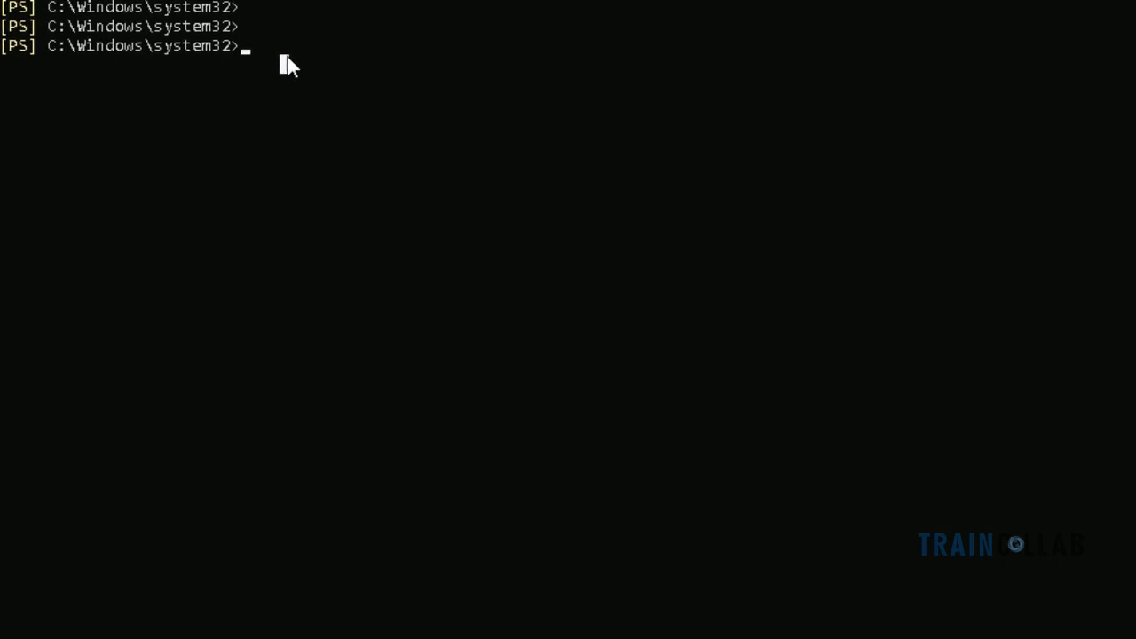
Type New-ManagementRoleAssignment with -Name CalendarConnectorAcct and -Role ApplicationImpersonation at the PowerShell prompt
{"action": "type", "text": "NEw"}
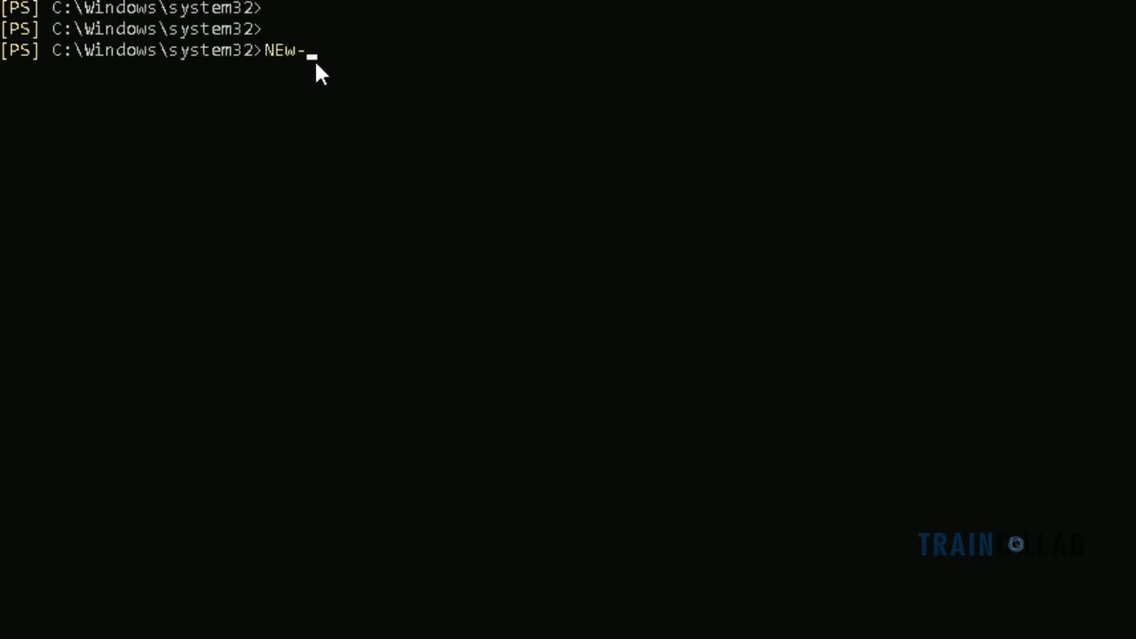
{"action": "type", "text": "-Mana"}
{"action": "key", "text": "Tab"}
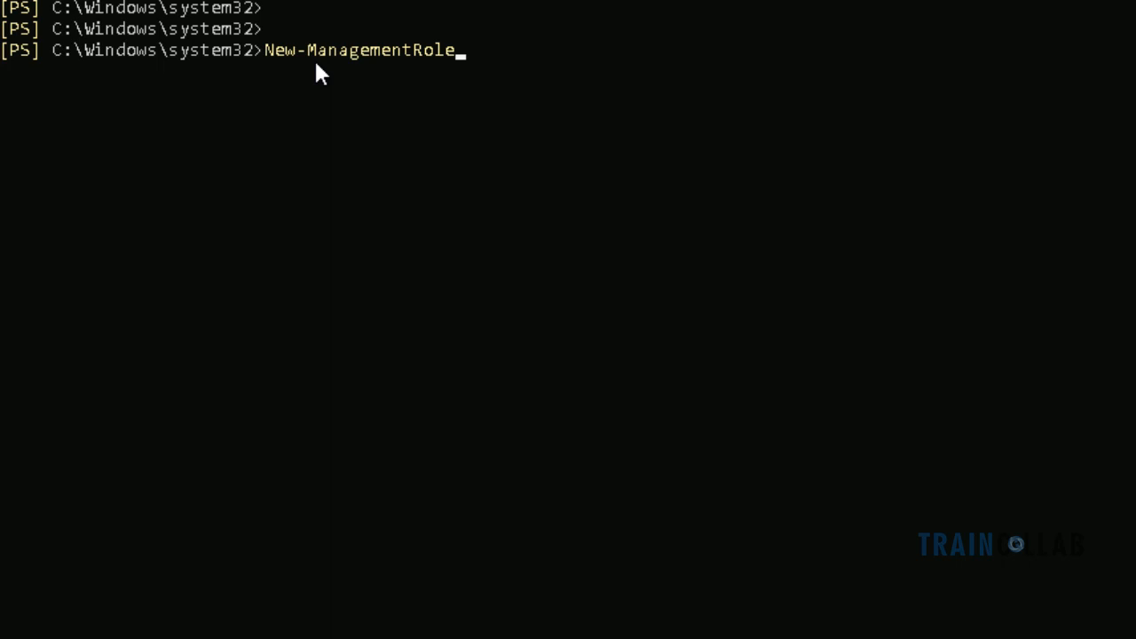
{"action": "type", "text": "Assign"}
{"action": "key", "text": "Tab"}
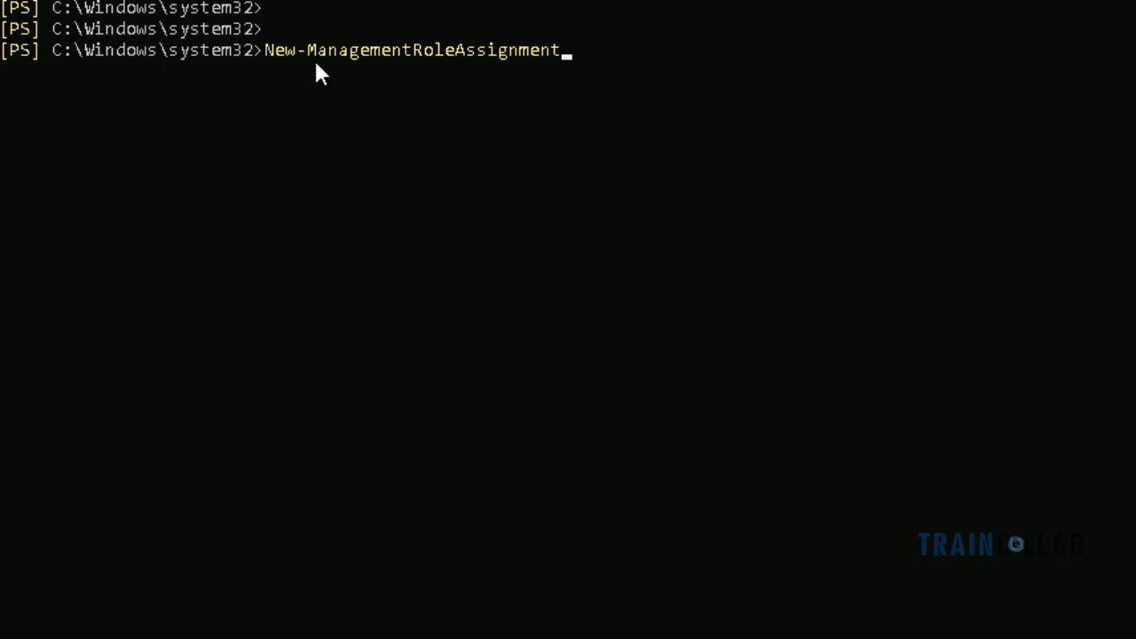
{"action": "type", "text": "-Name Calendar"}
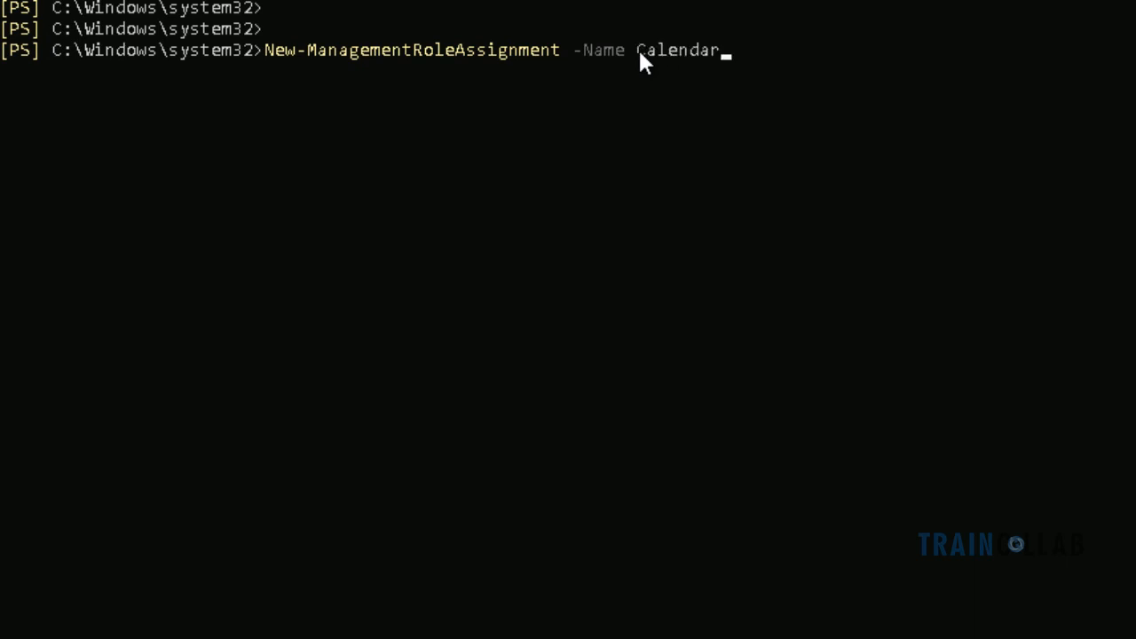
{"action": "type", "text": "Connecto"}
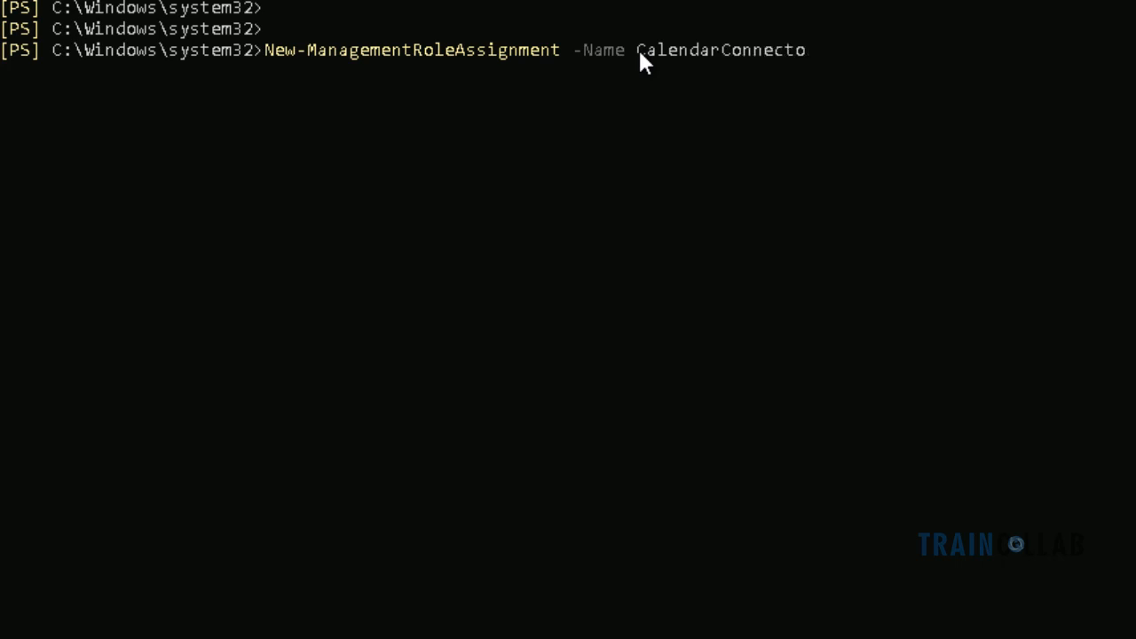
{"action": "type", "text": "rAcct"}
{"action": "type", "text": "-Role"}
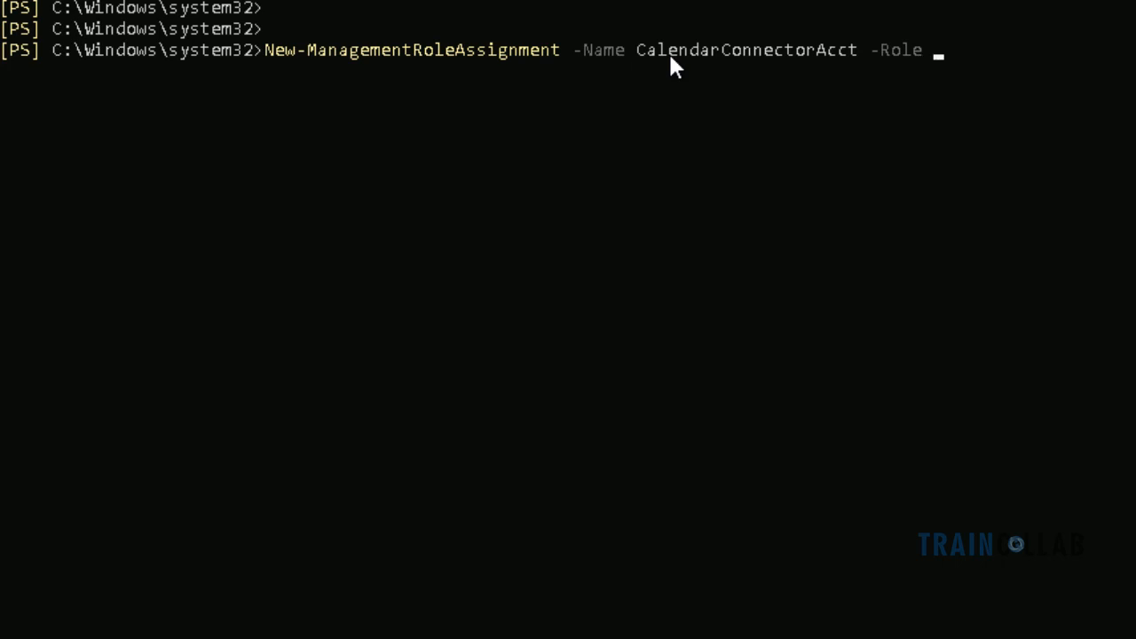
{"action": "type", "text": " Applica"}
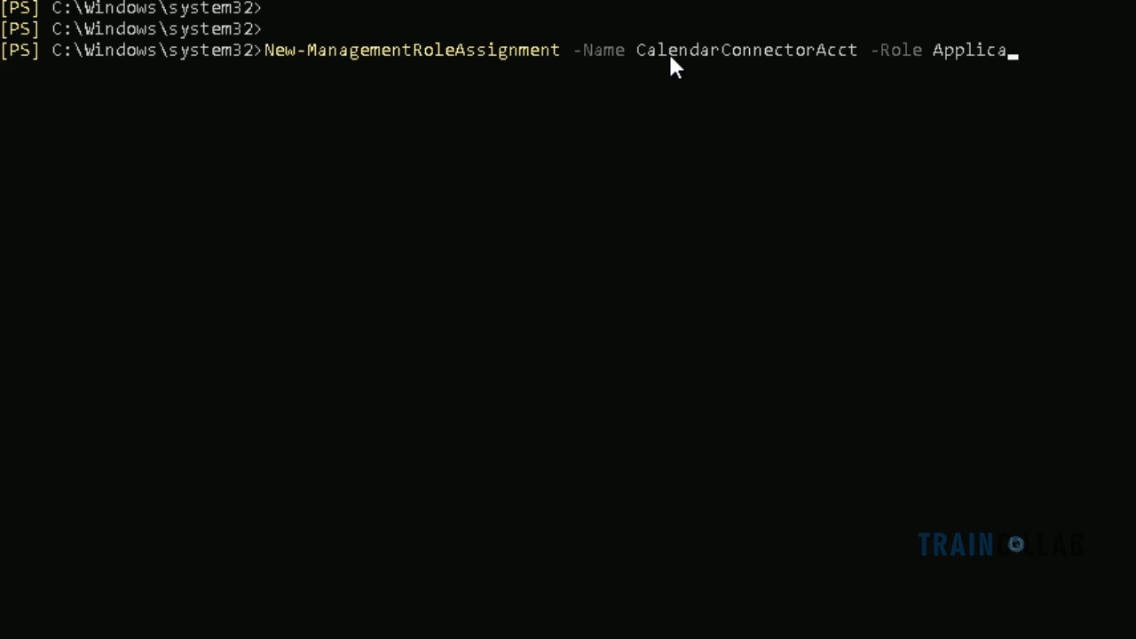
{"action": "type", "text": "tionImper"}
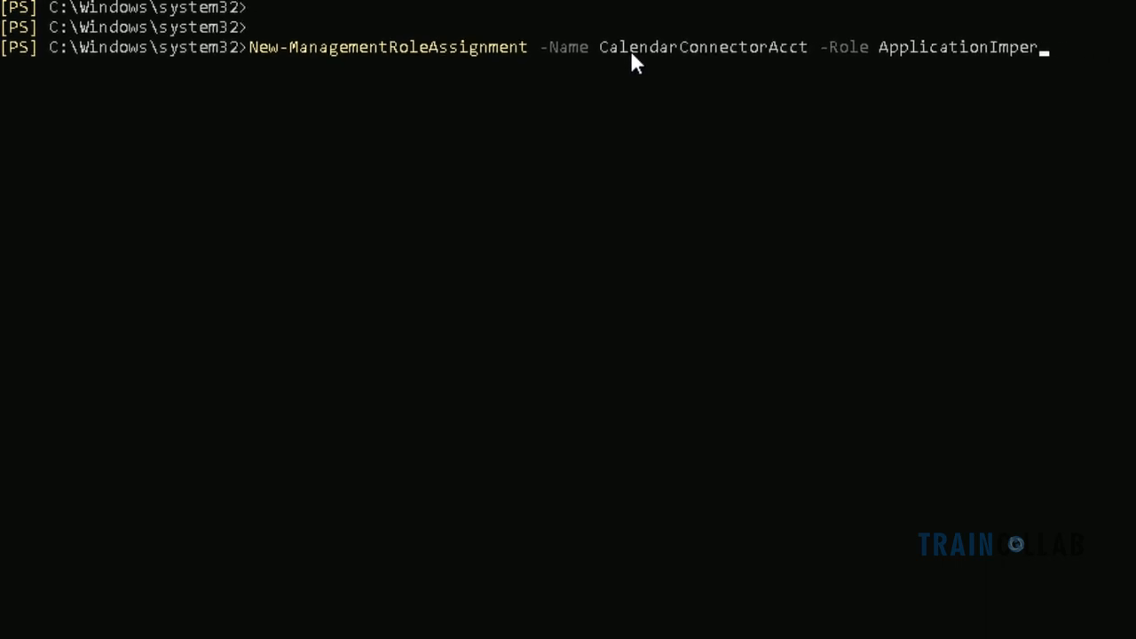
{"action": "type", "text": "sonation"}
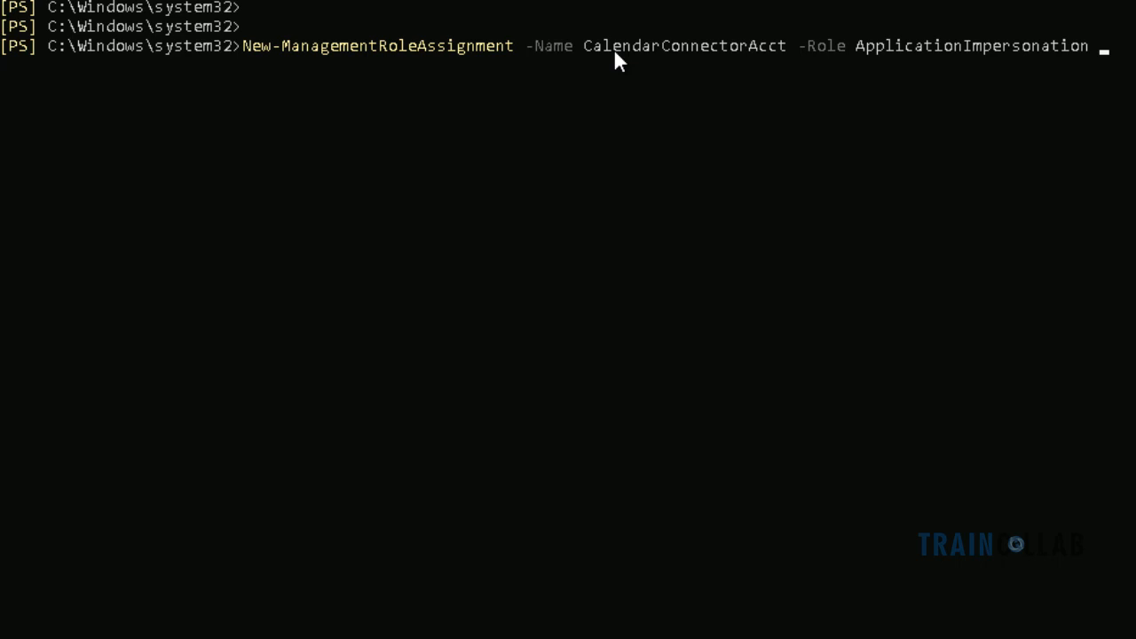
Add the domain-qualified hybrid calendar service account as -User and run the role assignment
{"action": "type", "text": "-User "}
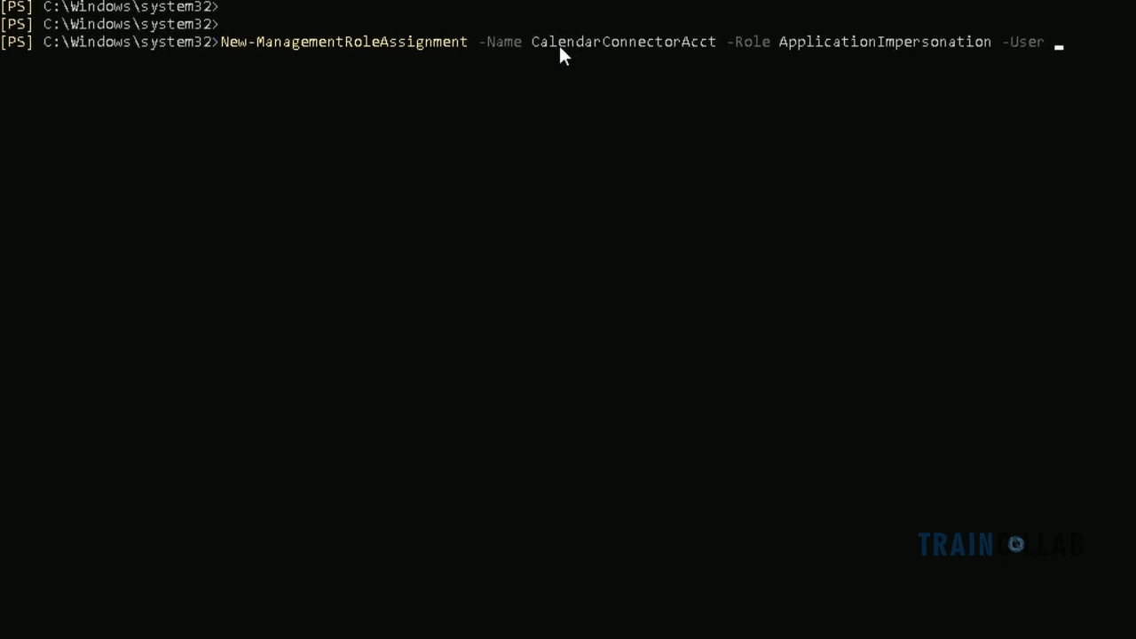
{"action": "type", "text": "cale"}
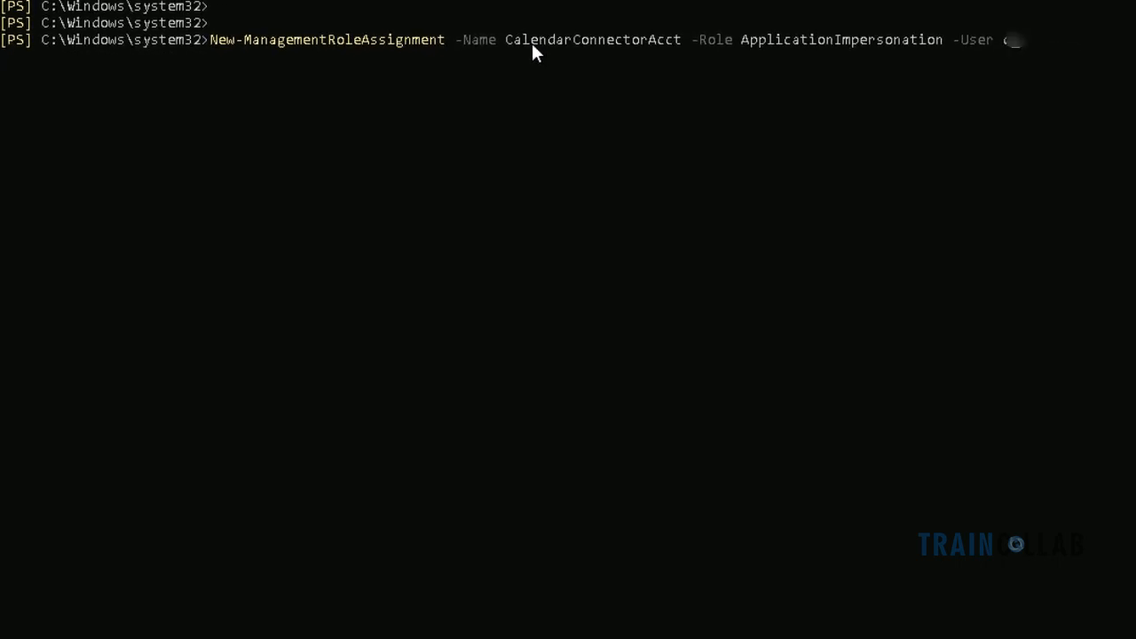
{"action": "type", "text": "nd\\hcalenda"}
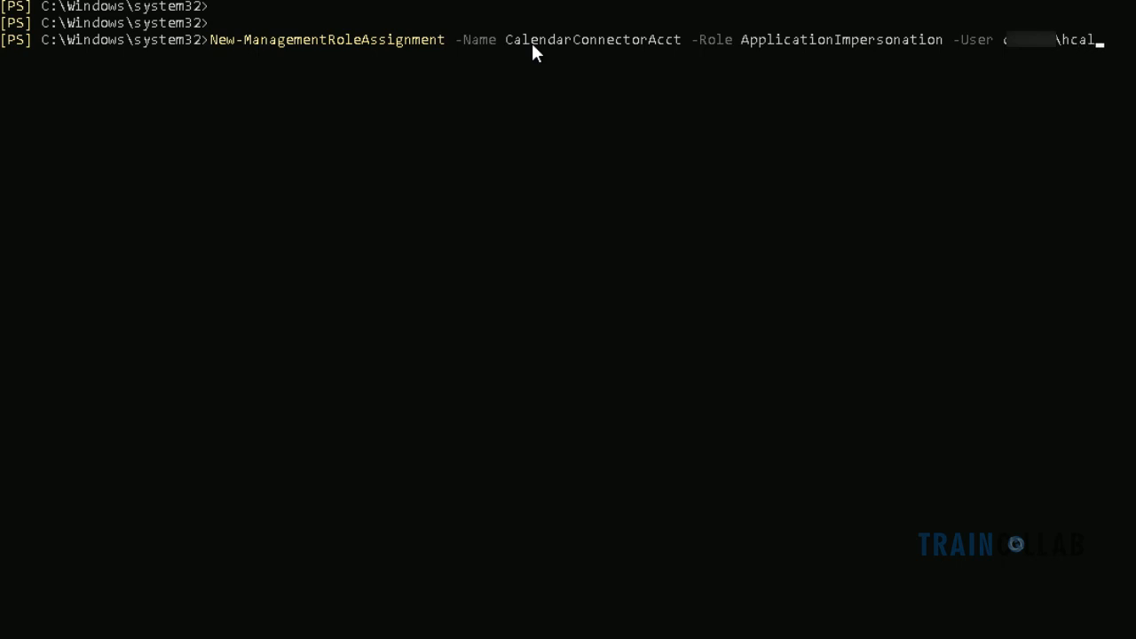
{"action": "type", "text": "r"}
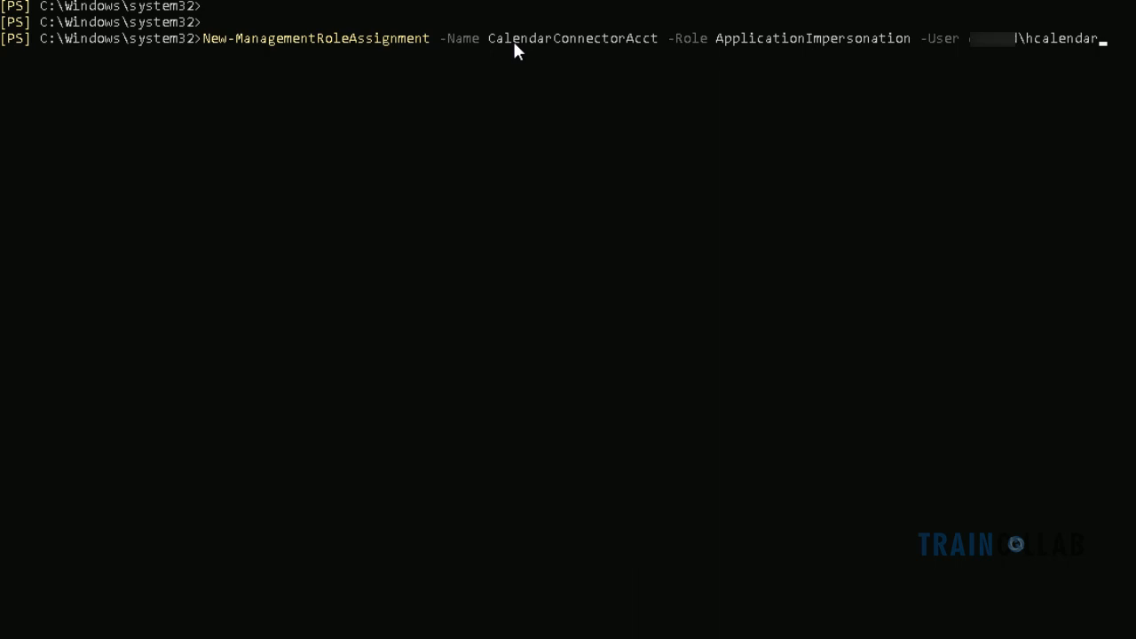
{"action": "key", "text": "Return"}
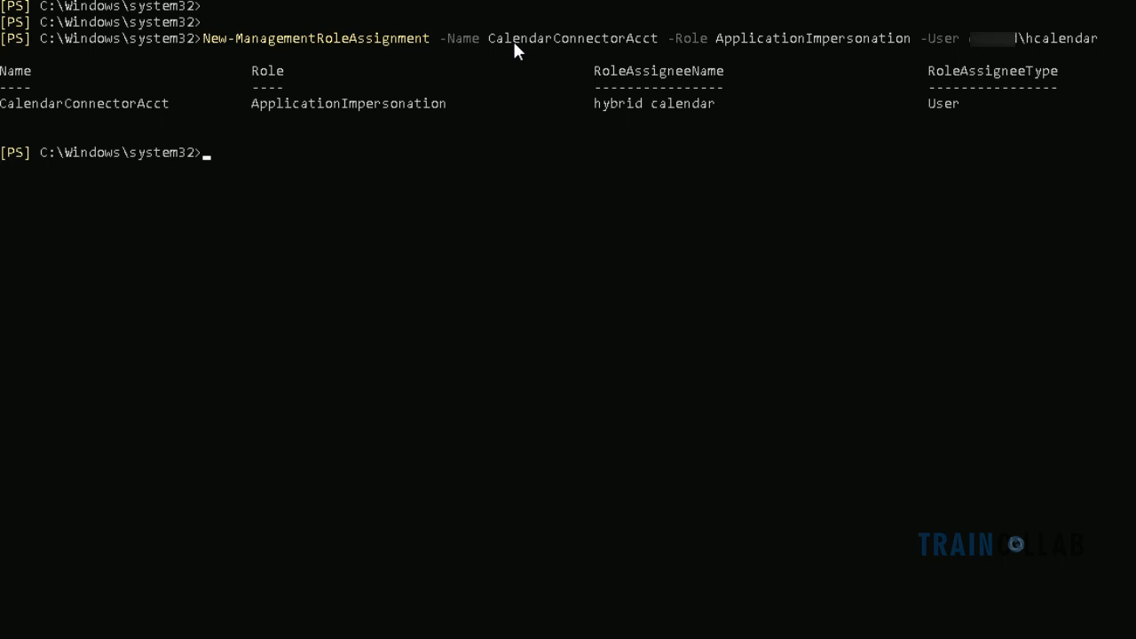
Look up CalendarConnectorAcct* with Get-ManagementRoleAssignment, correcting the misspelled name and rerunning it
{"action": "type", "text": "Get-ManagementRole"}
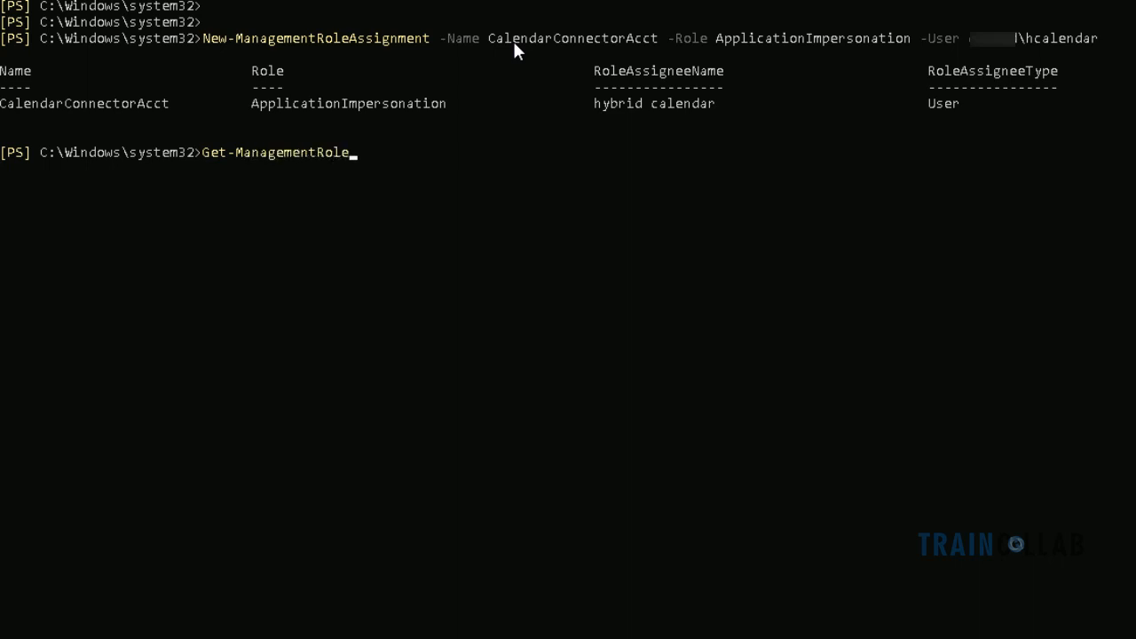
{"action": "type", "text": "Assignment Calen"}
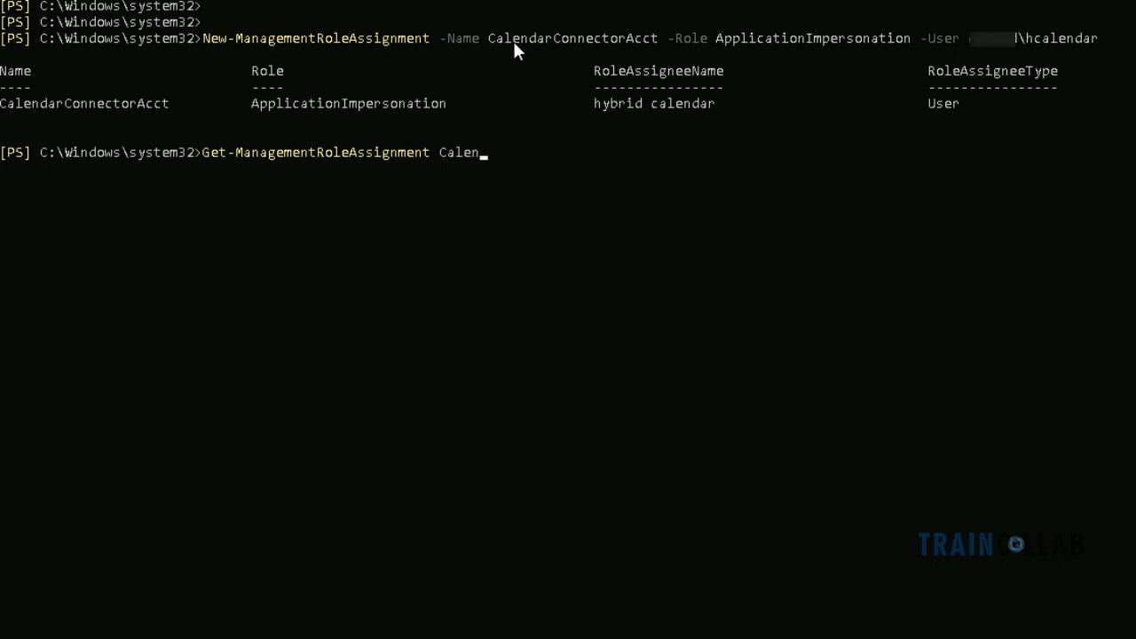
{"action": "type", "text": "darConnecvtorAcct"}
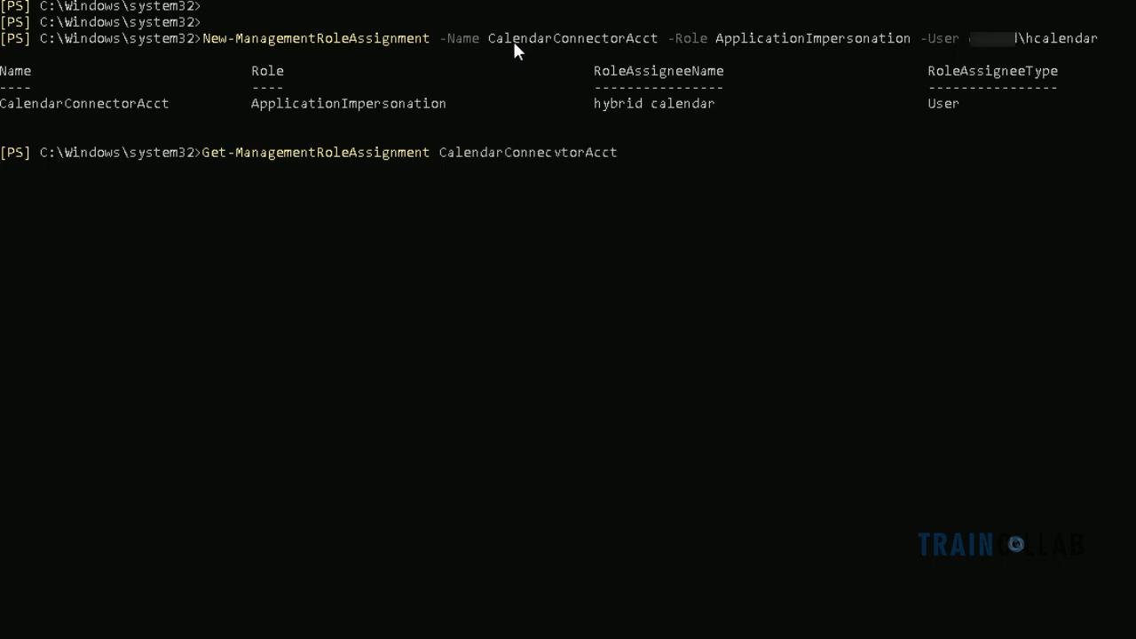
{"action": "type", "text": "*"}
{"action": "key", "text": "Return"}
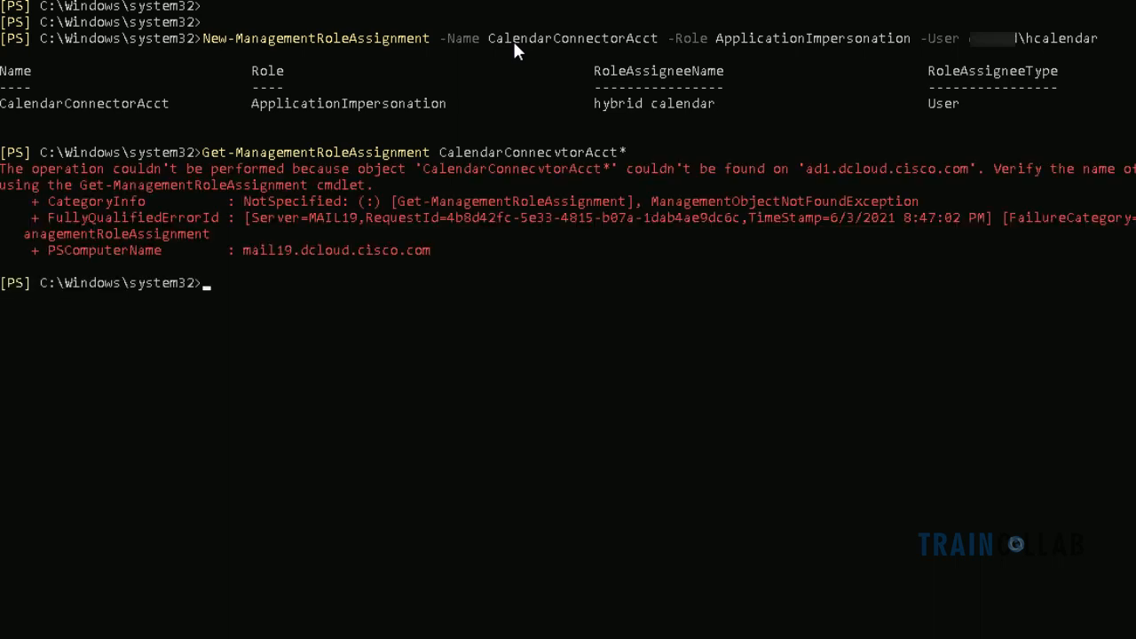
{"action": "key", "text": "Up"}
{"action": "key", "text": "Left"}
{"action": "key", "text": "Left"}
{"action": "key", "text": "Left"}
{"action": "key", "text": "Left"}
{"action": "key", "text": "Left"}
{"action": "key", "text": "Left"}
{"action": "key", "text": "Left"}
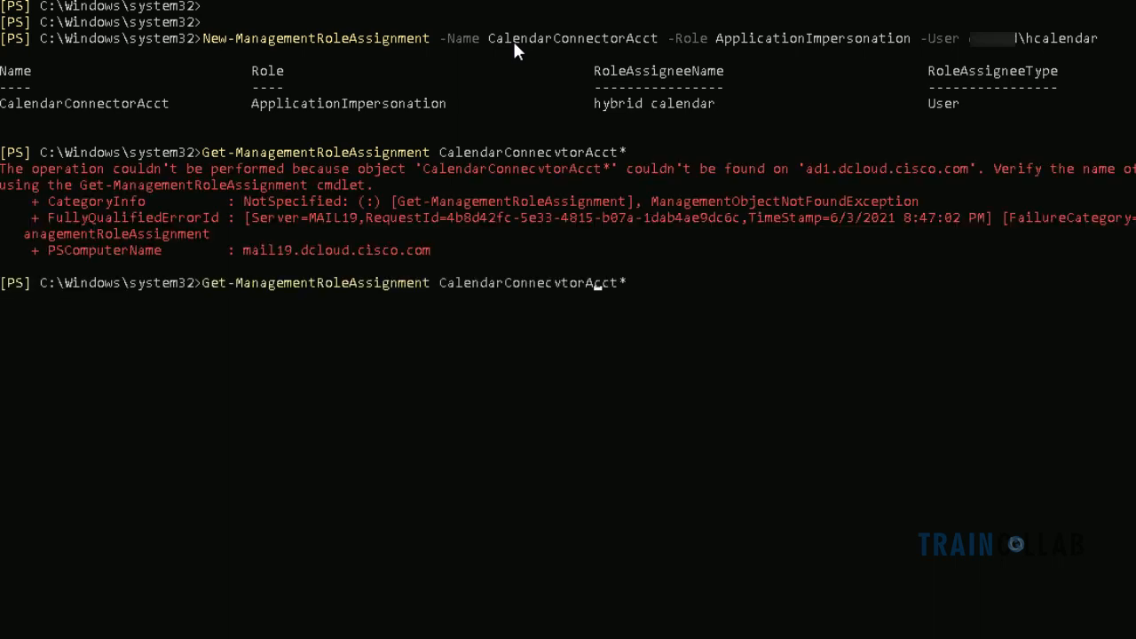
{"action": "key", "text": "BackSpace"}
{"action": "key", "text": "Return"}
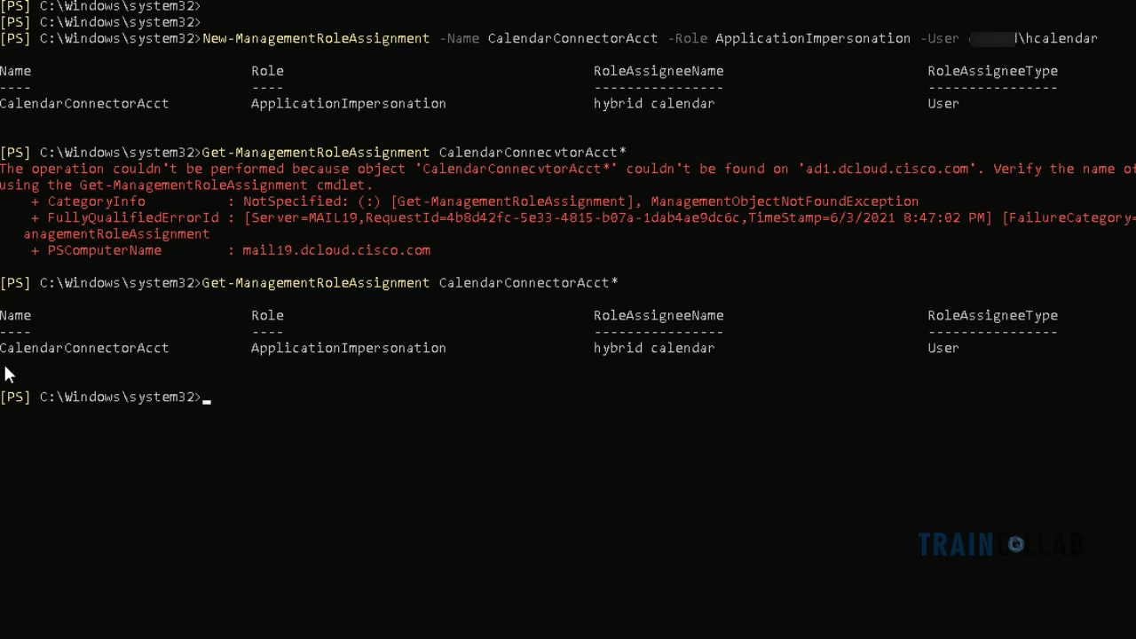
Highlight the CalendarConnectorAcct name, ApplicationImpersonation role, hybrid calendar assignee and User type in the results
{"action": "left_click_drag", "start_coordinate": [3, 349], "coordinate": [135, 337]}
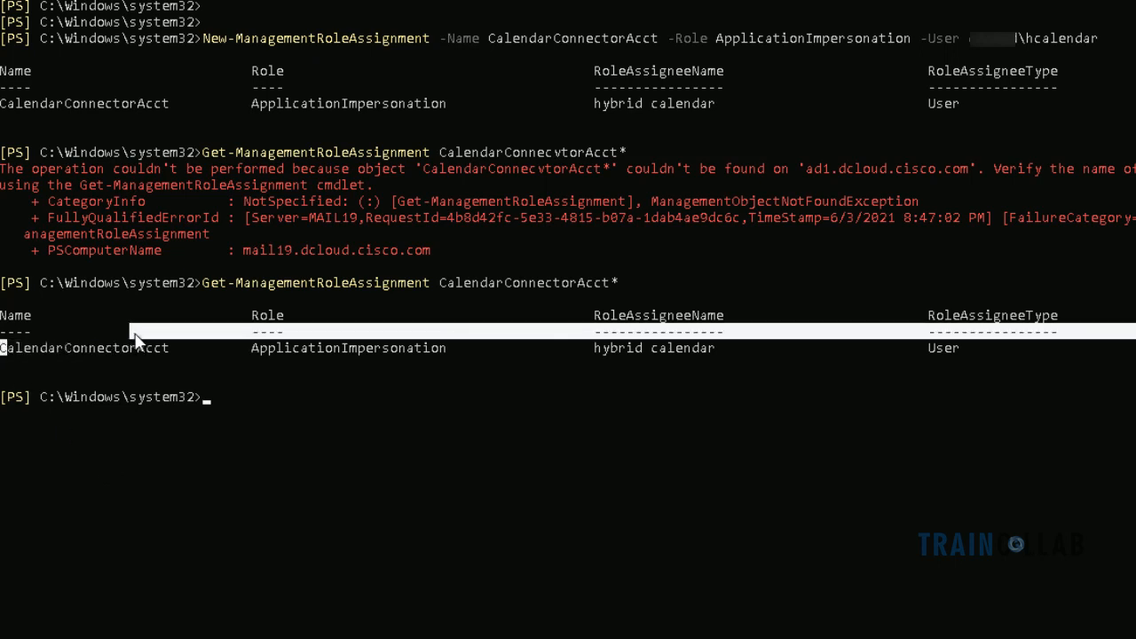
{"action": "left_click", "coordinate": [92, 331]}
{"action": "left_click_drag", "start_coordinate": [3, 349], "coordinate": [55, 350]}
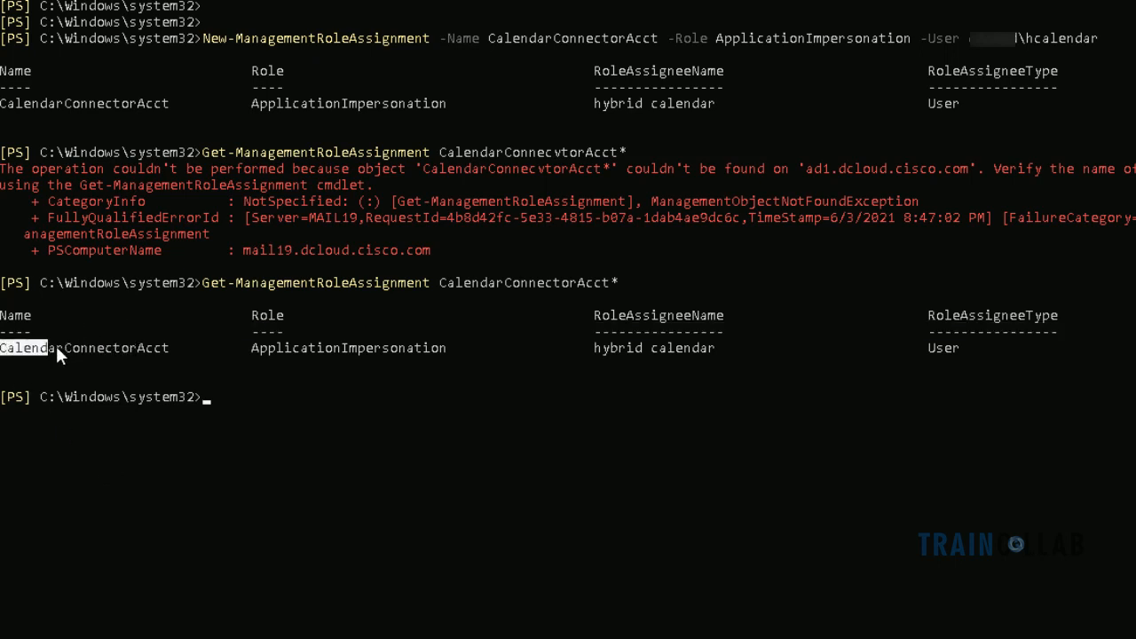
{"action": "left_click", "coordinate": [254, 349]}
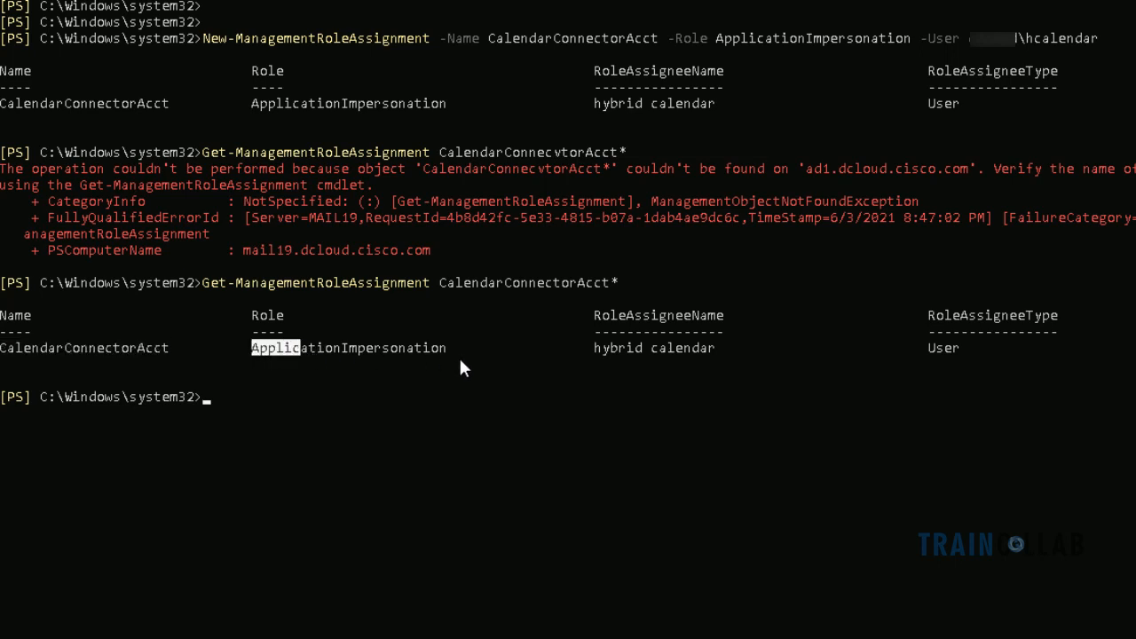
{"action": "left_click", "coordinate": [596, 348]}
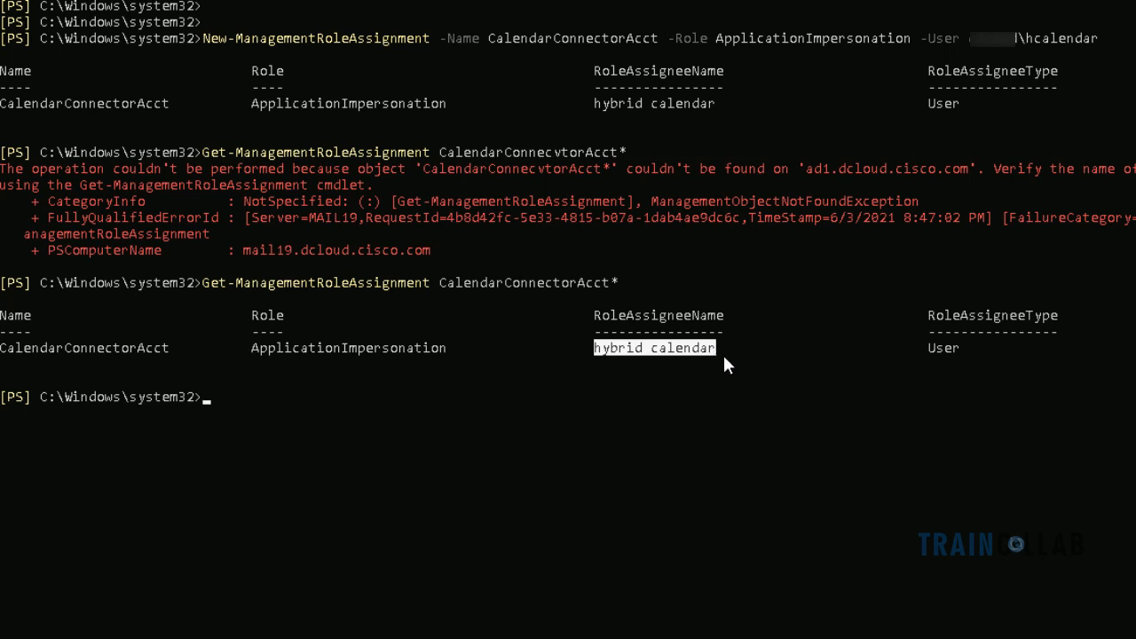
{"action": "left_click", "coordinate": [950, 346]}
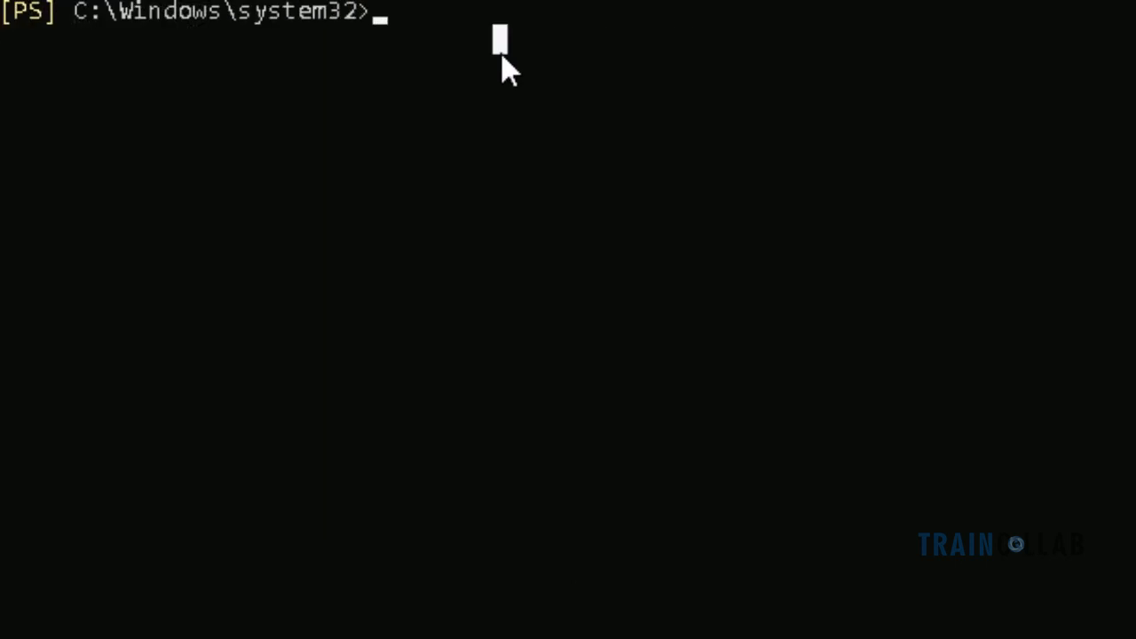
Run Get-Mailbox hcalendar after fixing the typo, and highlight its display name, alias and Unlimited quota
{"action": "type", "text": "Get-mail"}
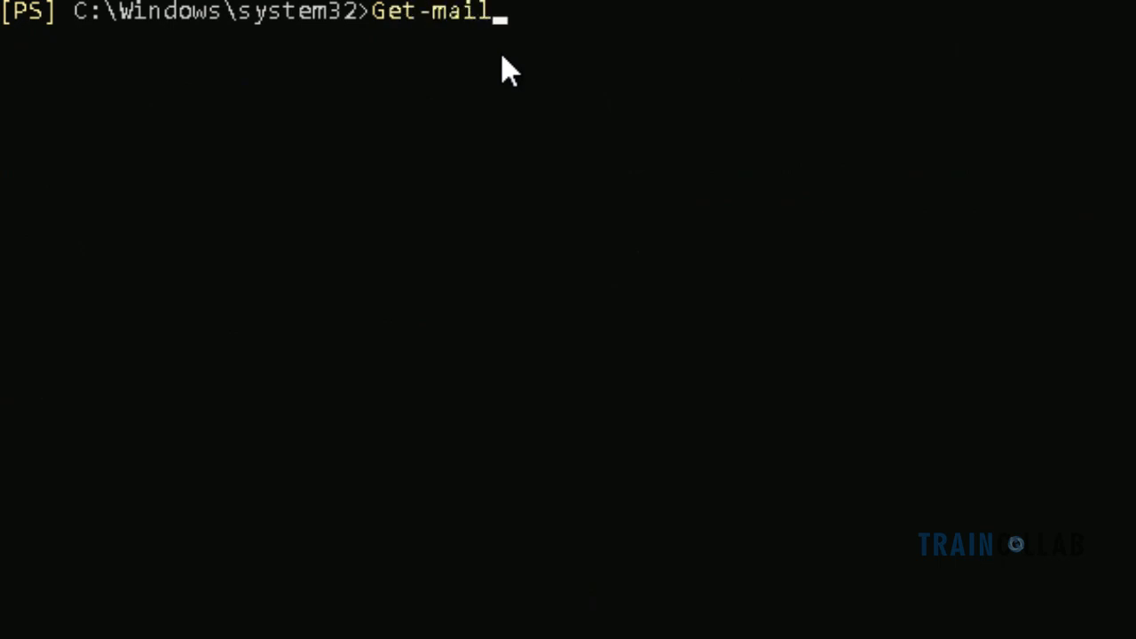
{"action": "key", "text": "Tab"}
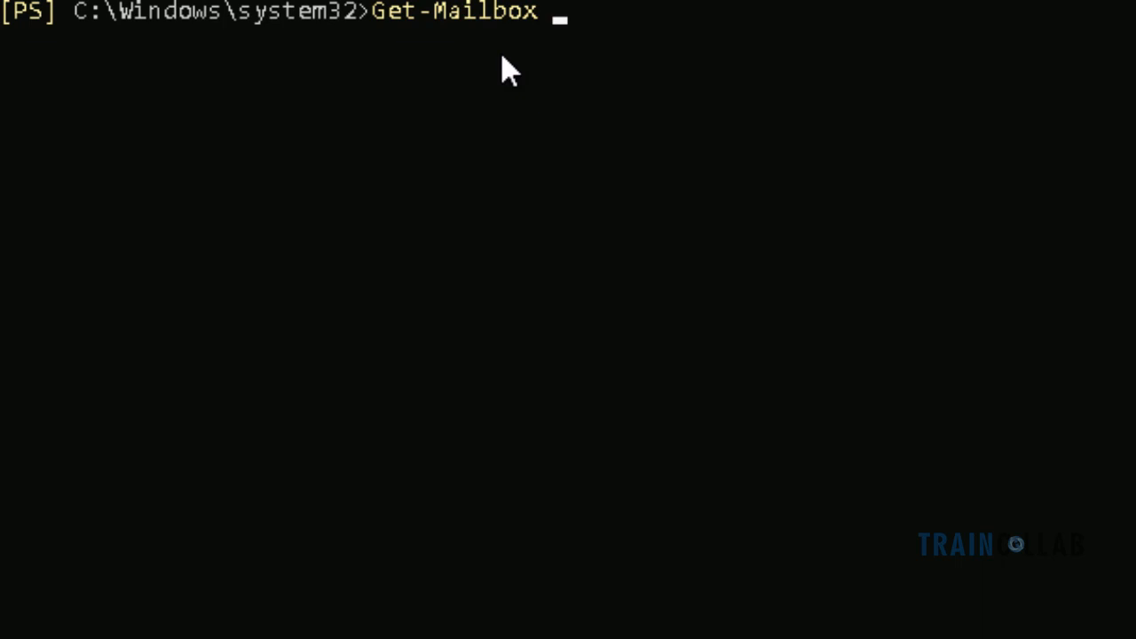
{"action": "type", "text": "hclae"}
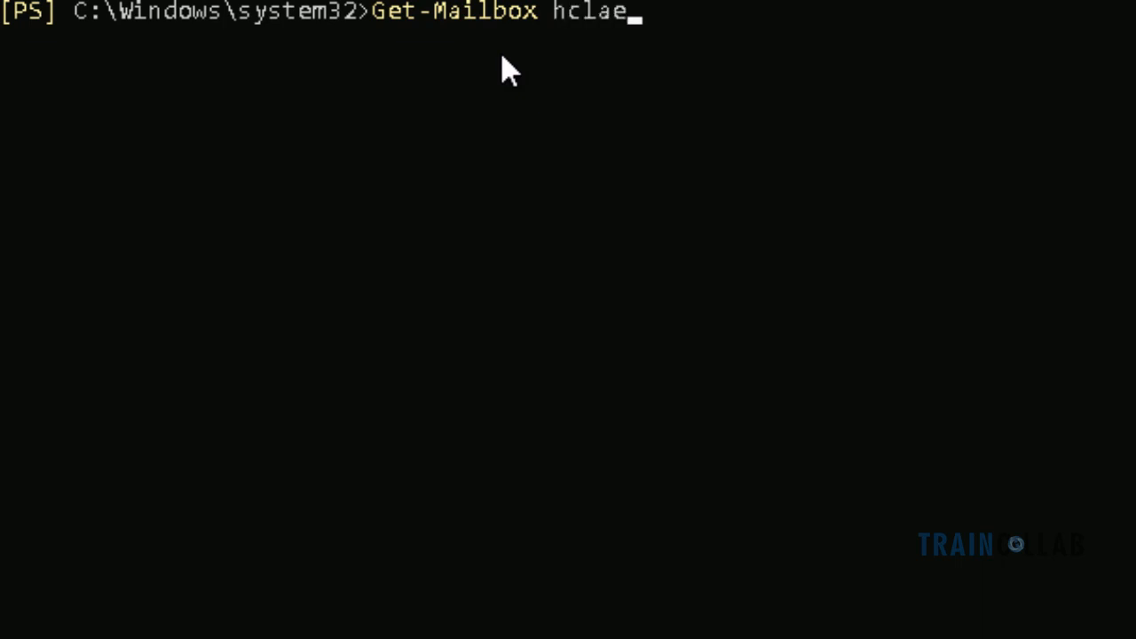
{"action": "type", "text": "ndar"}
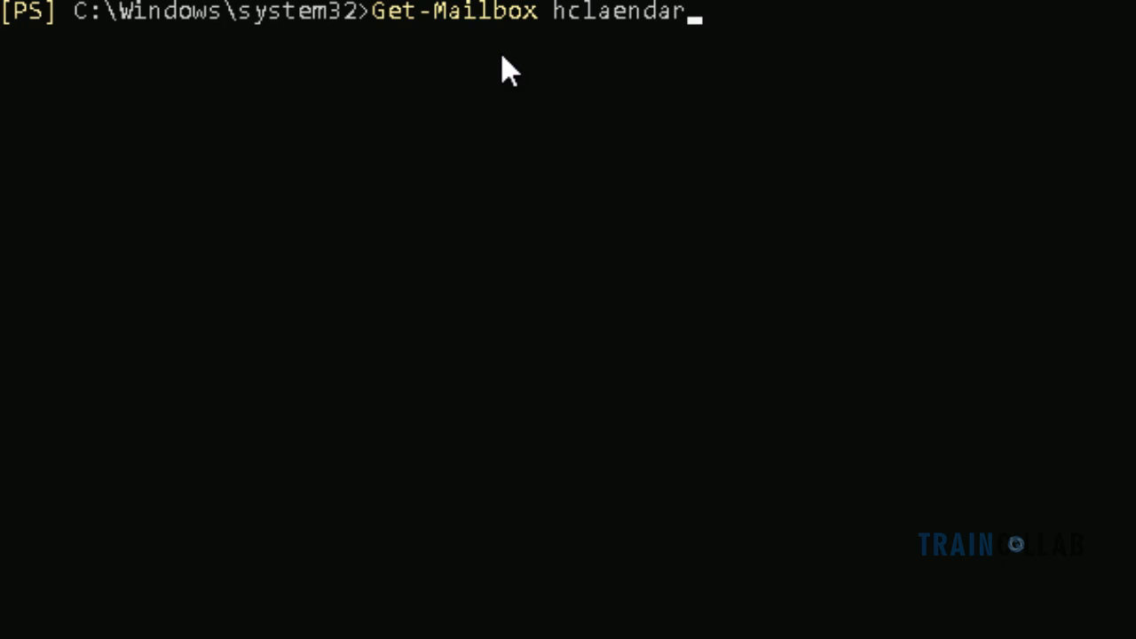
{"action": "key", "text": "Return"}
{"action": "key", "text": "Up"}
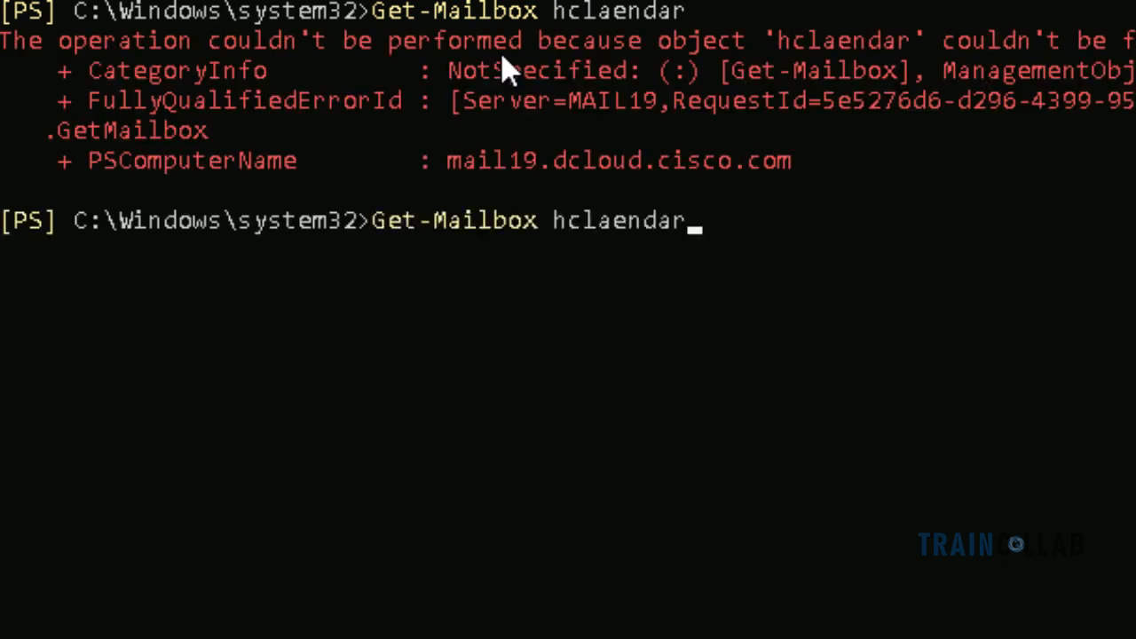
{"action": "key", "text": "BackSpace"}
{"action": "key", "text": "BackSpace"}
{"action": "key", "text": "BackSpace"}
{"action": "key", "text": "BackSpace"}
{"action": "key", "text": "BackSpace"}
{"action": "key", "text": "BackSpace"}
{"action": "key", "text": "BackSpace"}
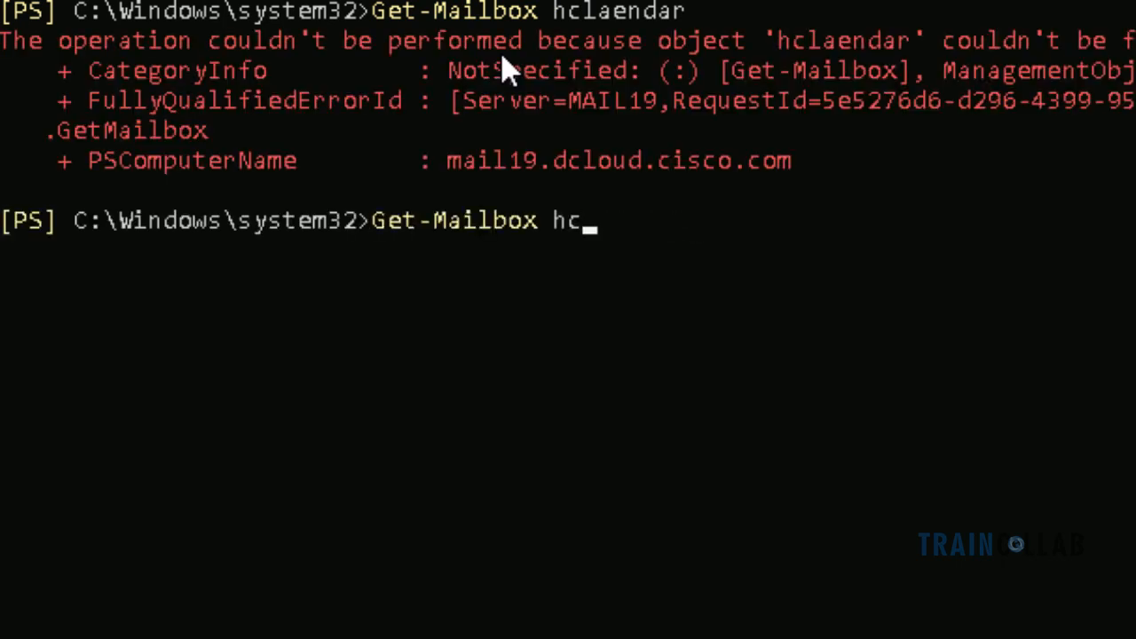
{"action": "type", "text": "alendar"}
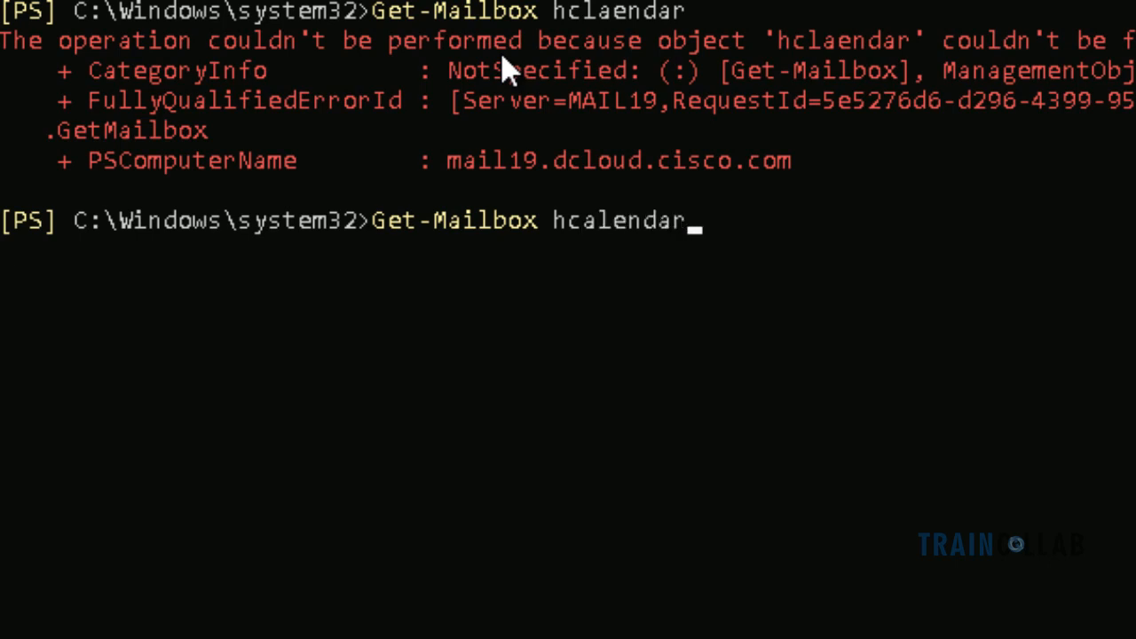
{"action": "key", "text": "Return"}
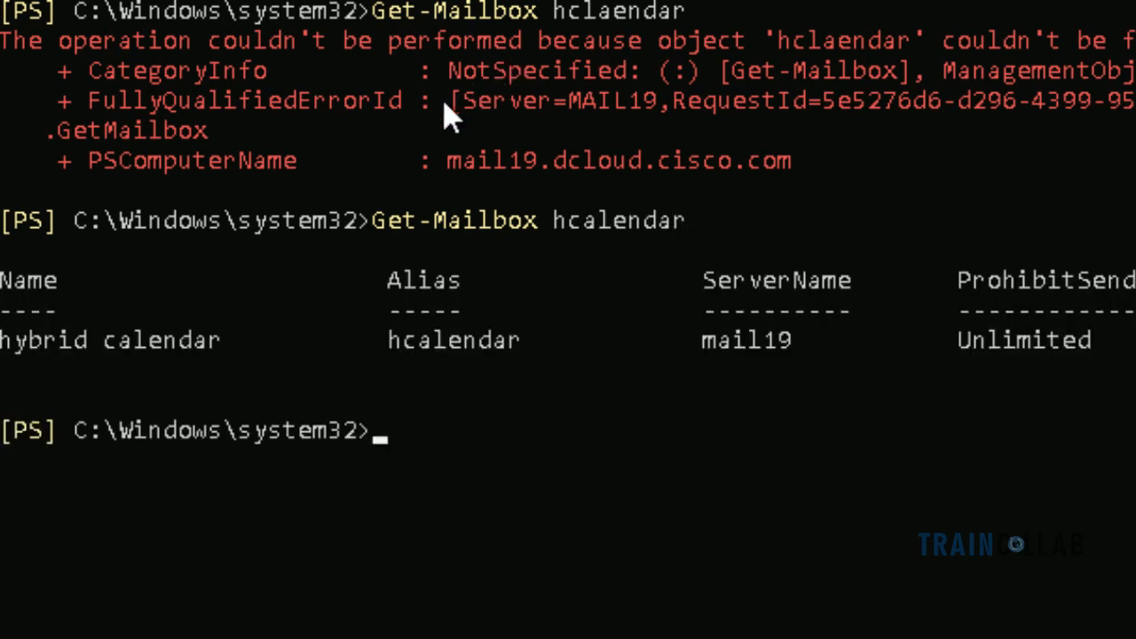
{"action": "left_click_drag", "start_coordinate": [5, 350], "coordinate": [223, 355]}
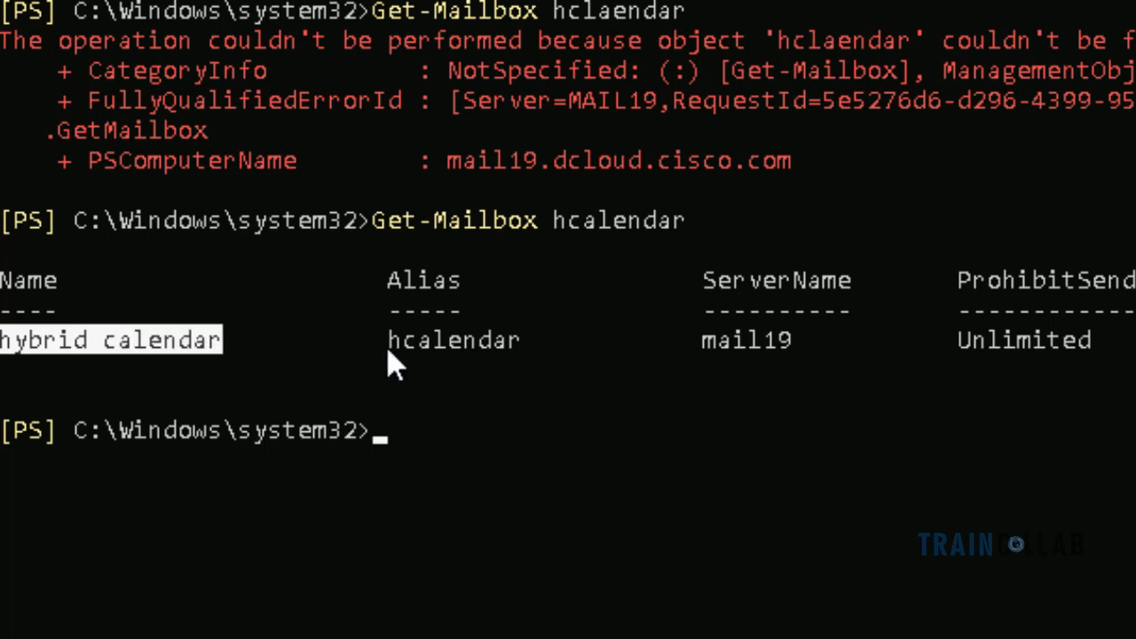
{"action": "left_click_drag", "start_coordinate": [380, 350], "coordinate": [526, 355]}
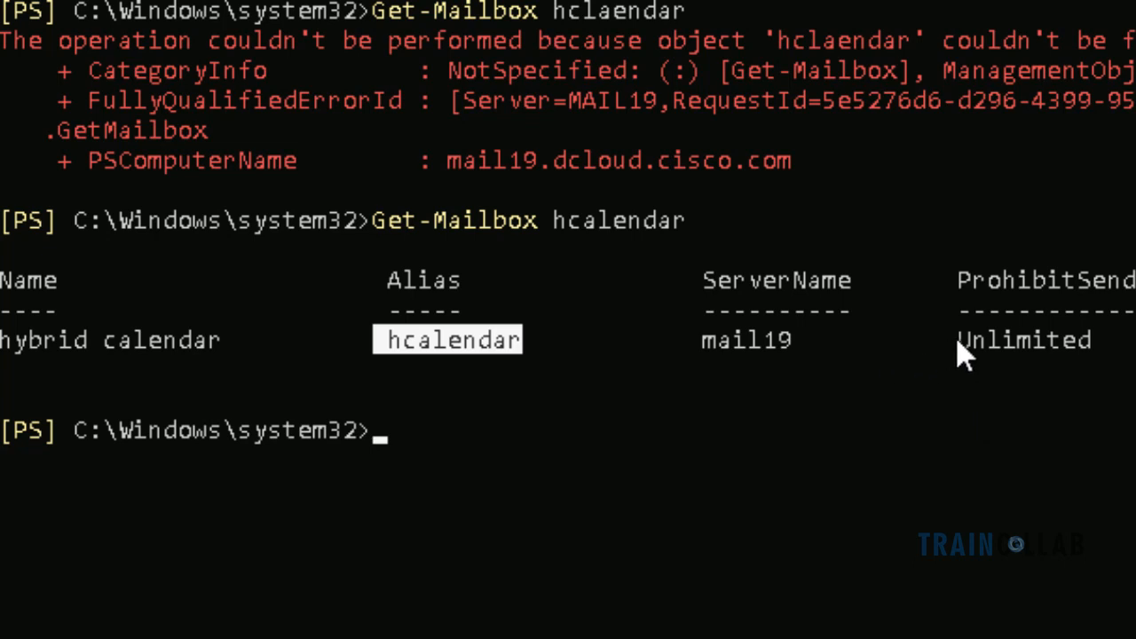
{"action": "left_click_drag", "start_coordinate": [956, 348], "coordinate": [1100, 346]}
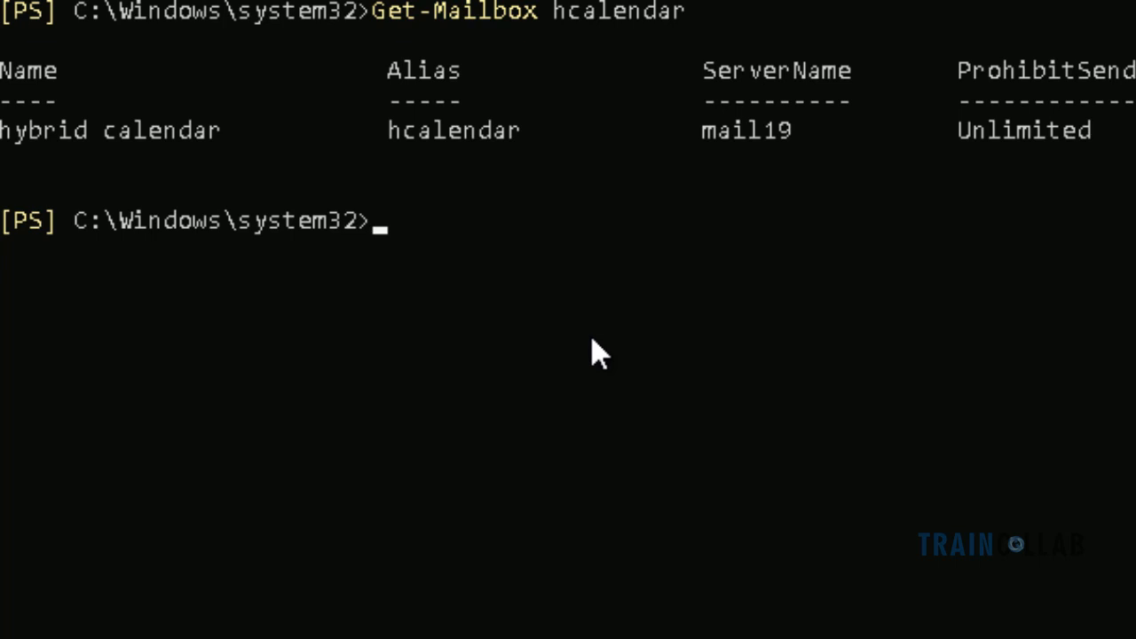
Check whether the test user has a mailbox with Get-Mailbox
{"action": "left_click", "coordinate": [470, 215]}
{"action": "left_click", "coordinate": [404, 234]}
{"action": "type", "text": "get-mailb"}
{"action": "key", "text": "Tab"}
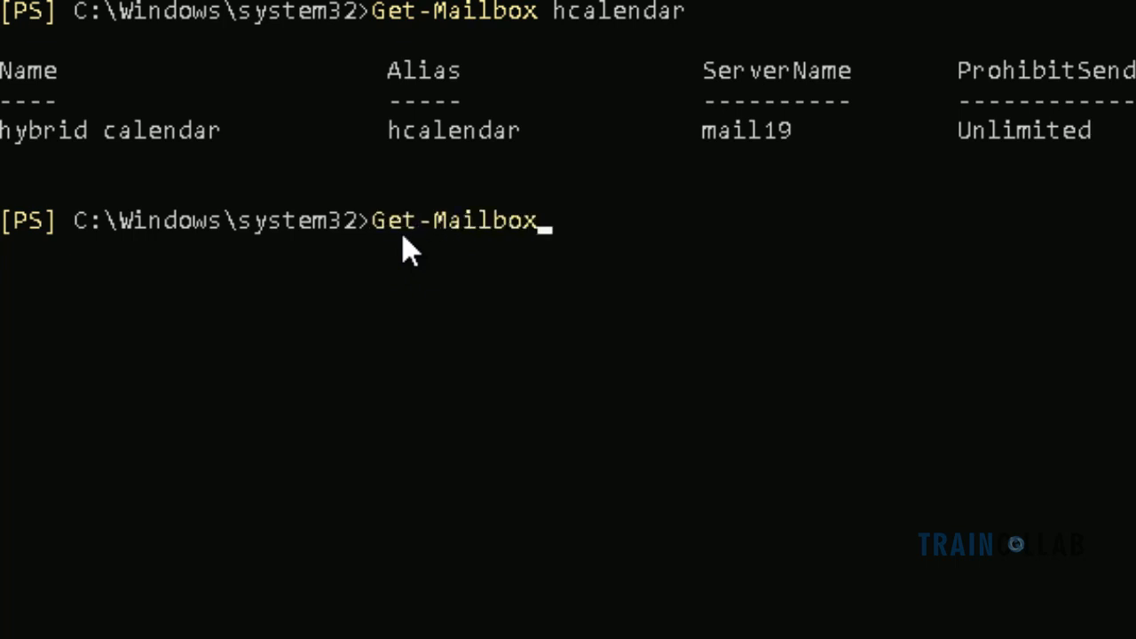
{"action": "type", "text": "jdoe"}
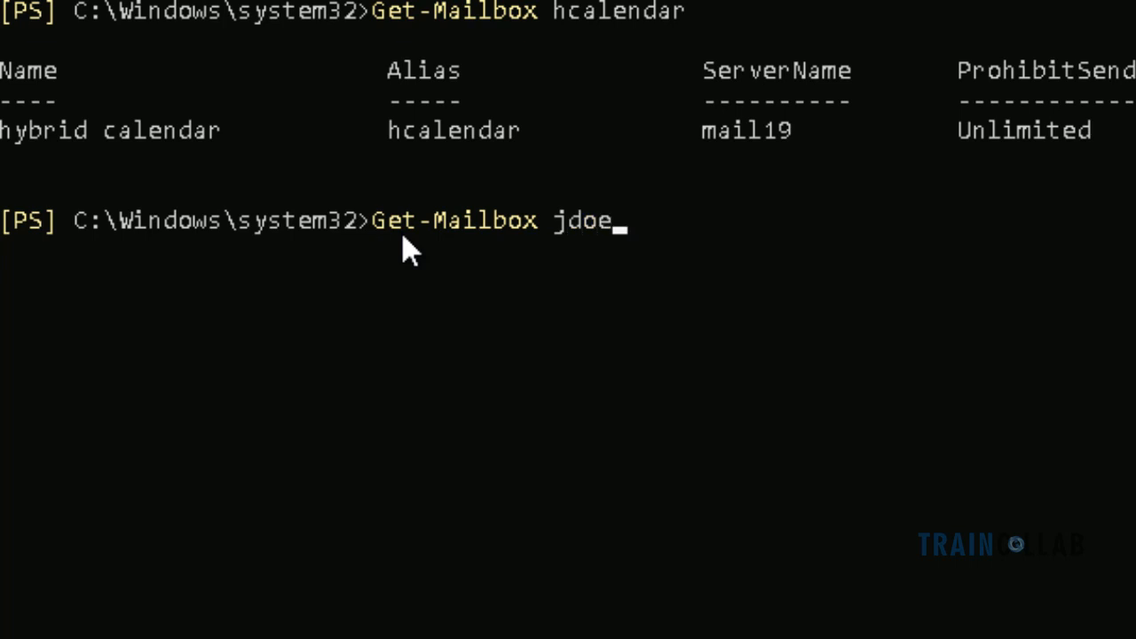
{"action": "key", "text": "Return"}
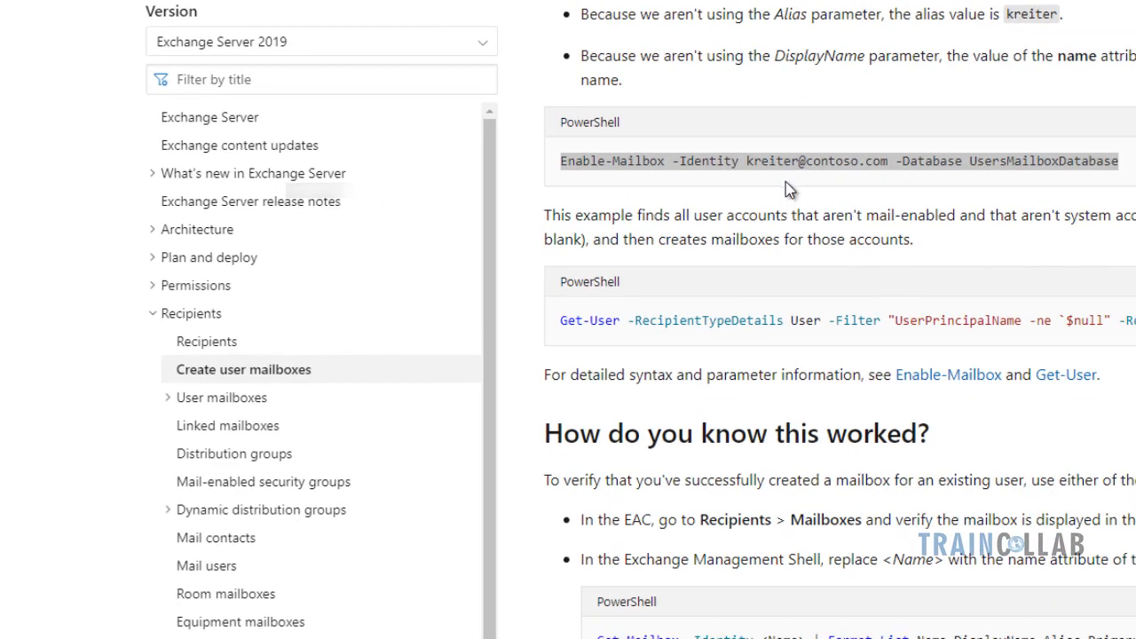
{"action": "triple_click", "coordinate": [775, 172]}
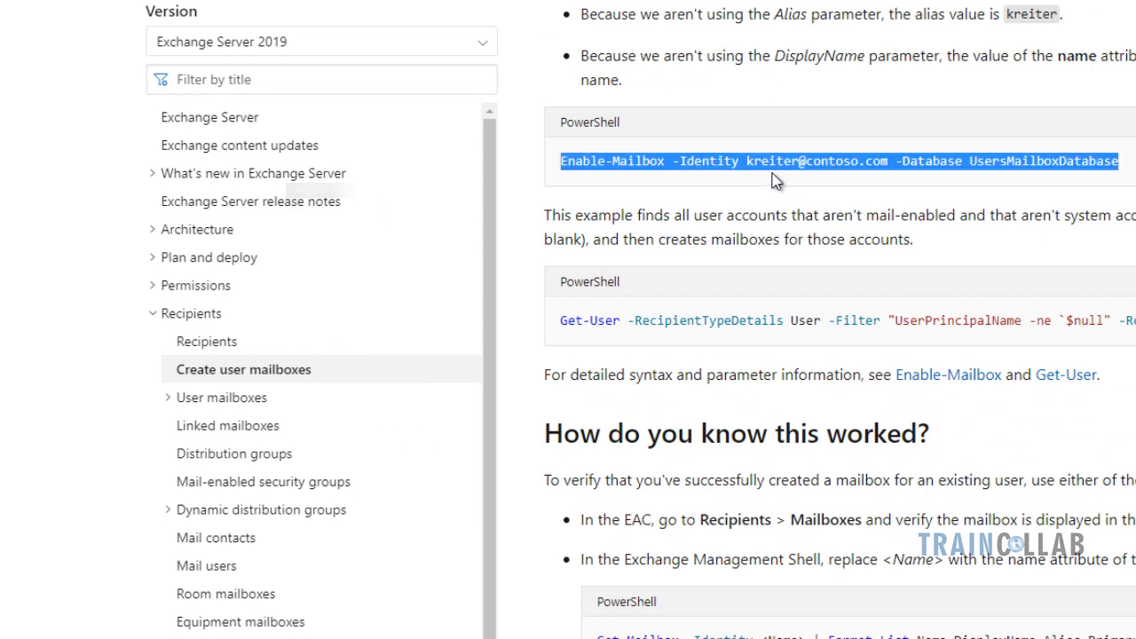
{"action": "left_click", "coordinate": [716, 157]}
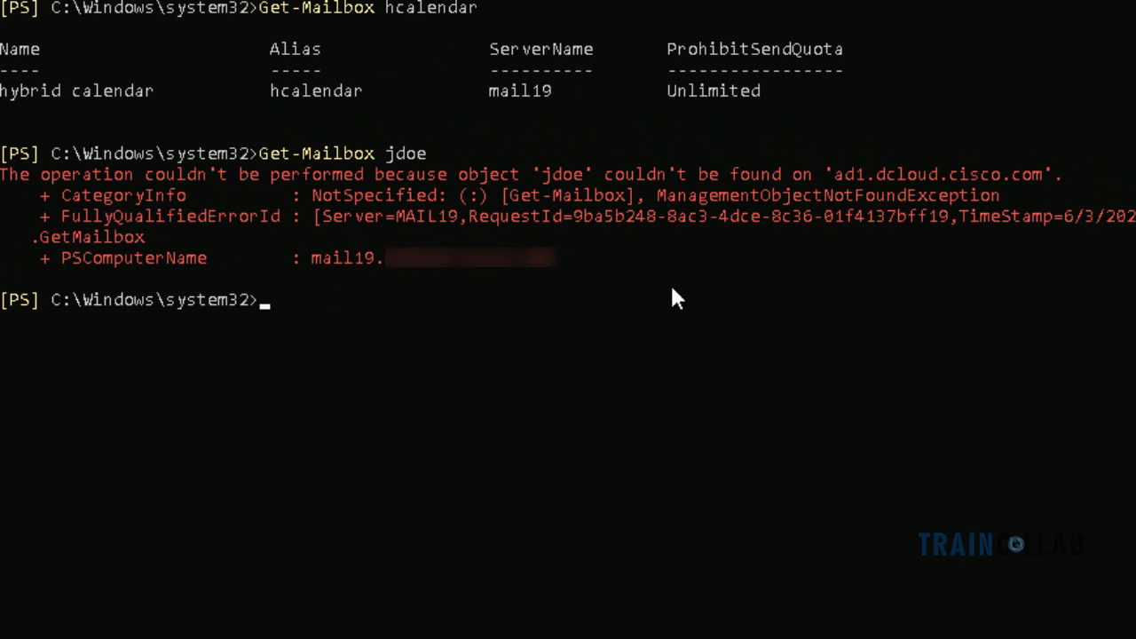
Enable the test user's mailbox in database DB19, then clear the console with cls
{"action": "key", "text": "BackSpace"}
{"action": "key", "text": "BackSpace"}
{"action": "key", "text": "BackSpace"}
{"action": "key", "text": "BackSpace"}
{"action": "key", "text": "BackSpace"}
{"action": "key", "text": "BackSpace"}
{"action": "key", "text": "BackSpace"}
{"action": "key", "text": "BackSpace"}
{"action": "key", "text": "BackSpace"}
{"action": "key", "text": "BackSpace"}
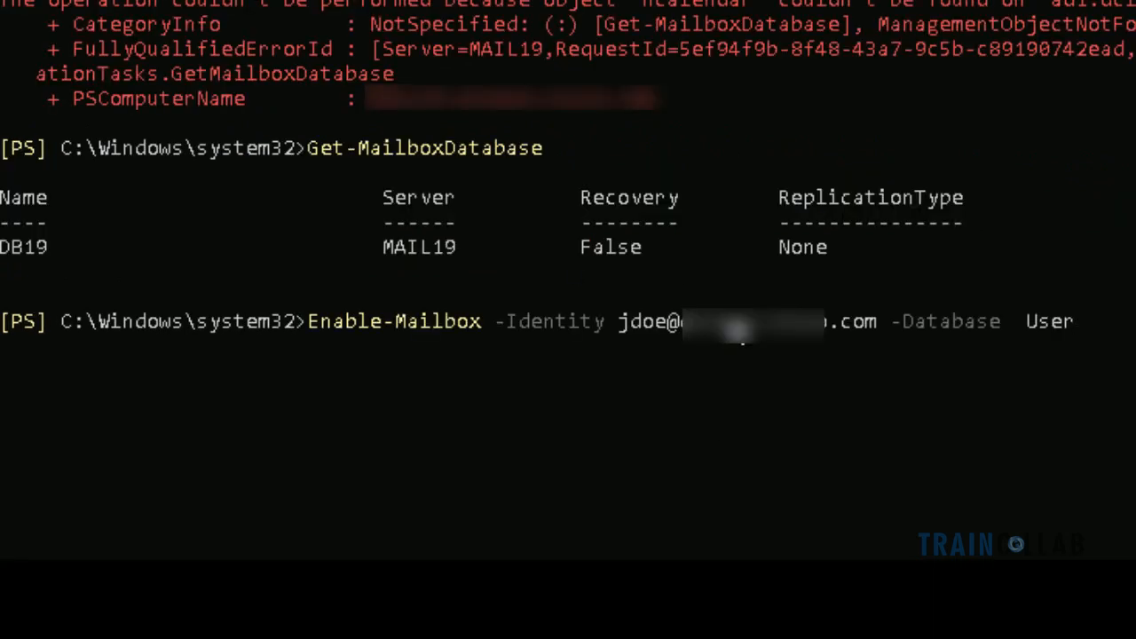
{"action": "type", "text": "DB19"}
{"action": "key", "text": "Return"}
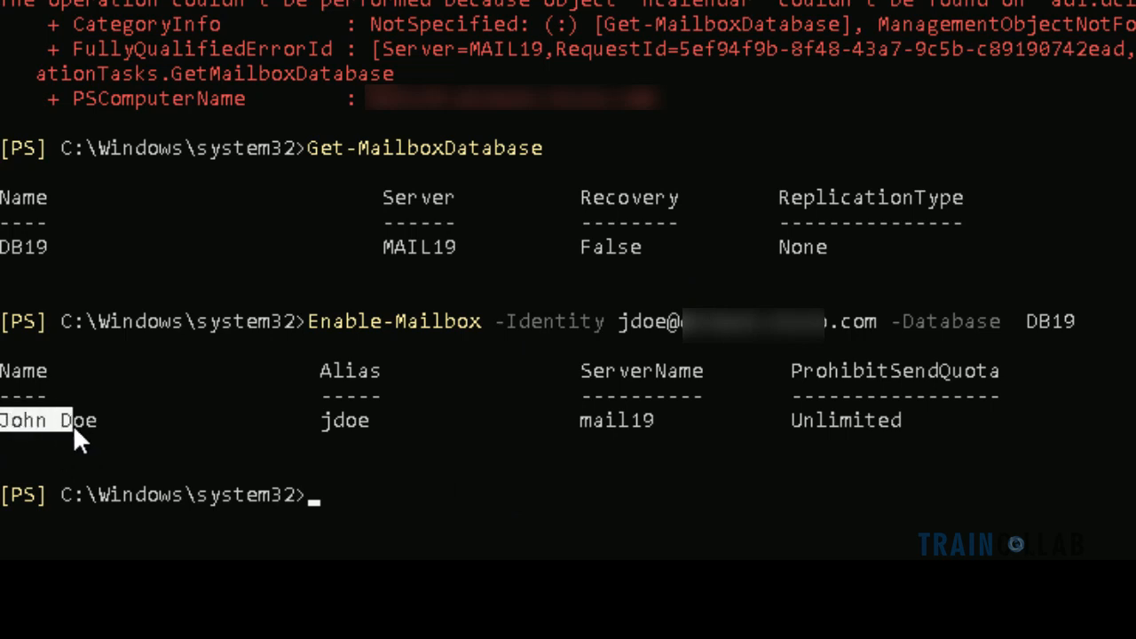
{"action": "right_click", "coordinate": [322, 407]}
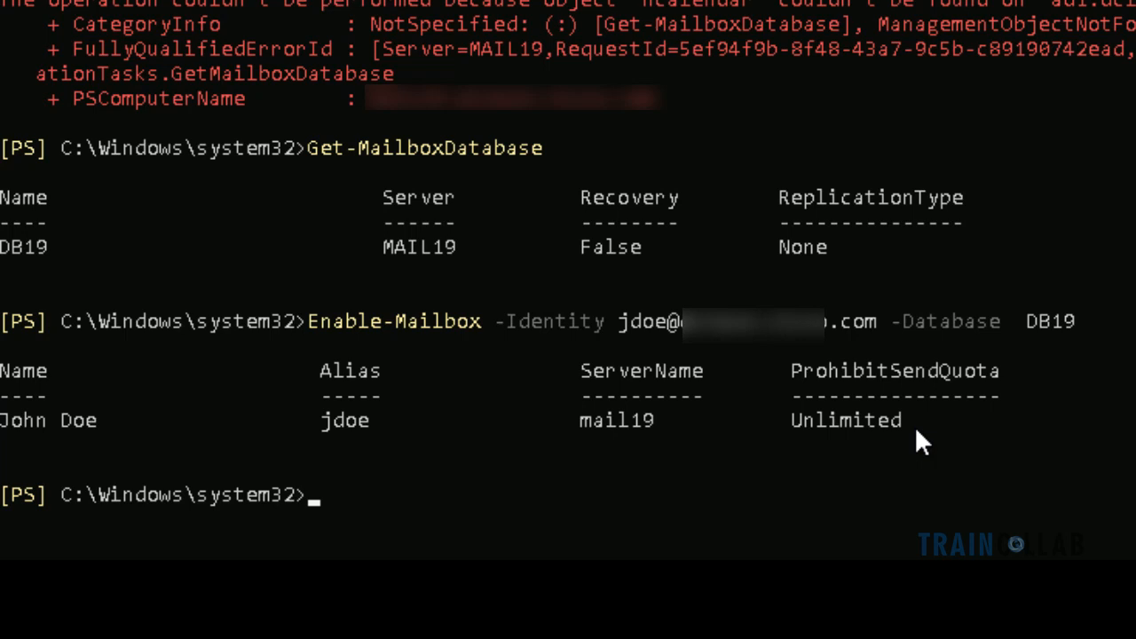
{"action": "type", "text": "cls"}
{"action": "key", "text": "Return"}
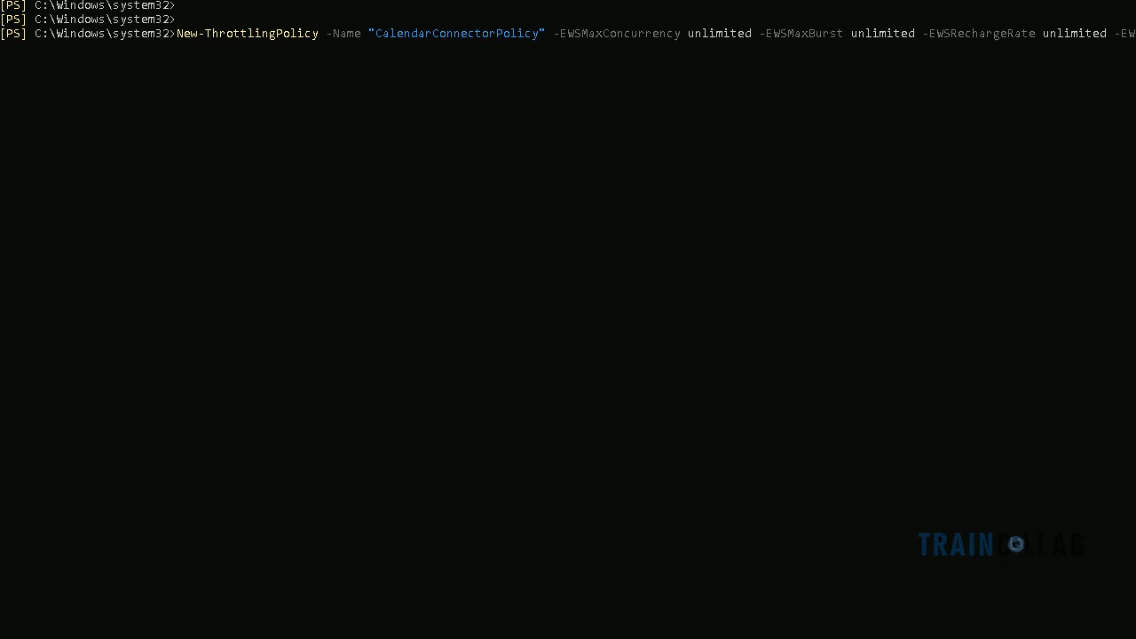
Paste the prepared New-ThrottlingPolicy command for CalendarConnectorPolicy from Notepad into PowerShell and run it
{"action": "key", "text": "alt+Tab"}
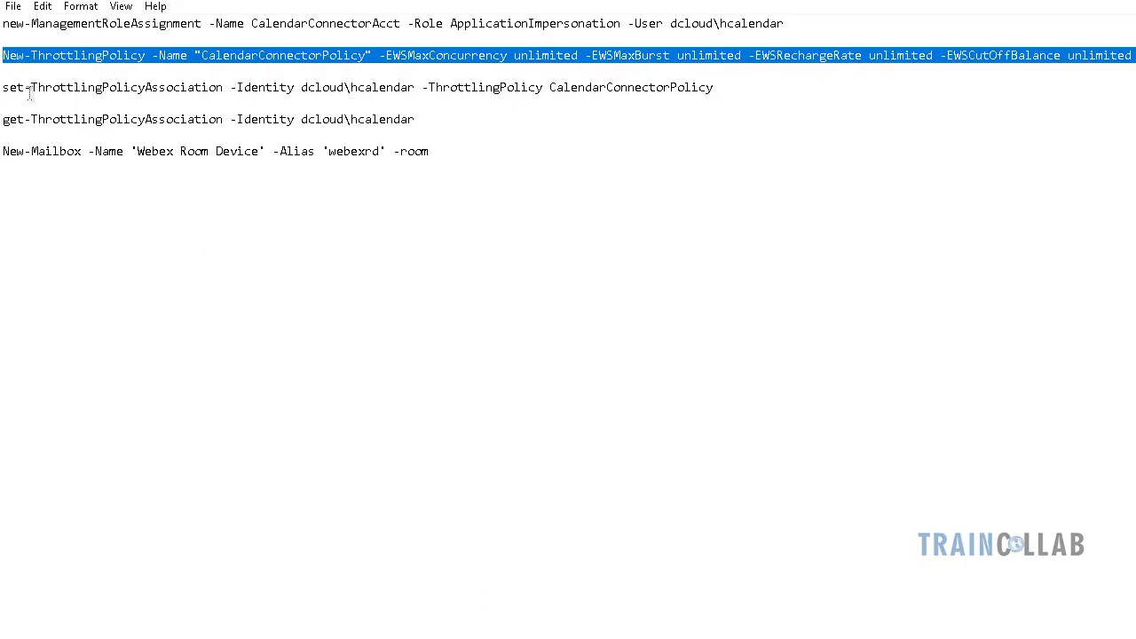
{"action": "left_click", "coordinate": [5, 87]}
{"action": "key", "text": "alt+Tab"}
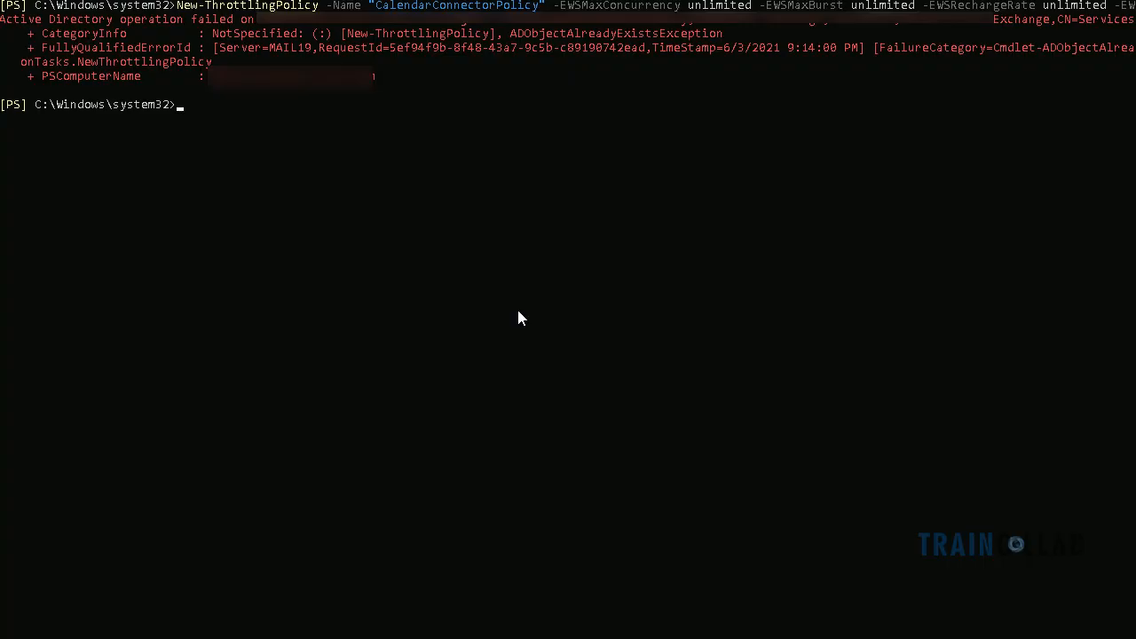
{"action": "left_click", "coordinate": [203, 108]}
{"action": "left_click", "coordinate": [184, 109]}
{"action": "right_click", "coordinate": [183, 110]}
{"action": "key", "text": "alt+Tab"}
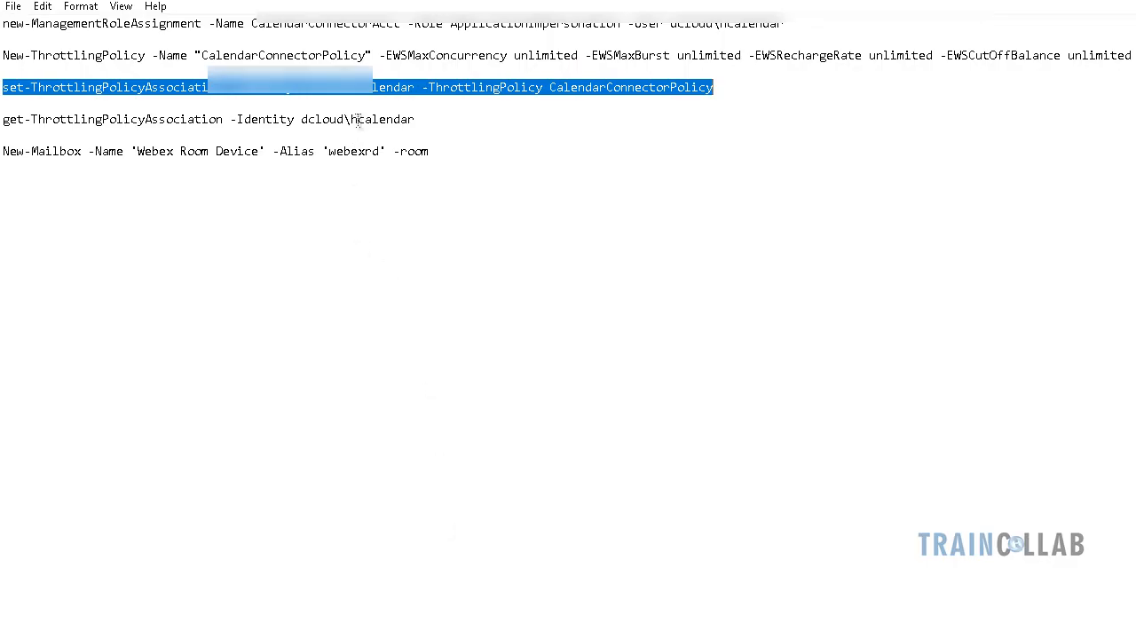
Run set-ThrottlingPolicyAssociation, then verify it with get-ThrottlingPolicyAssociation for the hybrid calendar account
{"action": "key", "text": "alt+Tab"}
{"action": "right_click", "coordinate": [296, 119]}
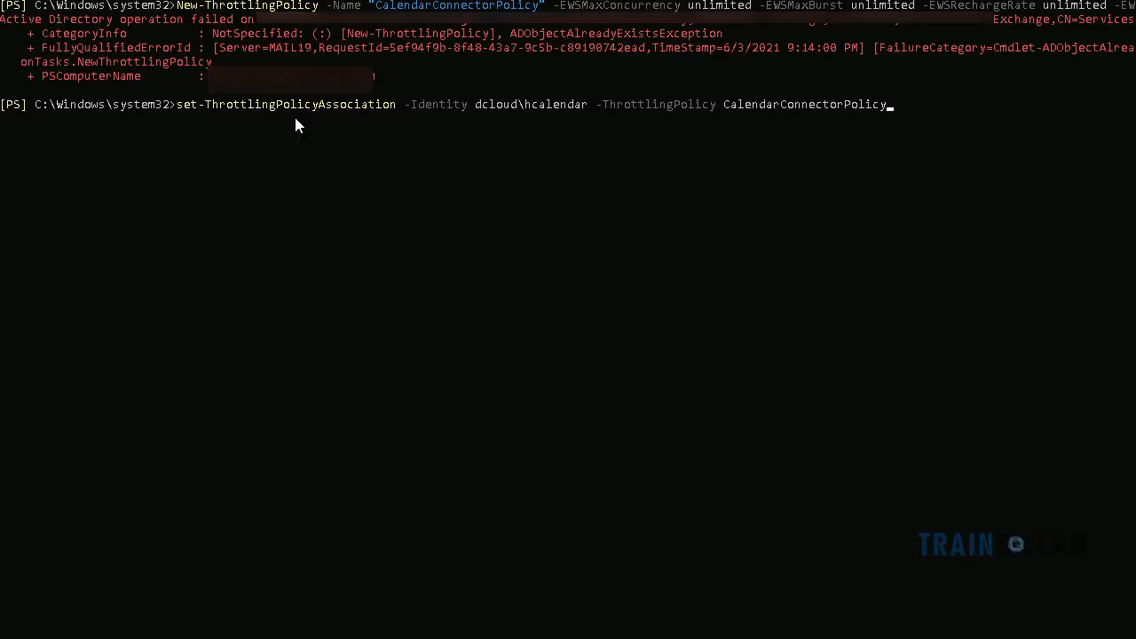
{"action": "key", "text": "Return"}
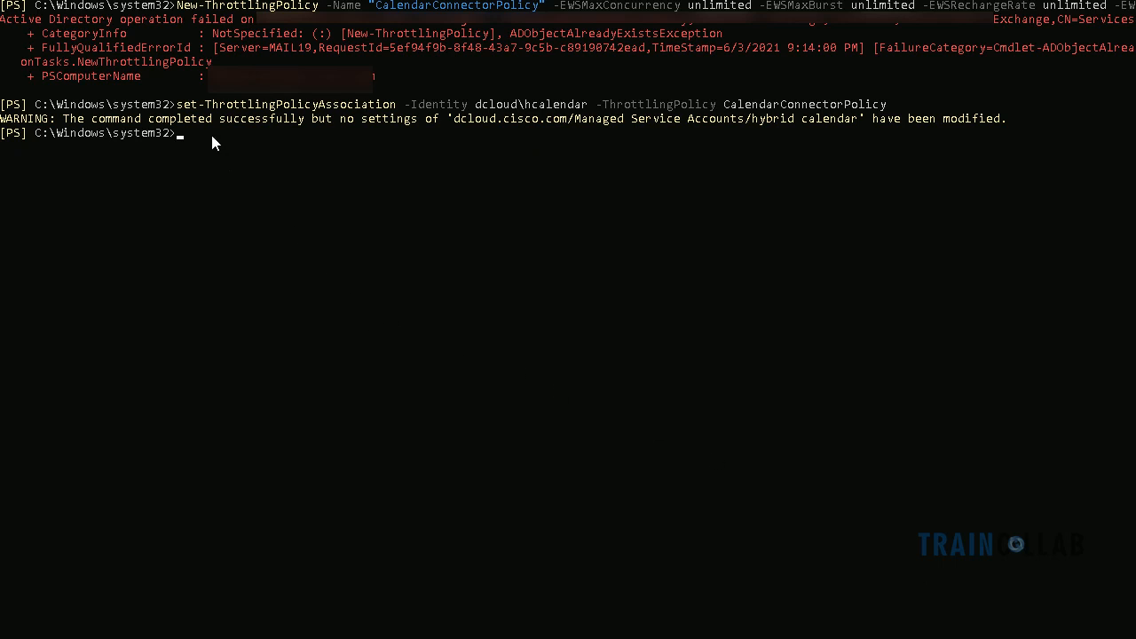
{"action": "type", "text": "get-ThrottlingPolicyAssociation -Identity dcloud\\hcalendar"}
{"action": "key", "text": "Return"}
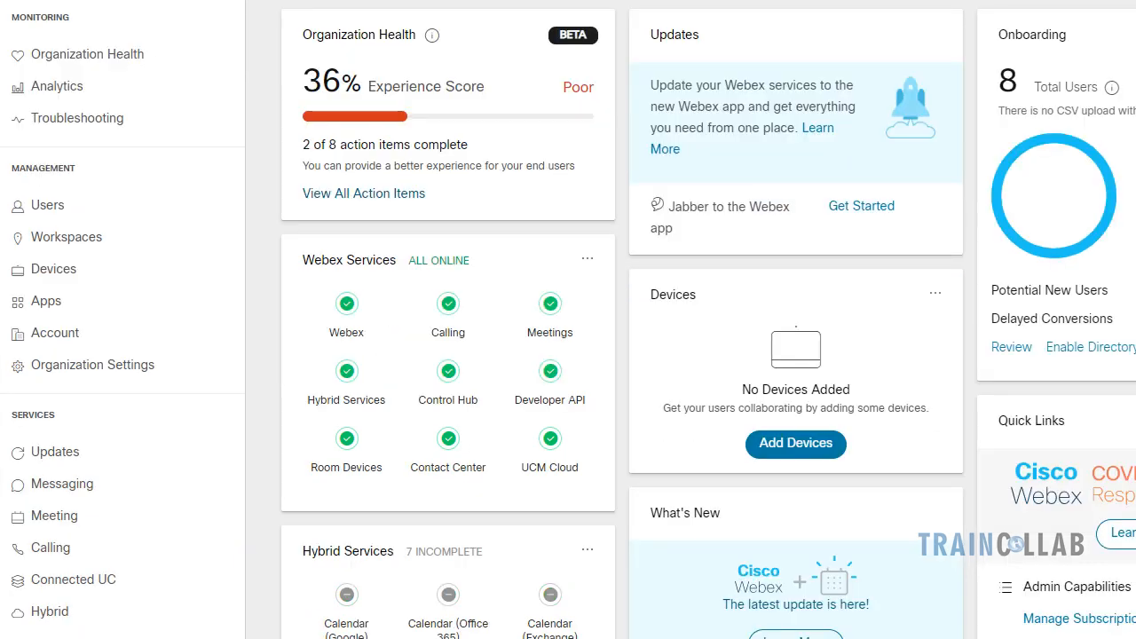
Go to Hybrid services and view the Exchange Hybrid Calendar prerequisites
{"action": "left_click", "coordinate": [66, 613]}
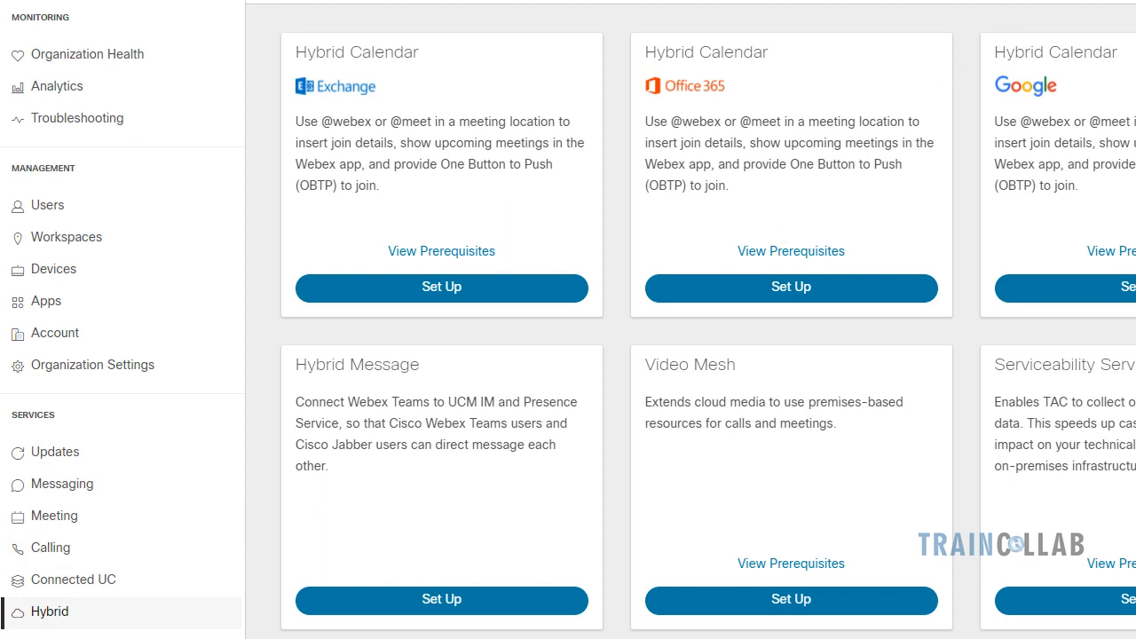
{"action": "left_click", "coordinate": [439, 256]}
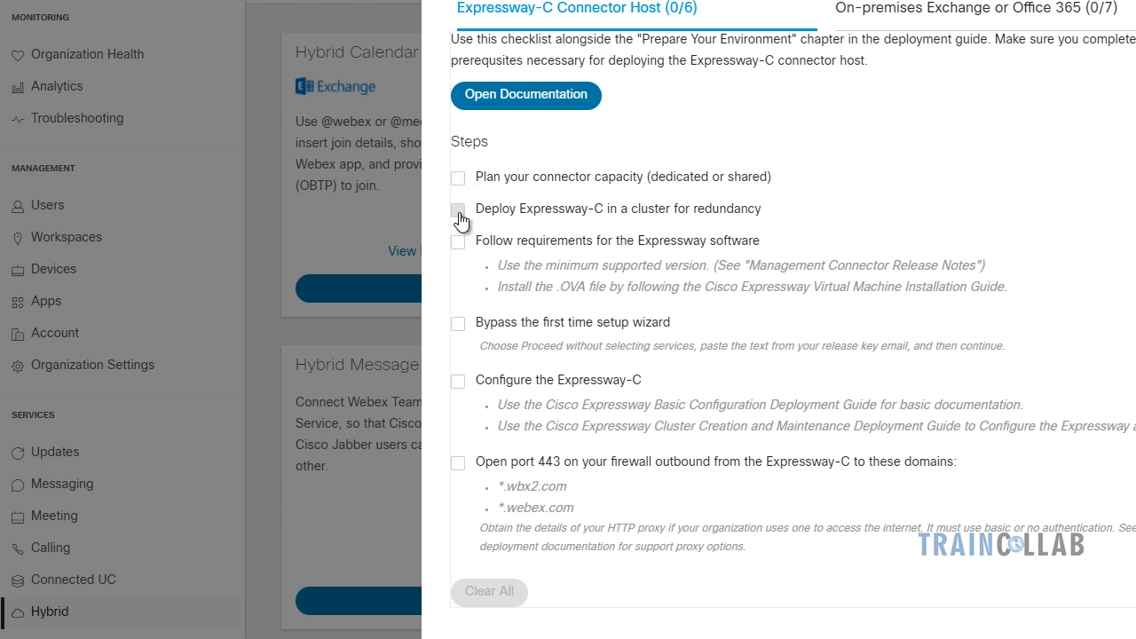
Tick the capacity planning and cluster deployment prerequisites, then start the Exchange Hybrid Calendar setup
{"action": "left_click", "coordinate": [459, 179]}
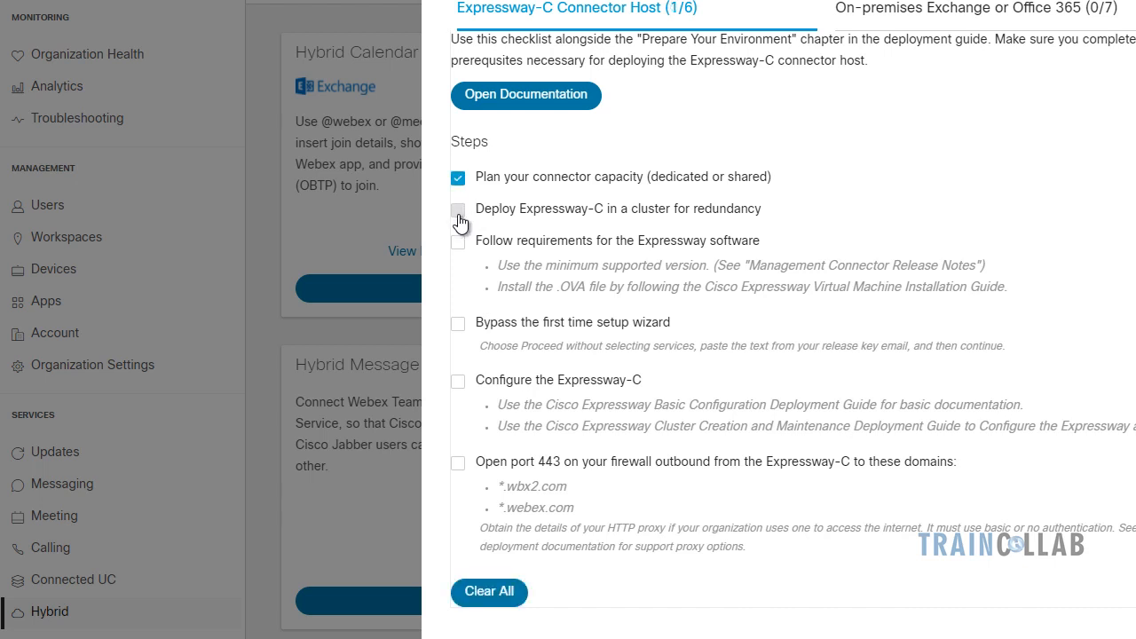
{"action": "left_click", "coordinate": [459, 211]}
{"action": "left_click_drag", "start_coordinate": [560, 286], "coordinate": [610, 287]}
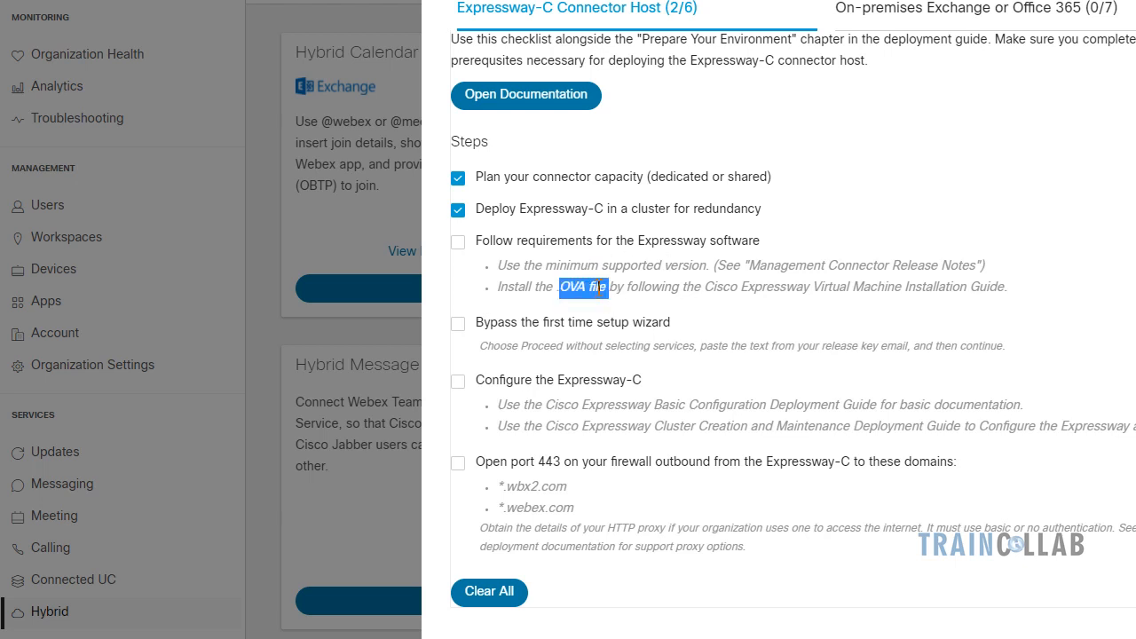
{"action": "left_click", "coordinate": [609, 284]}
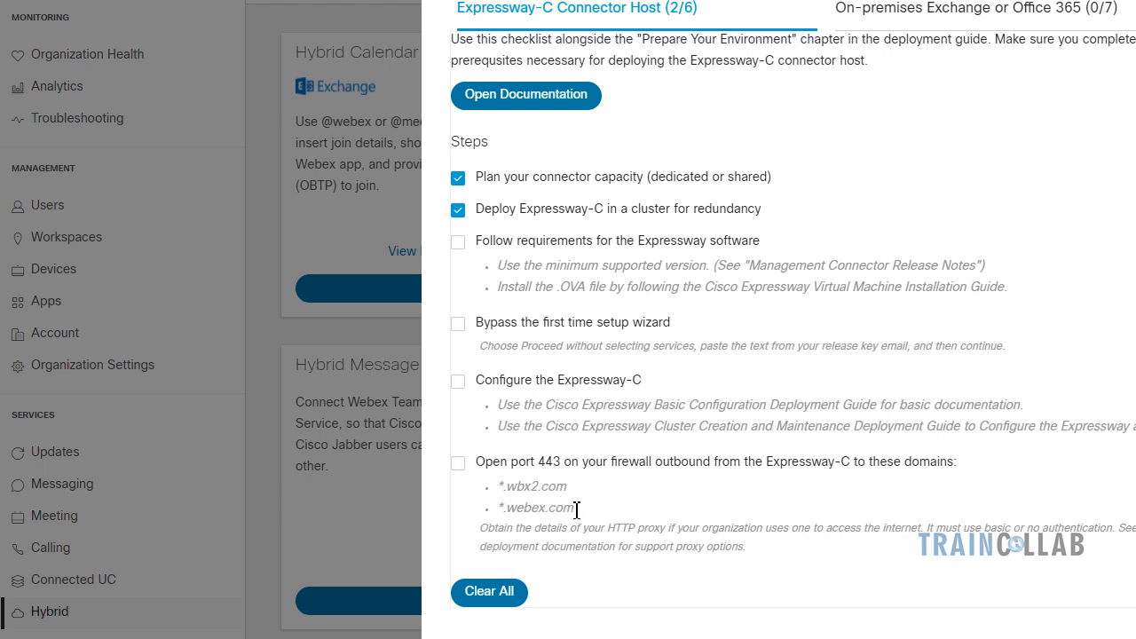
{"action": "left_click_drag", "start_coordinate": [569, 509], "coordinate": [507, 488]}
{"action": "left_click", "coordinate": [534, 487]}
{"action": "key", "text": "Escape"}
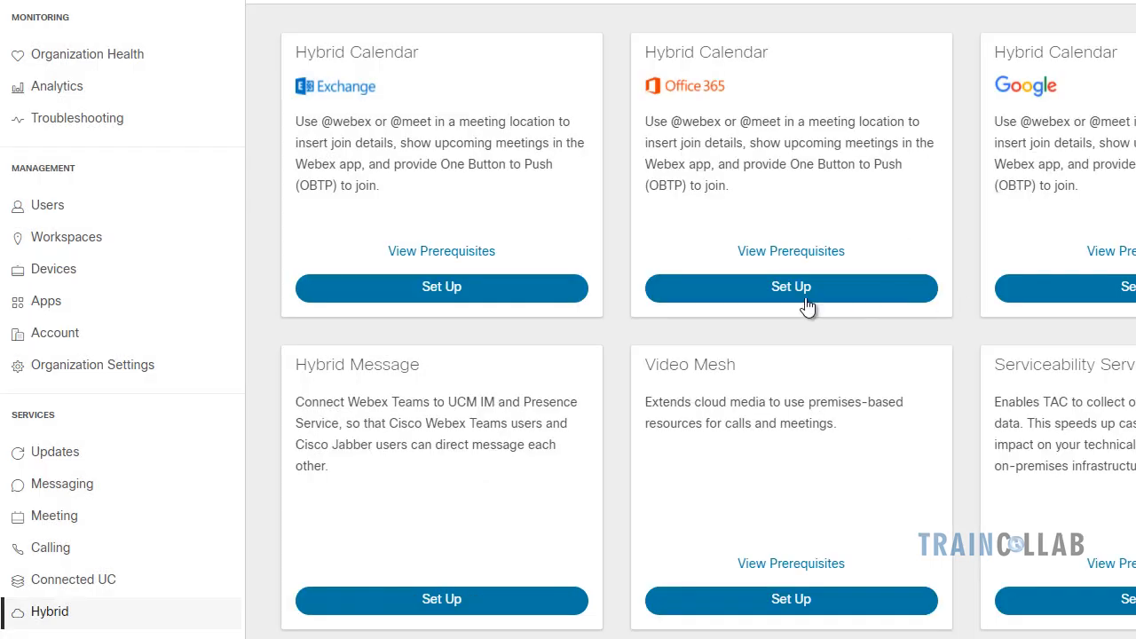
{"action": "left_click", "coordinate": [446, 291]}
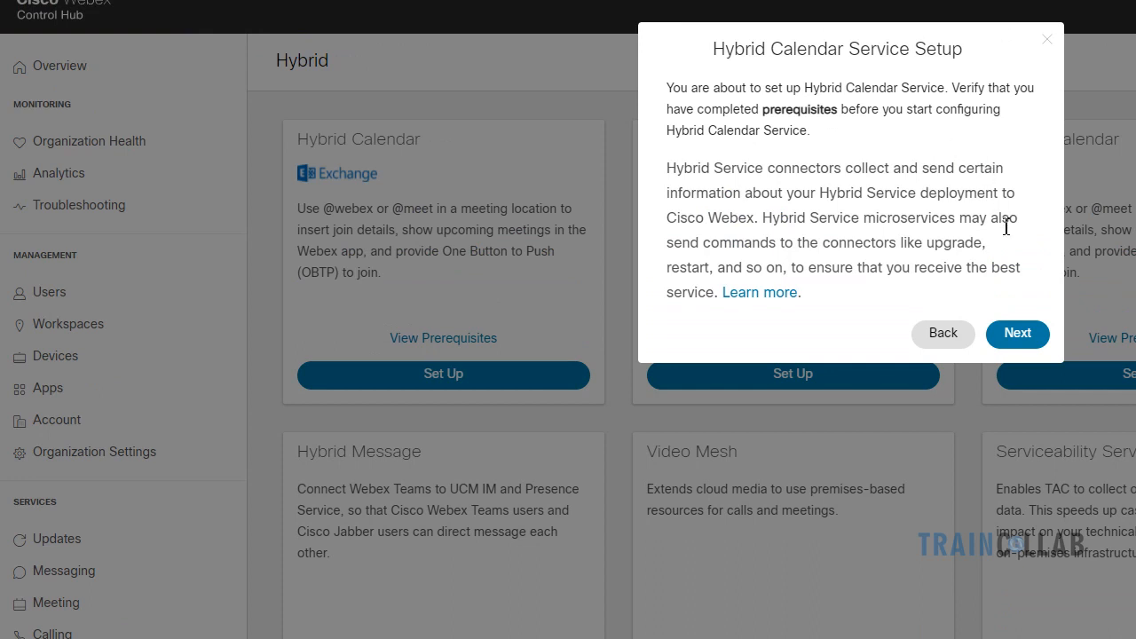
Register a new Expressway with hostname exp-cc.dcloud.cisco.com and continue to cluster naming
{"action": "left_click", "coordinate": [1010, 333]}
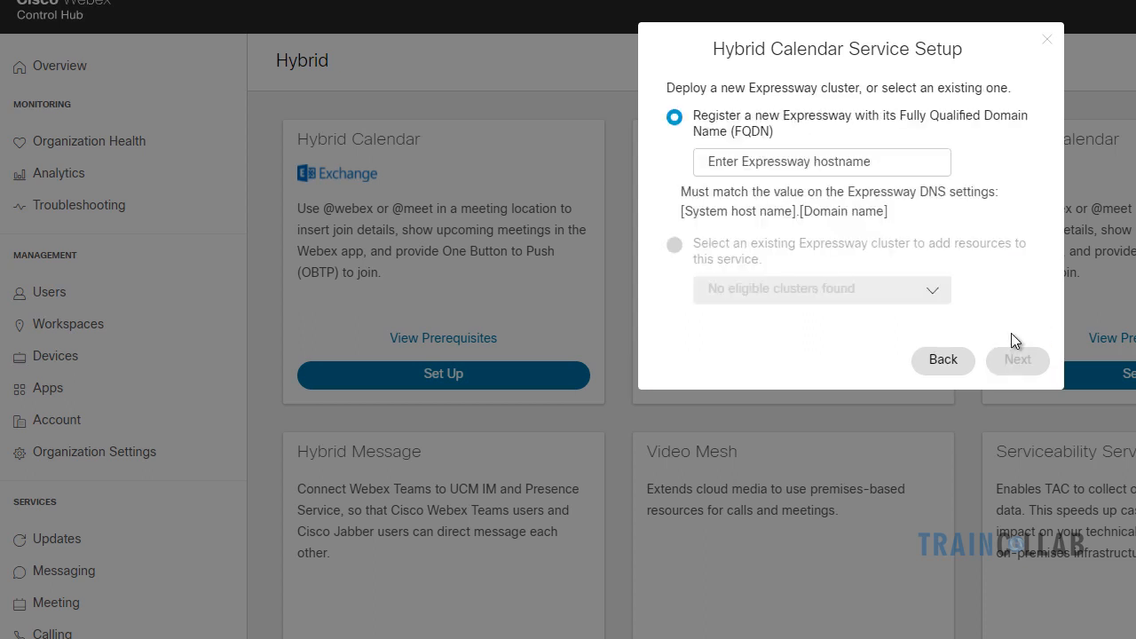
{"action": "left_click", "coordinate": [803, 161]}
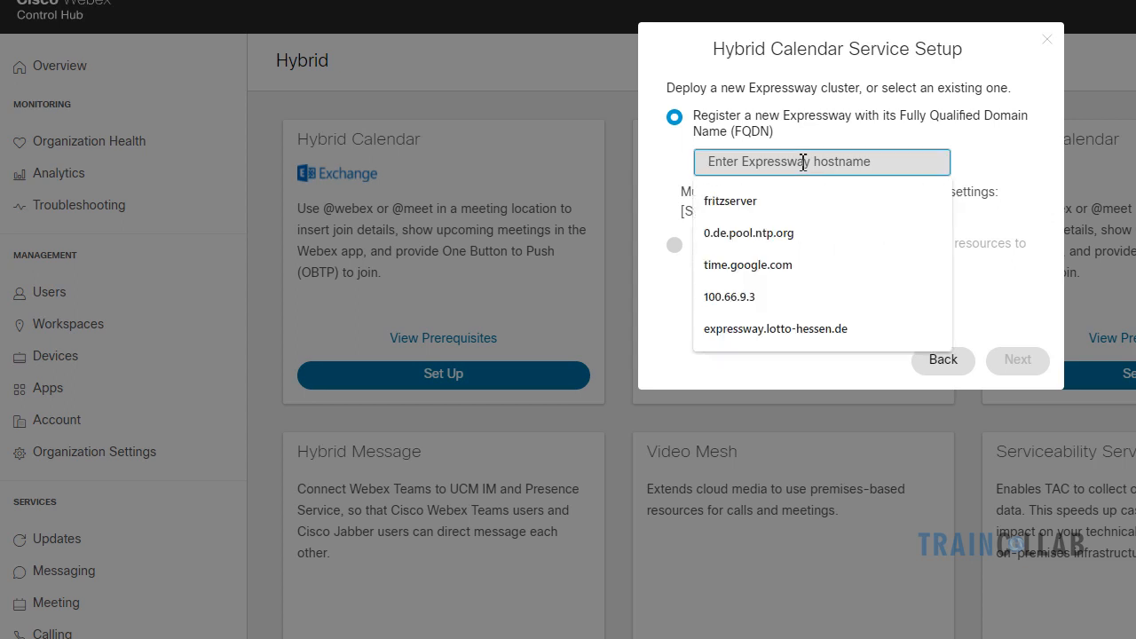
{"action": "type", "text": "exp-cc.dcloud.cisco.com"}
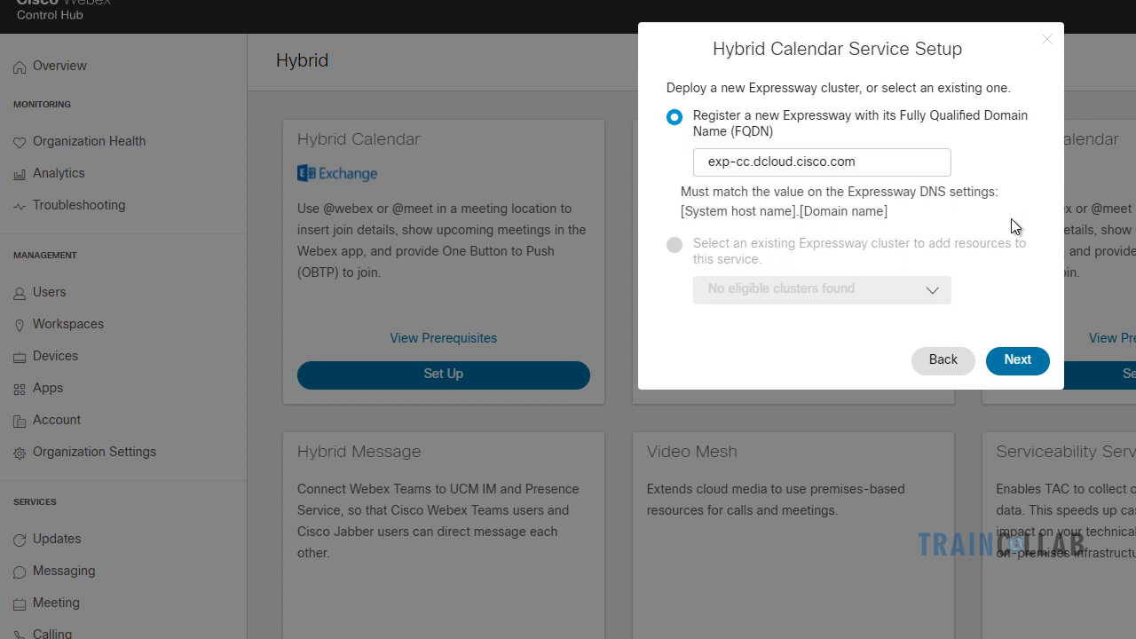
{"action": "left_click", "coordinate": [1022, 361]}
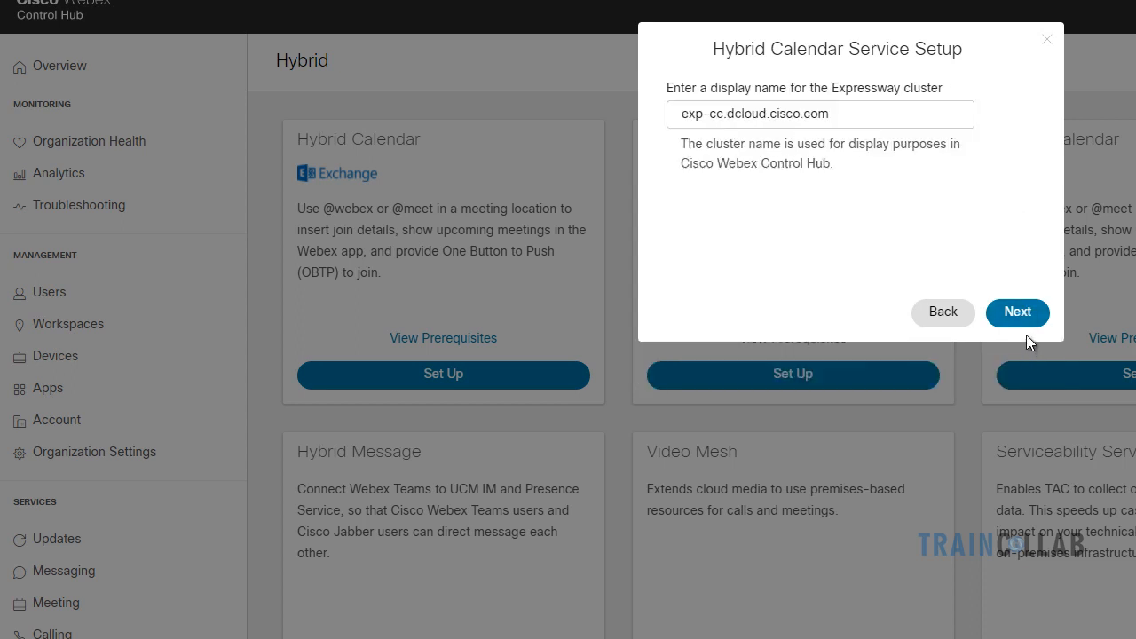
Replace the cluster display name with 'hcluster' and complete the registration page
{"action": "left_click", "coordinate": [890, 114]}
{"action": "key", "text": "BackSpace"}
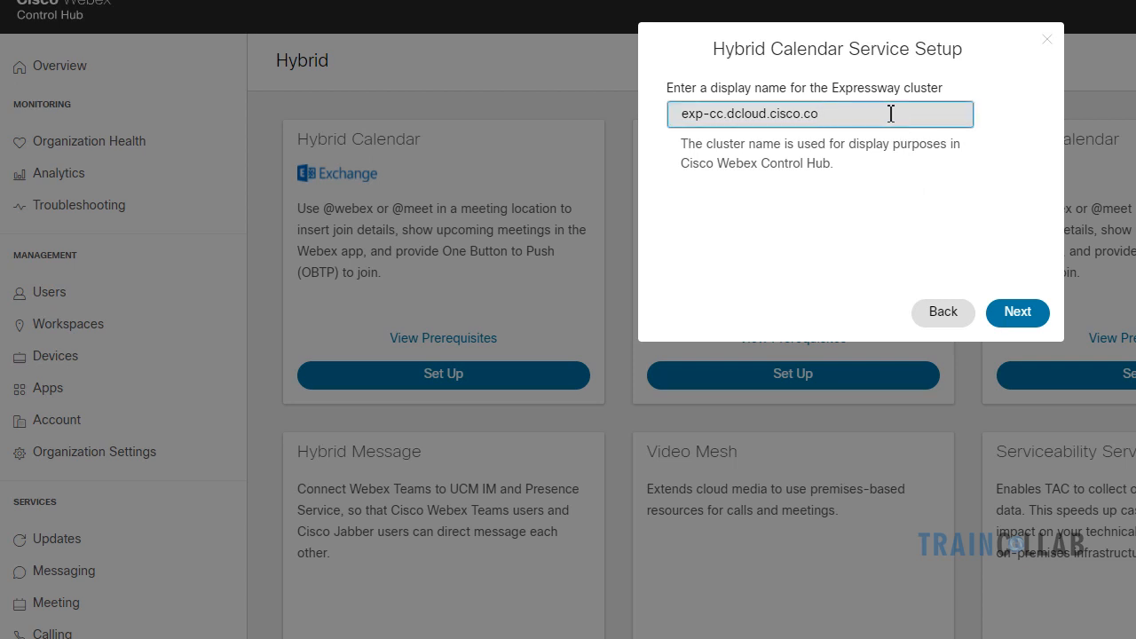
{"action": "key", "text": "BackSpace"}
{"action": "key", "text": "BackSpace"}
{"action": "key", "text": "BackSpace"}
{"action": "key", "text": "BackSpace"}
{"action": "key", "text": "BackSpace"}
{"action": "key", "text": "BackSpace"}
{"action": "key", "text": "BackSpace"}
{"action": "key", "text": "BackSpace"}
{"action": "key", "text": "BackSpace"}
{"action": "key", "text": "BackSpace"}
{"action": "key", "text": "BackSpace"}
{"action": "key", "text": "BackSpace"}
{"action": "key", "text": "BackSpace"}
{"action": "key", "text": "BackSpace"}
{"action": "key", "text": "BackSpace"}
{"action": "key", "text": "BackSpace"}
{"action": "key", "text": "BackSpace"}
{"action": "key", "text": "BackSpace"}
{"action": "key", "text": "BackSpace"}
{"action": "key", "text": "BackSpace"}
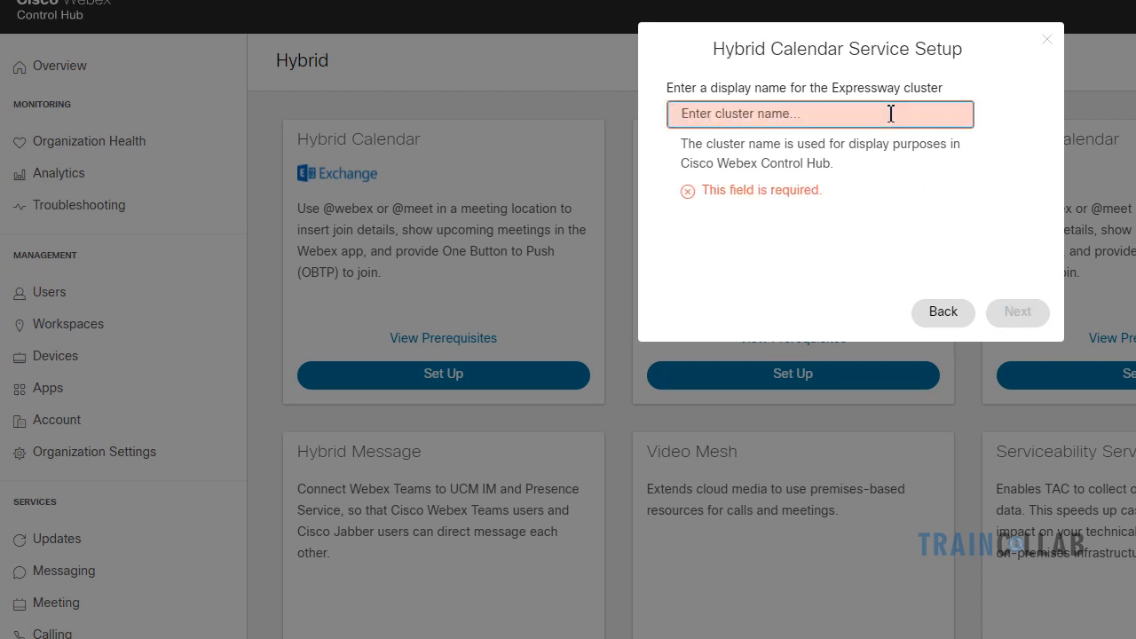
{"action": "type", "text": "h"}
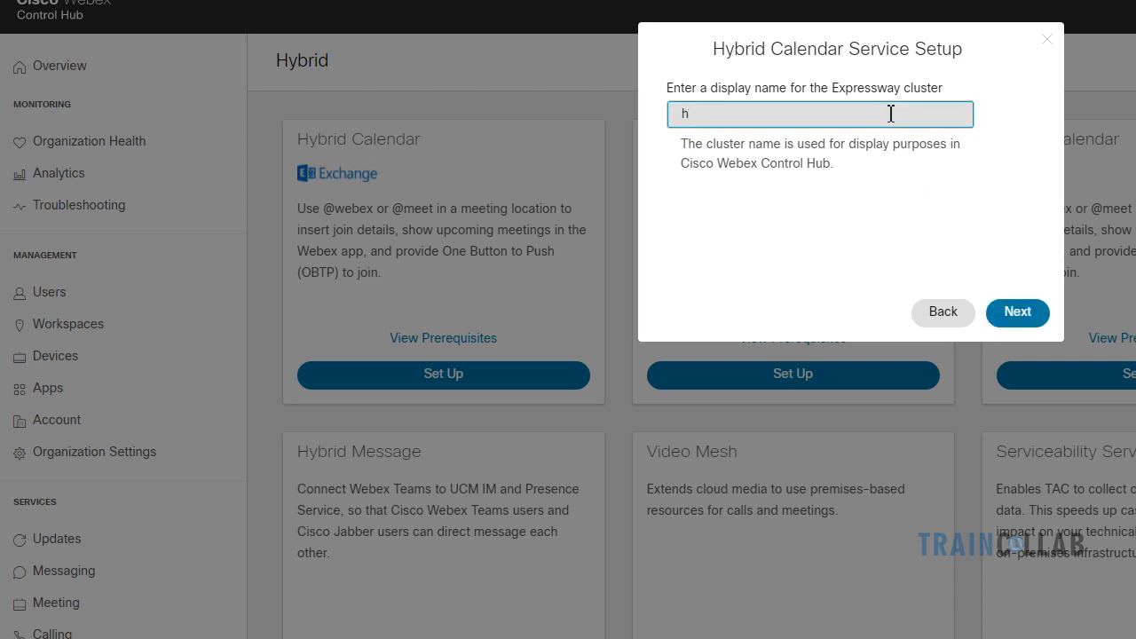
{"action": "type", "text": "cluster"}
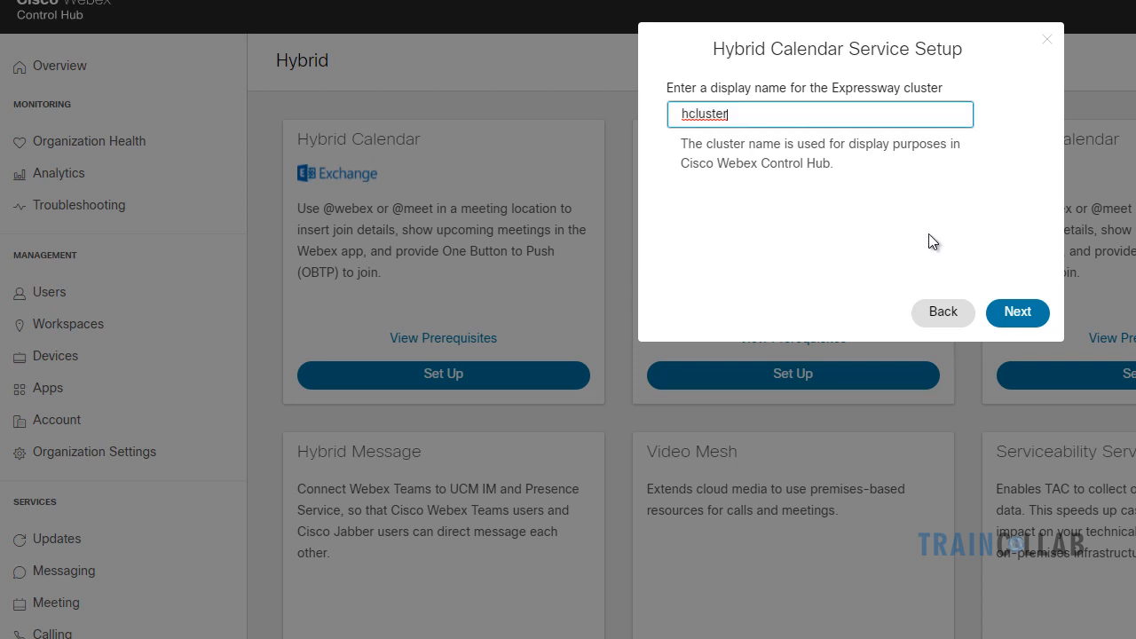
{"action": "left_click", "coordinate": [1026, 310]}
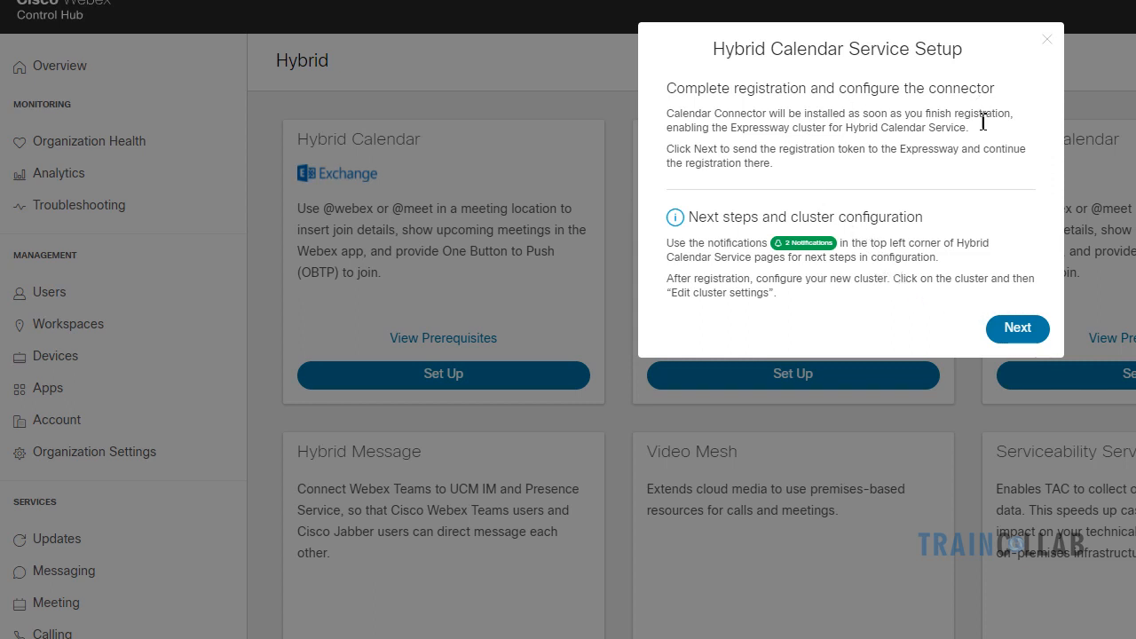
{"action": "left_click", "coordinate": [1017, 329]}
{"action": "left_click", "coordinate": [614, 382]}
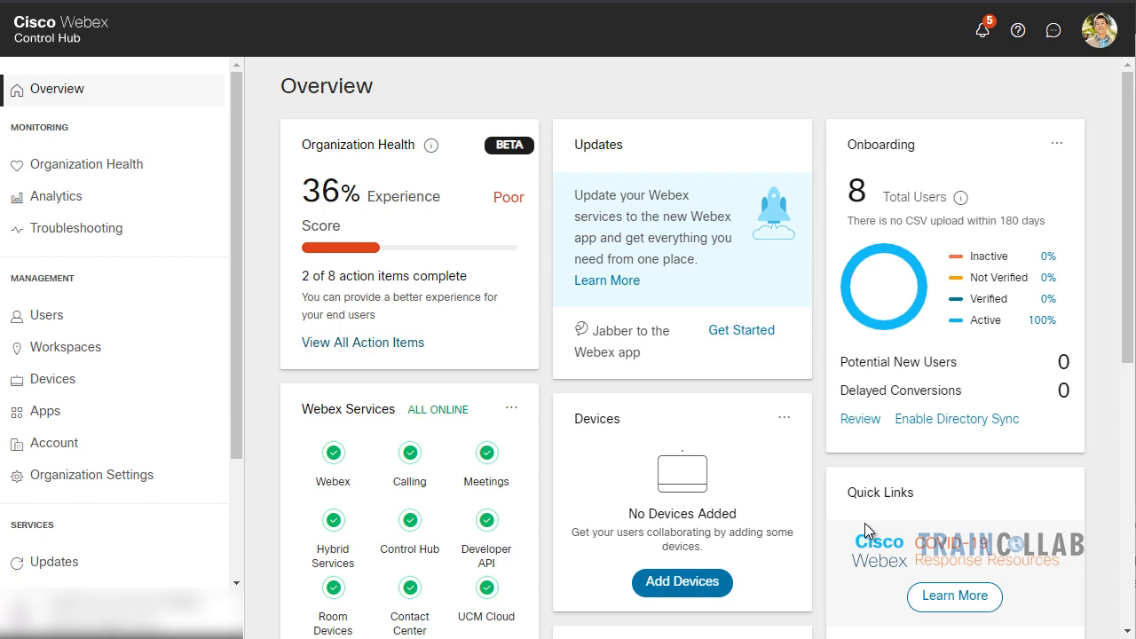
Open hcluster from the Hybrid Calendar resources list and go to its Expressway
{"action": "scroll", "coordinate": [160, 488], "scroll_direction": "down", "scroll_amount": 3}
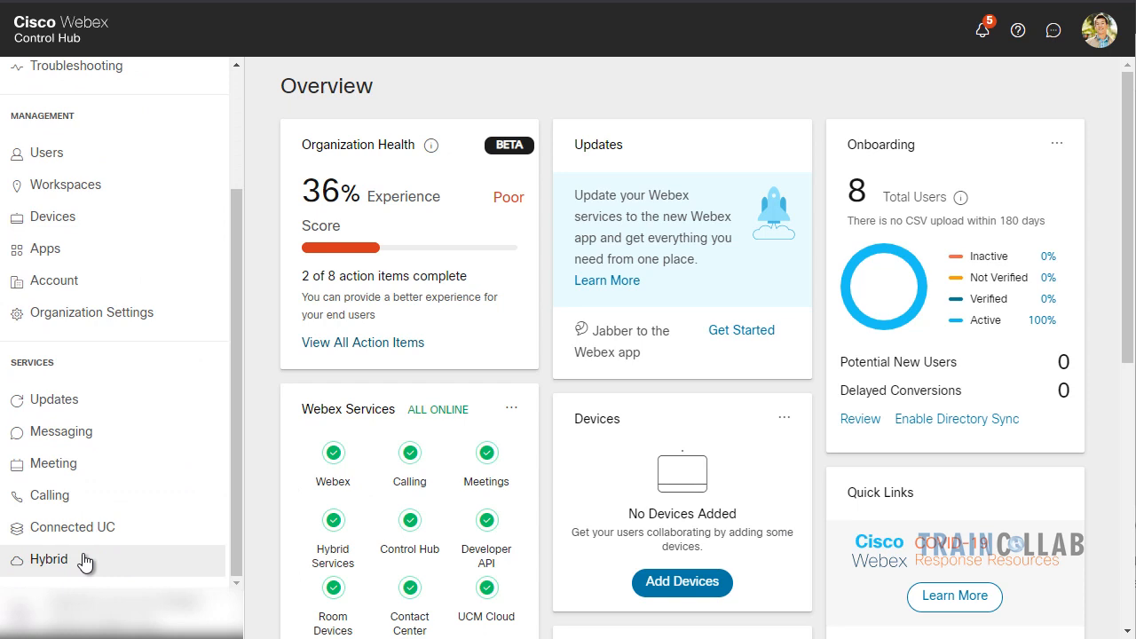
{"action": "left_click", "coordinate": [85, 561]}
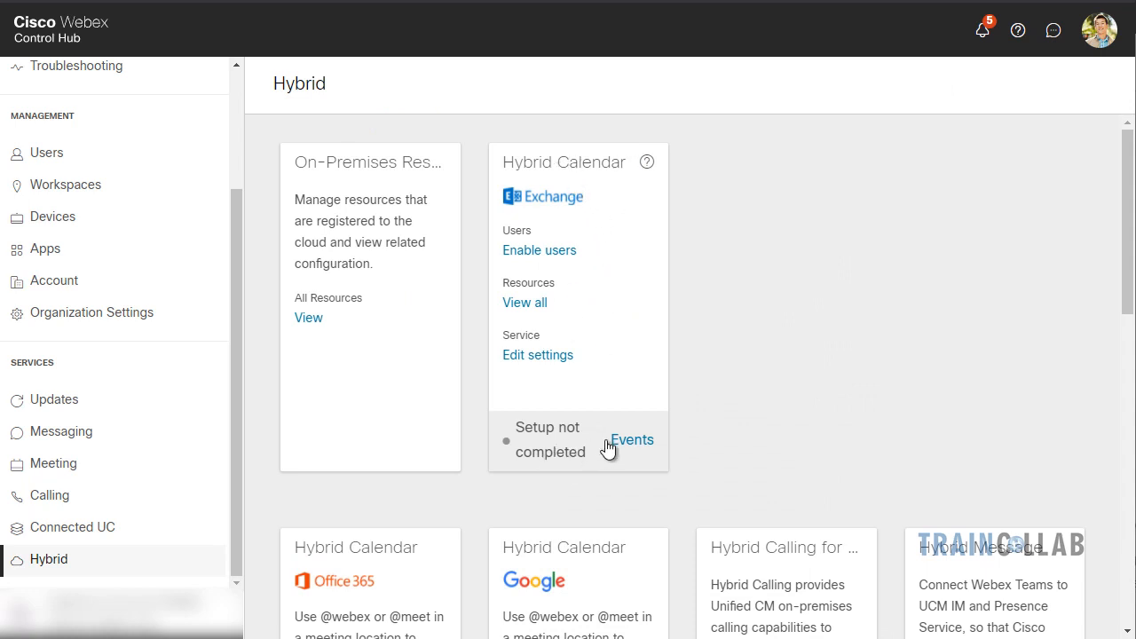
{"action": "left_click", "coordinate": [538, 355]}
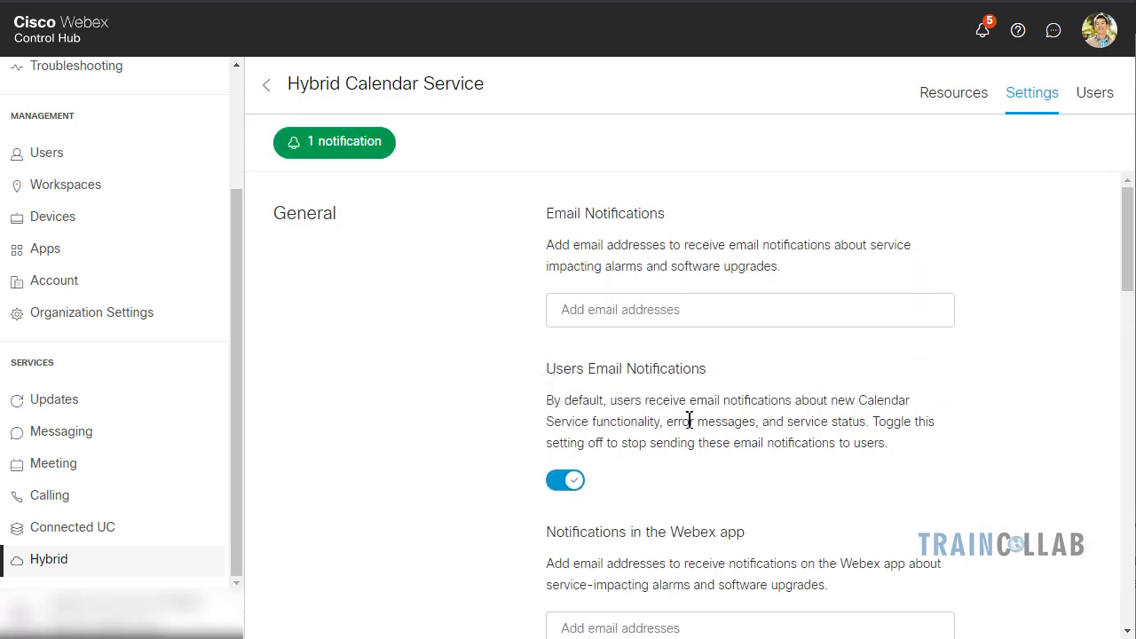
{"action": "left_click", "coordinate": [962, 104]}
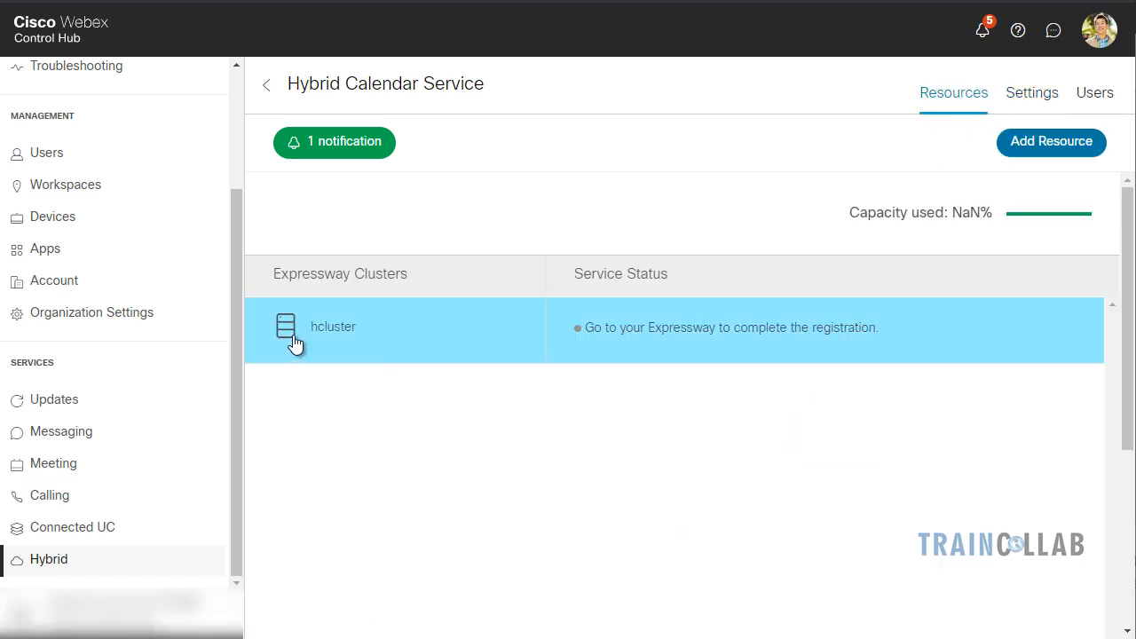
{"action": "left_click", "coordinate": [344, 336]}
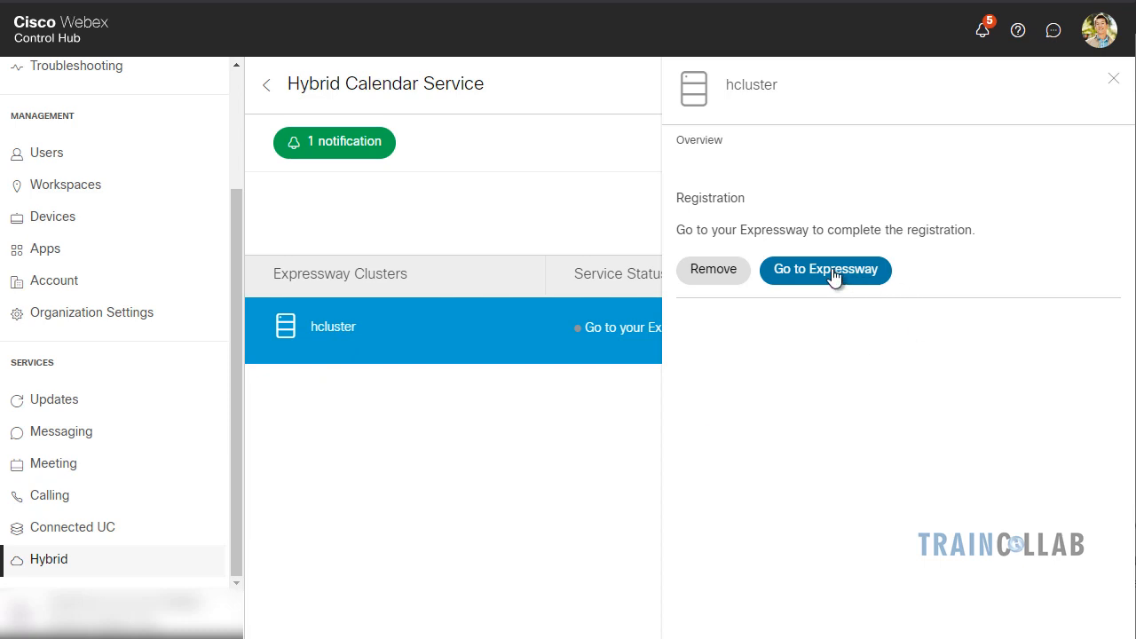
{"action": "left_click", "coordinate": [821, 272]}
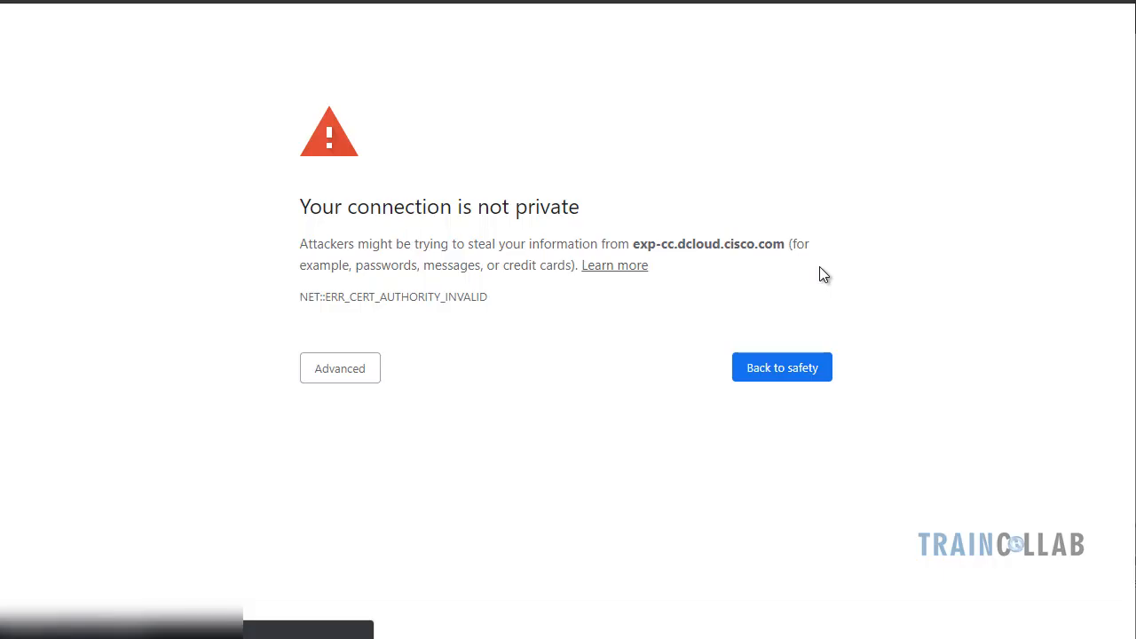
Bypass the certificate warning and sign in to Expressway-C with the administrator credentials
{"action": "left_click", "coordinate": [352, 378]}
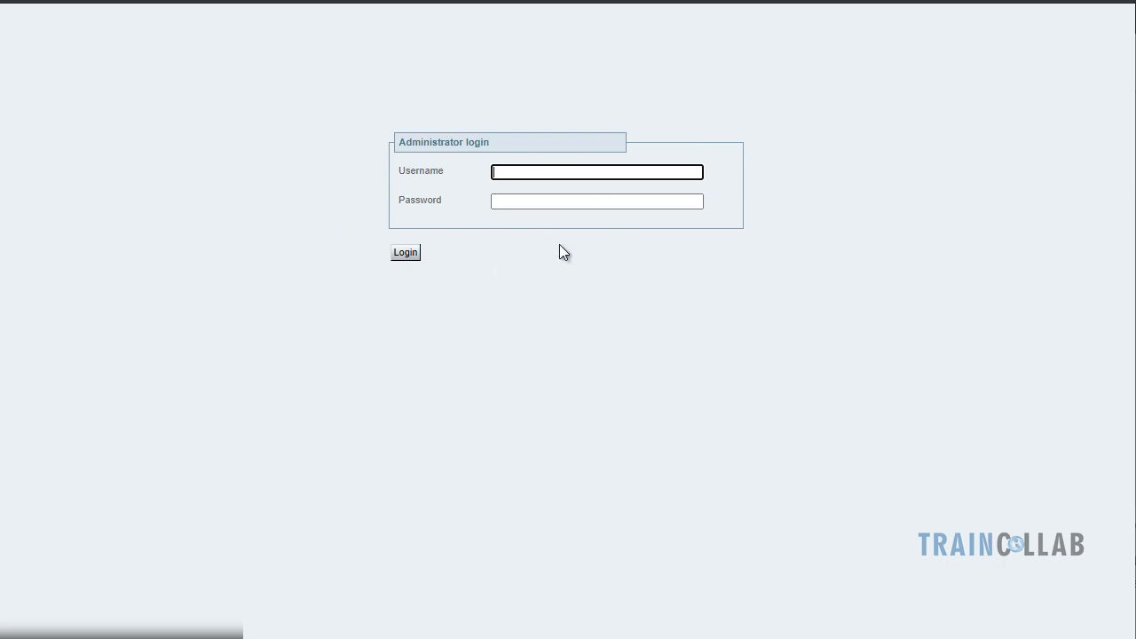
{"action": "type", "text": "admin"}
{"action": "key", "text": "Tab"}
{"action": "type", "text": "•••••••••"}
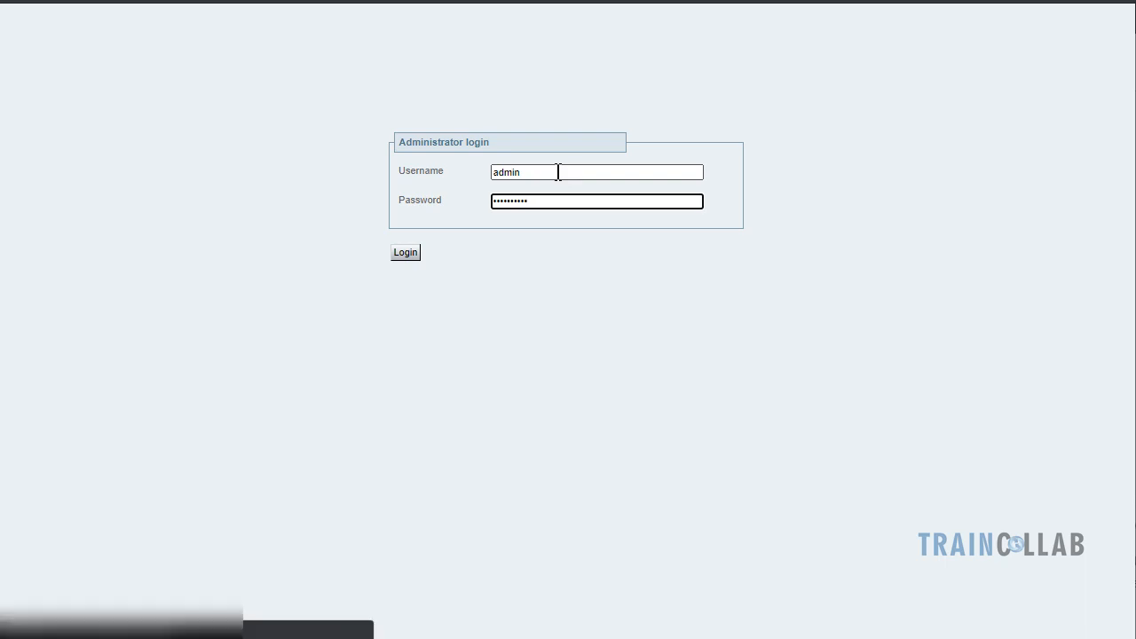
{"action": "key", "text": "Return"}
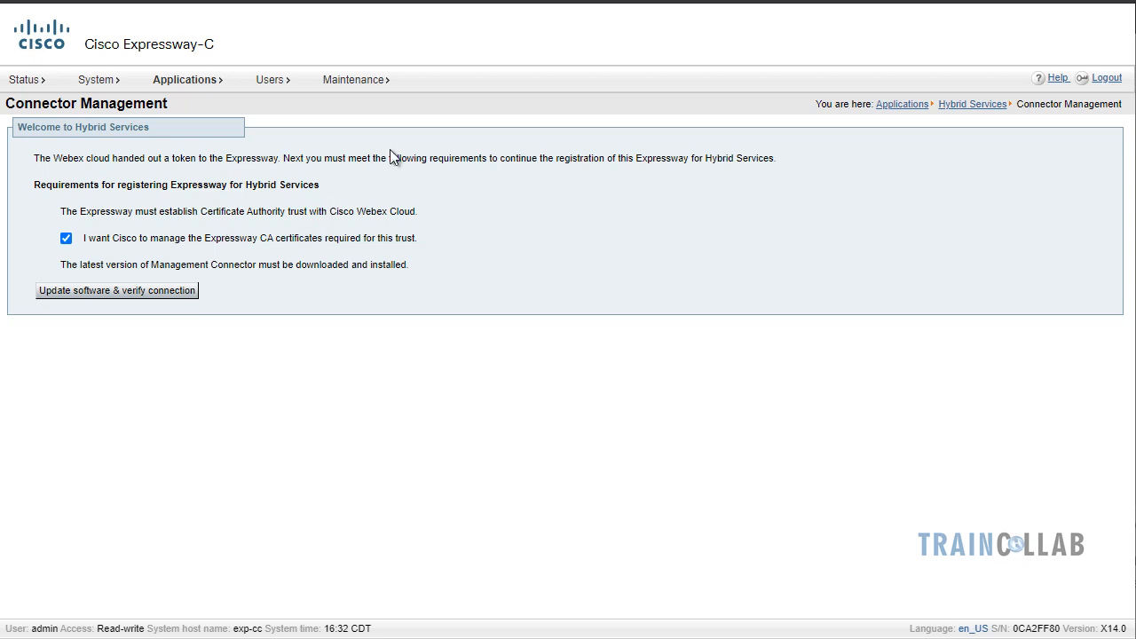
With Cisco-managed CA certificates kept ticked, update the connector software and verify the connection
{"action": "mouse_move", "coordinate": [368, 85]}
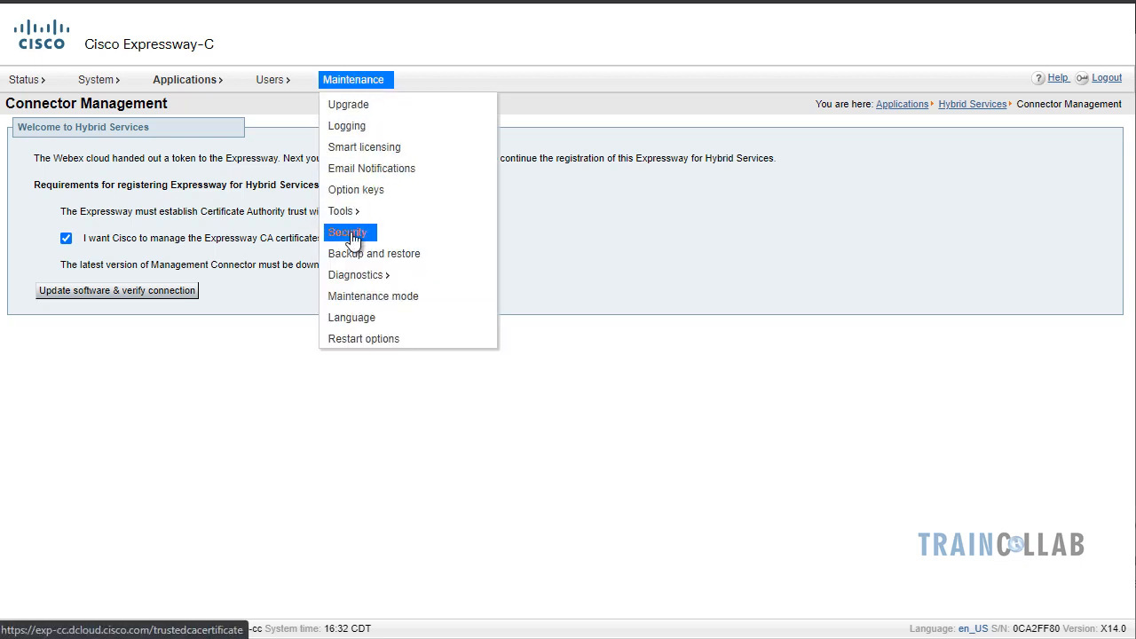
{"action": "mouse_move", "coordinate": [352, 236]}
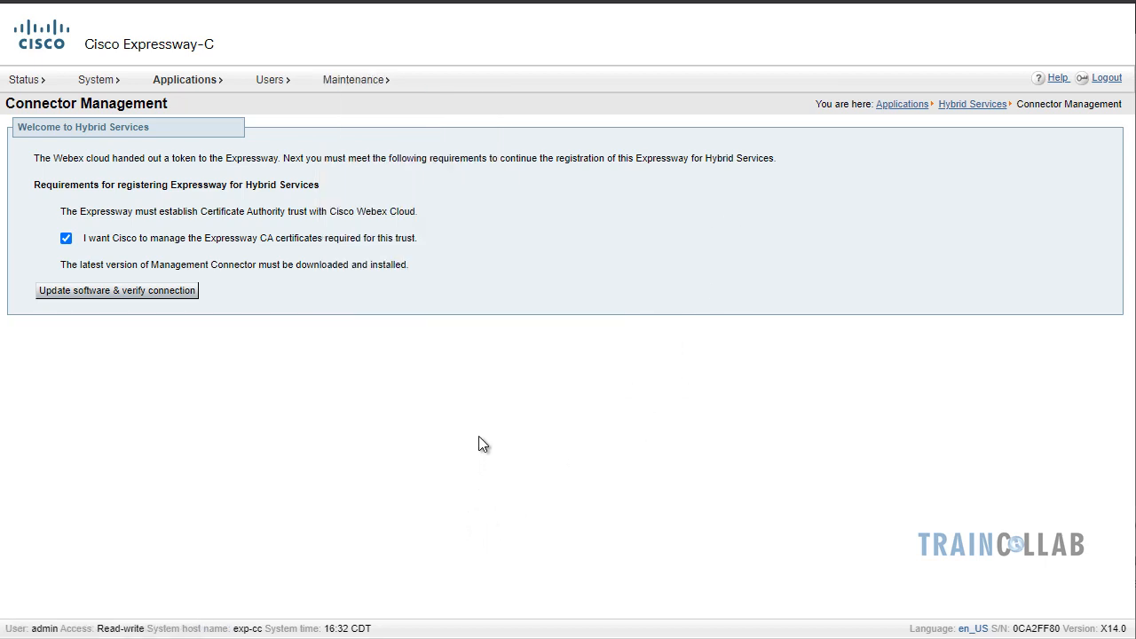
{"action": "left_click", "coordinate": [112, 292]}
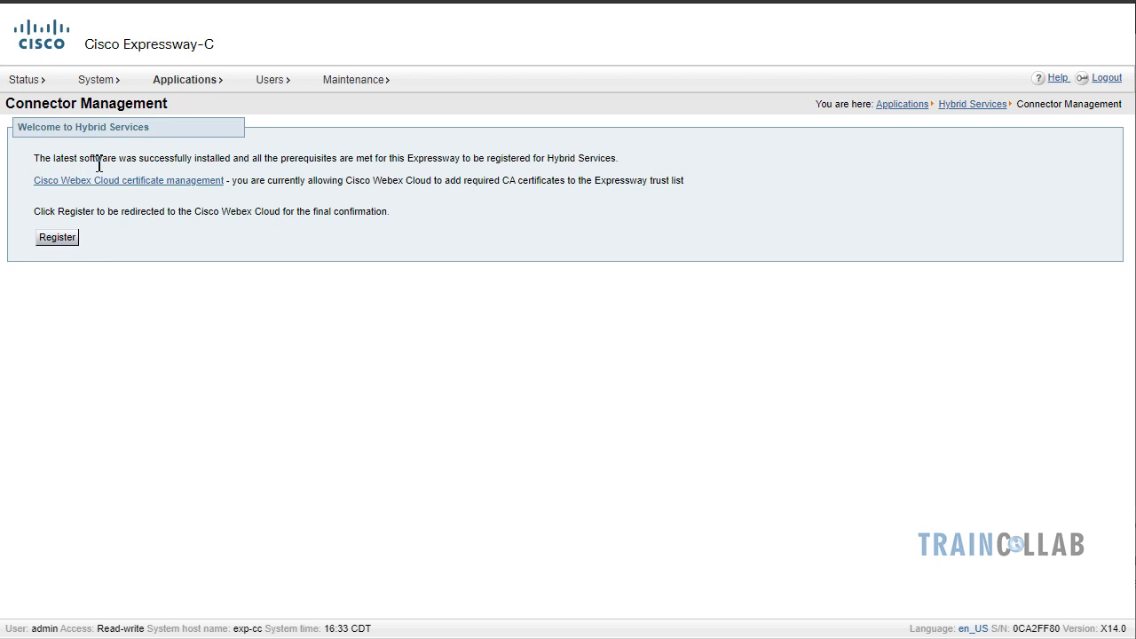
{"action": "left_click_drag", "start_coordinate": [55, 157], "coordinate": [234, 157]}
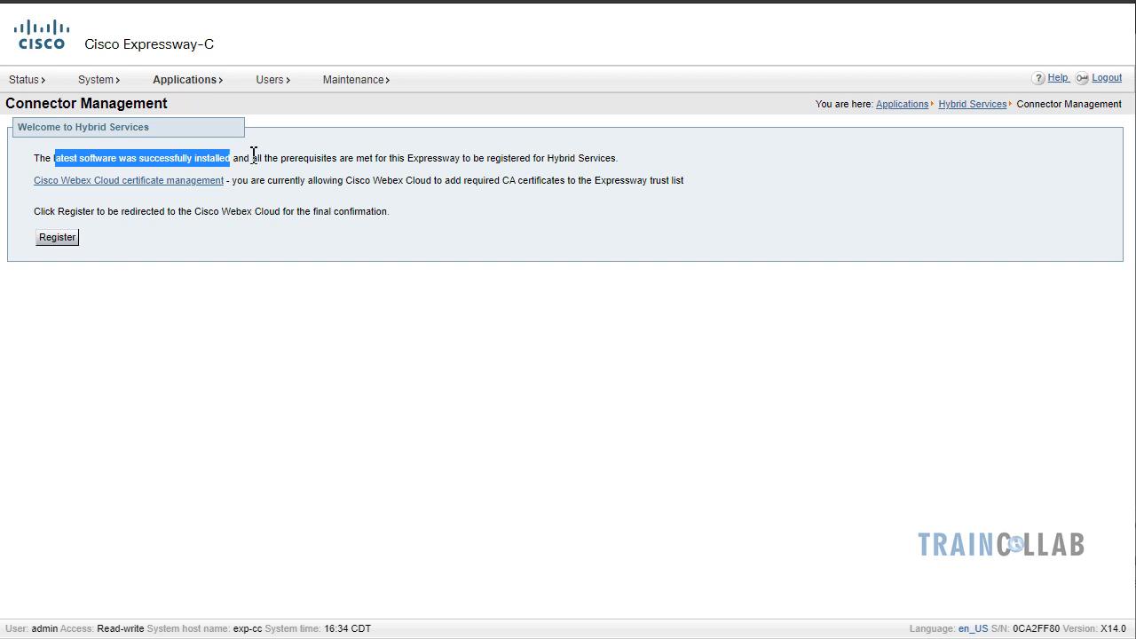
{"action": "left_click", "coordinate": [355, 170]}
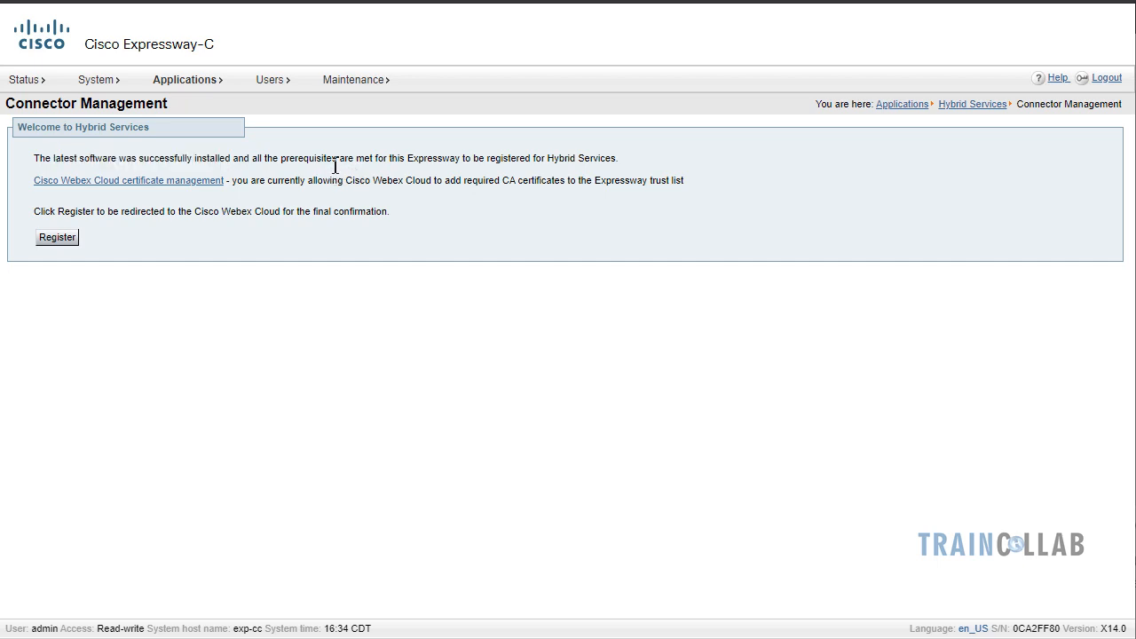
{"action": "left_click_drag", "start_coordinate": [253, 159], "coordinate": [619, 171]}
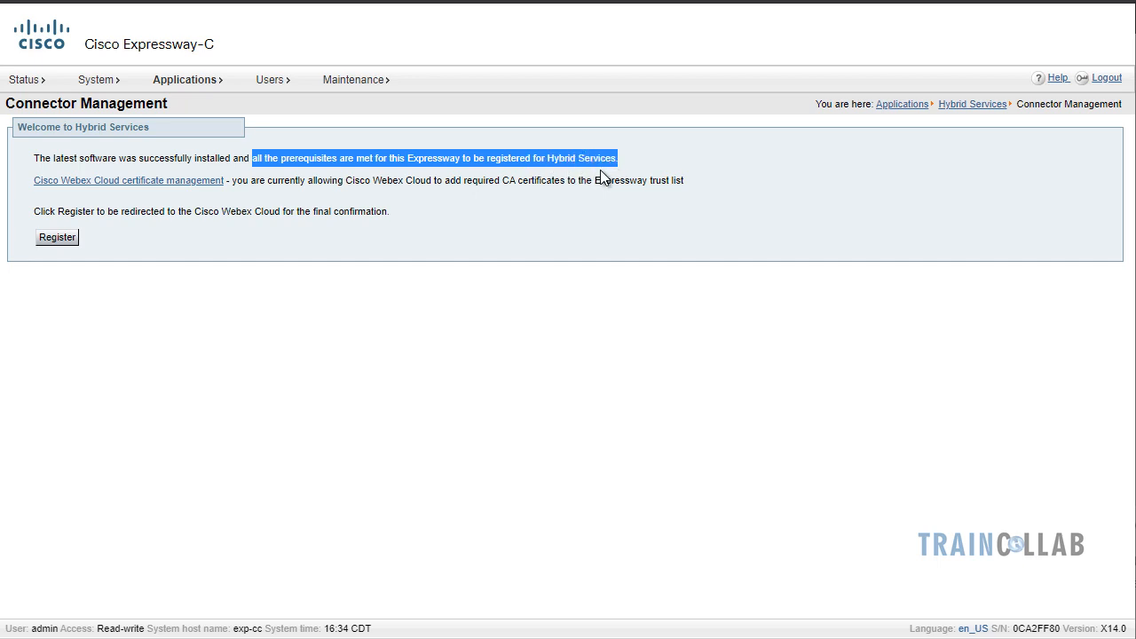
{"action": "left_click", "coordinate": [431, 187]}
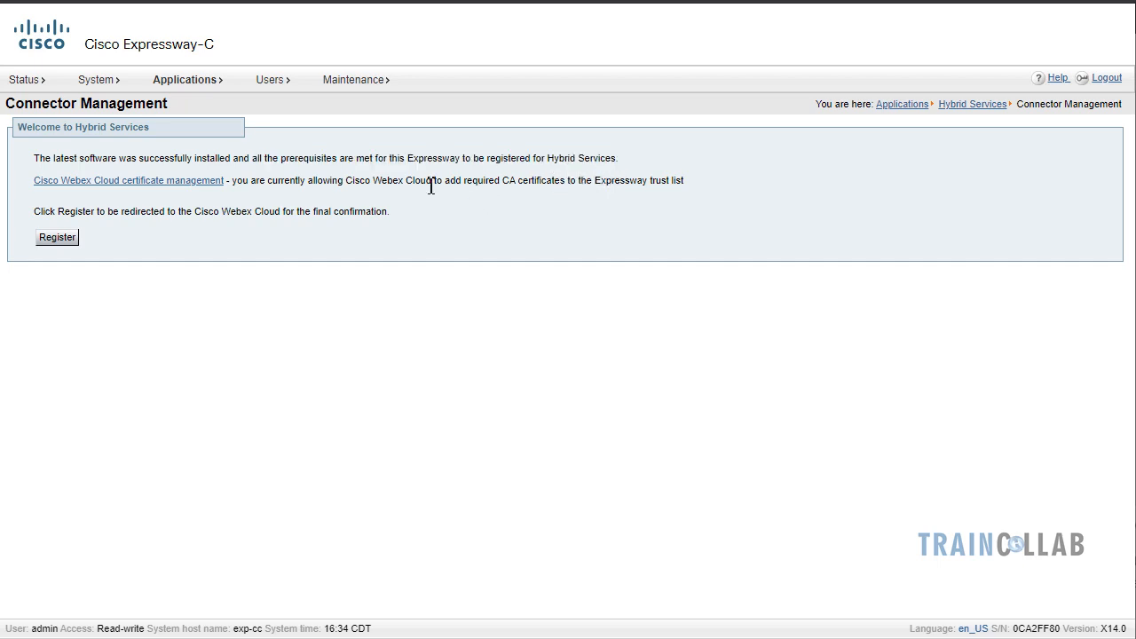
{"action": "left_click_drag", "start_coordinate": [236, 184], "coordinate": [14, 185]}
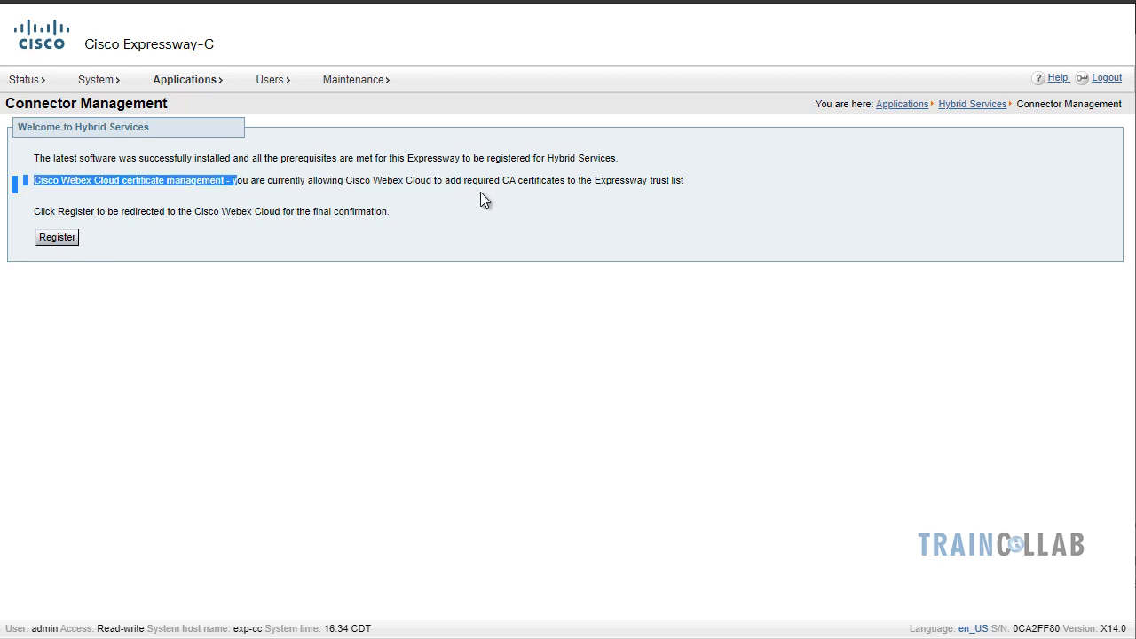
{"action": "left_click_drag", "start_coordinate": [503, 187], "coordinate": [653, 185]}
{"action": "left_click", "coordinate": [414, 176]}
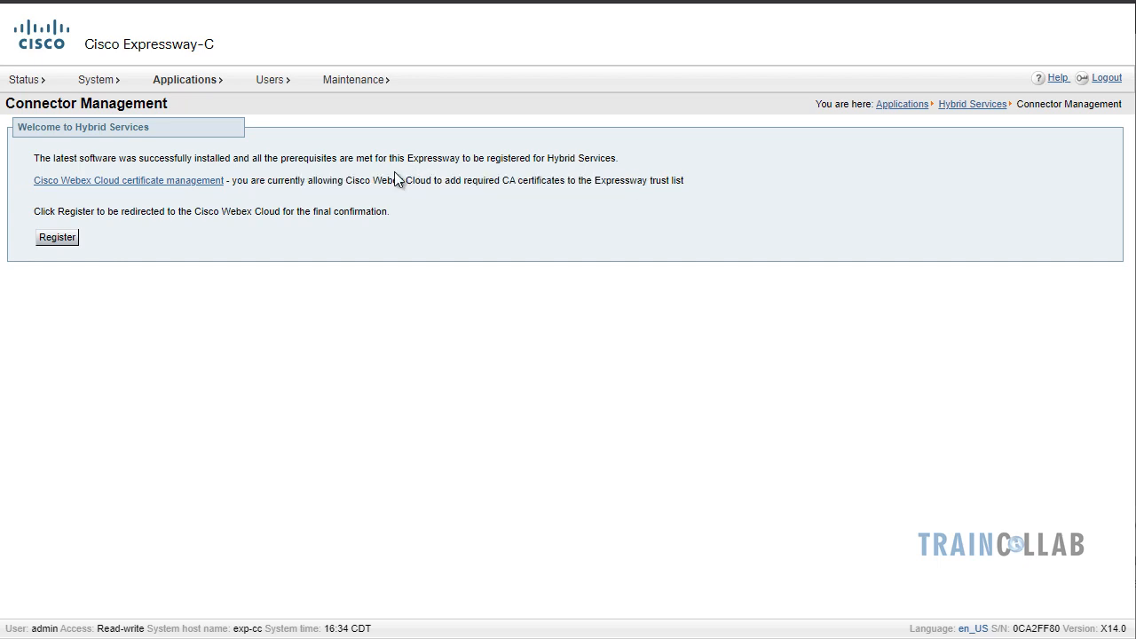
{"action": "right_click", "coordinate": [118, 188]}
Dismiss the link options and scroll through the Webex Cloud CA root certificates table
{"action": "left_click", "coordinate": [130, 196]}
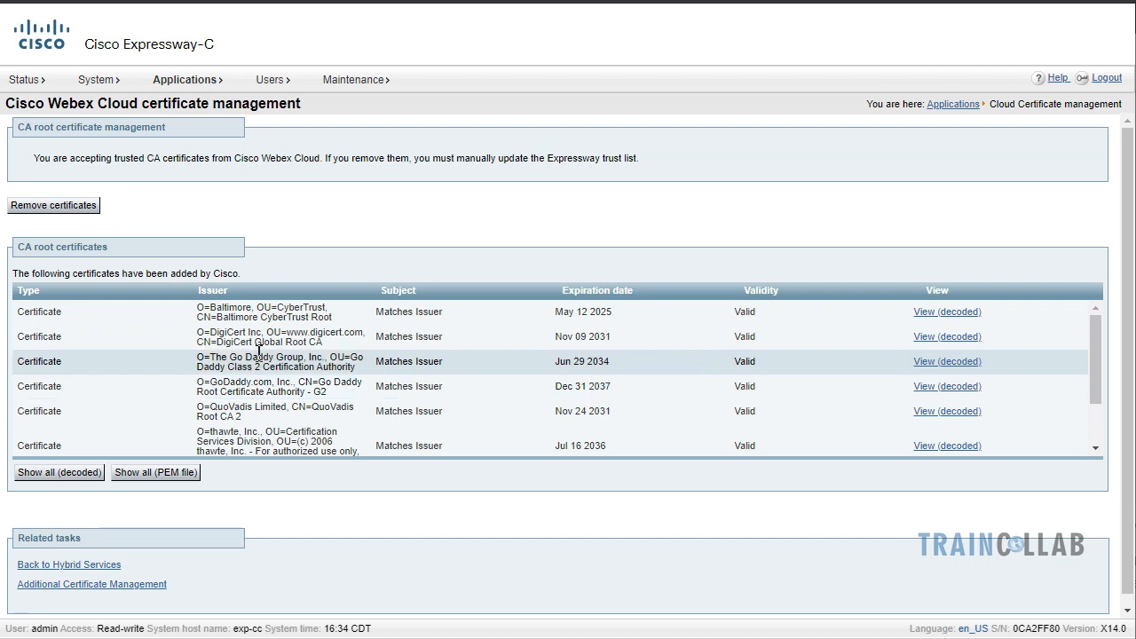
{"action": "scroll", "coordinate": [259, 355], "scroll_direction": "down", "scroll_amount": 3}
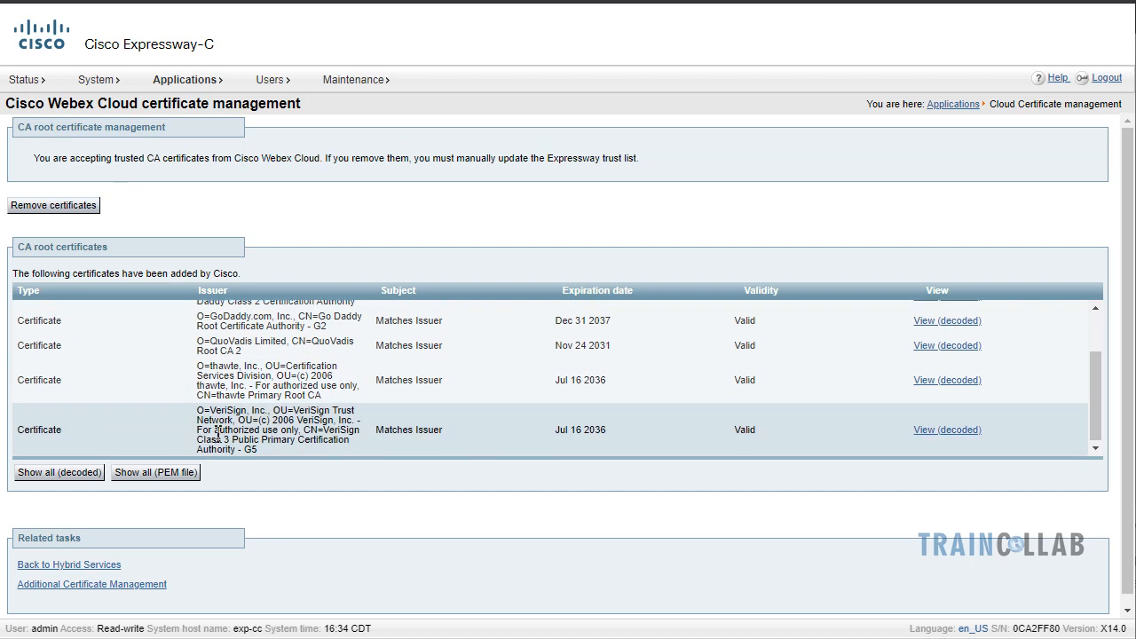
{"action": "scroll", "coordinate": [213, 382], "scroll_direction": "up", "scroll_amount": 3}
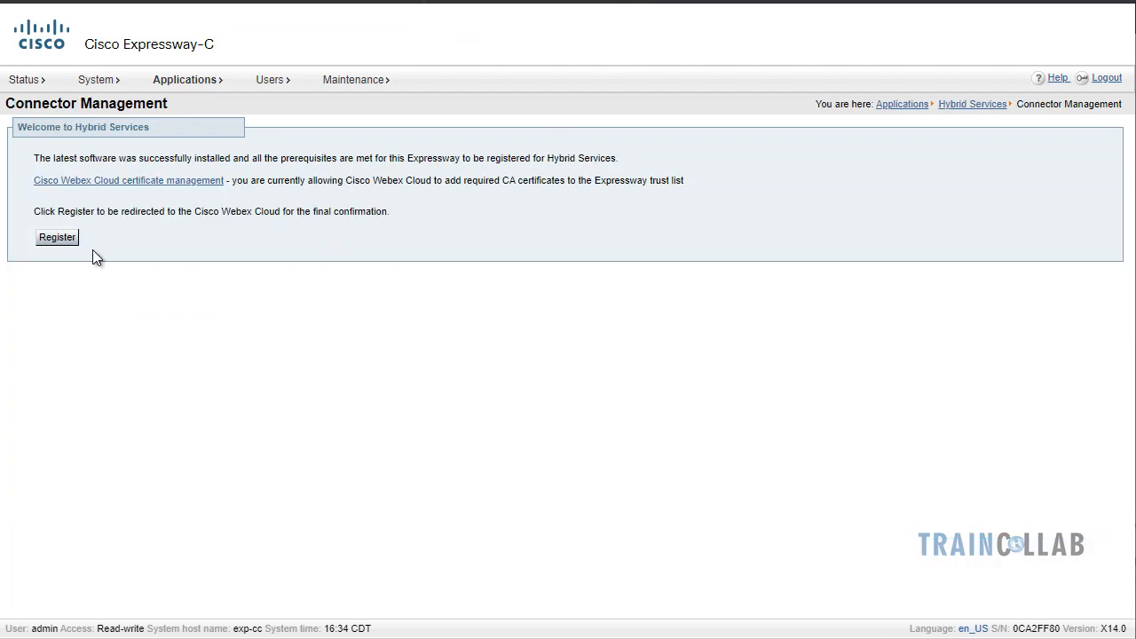
Start registration and allow the Webex organization access to exp-cc.dcloud.cisco.com
{"action": "left_click", "coordinate": [66, 238]}
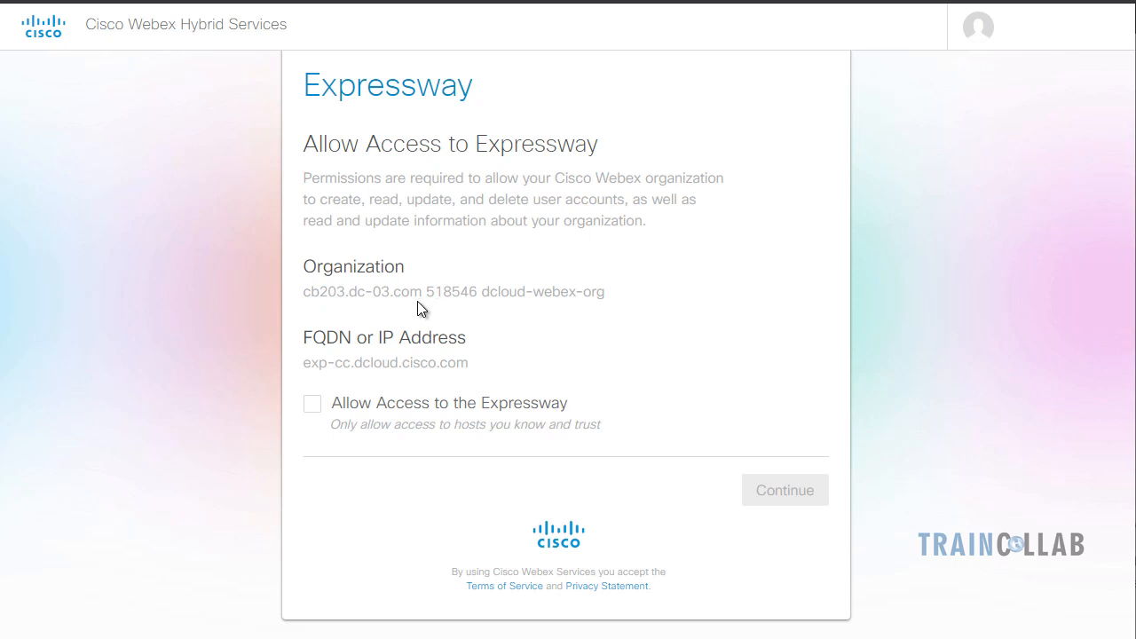
{"action": "left_click", "coordinate": [316, 408]}
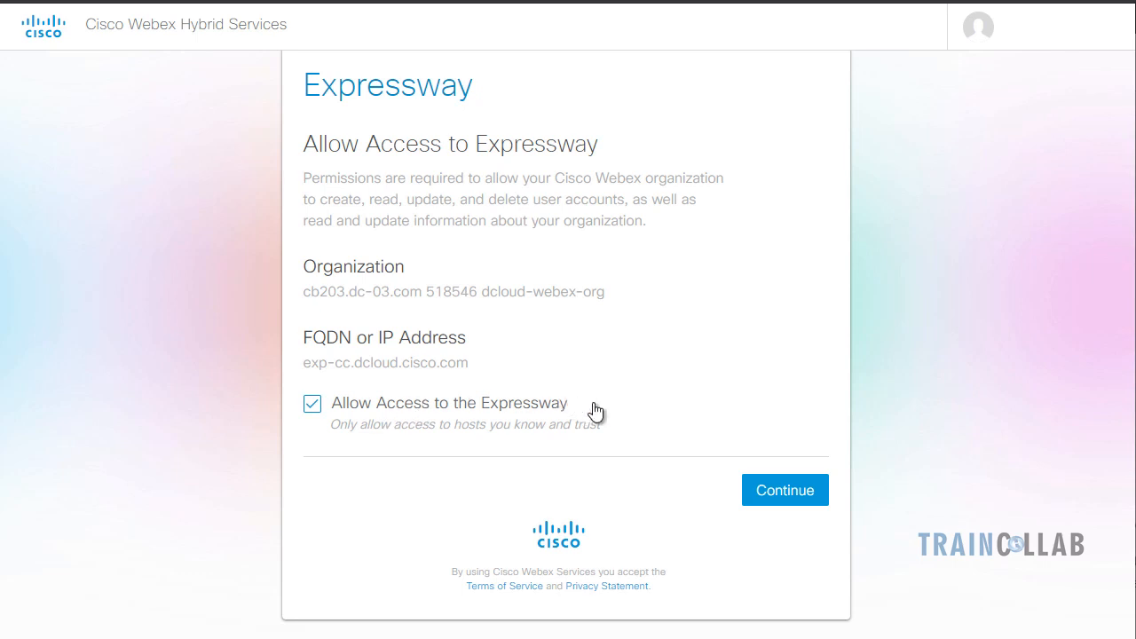
Confirm the registration and check the Management and Calendar Connector (8.11-1.0.7998) versions
{"action": "left_click", "coordinate": [778, 490]}
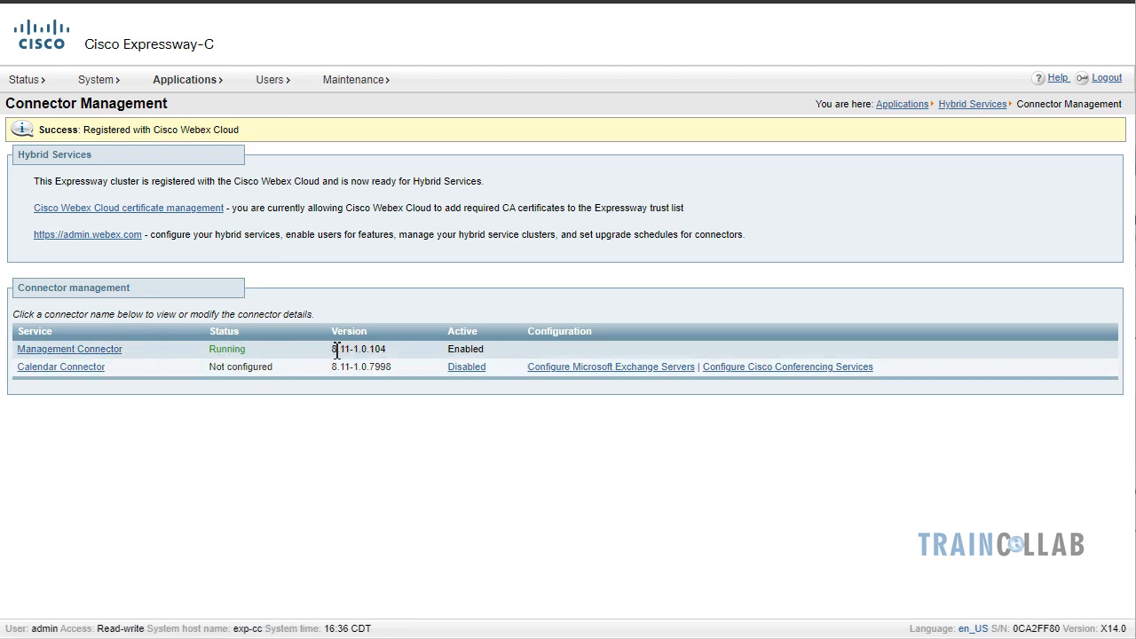
{"action": "left_click_drag", "start_coordinate": [336, 349], "coordinate": [401, 349]}
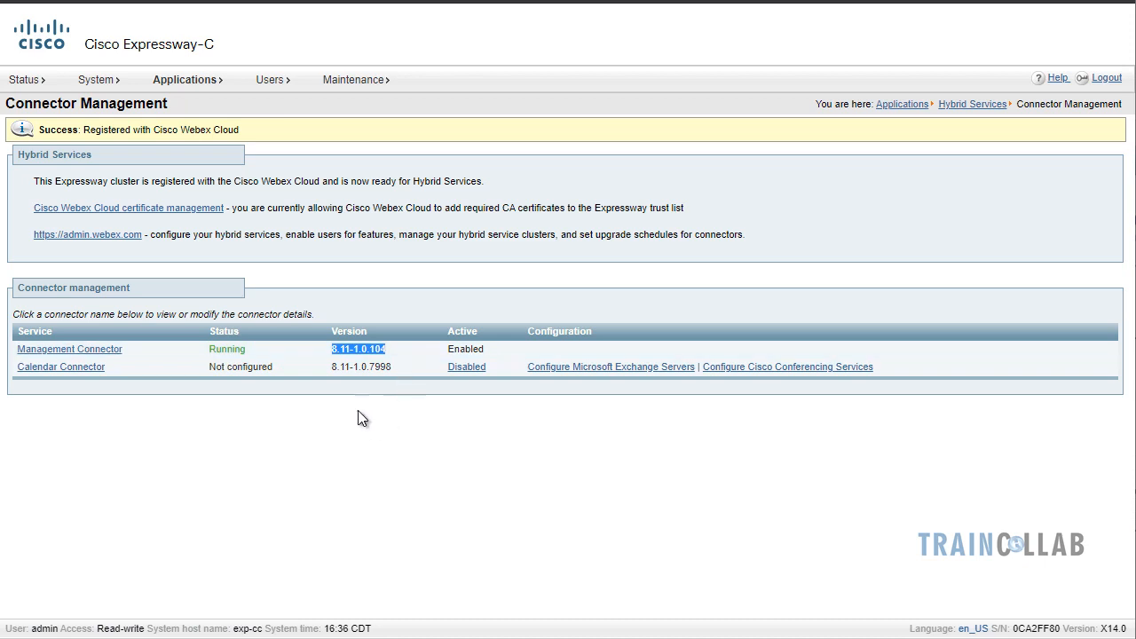
{"action": "left_click_drag", "start_coordinate": [334, 366], "coordinate": [392, 366]}
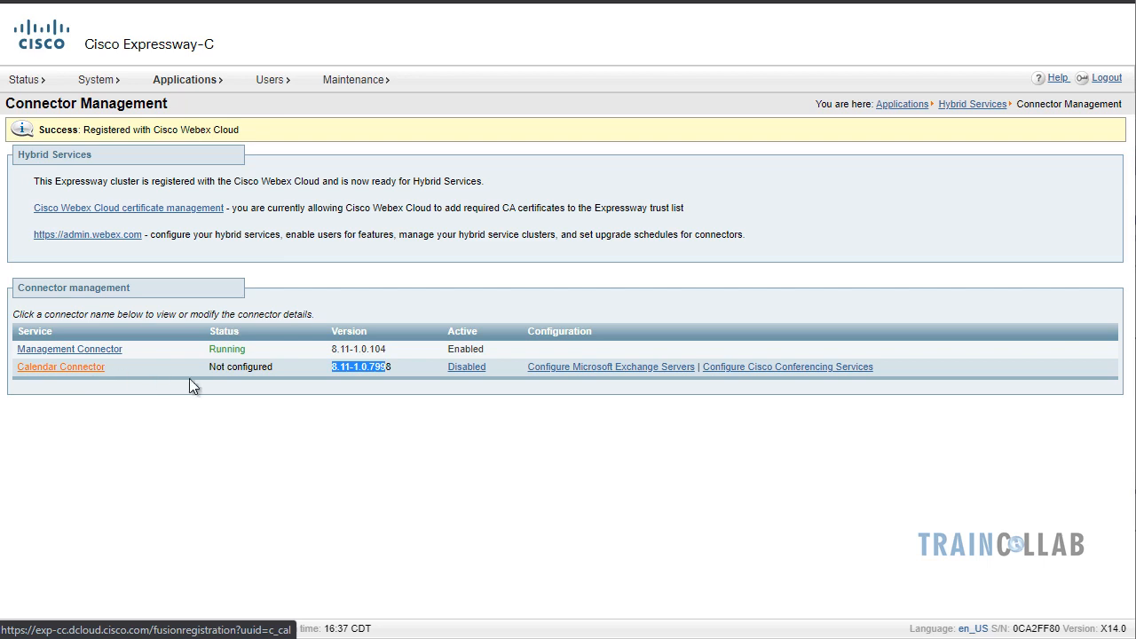
Start a new Microsoft Exchange server entry and enter the service account password
{"action": "left_click", "coordinate": [520, 410]}
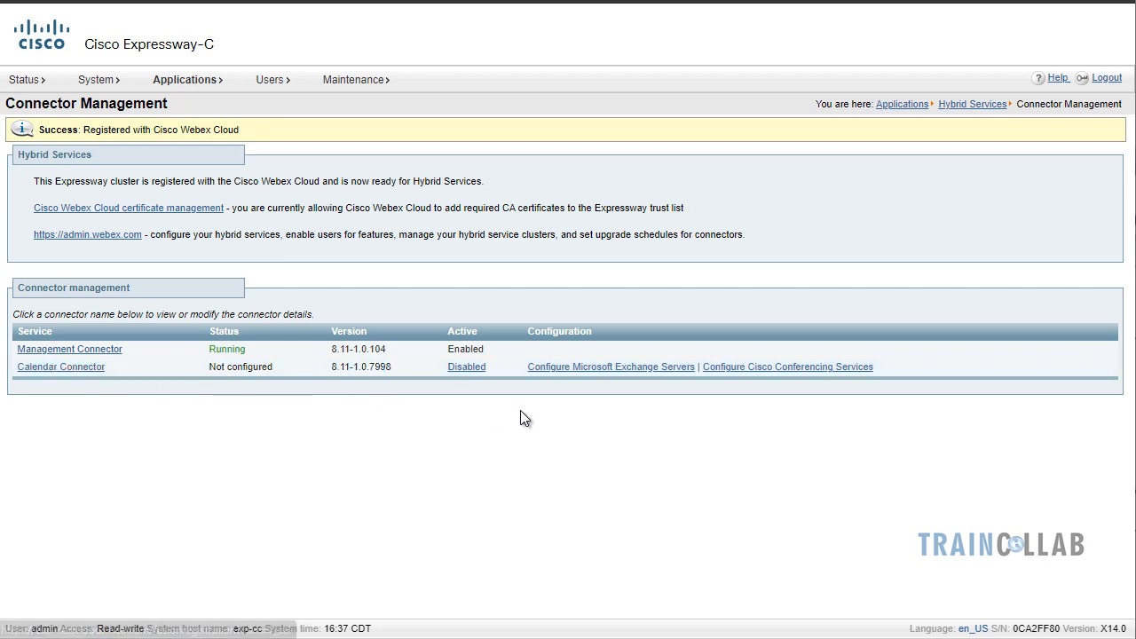
{"action": "left_click", "coordinate": [556, 371]}
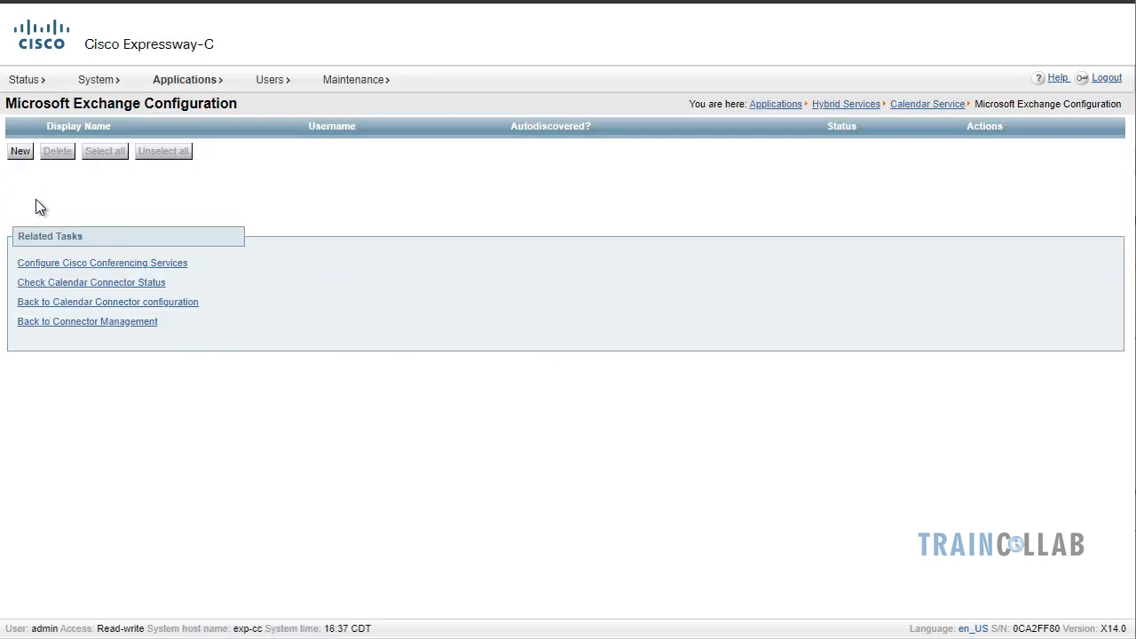
{"action": "left_click", "coordinate": [20, 152]}
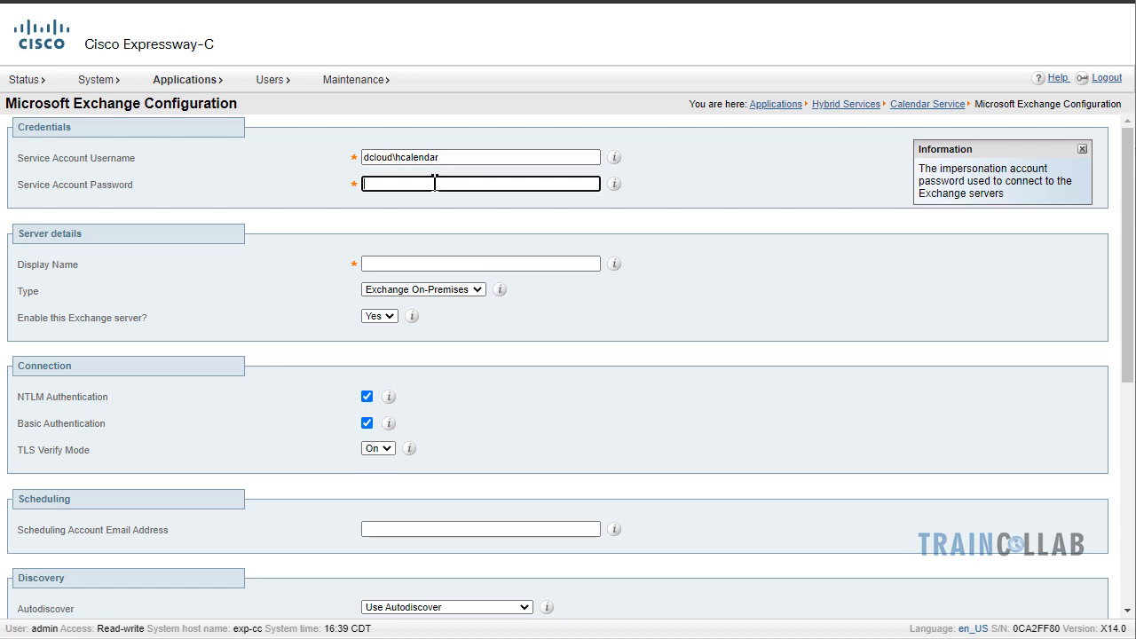
{"action": "type", "text": "1sco12345"}
Set the Exchange server display name to 'Hybrid Calendar On-Prem'
{"action": "left_click", "coordinate": [467, 264]}
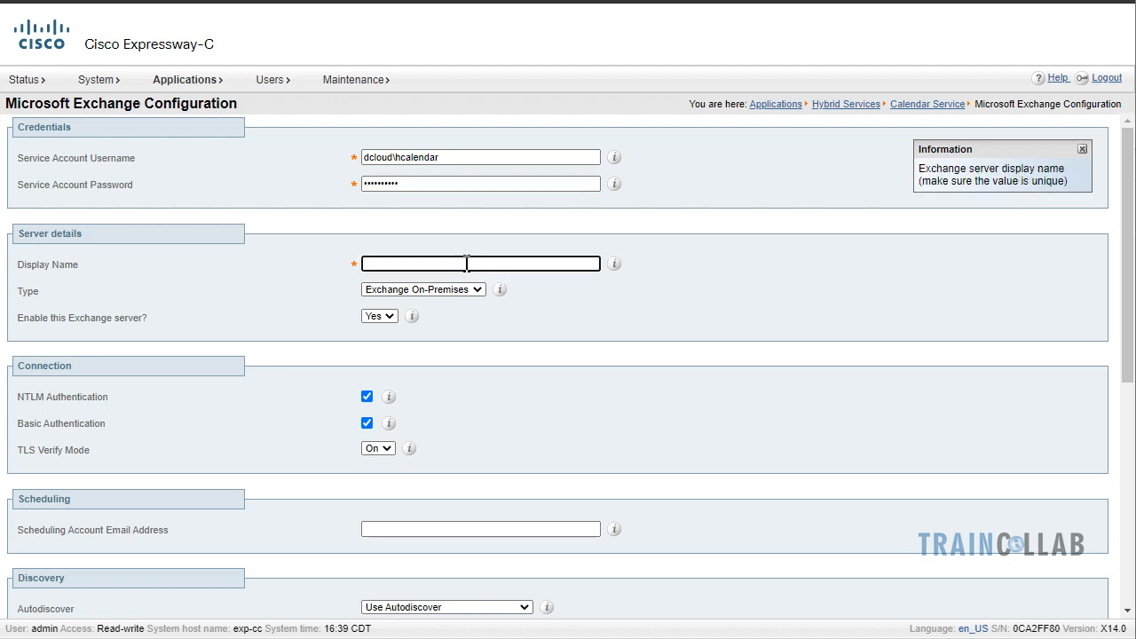
{"action": "type", "text": "Hybrid Ca"}
{"action": "key", "text": "BackSpace"}
{"action": "type", "text": "Alendar"}
{"action": "key", "text": "Left"}
{"action": "key", "text": "Left"}
{"action": "key", "text": "Left"}
{"action": "key", "text": "Left"}
{"action": "key", "text": "Left"}
{"action": "key", "text": "Left"}
{"action": "key", "text": "BackSpace"}
{"action": "type", "text": "a"}
{"action": "key", "text": "Right"}
{"action": "key", "text": "Right"}
{"action": "key", "text": "Right"}
{"action": "key", "text": "Right"}
{"action": "key", "text": "Right"}
{"action": "key", "text": "Right"}
{"action": "type", "text": "On-Prem"}
Keep the server type as Exchange On-Premises and set TLS Verify Mode to Off
{"action": "key", "text": "Tab"}
{"action": "key", "text": "Down"}
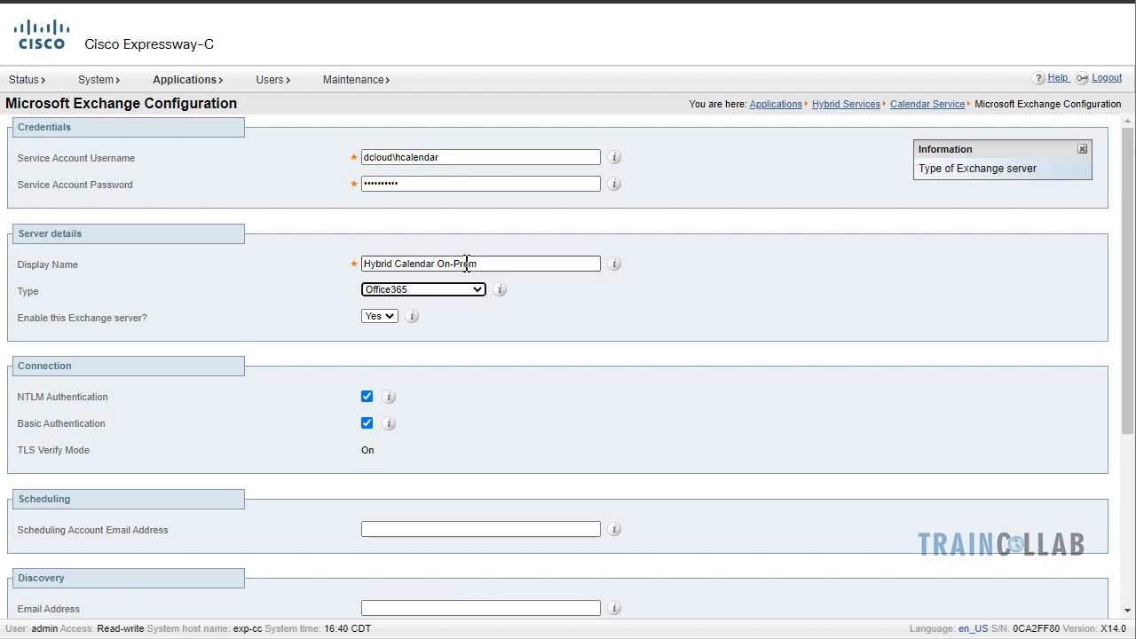
{"action": "key", "text": "Up"}
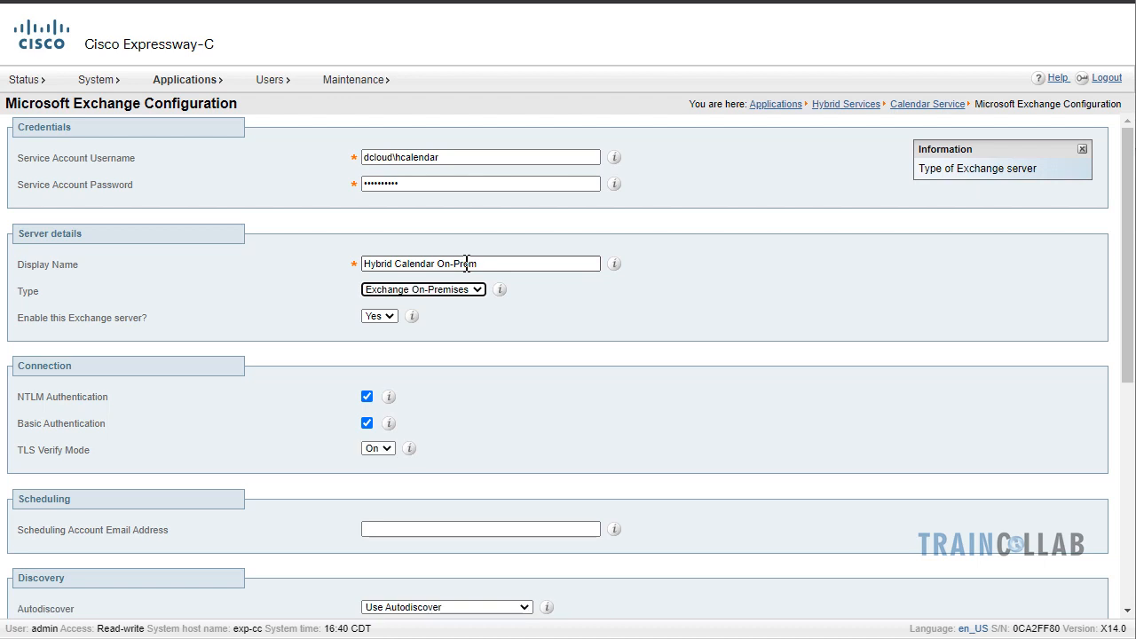
{"action": "key", "text": "Tab"}
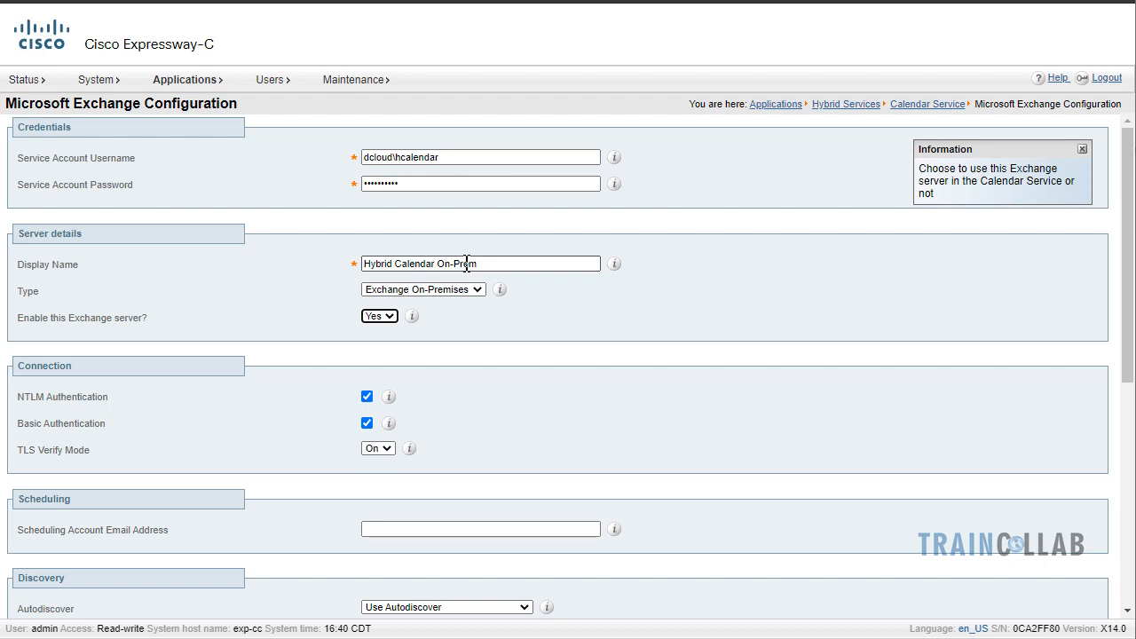
{"action": "key", "text": "Tab"}
{"action": "key", "text": "Tab"}
{"action": "key", "text": "Tab"}
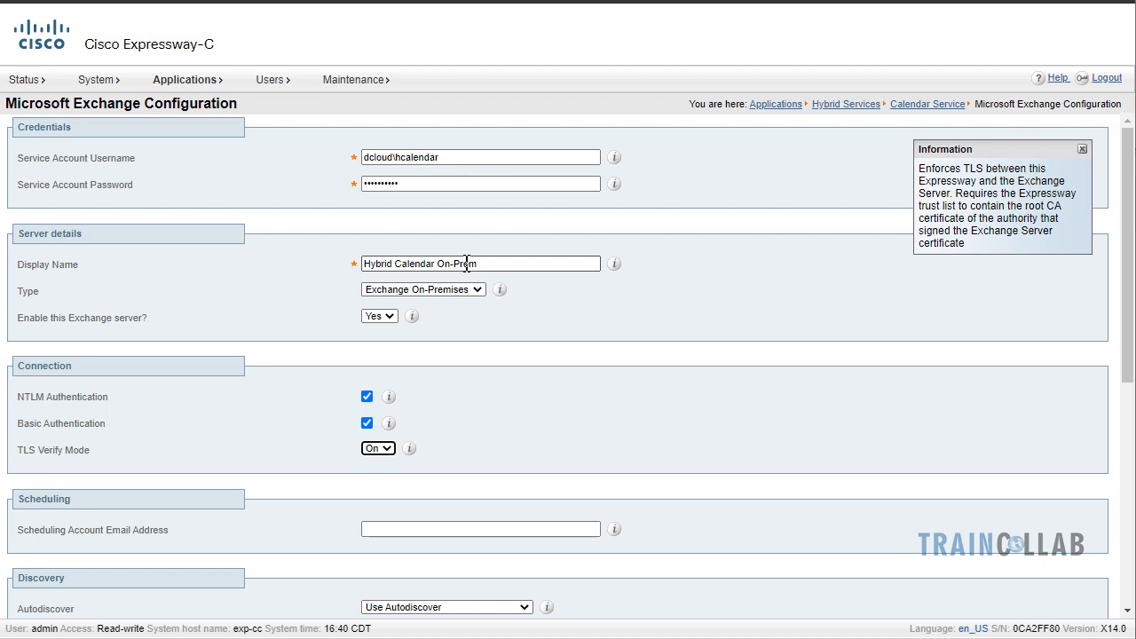
{"action": "key", "text": "Down"}
Enter the organizer's e-mail address as the Scheduling Account Email Address
{"action": "left_click", "coordinate": [512, 530]}
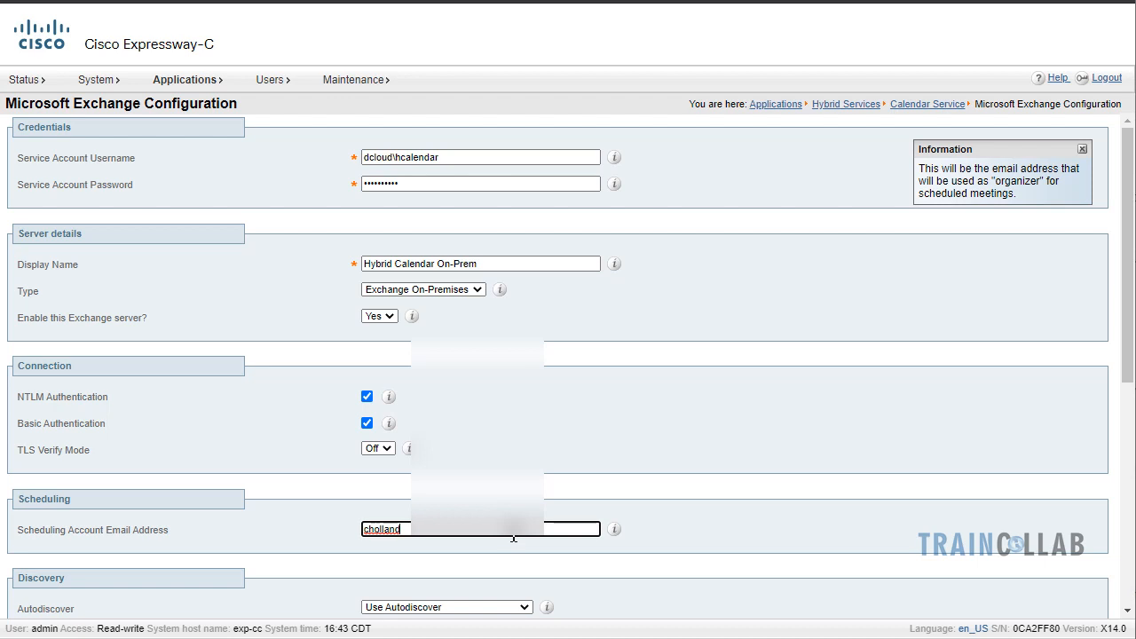
{"action": "key", "text": "ctrl+v"}
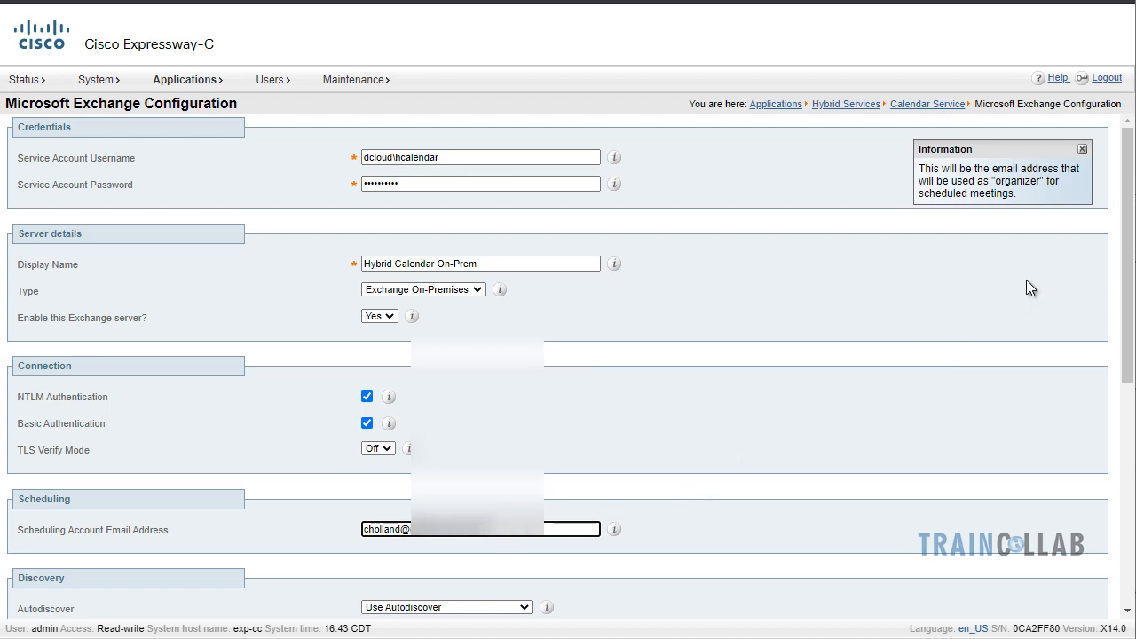
{"action": "left_click_drag", "start_coordinate": [1123, 241], "coordinate": [1127, 319]}
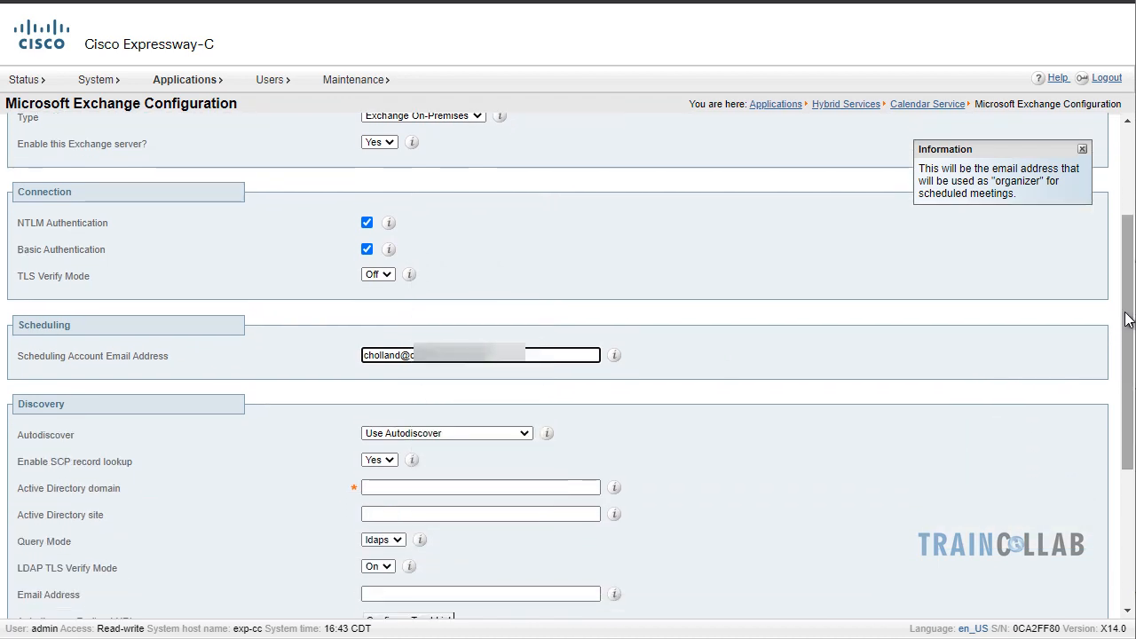
Keep the Exchange discovery method set to Use Autodiscover
{"action": "left_click_drag", "start_coordinate": [1125, 313], "coordinate": [1125, 313]}
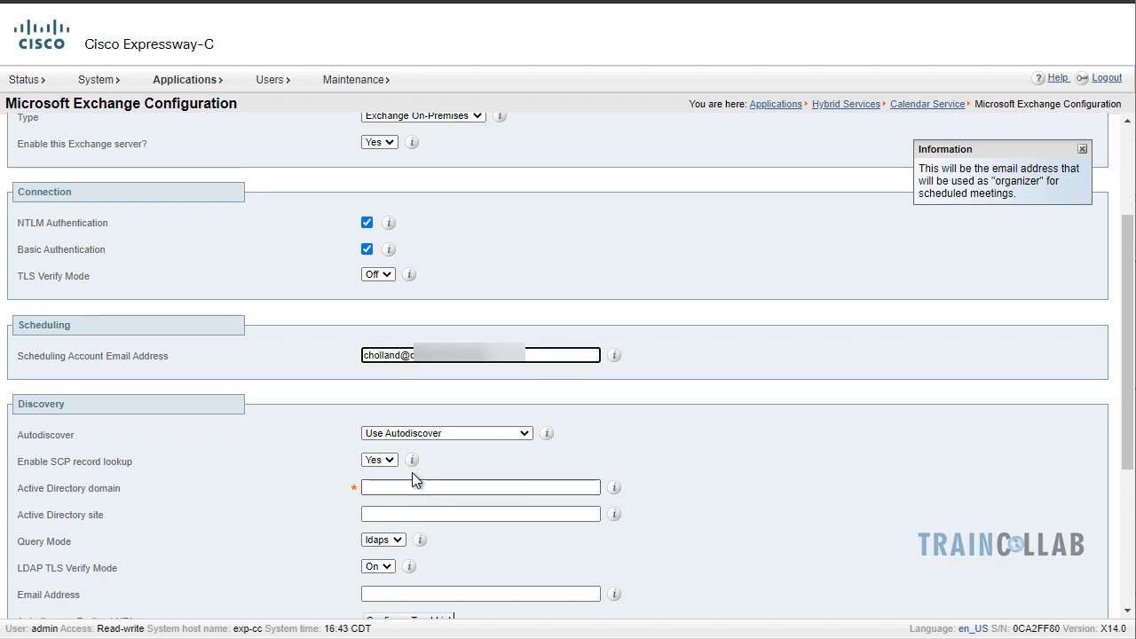
{"action": "left_click", "coordinate": [390, 460]}
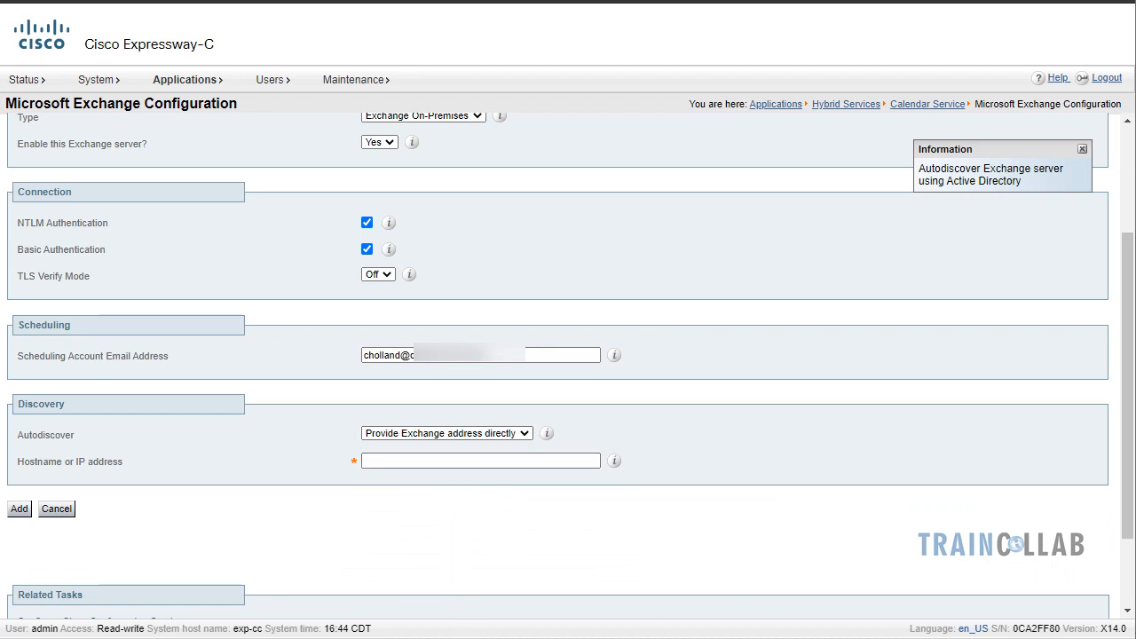
{"action": "left_click", "coordinate": [521, 436]}
{"action": "left_click", "coordinate": [503, 443]}
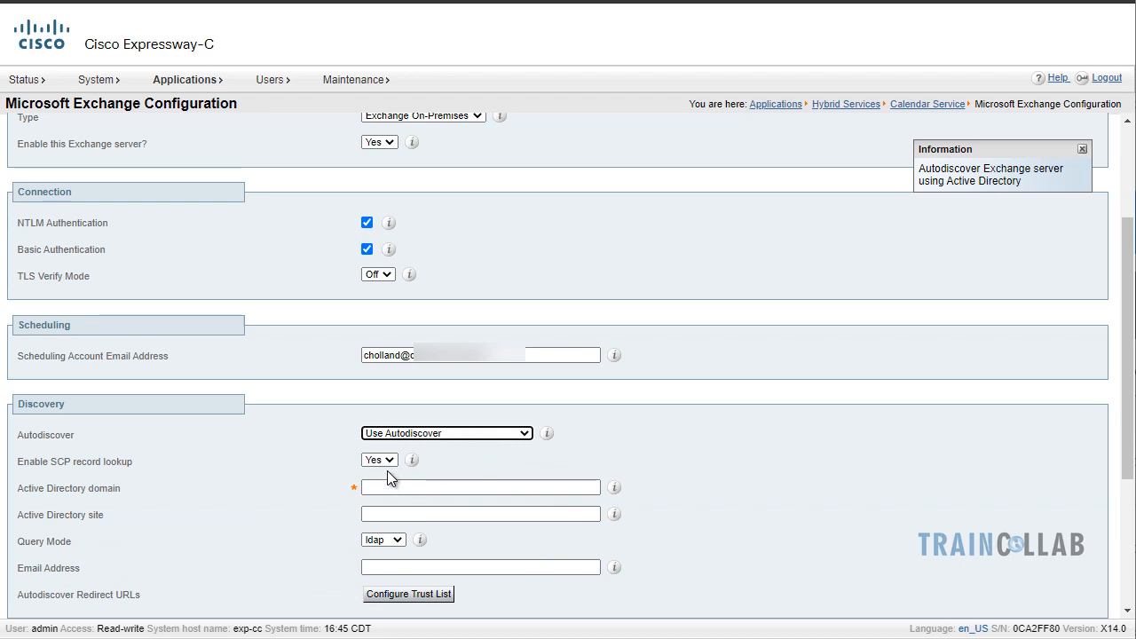
Enter Active Directory domain dcloud.cisco.com and the test user's e-mail address for autodiscovery
{"action": "key", "text": "Tab"}
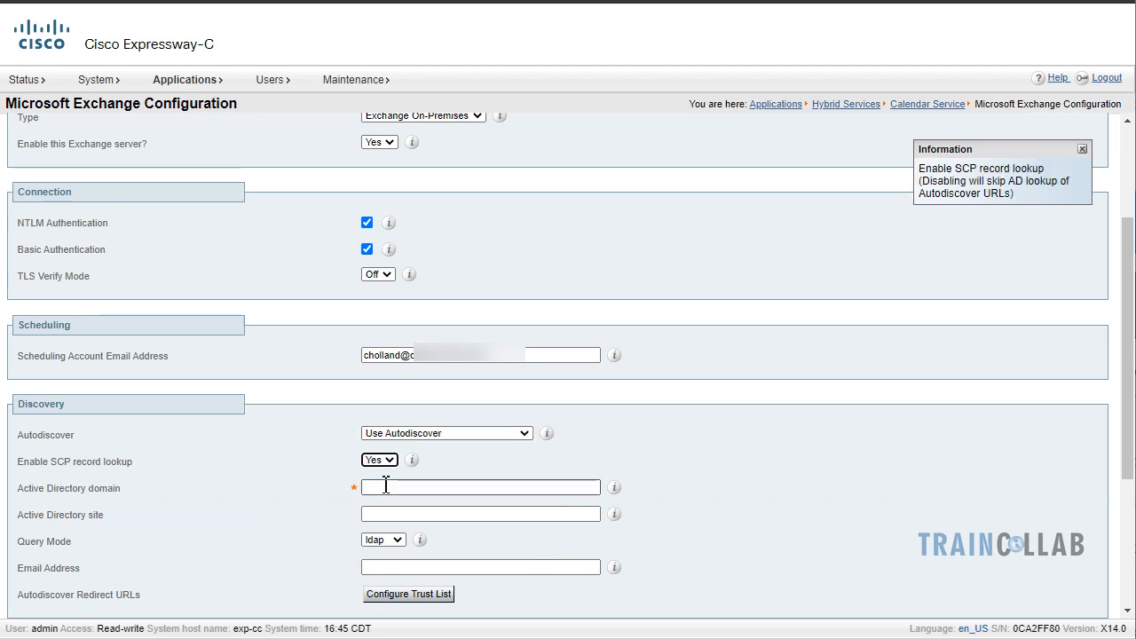
{"action": "key", "text": "Tab"}
{"action": "type", "text": "d"}
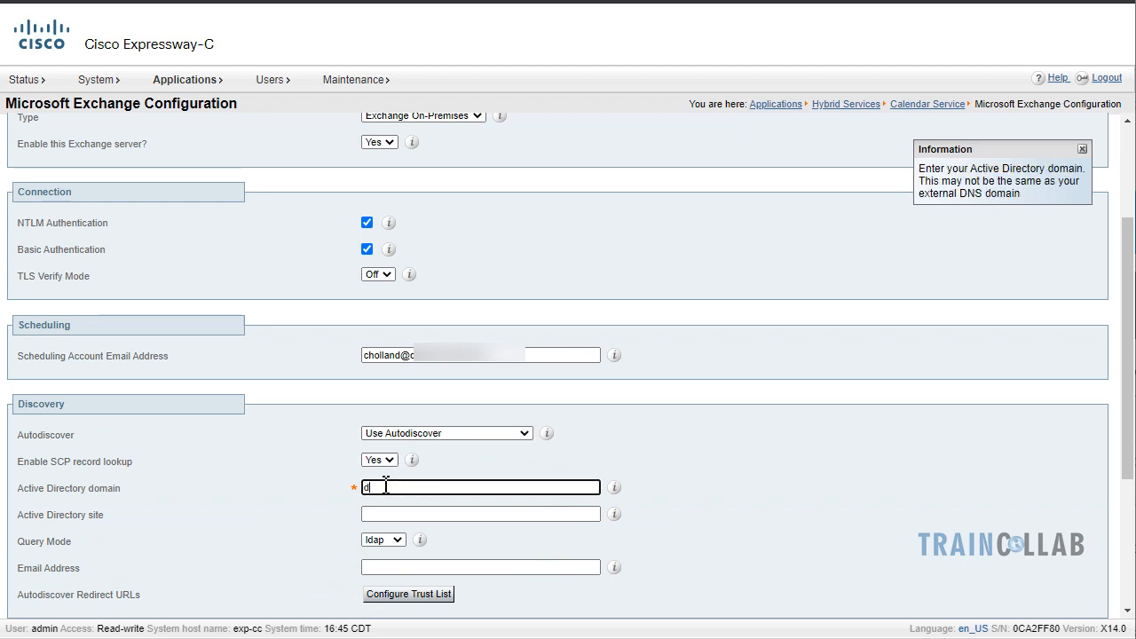
{"action": "type", "text": "cloud.cisco.com"}
{"action": "key", "text": "Tab"}
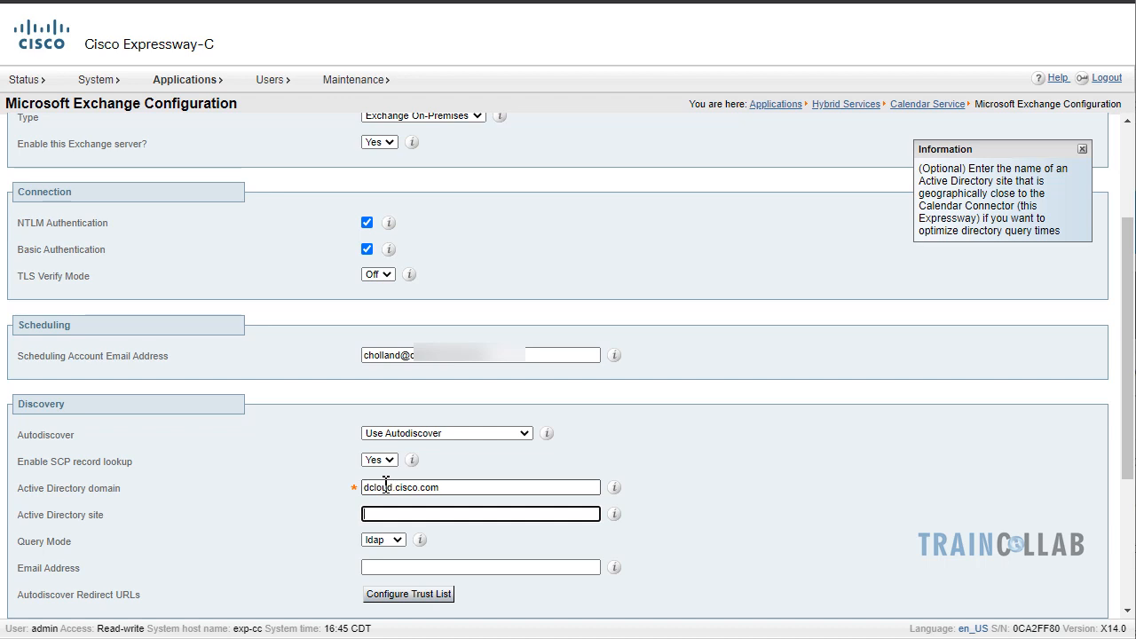
{"action": "key", "text": "Tab"}
{"action": "key", "text": "Tab"}
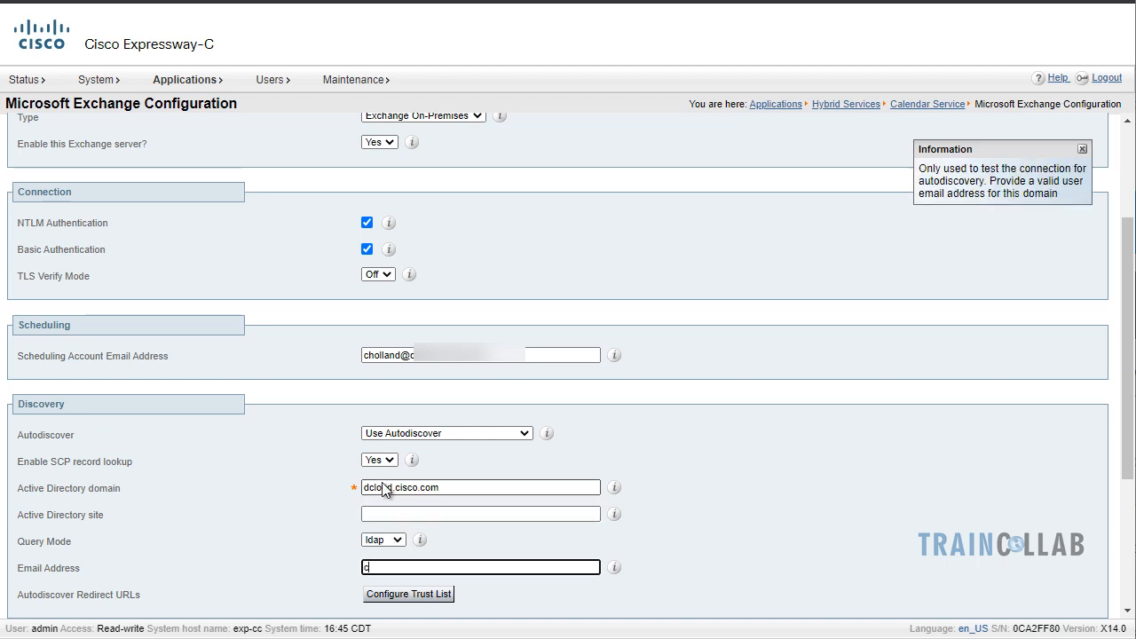
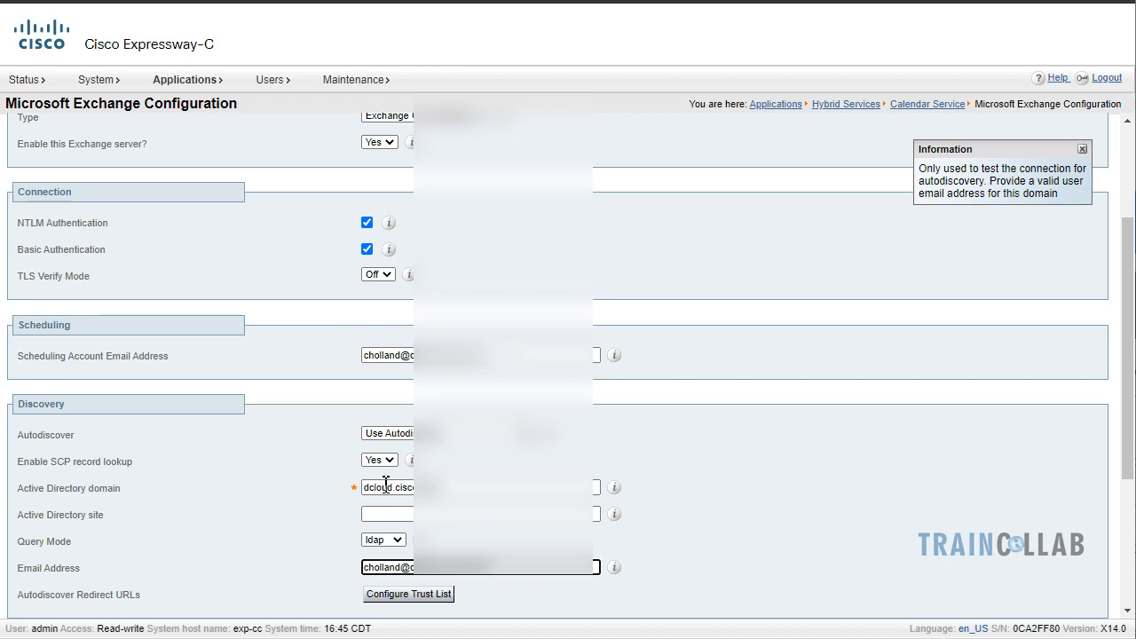
{"action": "scroll", "coordinate": [386, 486], "scroll_direction": "down", "scroll_amount": 3}
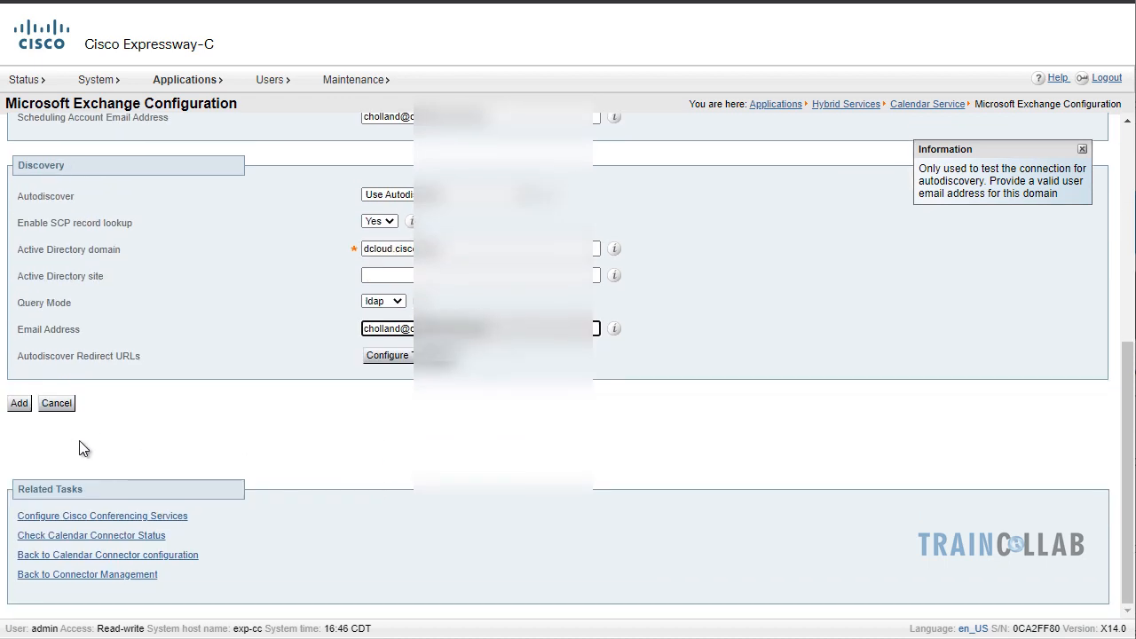
Add the Exchange server, then reopen Hybrid Calendar On-Prem and review its settings
{"action": "left_click", "coordinate": [22, 404]}
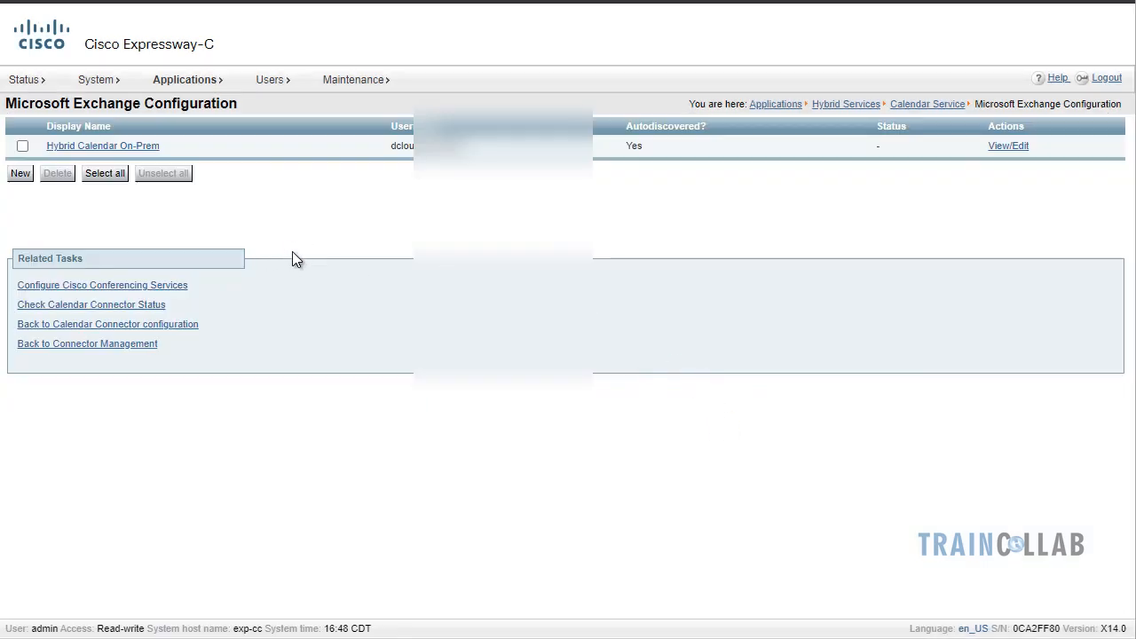
{"action": "left_click", "coordinate": [133, 149]}
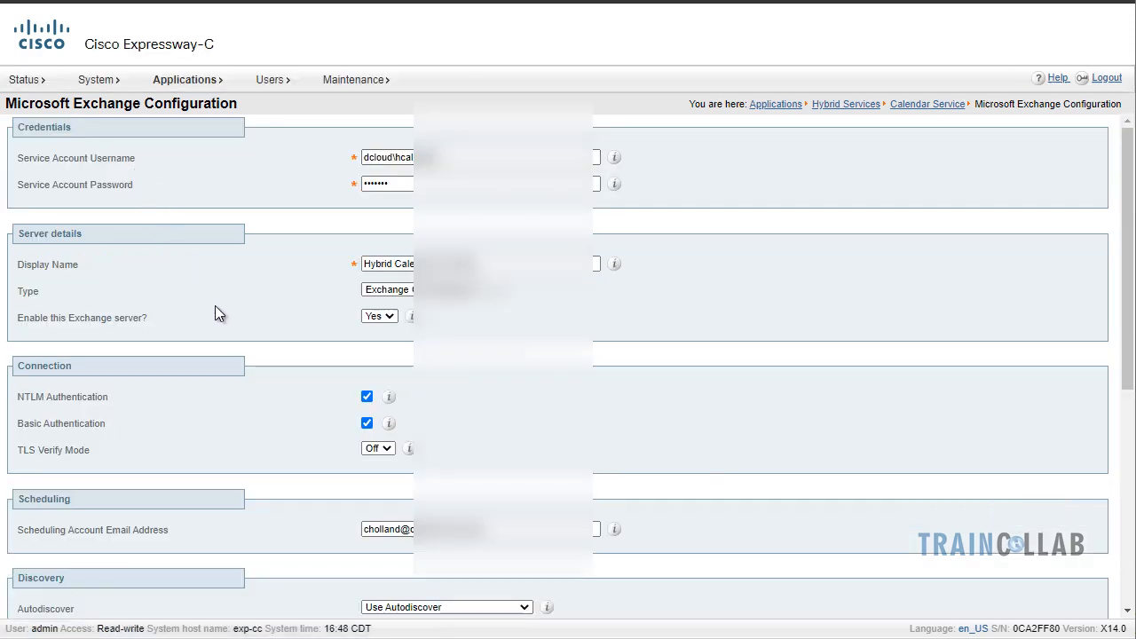
{"action": "scroll", "coordinate": [216, 311], "scroll_direction": "down", "scroll_amount": 5}
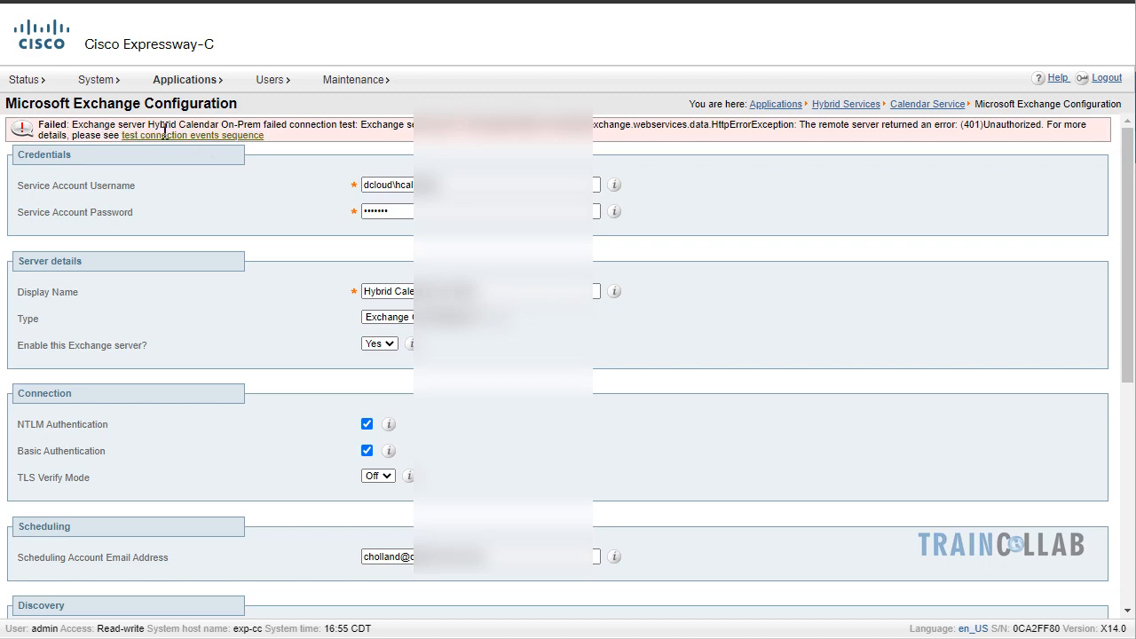
Inspect the test connection event sequence, tracing the 401 Unauthorized failure to the Exchange step
{"action": "scroll", "coordinate": [229, 319], "scroll_direction": "down", "scroll_amount": 5}
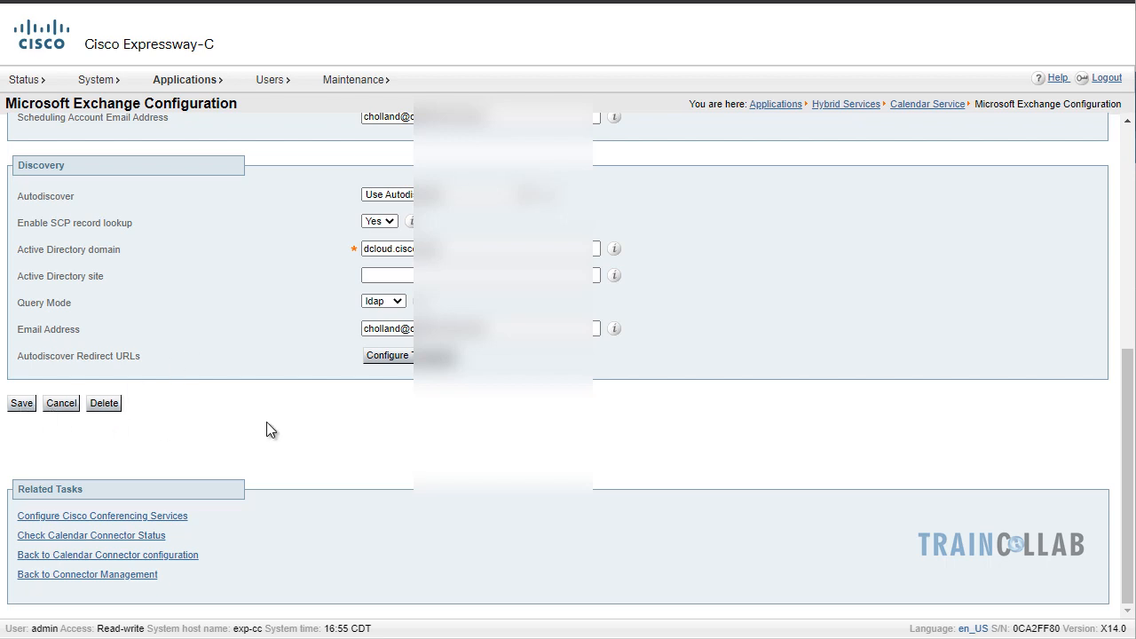
{"action": "scroll", "coordinate": [270, 420], "scroll_direction": "up", "scroll_amount": 5}
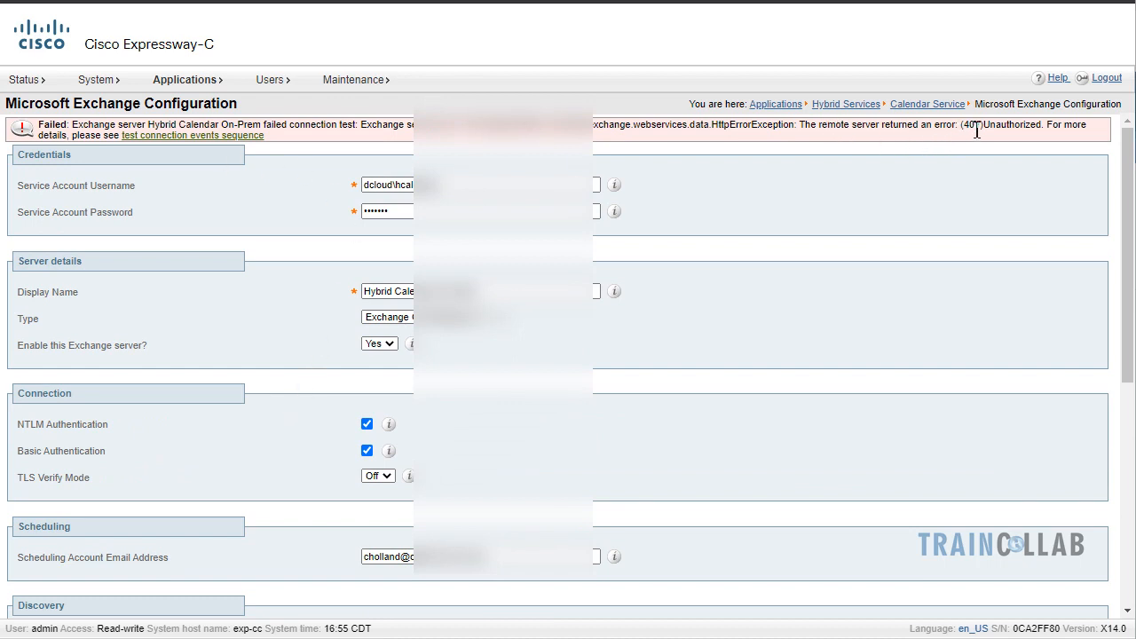
{"action": "left_click", "coordinate": [178, 136]}
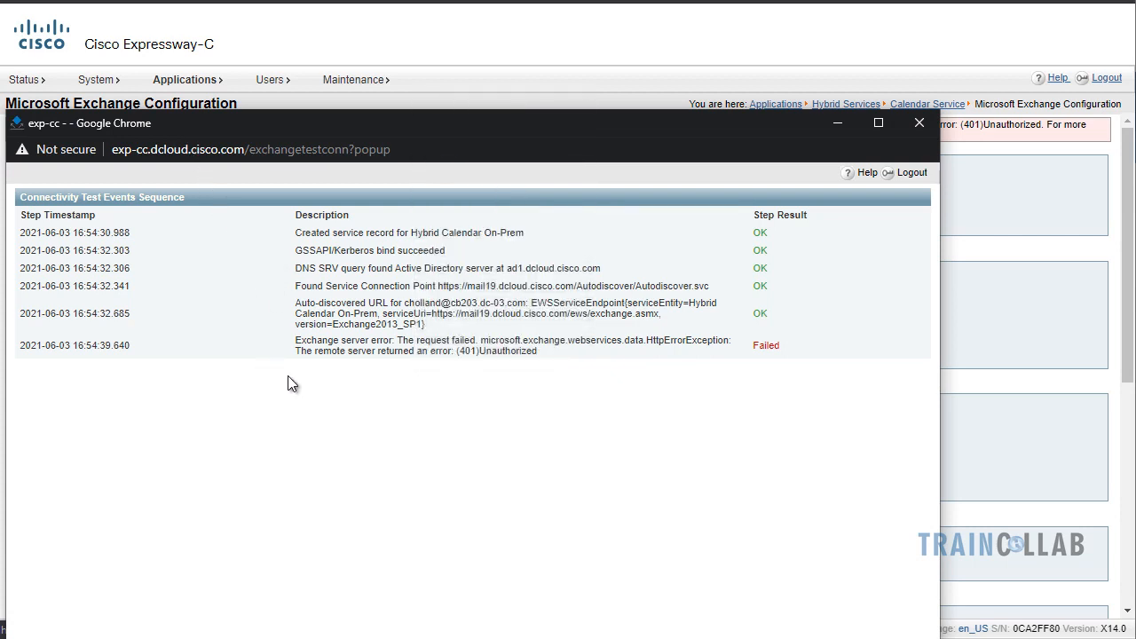
{"action": "left_click_drag", "start_coordinate": [296, 342], "coordinate": [420, 346]}
{"action": "left_click", "coordinate": [421, 346]}
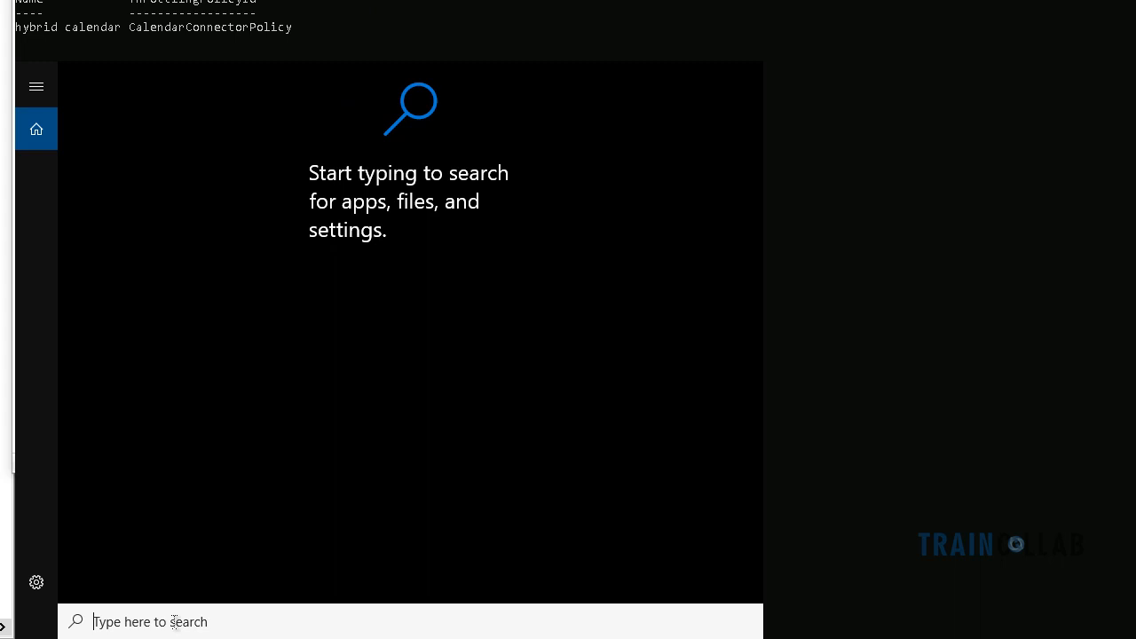
Launch IIS Manager and select the EWS application under Default Web Site
{"action": "type", "text": "iis"}
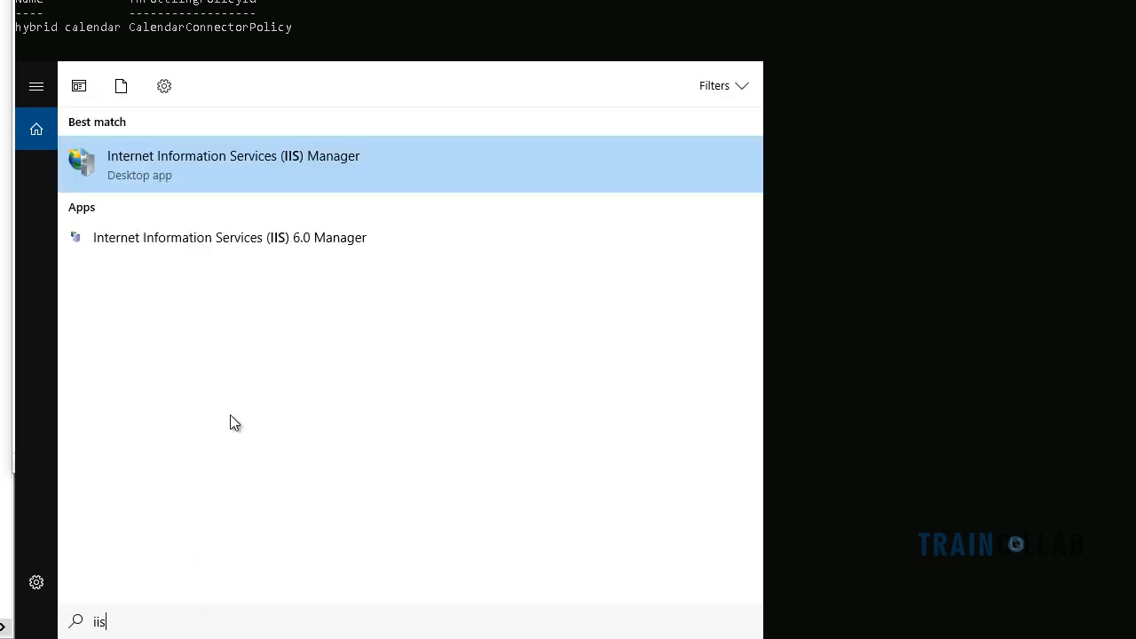
{"action": "left_click", "coordinate": [203, 162]}
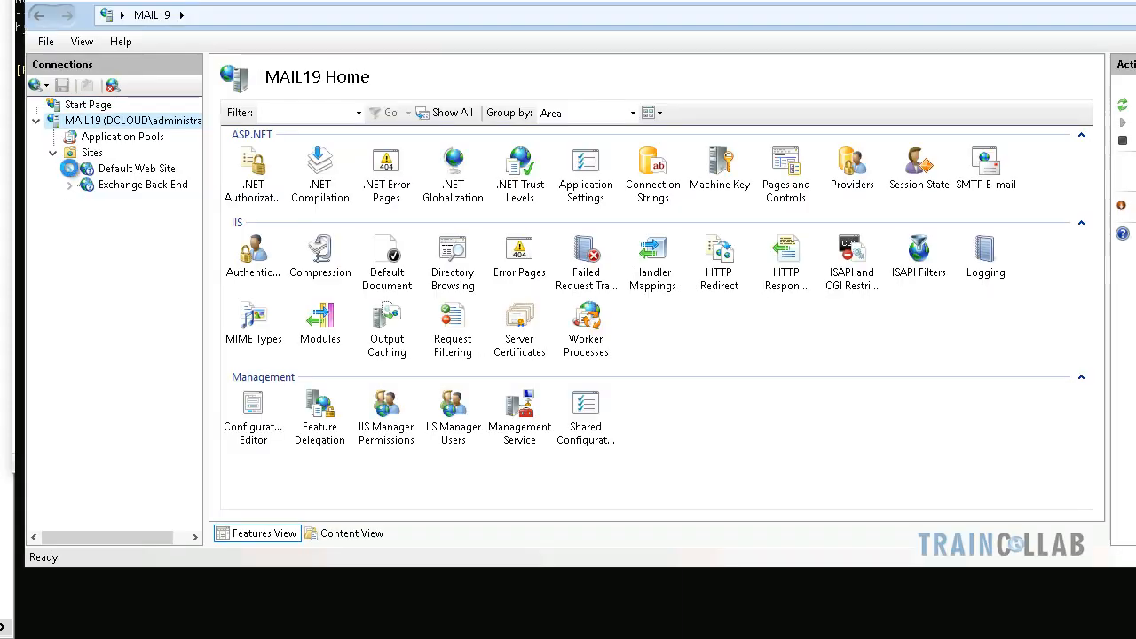
{"action": "left_click", "coordinate": [70, 168]}
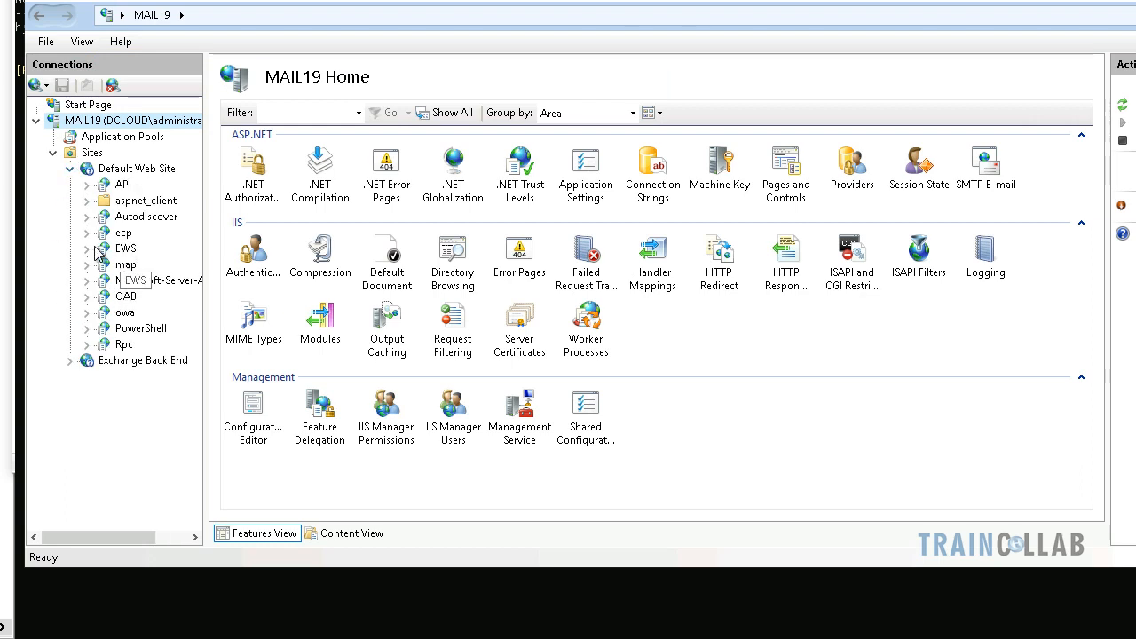
{"action": "left_click", "coordinate": [122, 249]}
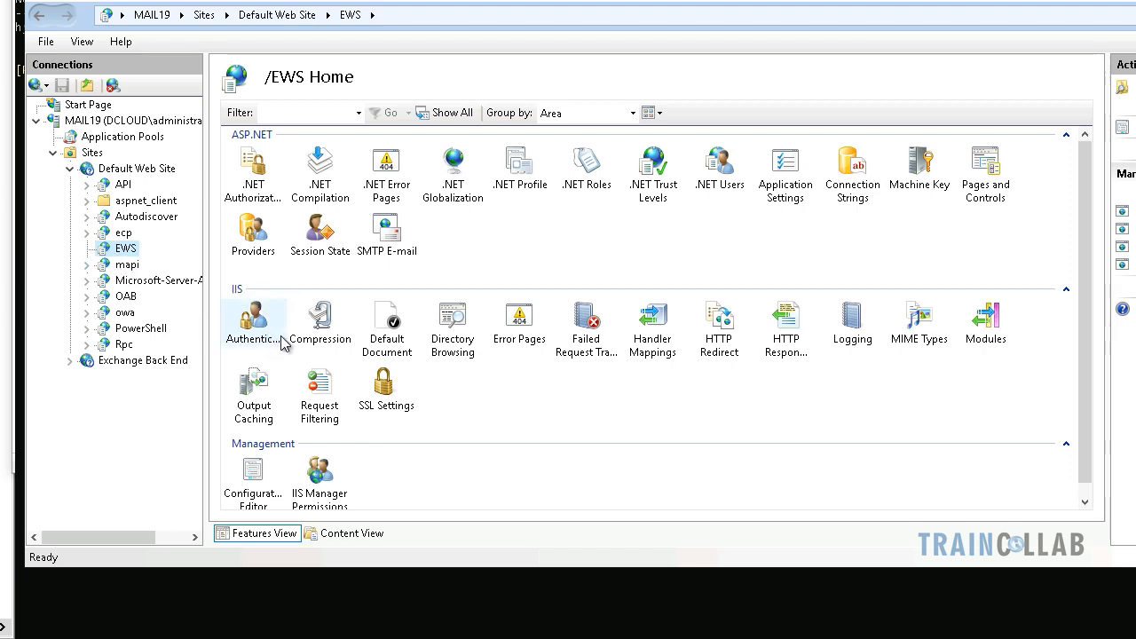
Enable Windows Authentication in the EWS application's Authentication settings
{"action": "left_click", "coordinate": [328, 480]}
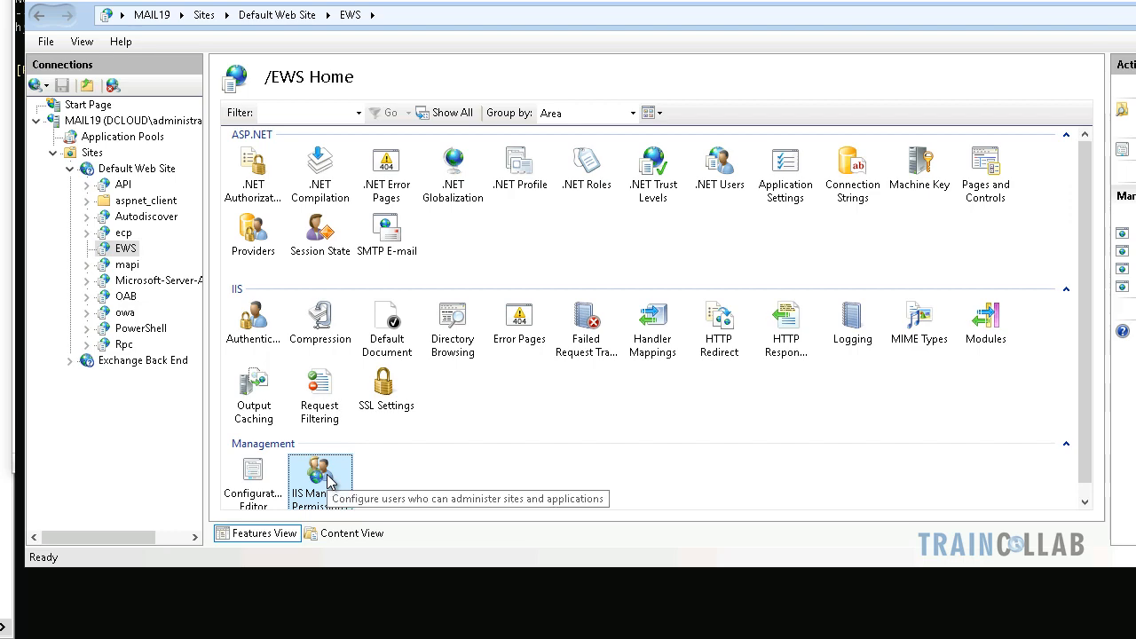
{"action": "double_click", "coordinate": [328, 480]}
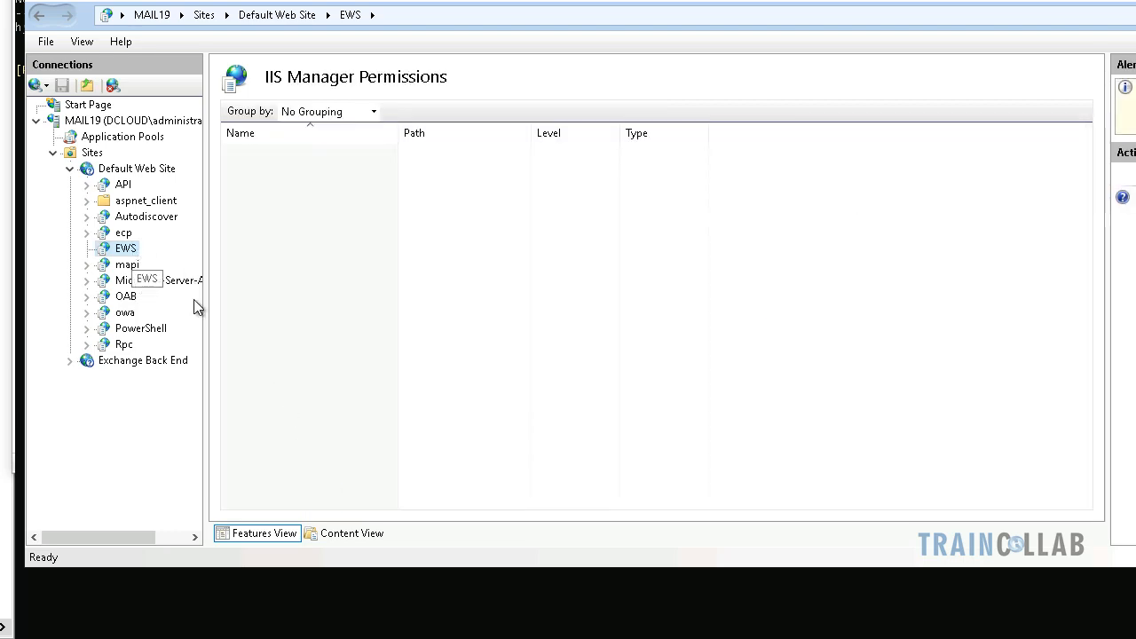
{"action": "double_click", "coordinate": [255, 317]}
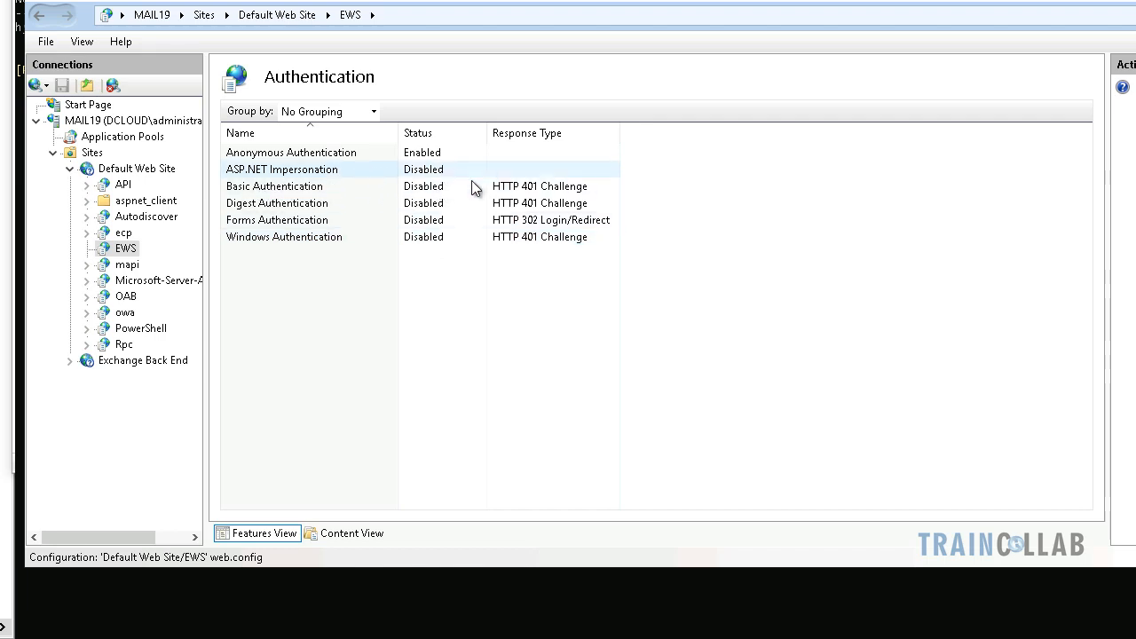
{"action": "right_click", "coordinate": [429, 240]}
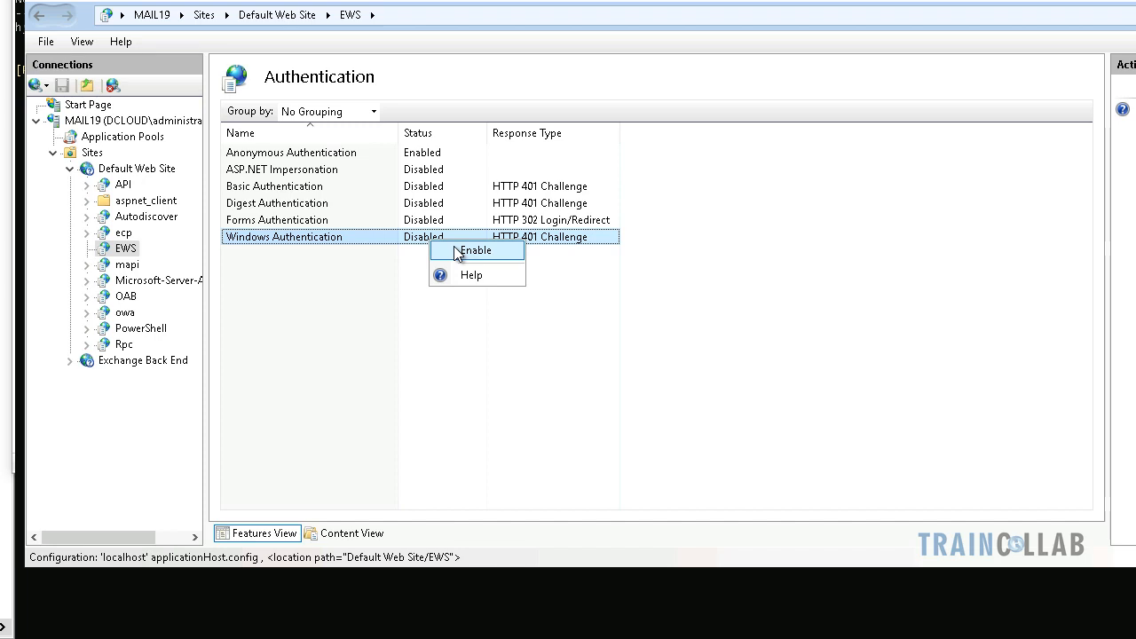
{"action": "left_click", "coordinate": [473, 251]}
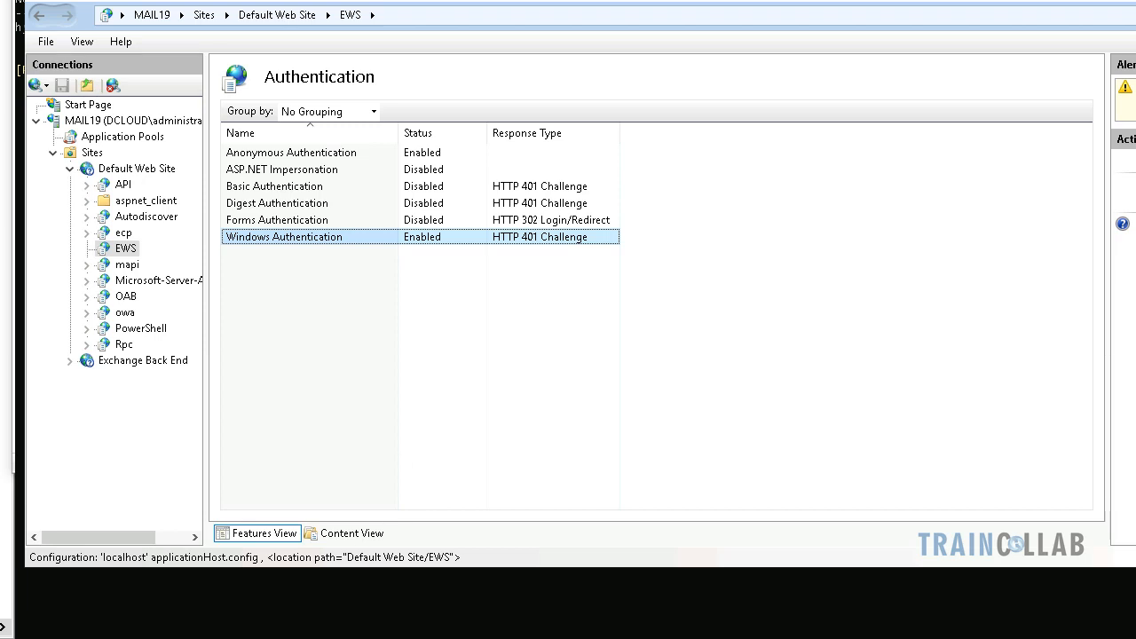
Back in Expressway-C, save the Hybrid Calendar On-Prem Exchange server to retest its connection
{"action": "mouse_move", "coordinate": [297, 638]}
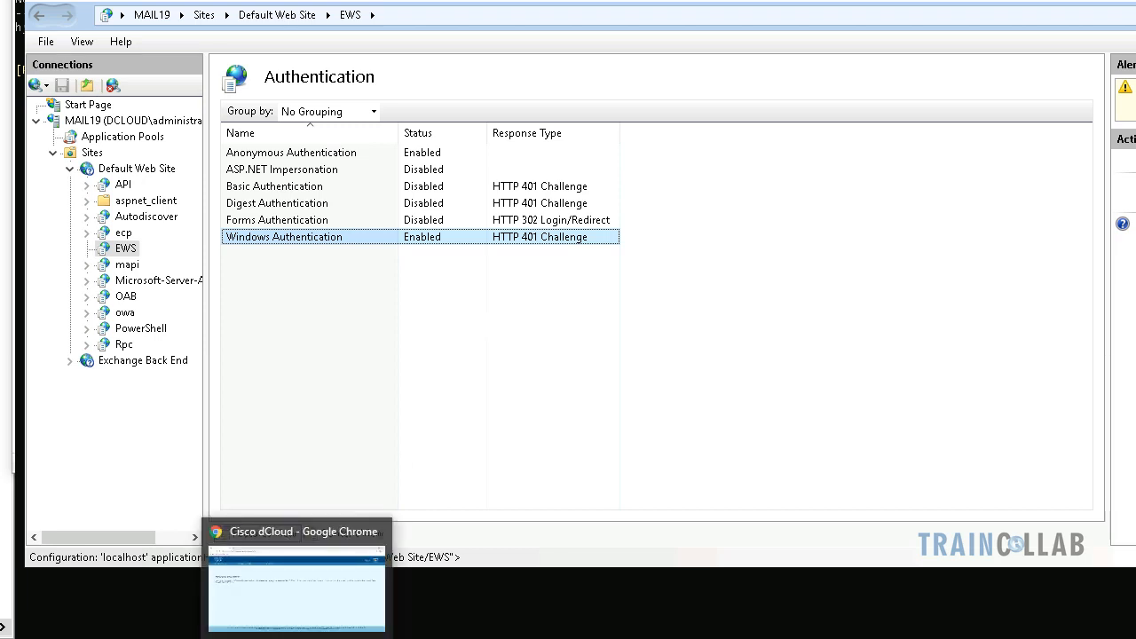
{"action": "left_click", "coordinate": [359, 559]}
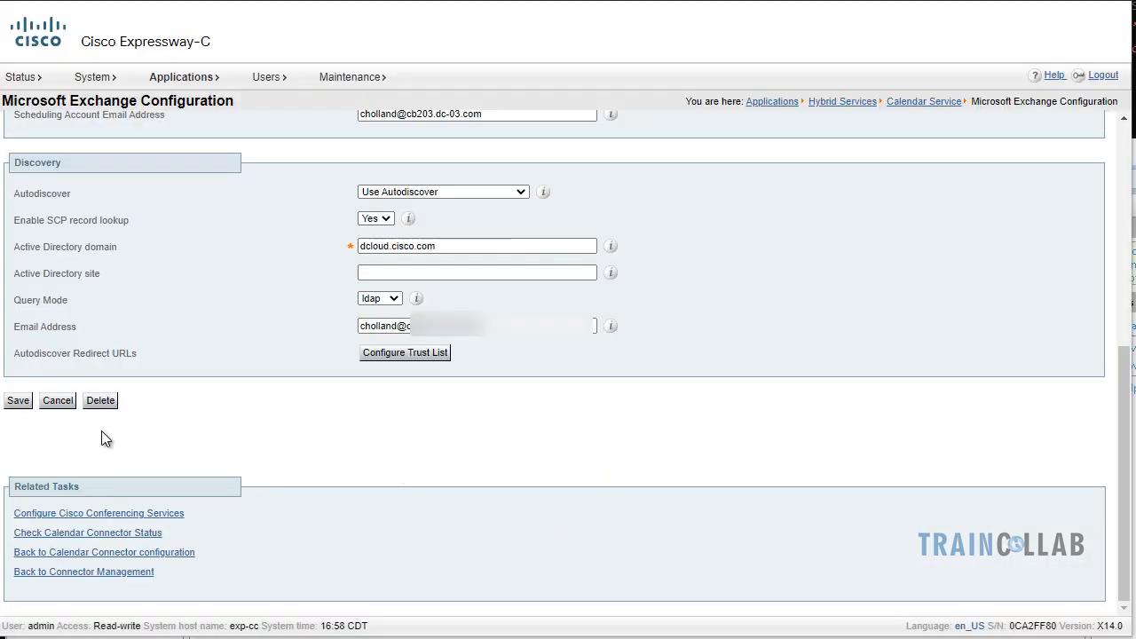
{"action": "left_click", "coordinate": [18, 400]}
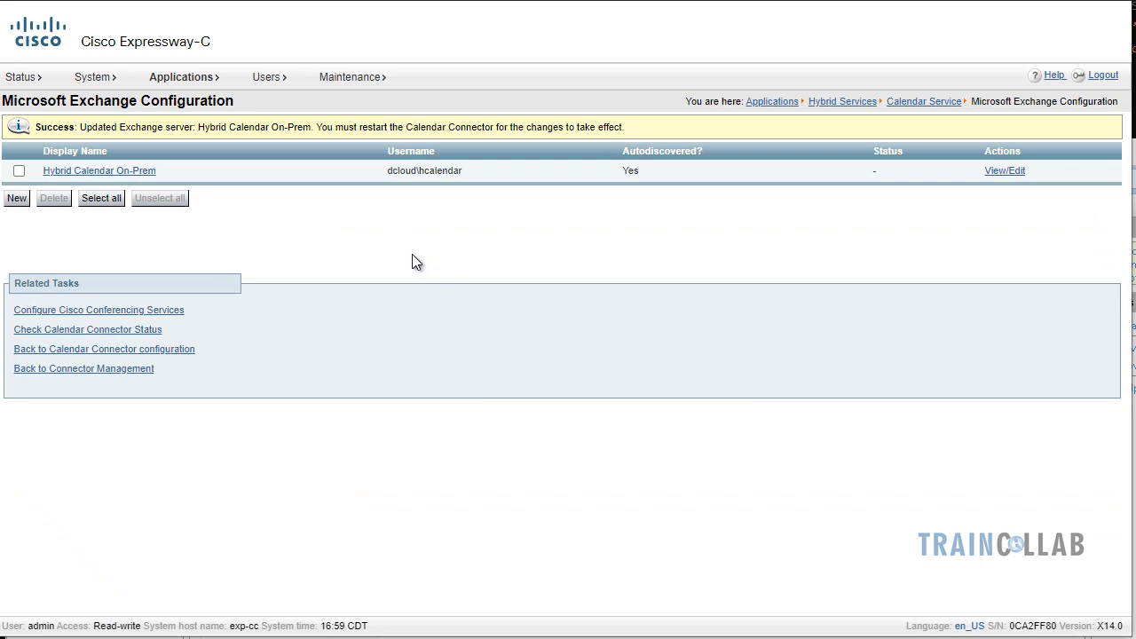
Open the Calendar Service Overview and configure the Webex Meetings sites for the connector
{"action": "mouse_move", "coordinate": [182, 78]}
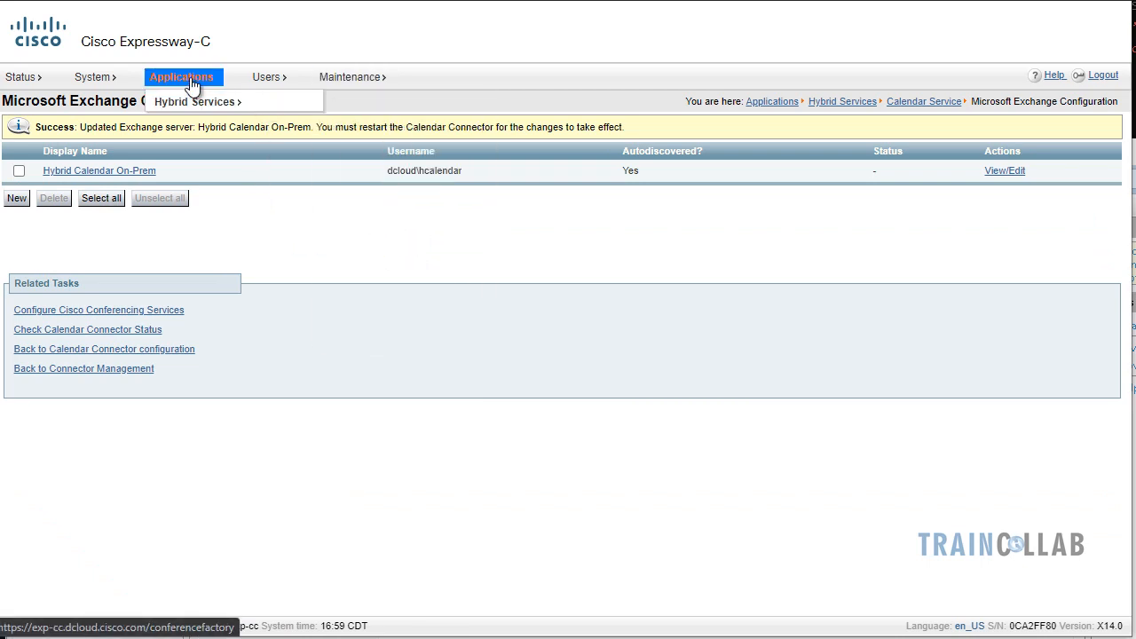
{"action": "mouse_move", "coordinate": [218, 111]}
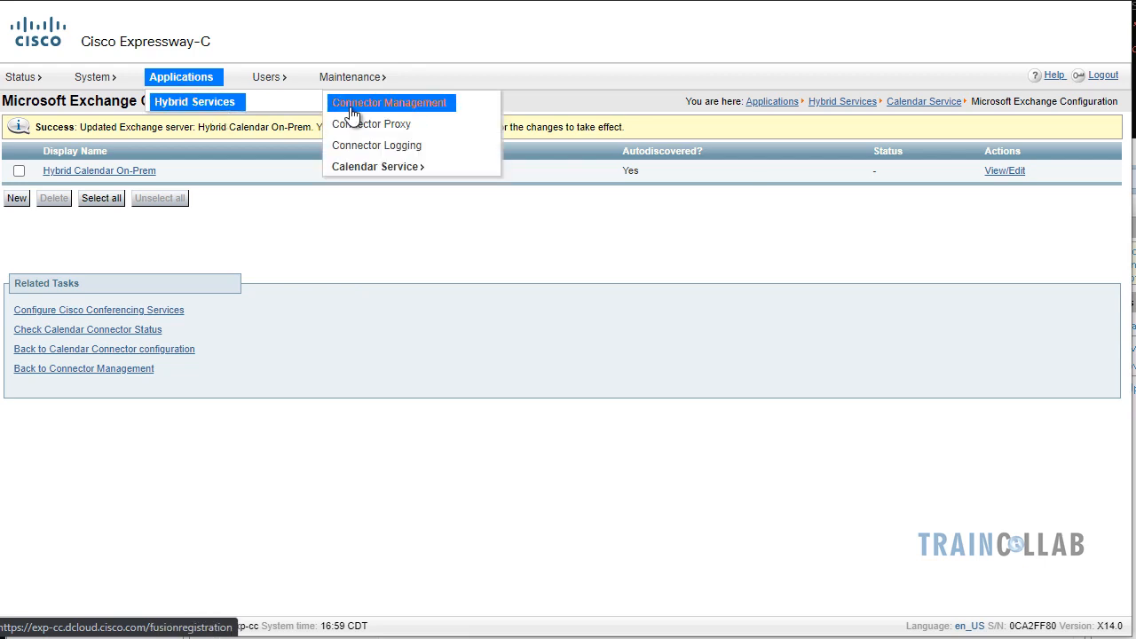
{"action": "mouse_move", "coordinate": [417, 169]}
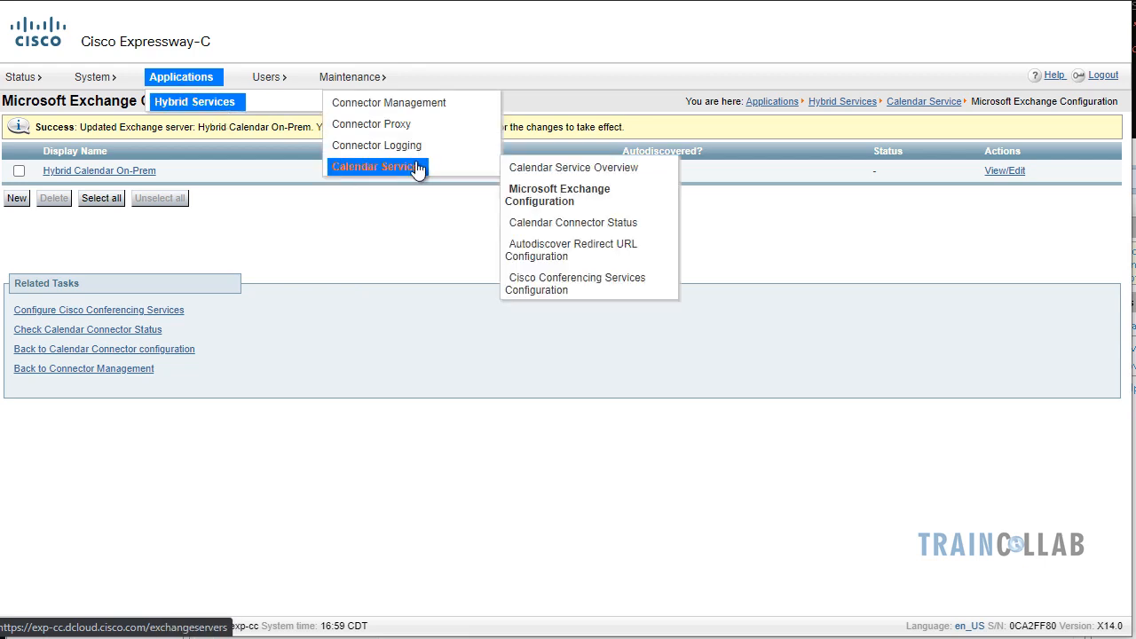
{"action": "left_click", "coordinate": [601, 168]}
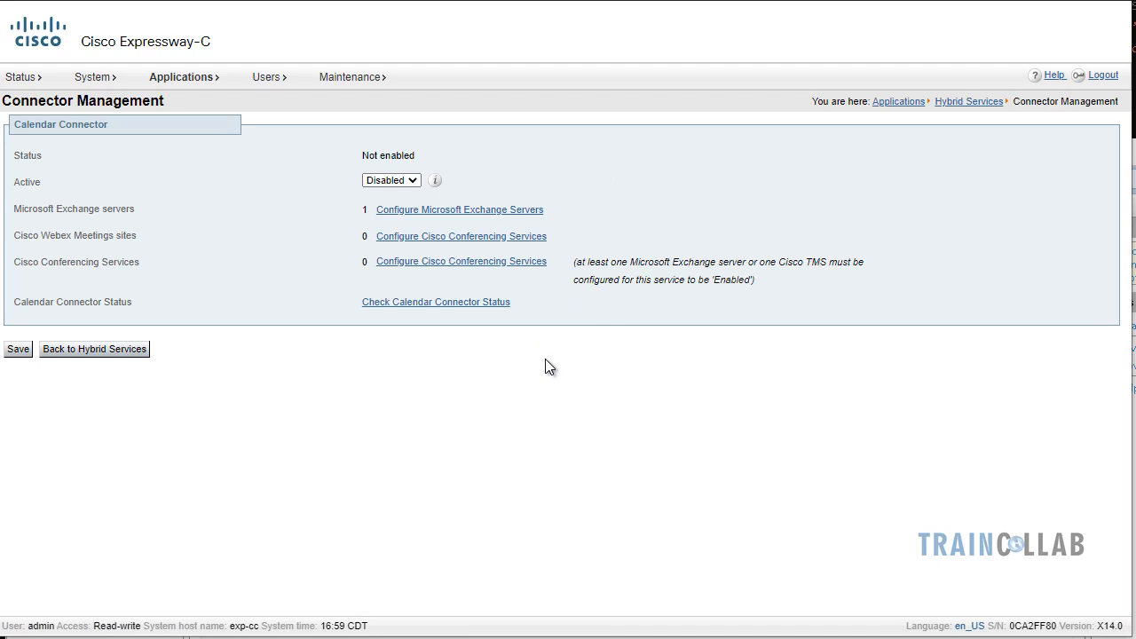
{"action": "left_click", "coordinate": [452, 239]}
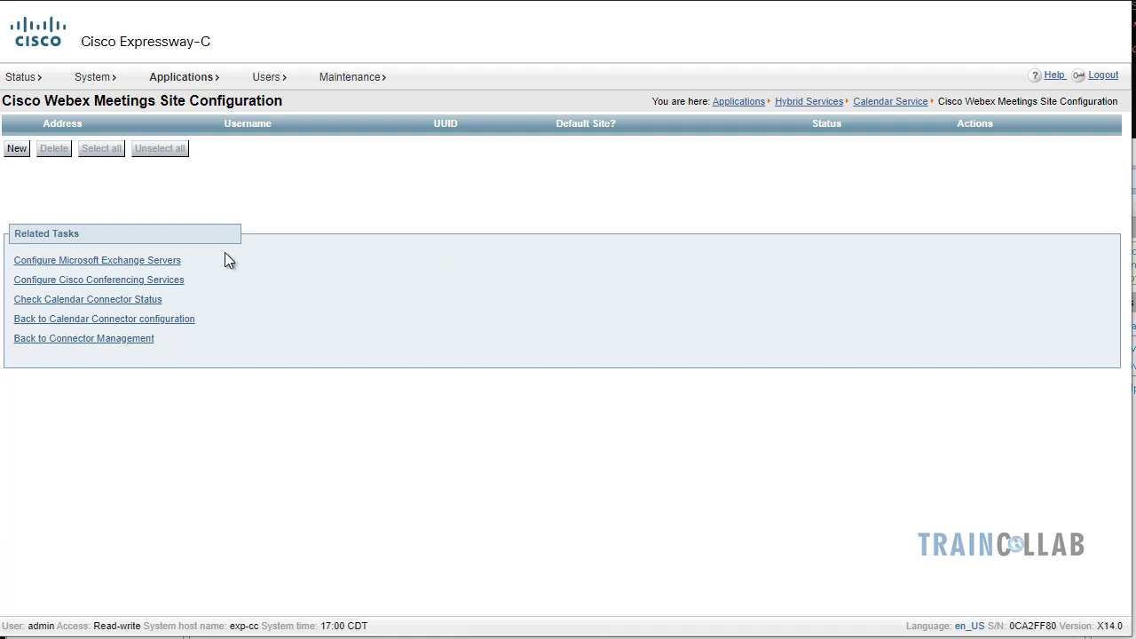
Start a new Webex Meetings site entry
{"action": "left_click", "coordinate": [18, 151]}
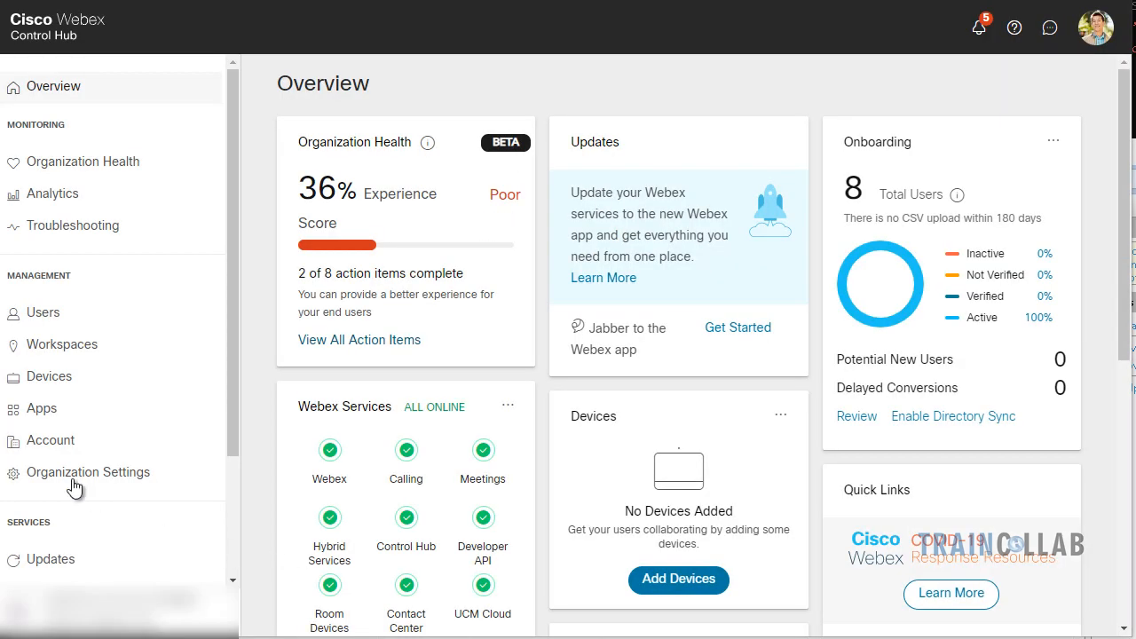
Copy the site name from Control Hub's Meeting site details and return to Expressway-C
{"action": "scroll", "coordinate": [73, 484], "scroll_direction": "down", "scroll_amount": 2}
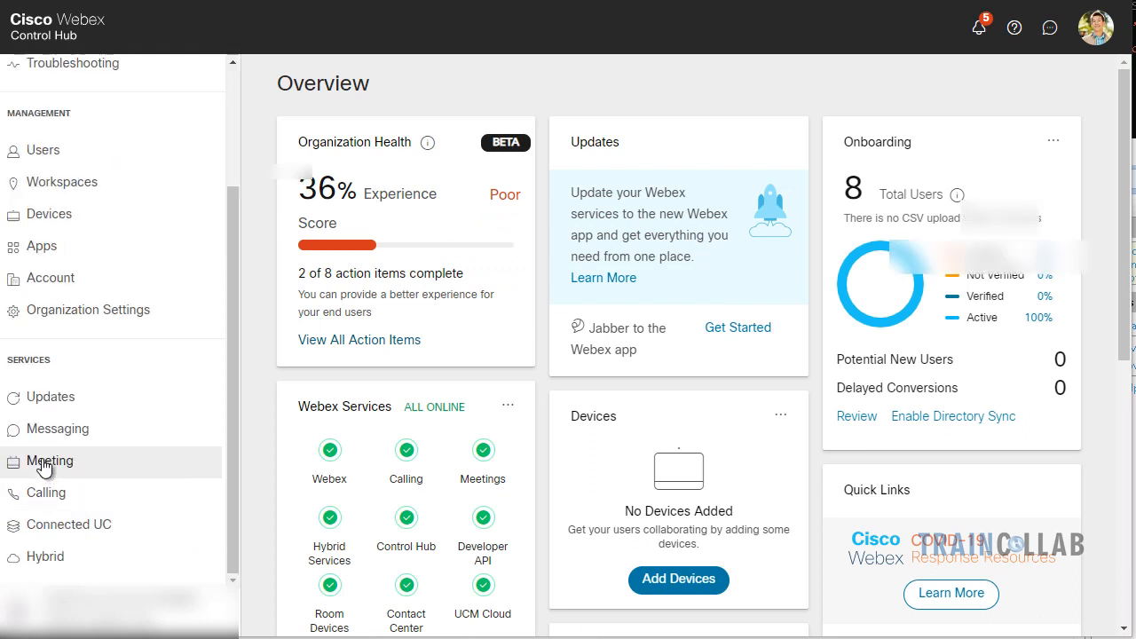
{"action": "left_click", "coordinate": [45, 465]}
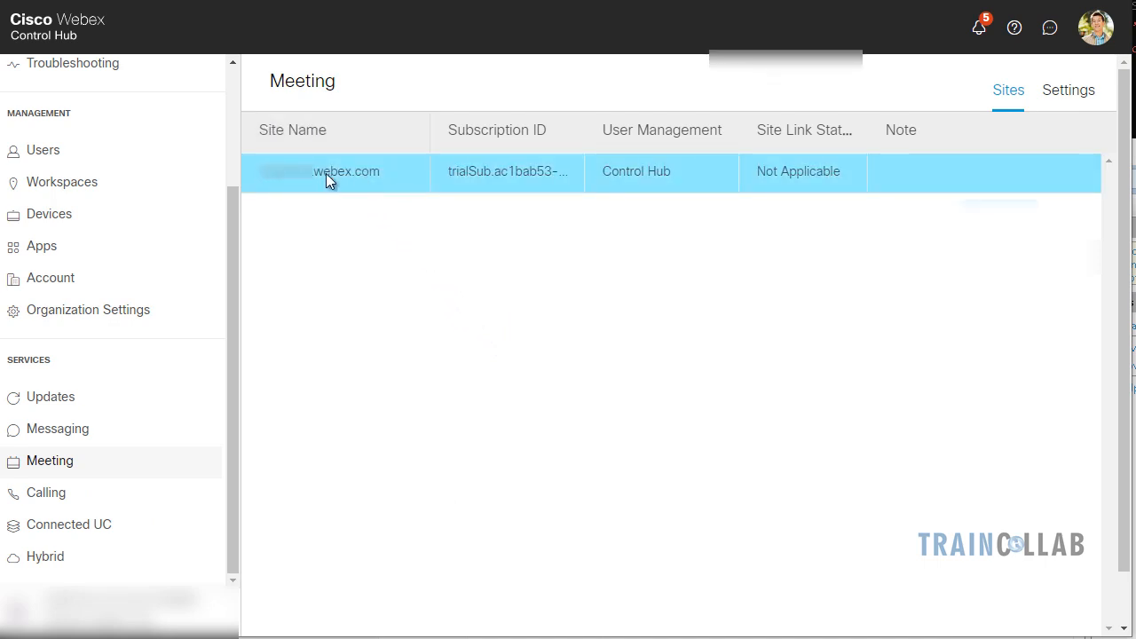
{"action": "left_click", "coordinate": [374, 170]}
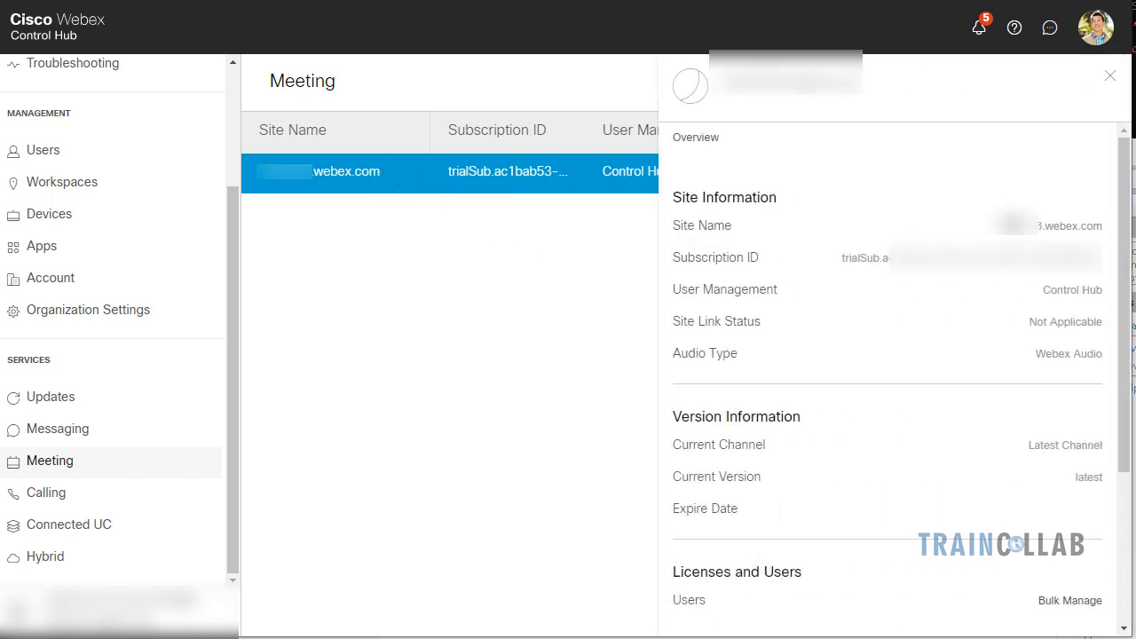
{"action": "left_click_drag", "start_coordinate": [997, 225], "coordinate": [1084, 231]}
{"action": "right_click", "coordinate": [1084, 231]}
{"action": "left_click", "coordinate": [1106, 238]}
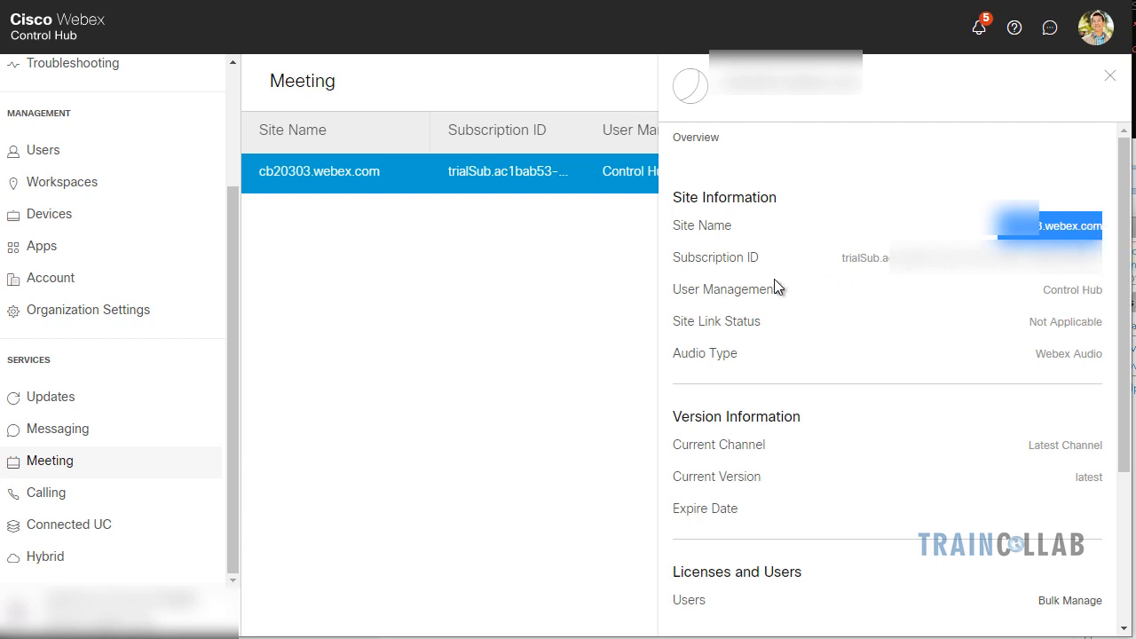
{"action": "left_click", "coordinate": [548, 429]}
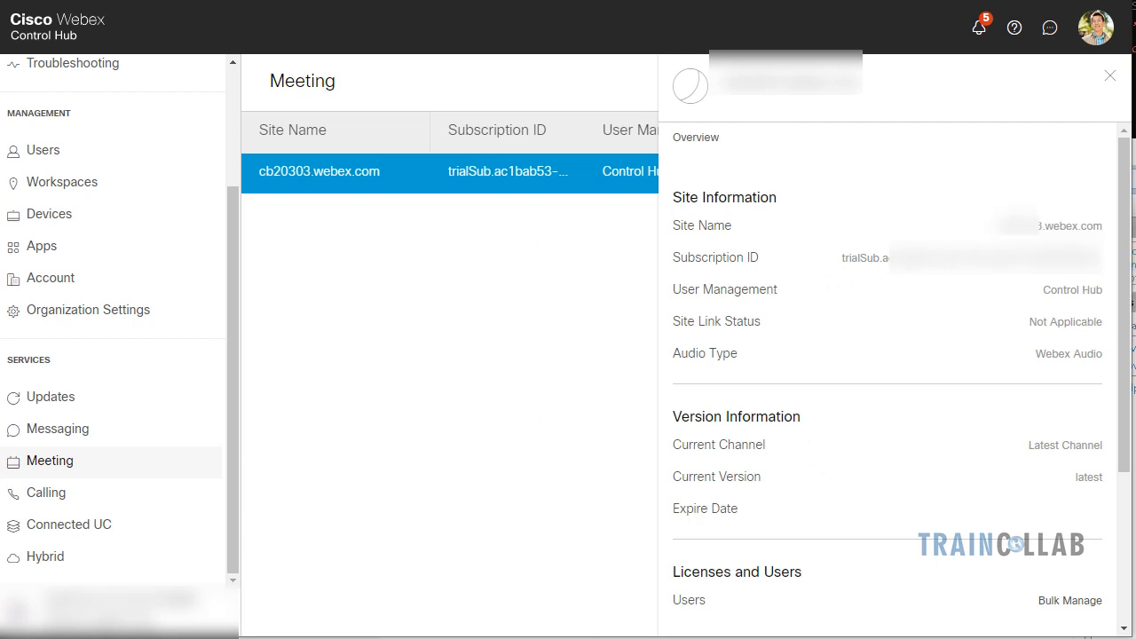
{"action": "key", "text": "ctrl+Tab"}
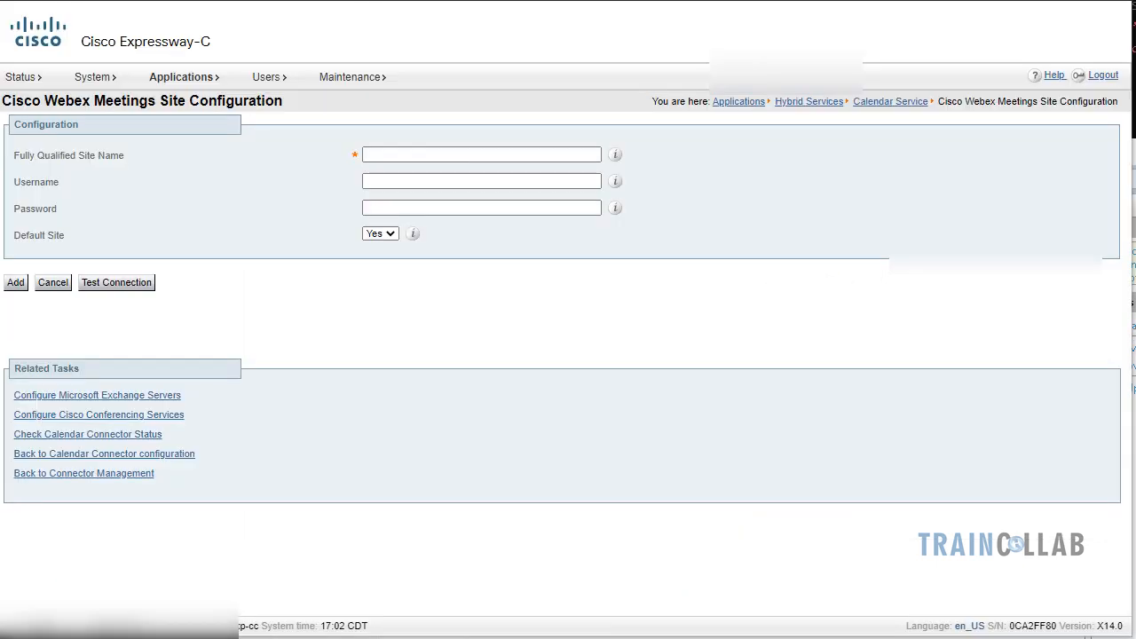
Paste the Webex site name, then enter the test user's username and password
{"action": "left_click", "coordinate": [389, 155]}
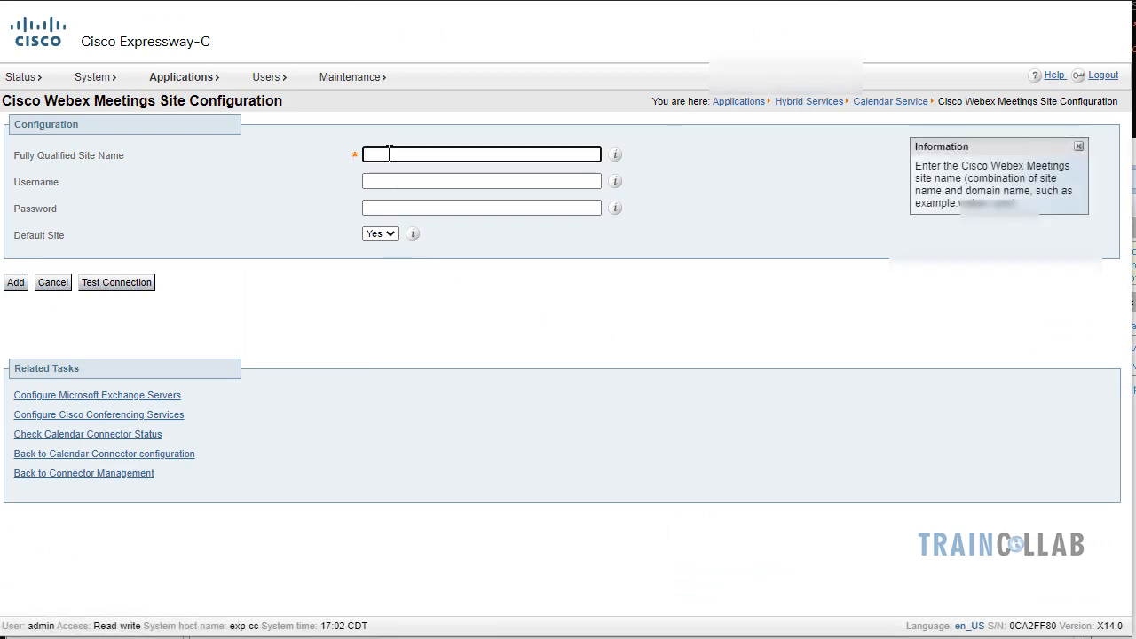
{"action": "key", "text": "ctrl+v"}
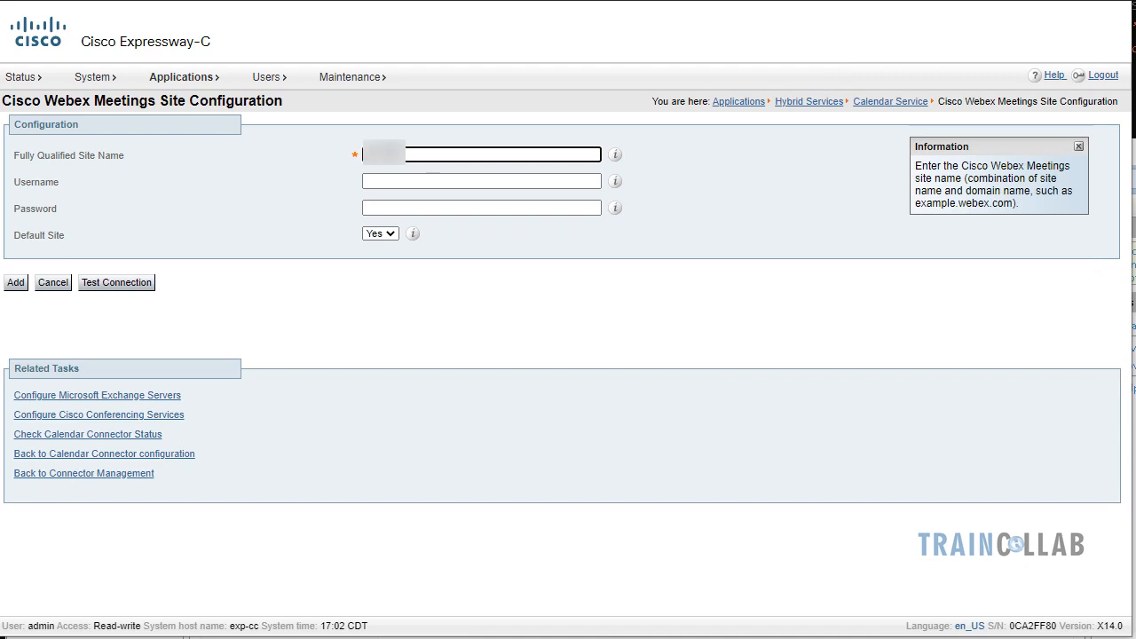
{"action": "key", "text": "ctrl+v"}
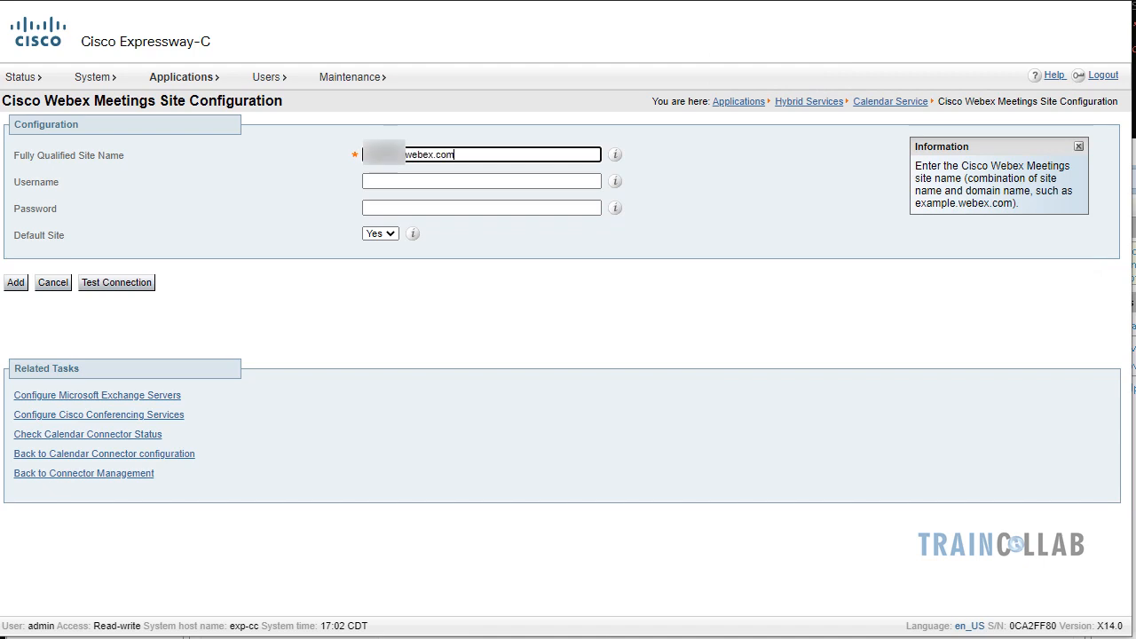
{"action": "left_click", "coordinate": [367, 181]}
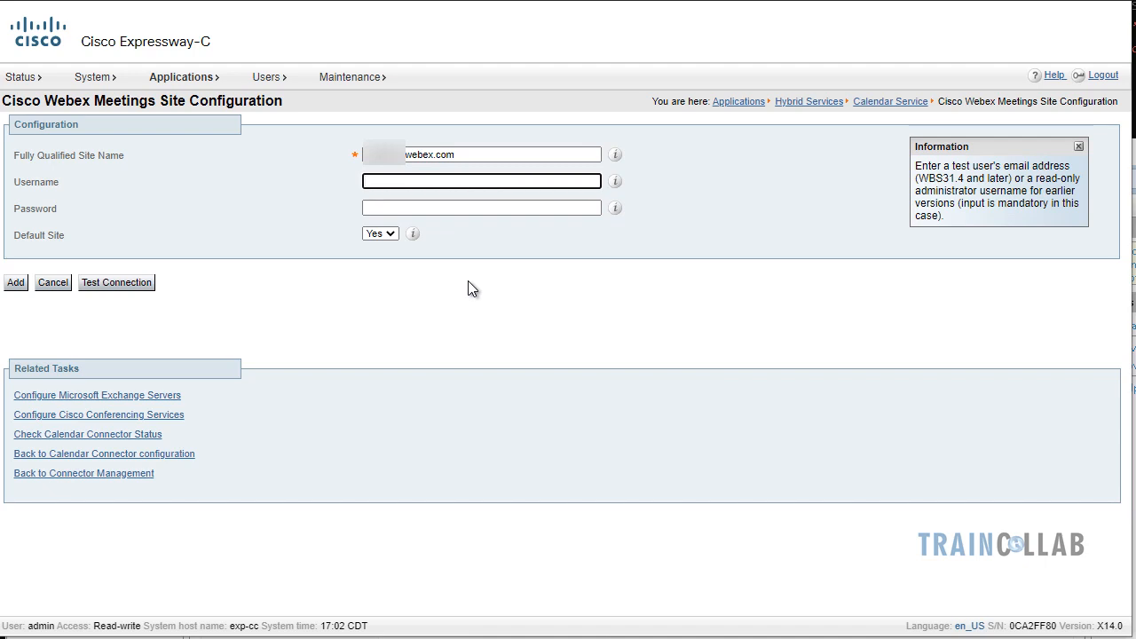
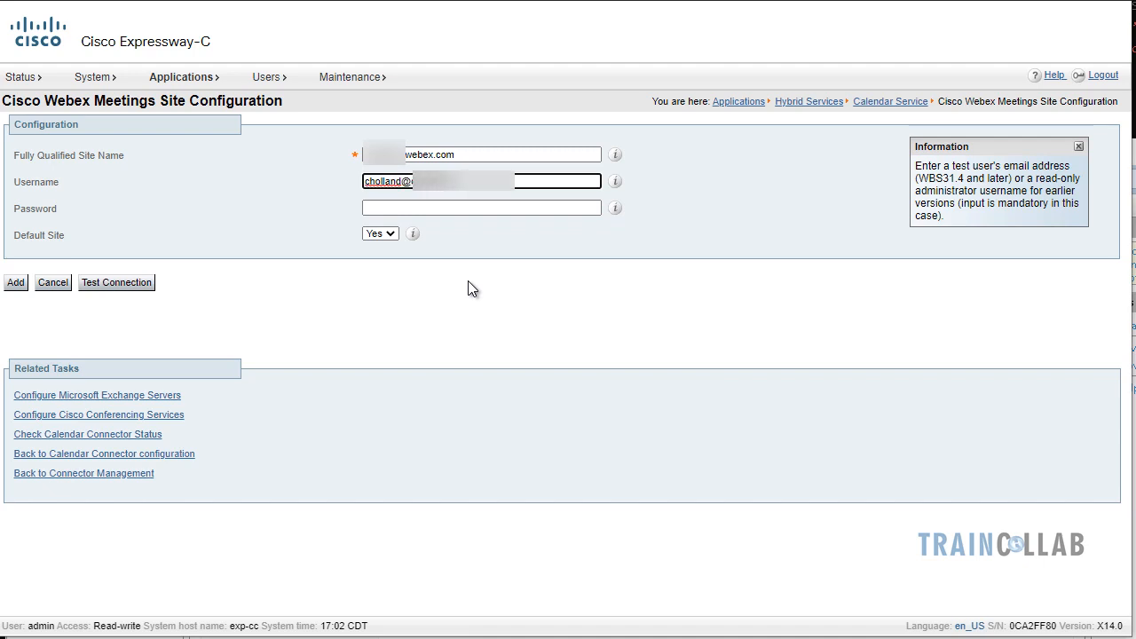
{"action": "key", "text": "Tab"}
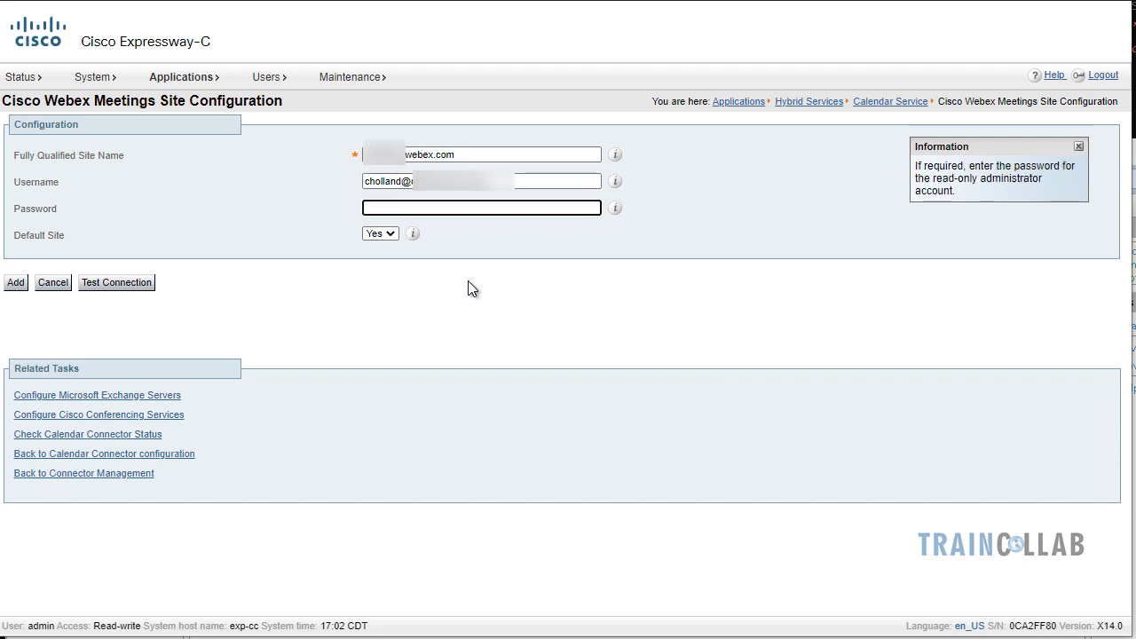
{"action": "type", "text": "*********"}
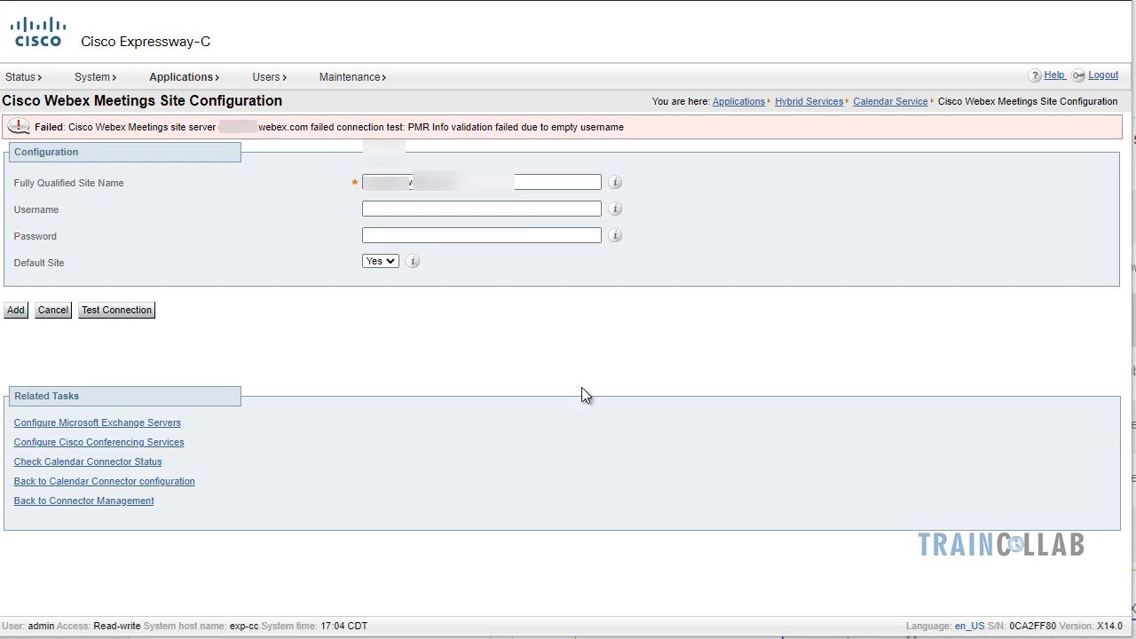
Add the Webex Meetings site as the default site, leaving the username blank
{"action": "left_click_drag", "start_coordinate": [520, 127], "coordinate": [631, 127]}
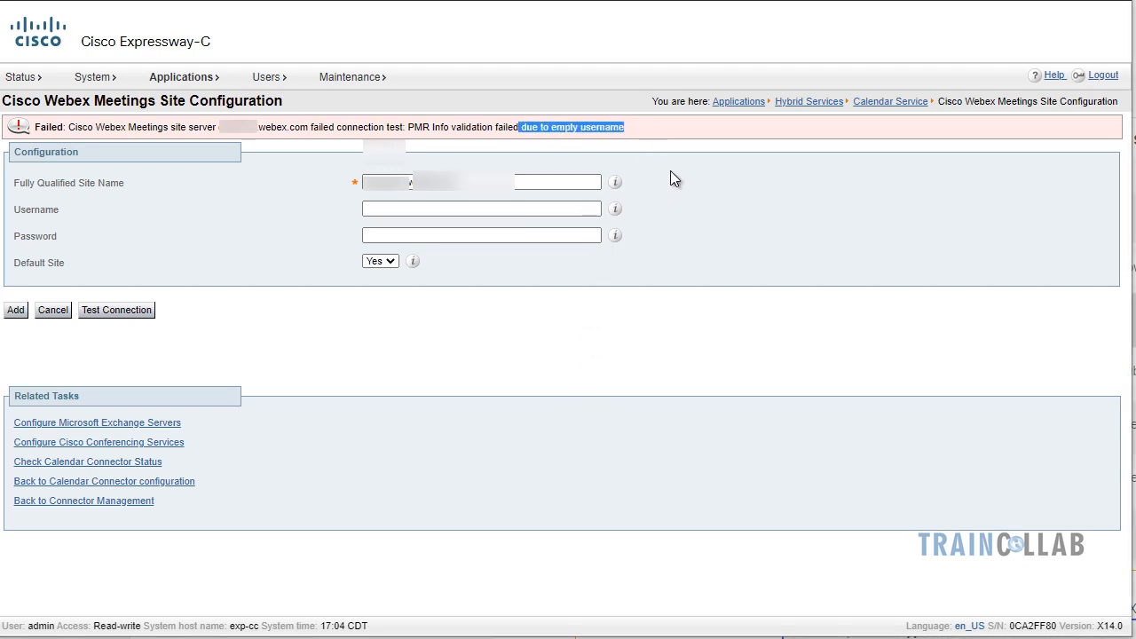
{"action": "left_click", "coordinate": [553, 208]}
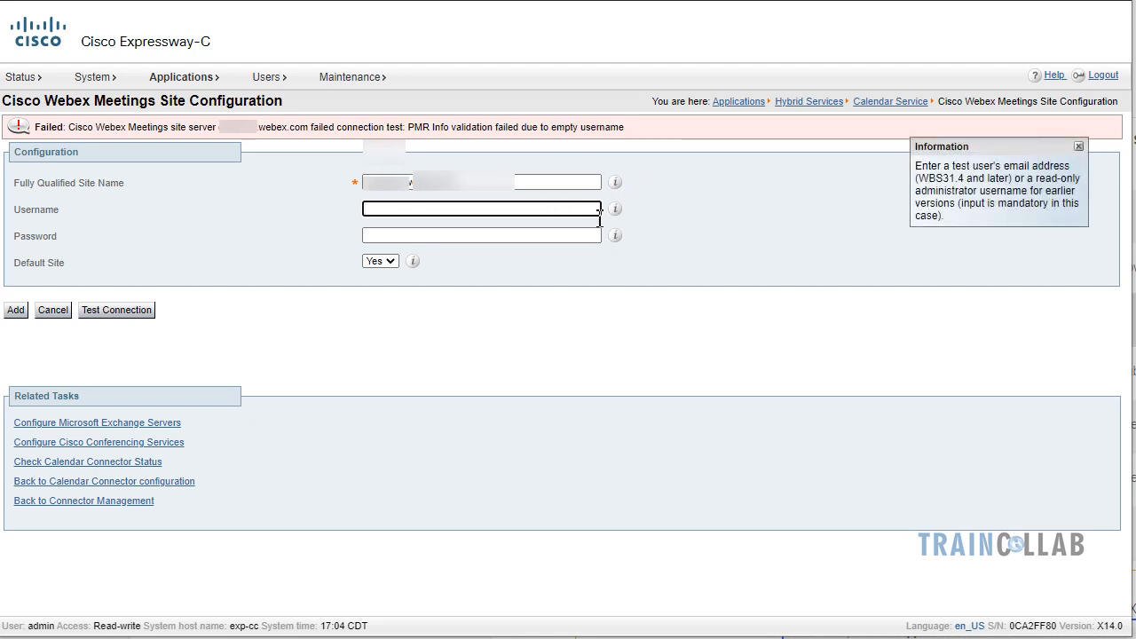
{"action": "left_click", "coordinate": [770, 252]}
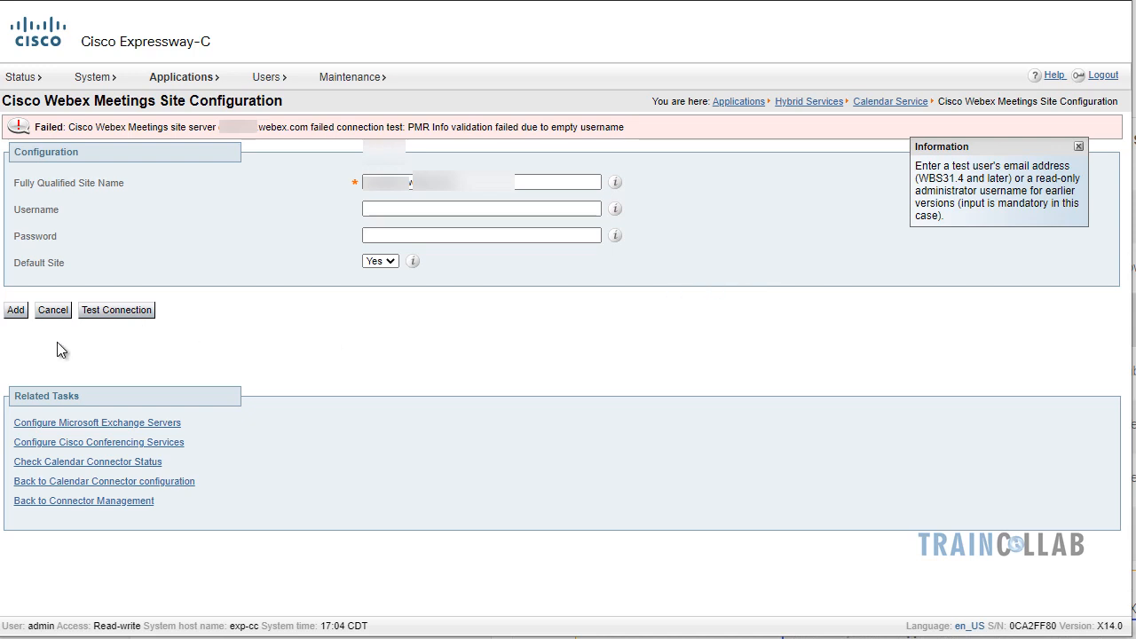
{"action": "left_click", "coordinate": [18, 310]}
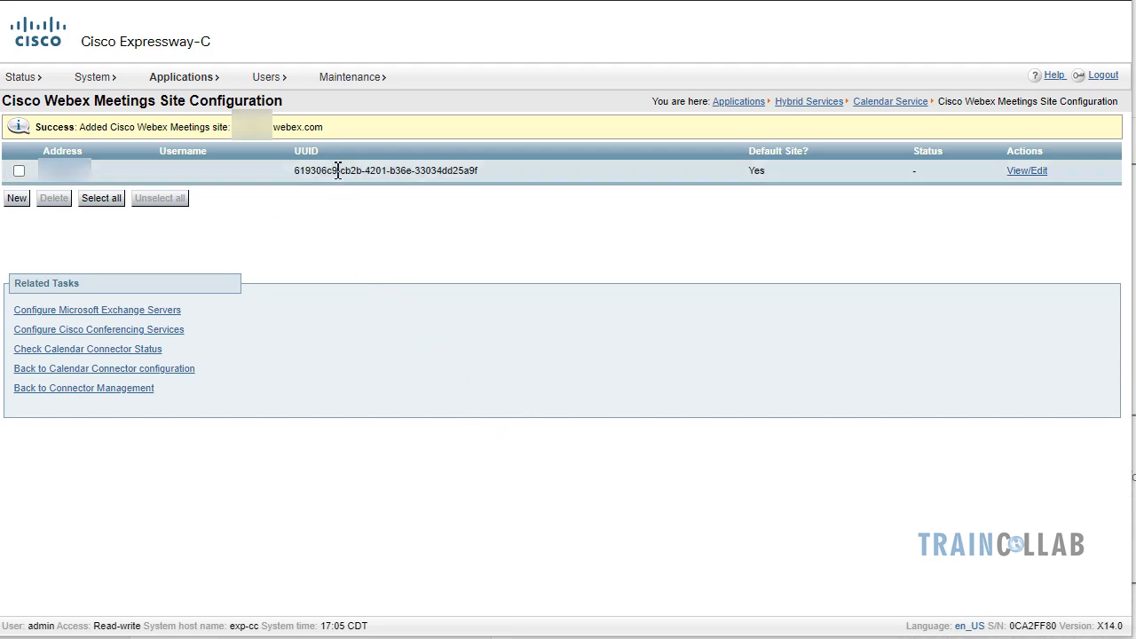
Set the Calendar Connector's Active state to Enabled in Connector Management and save it
{"action": "mouse_move", "coordinate": [216, 89]}
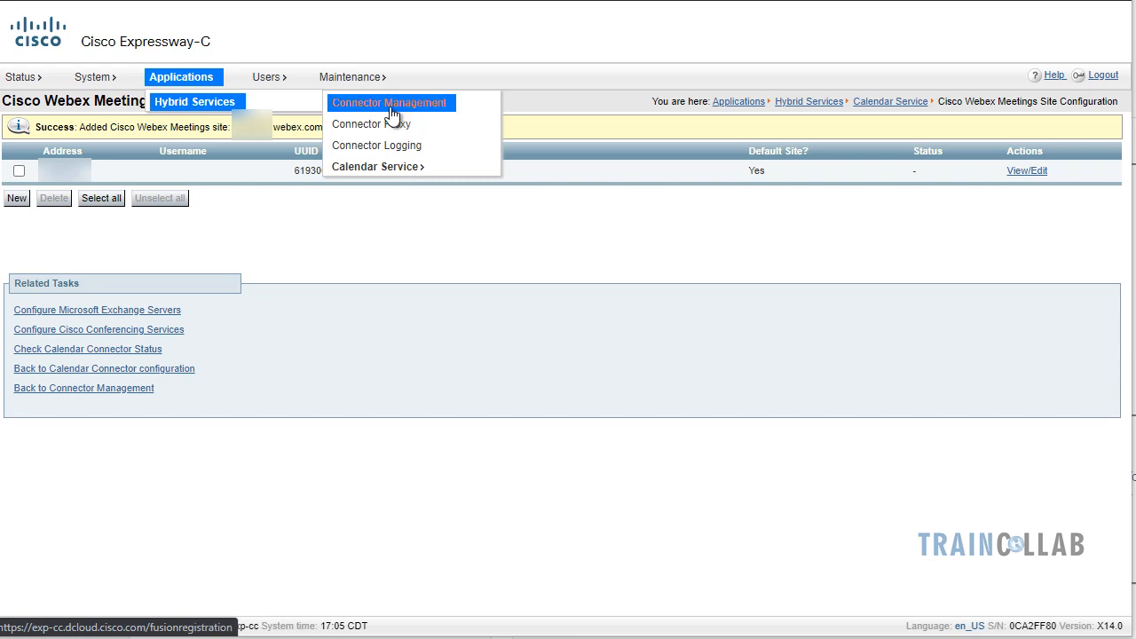
{"action": "mouse_move", "coordinate": [396, 171]}
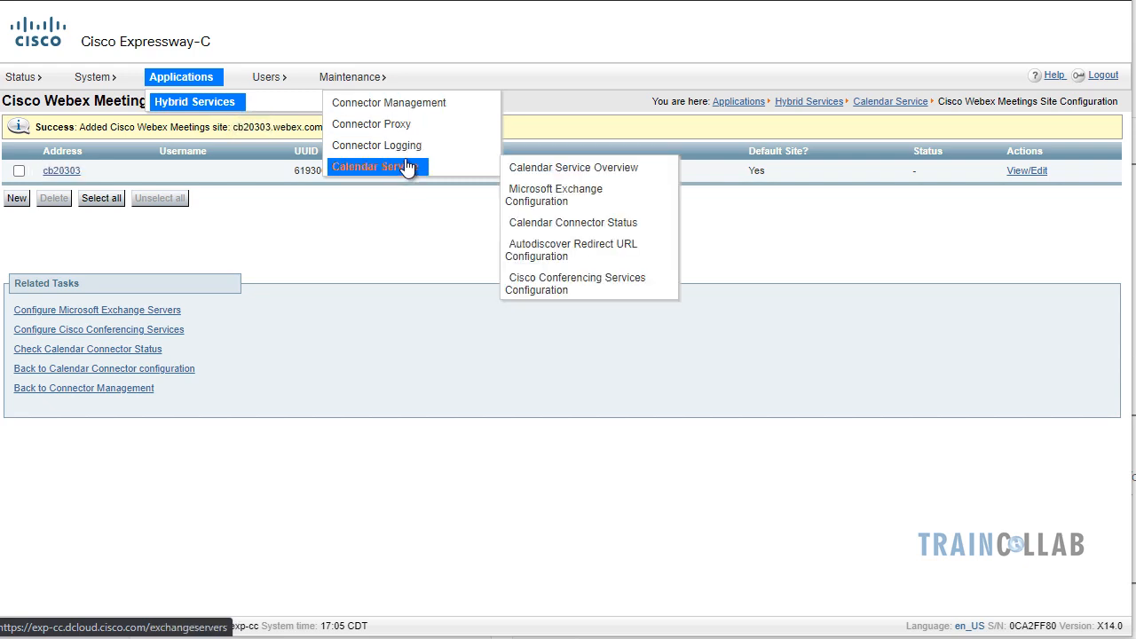
{"action": "left_click", "coordinate": [373, 105]}
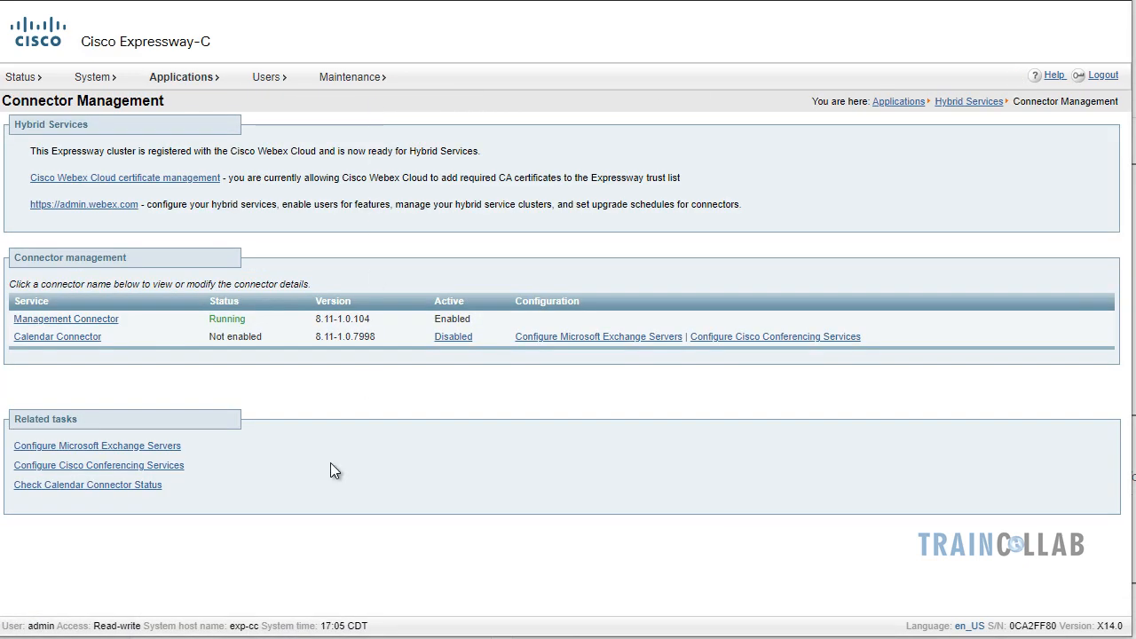
{"action": "left_click", "coordinate": [92, 341]}
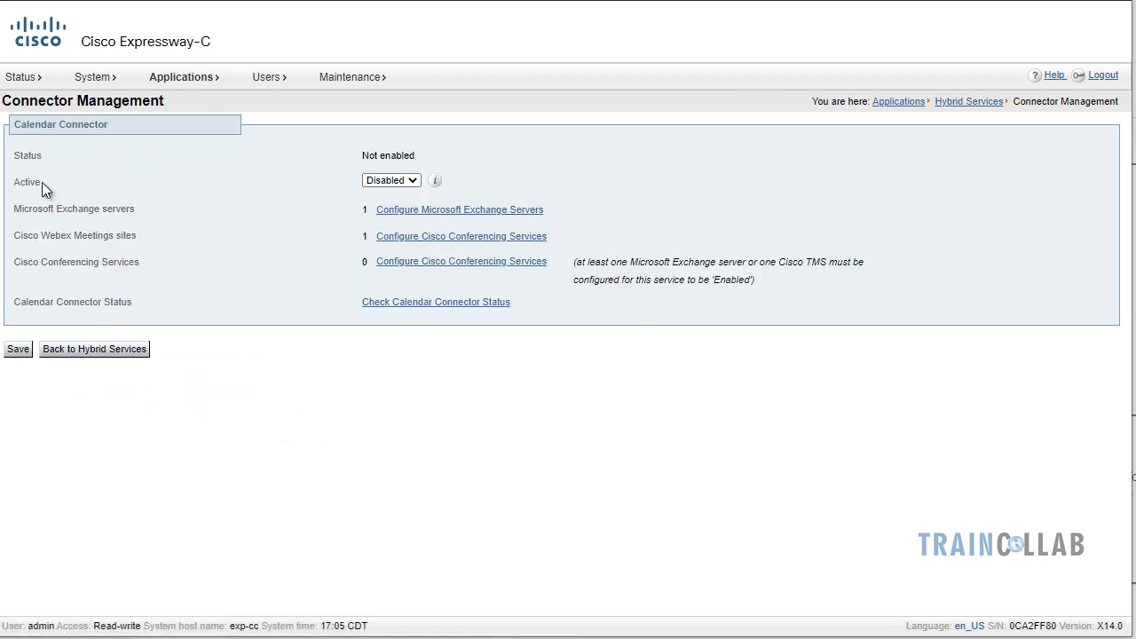
{"action": "left_click", "coordinate": [404, 182]}
{"action": "left_click", "coordinate": [399, 198]}
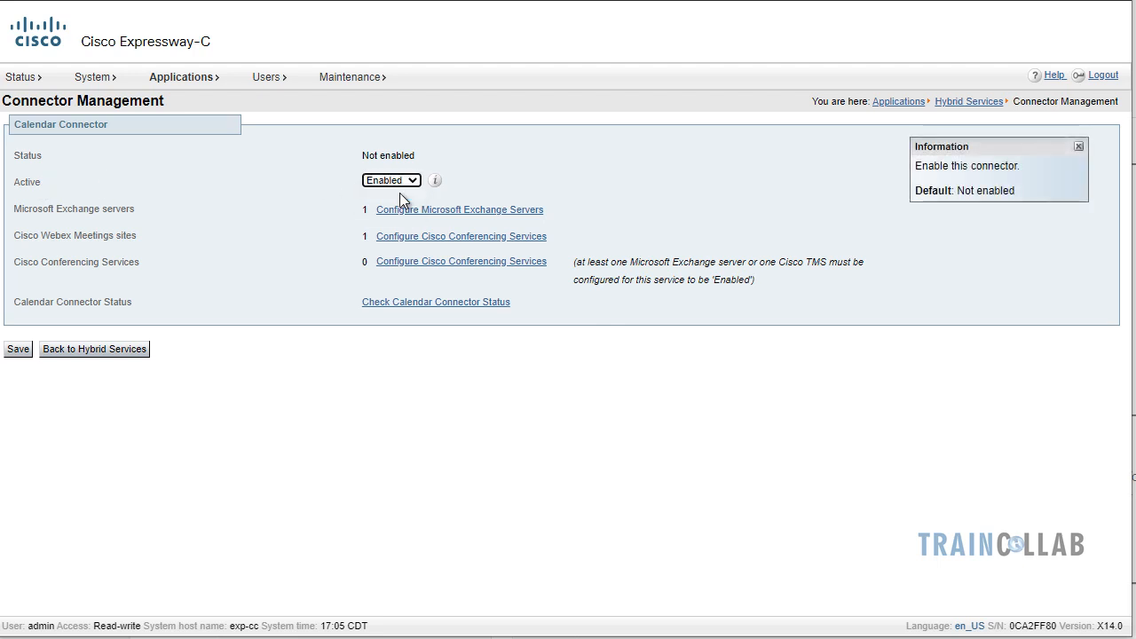
{"action": "left_click", "coordinate": [280, 242]}
{"action": "left_click", "coordinate": [18, 350]}
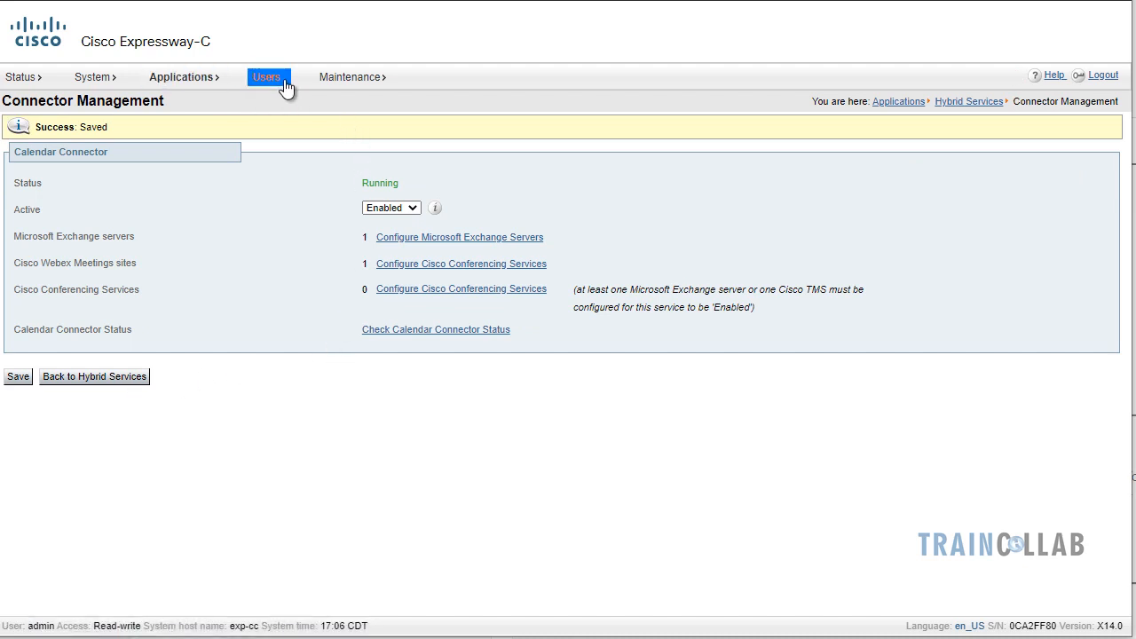
Reopen the Connector Management list to confirm both connectors show Running and Enabled
{"action": "mouse_move", "coordinate": [346, 92]}
{"action": "mouse_move", "coordinate": [207, 77]}
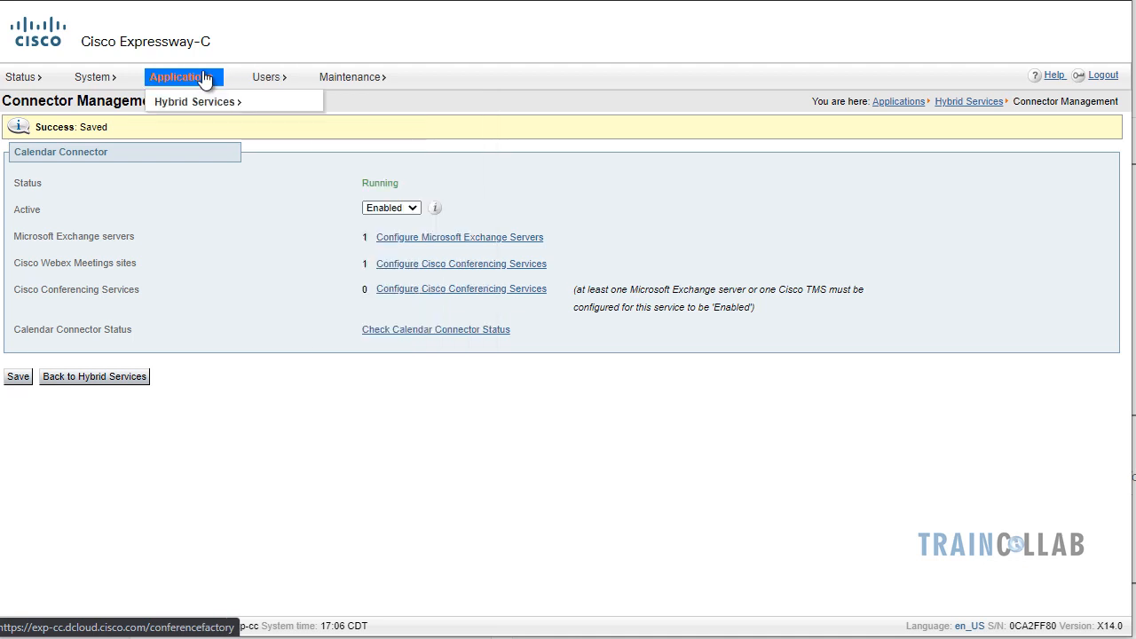
{"action": "mouse_move", "coordinate": [218, 105]}
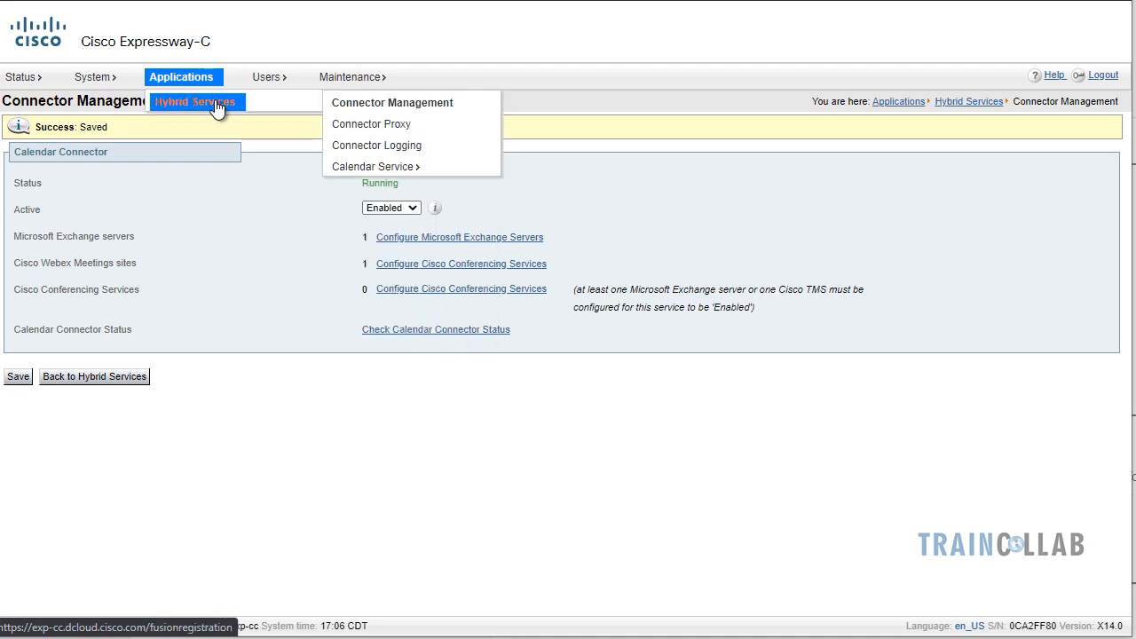
{"action": "left_click", "coordinate": [393, 105]}
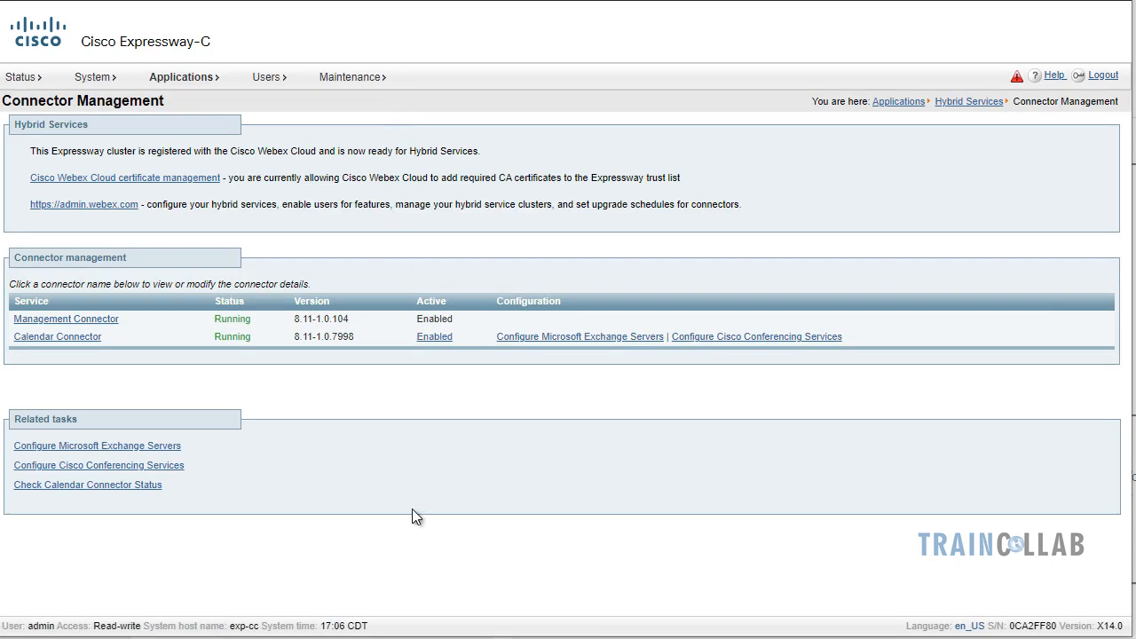
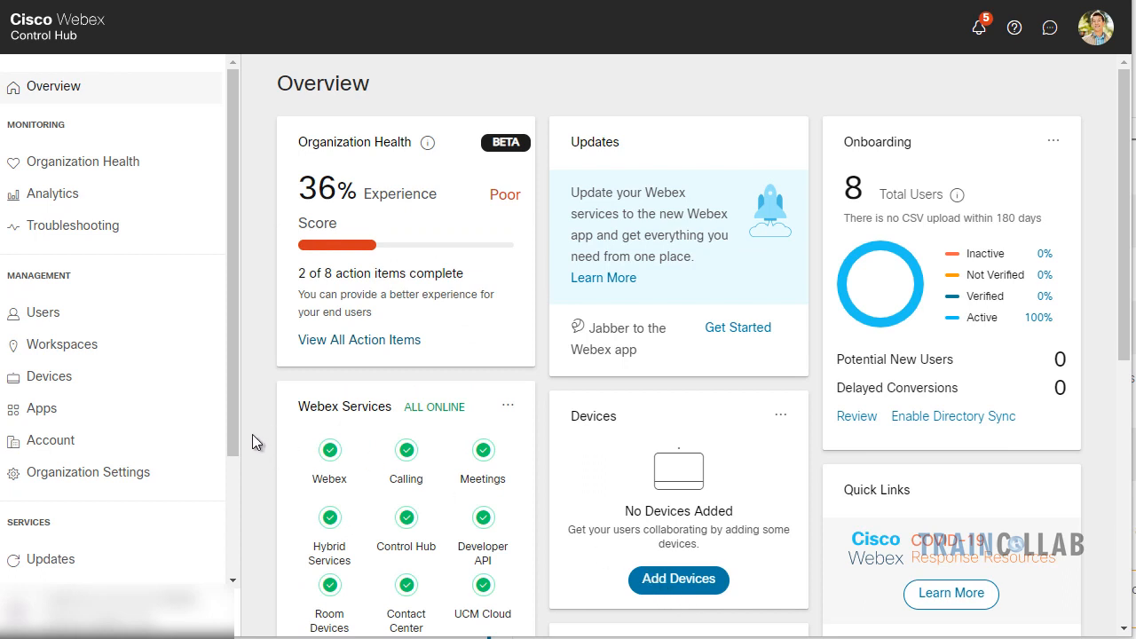
Switch on Calendar for the second listed user and save, leaving it Pending Activation
{"action": "left_click", "coordinate": [62, 315]}
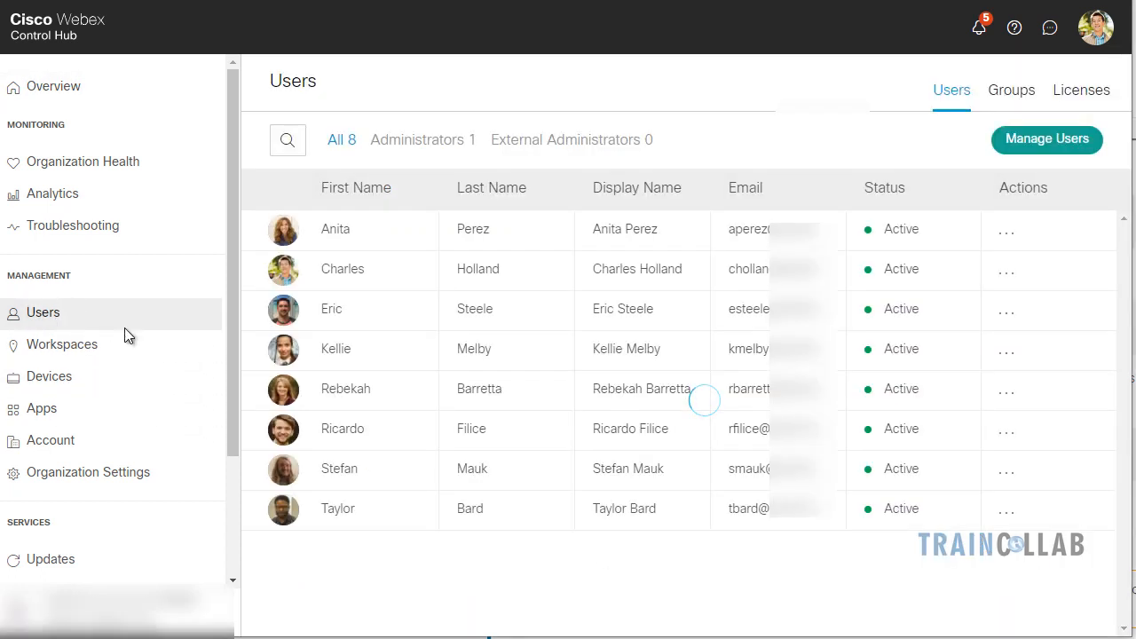
{"action": "left_click", "coordinate": [346, 279]}
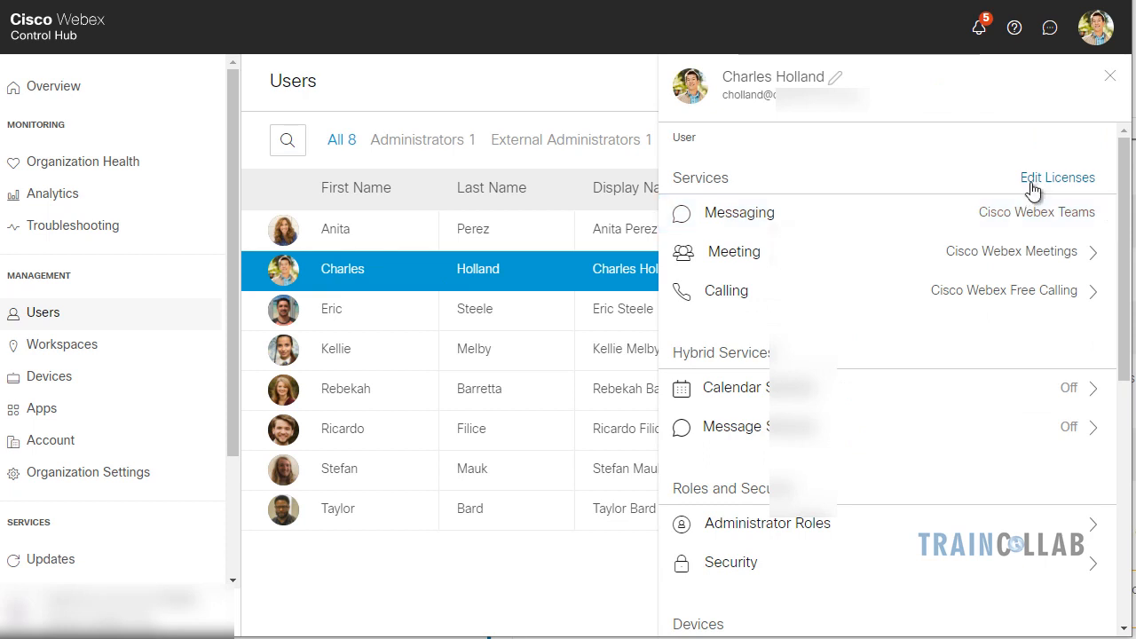
{"action": "left_click", "coordinate": [774, 390]}
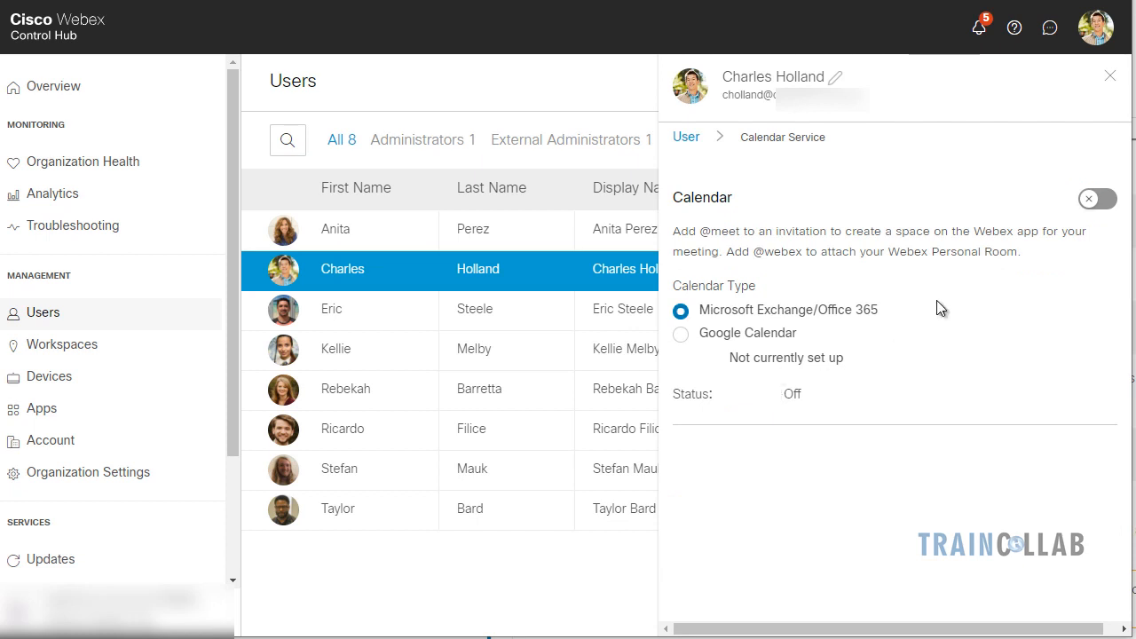
{"action": "left_click", "coordinate": [1098, 200]}
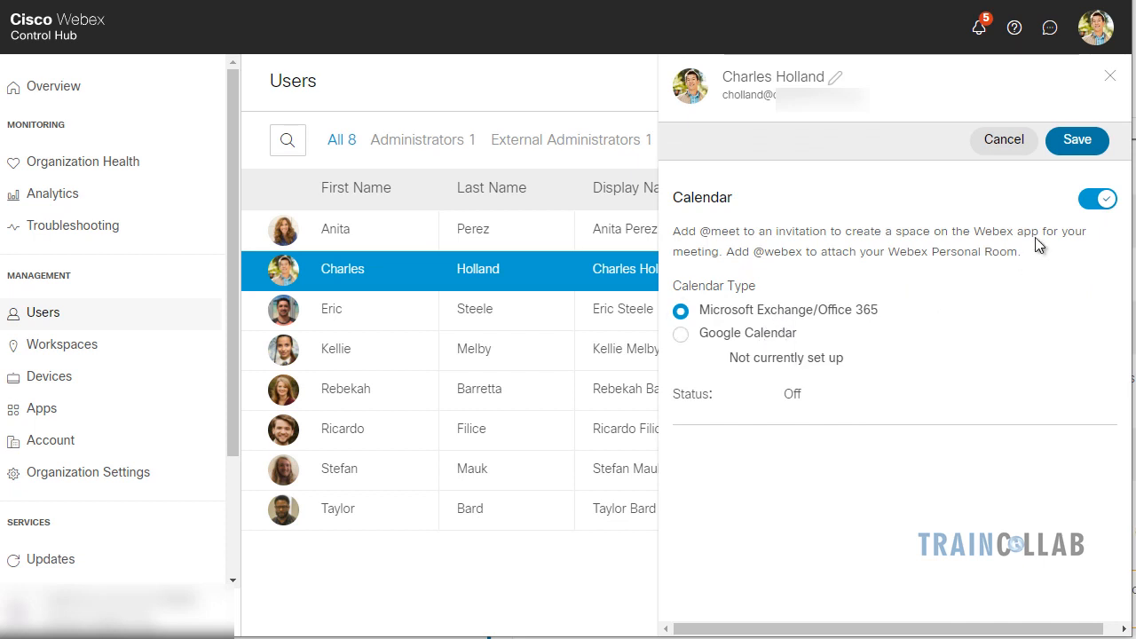
{"action": "left_click", "coordinate": [1088, 145]}
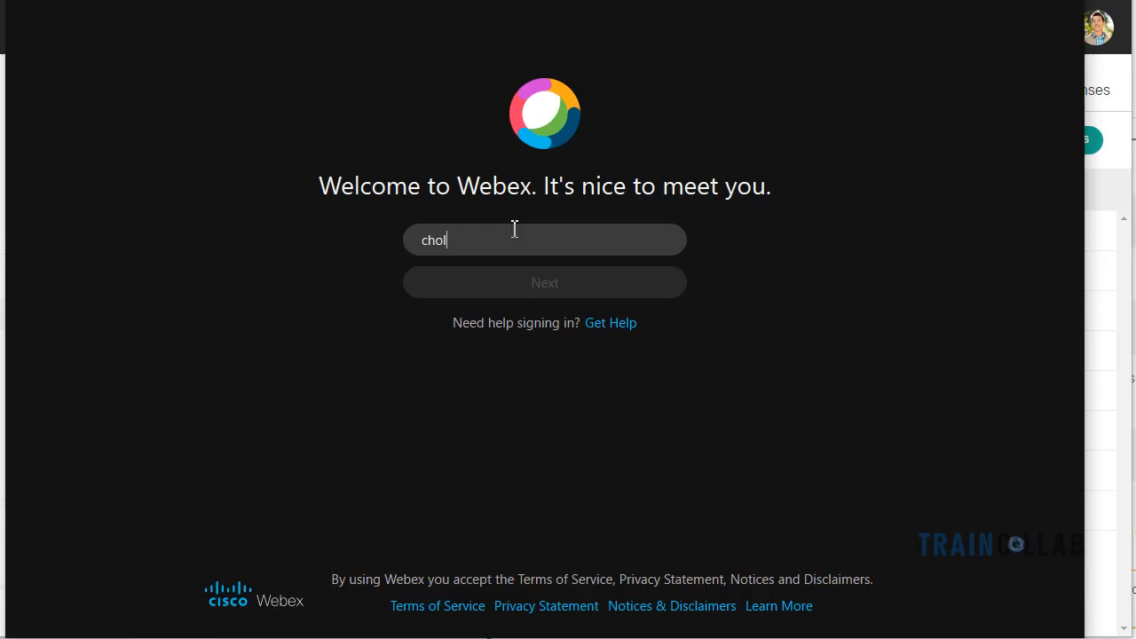
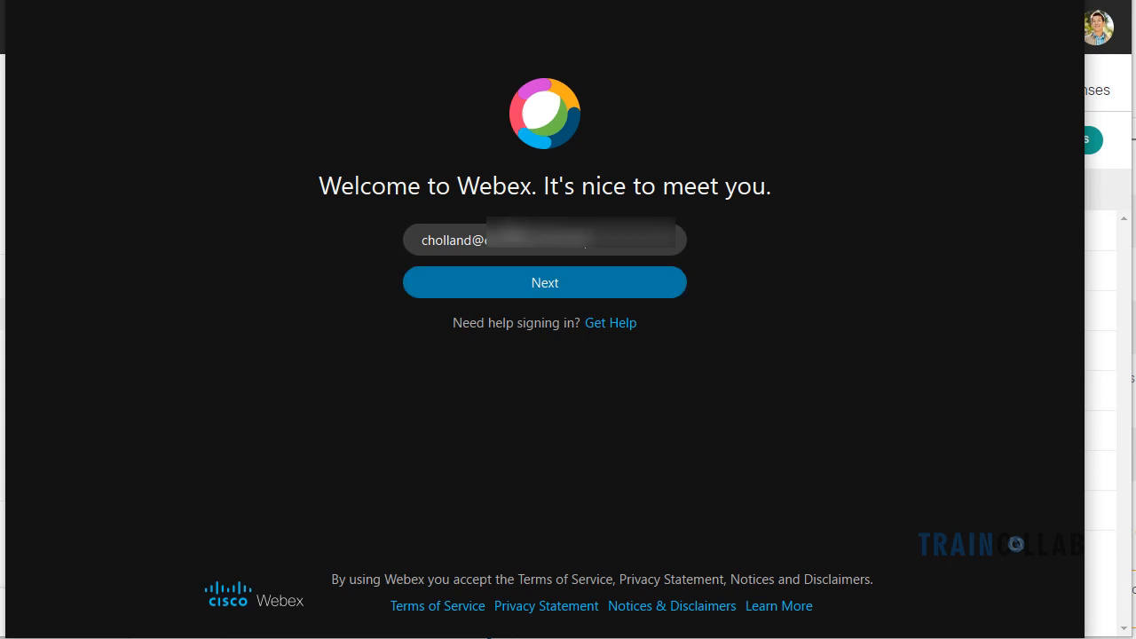
Sign in to Webex Teams with the calendar-enabled user's e-mail address and password
{"action": "key", "text": "Return"}
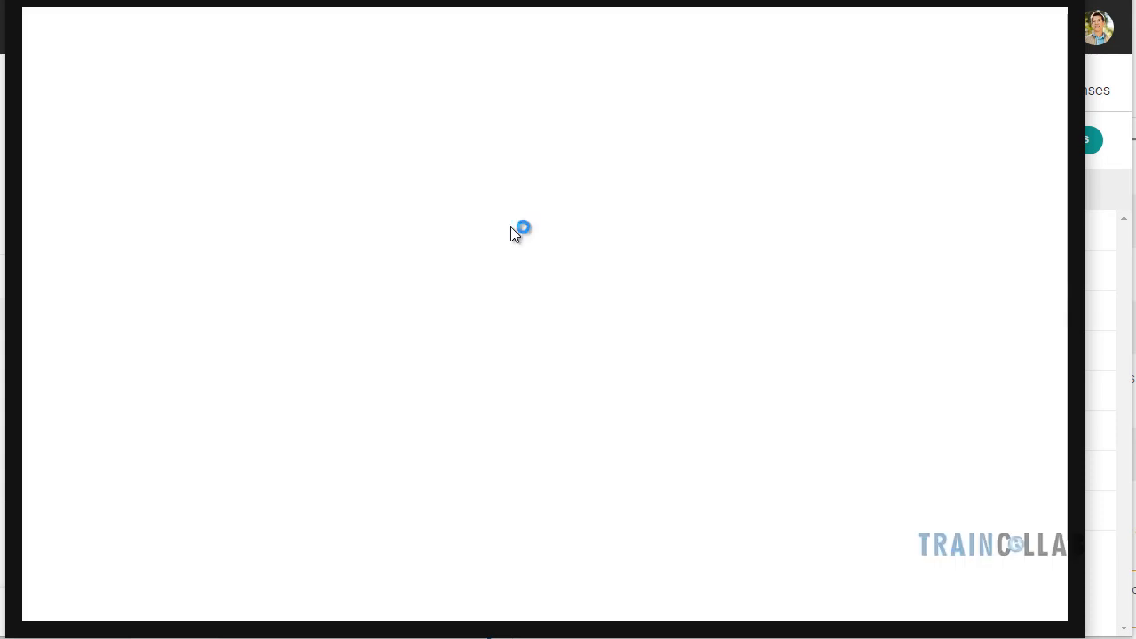
{"action": "type", "text": "******"}
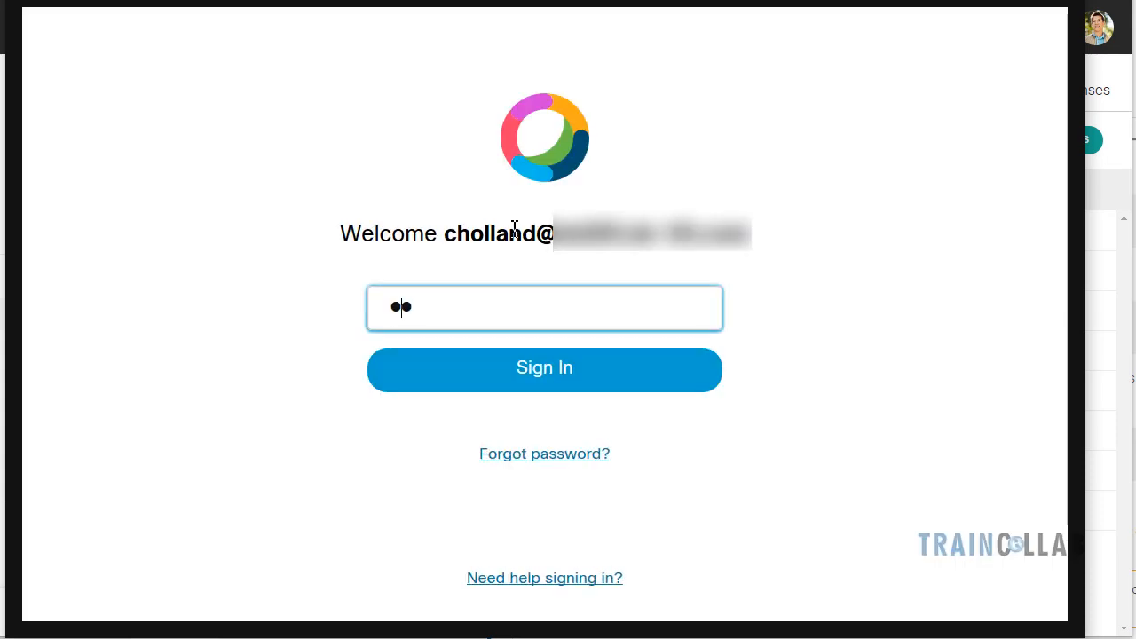
{"action": "type", "text": "****"}
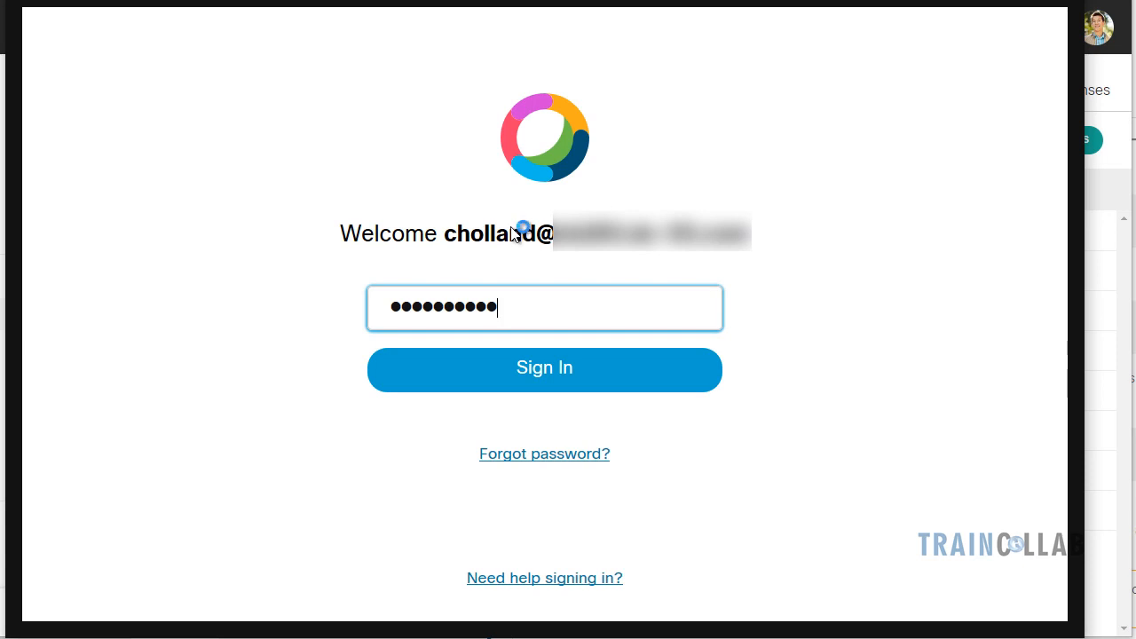
{"action": "key", "text": "Return"}
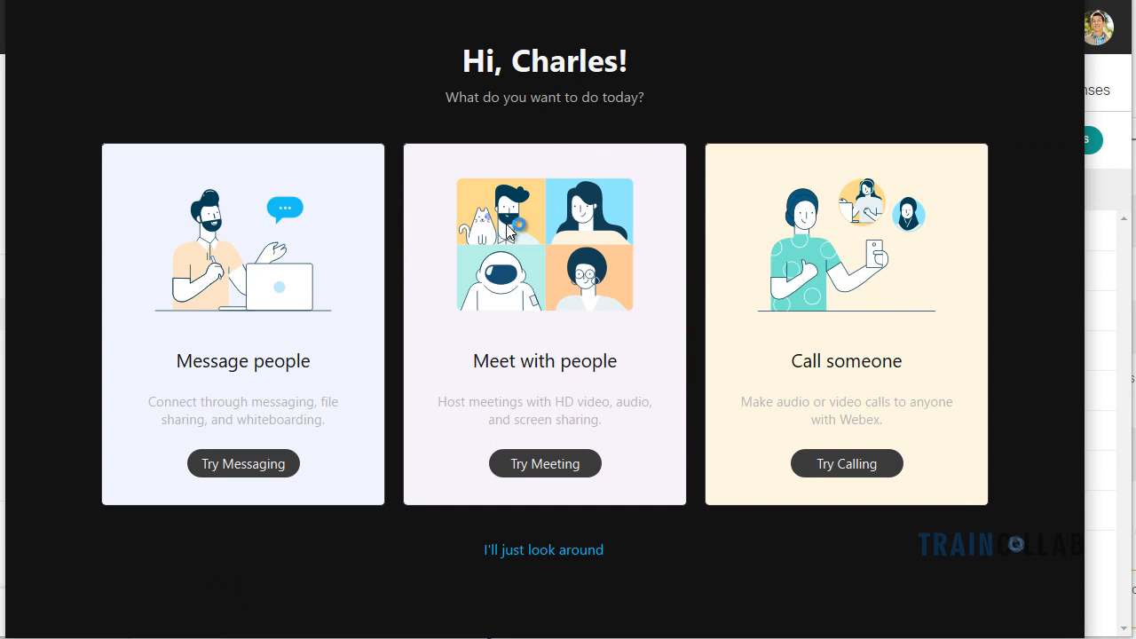
Skip the Webex Teams welcome screens and minimize the app to reveal Control Hub
{"action": "left_click", "coordinate": [581, 550]}
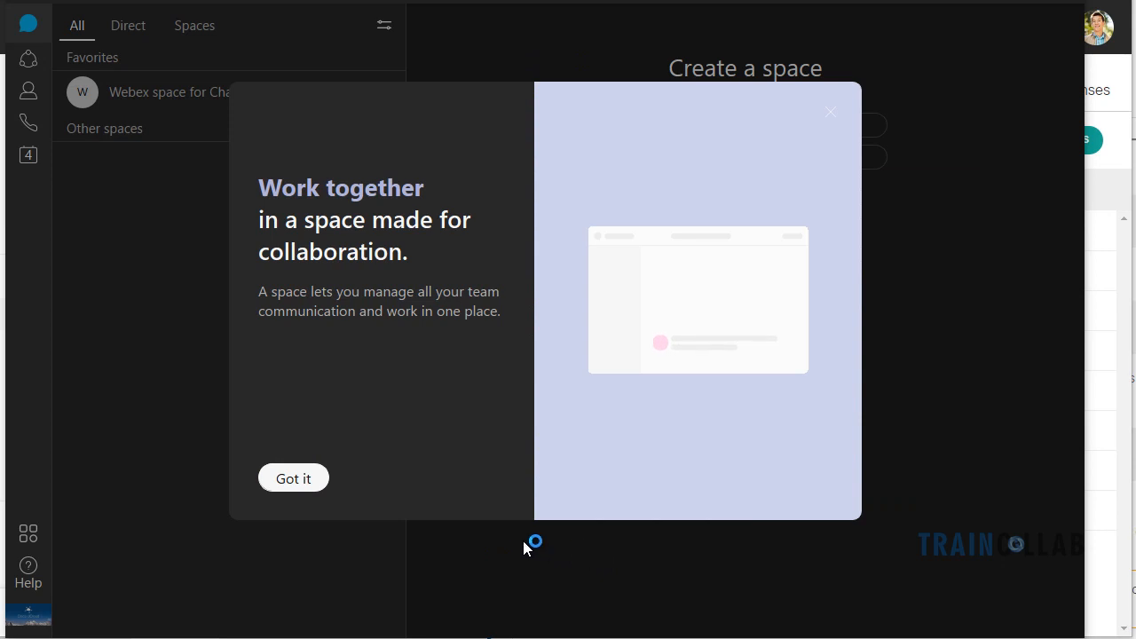
{"action": "left_click", "coordinate": [297, 477]}
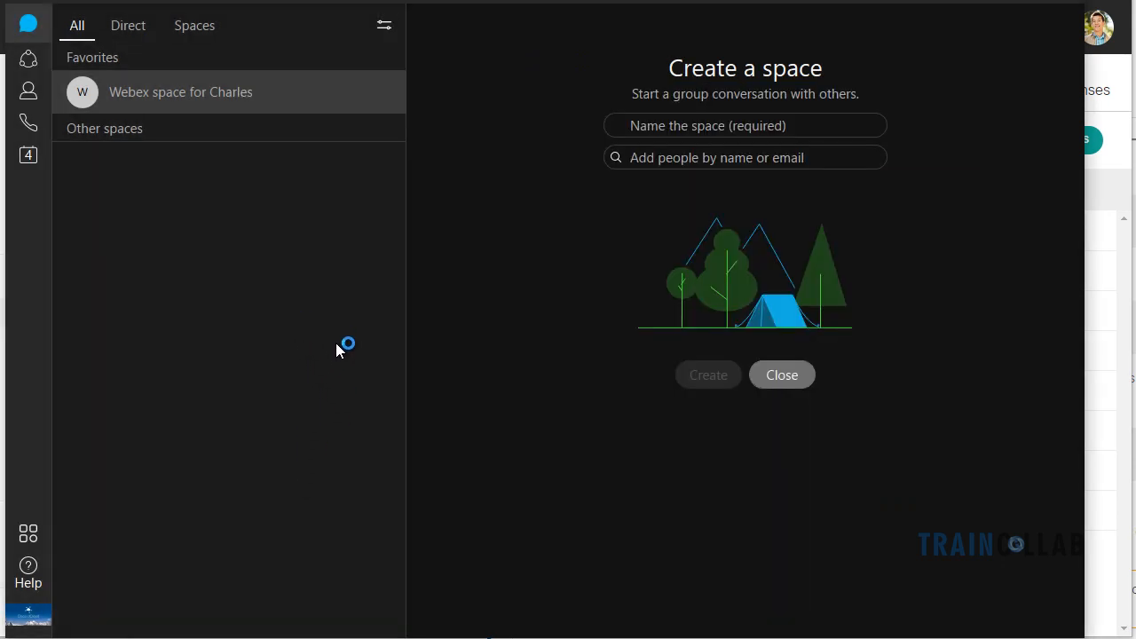
{"action": "left_click", "coordinate": [796, 379]}
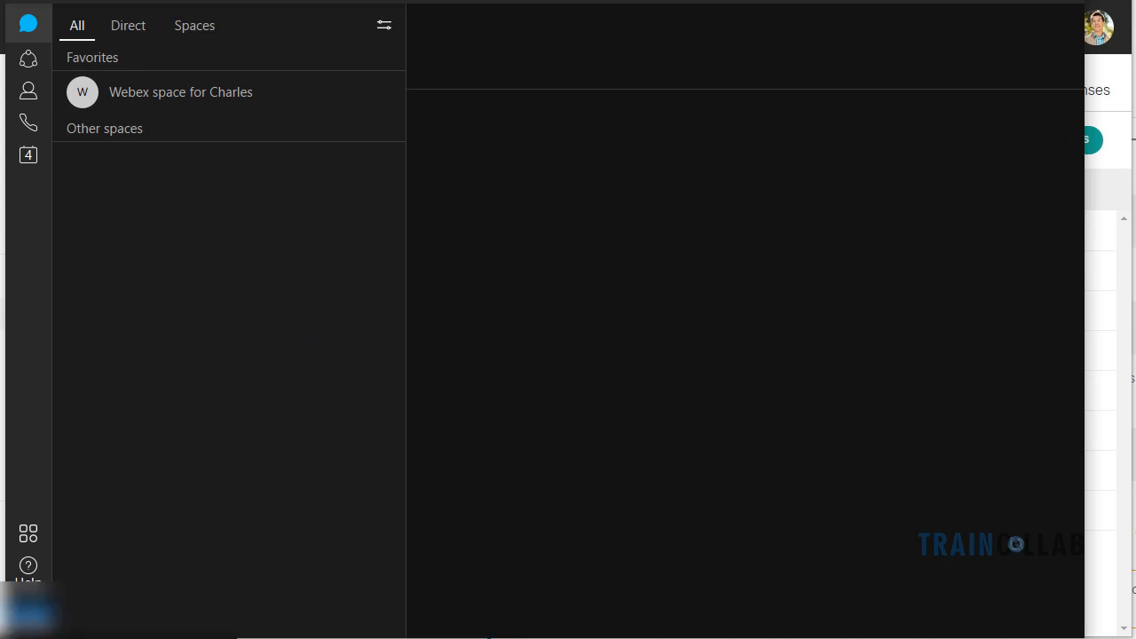
{"action": "left_click", "coordinate": [1003, 2]}
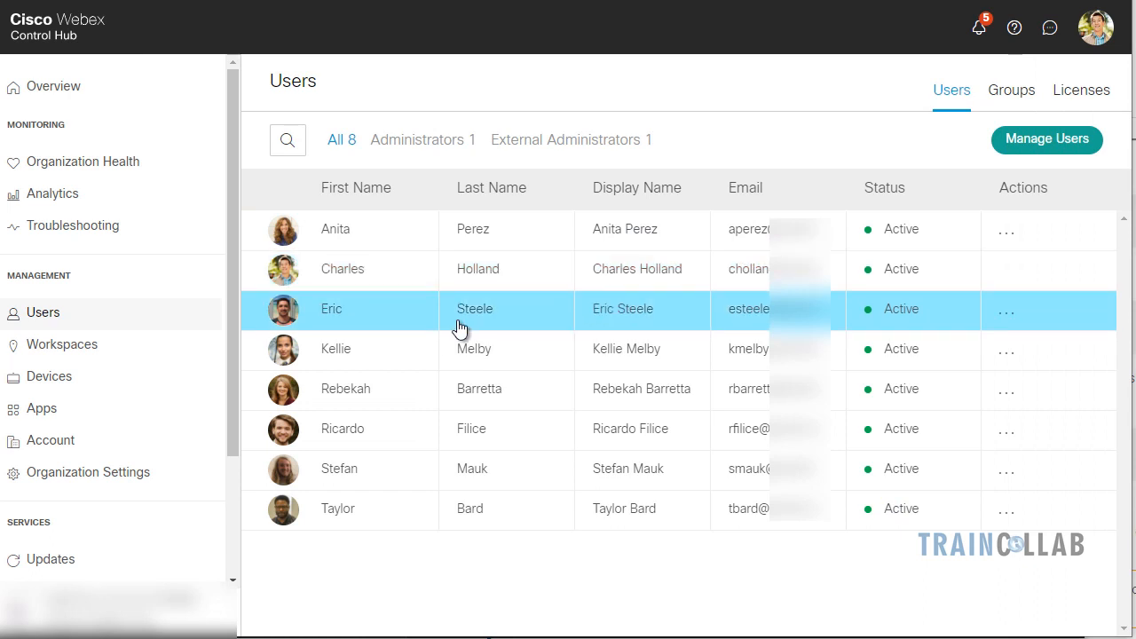
Confirm the second user's calendar service shows Pending Activation
{"action": "left_click", "coordinate": [351, 271]}
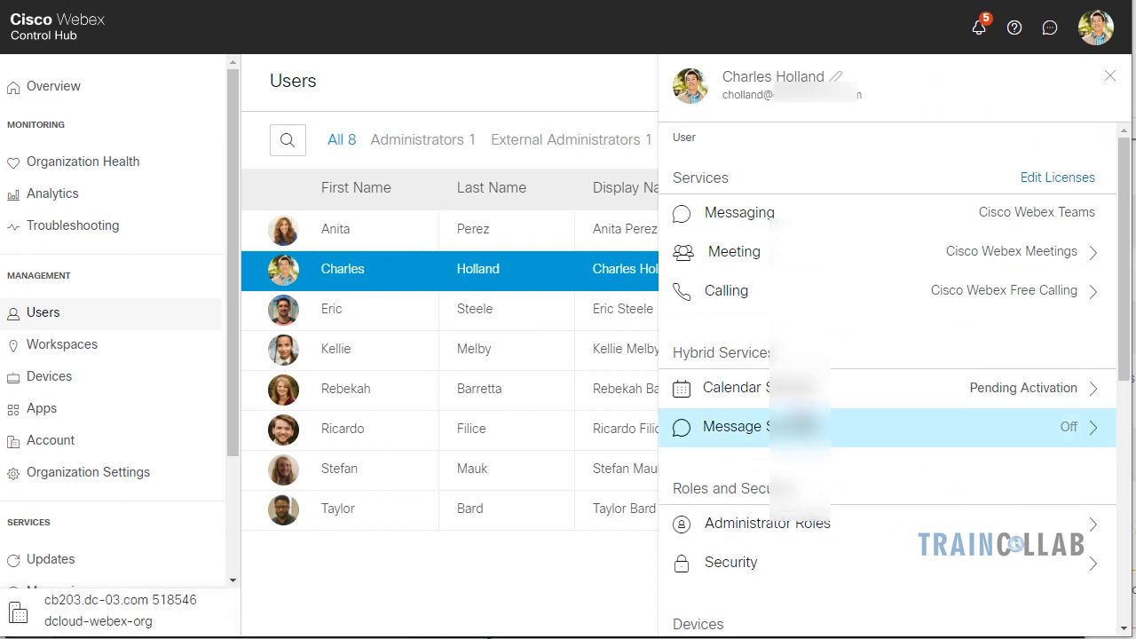
{"action": "left_click", "coordinate": [887, 388]}
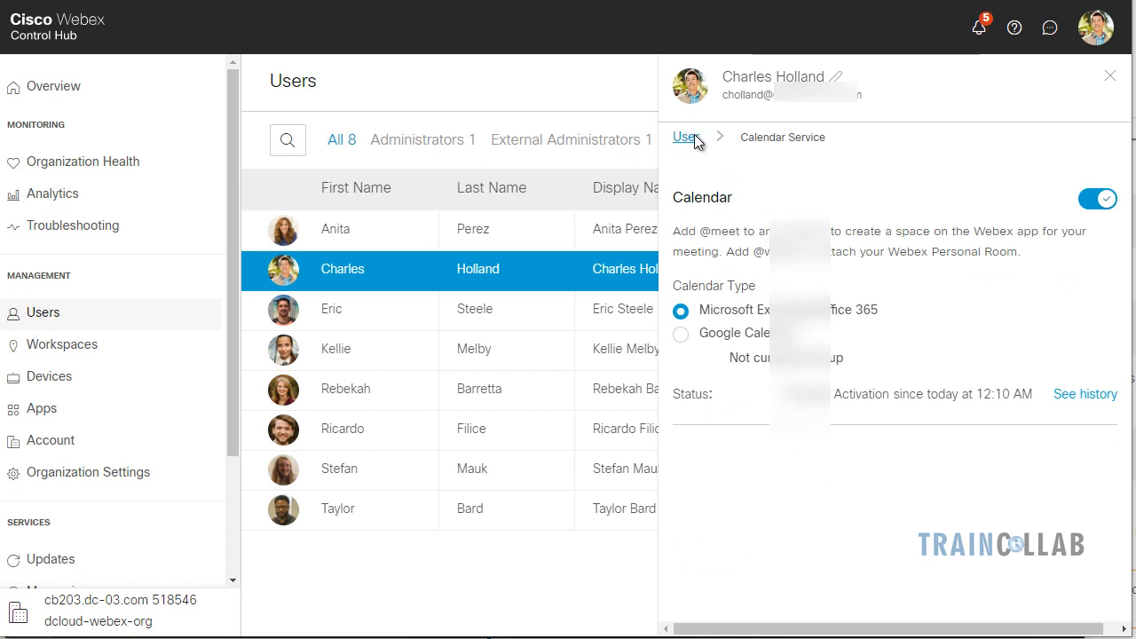
{"action": "left_click", "coordinate": [694, 135]}
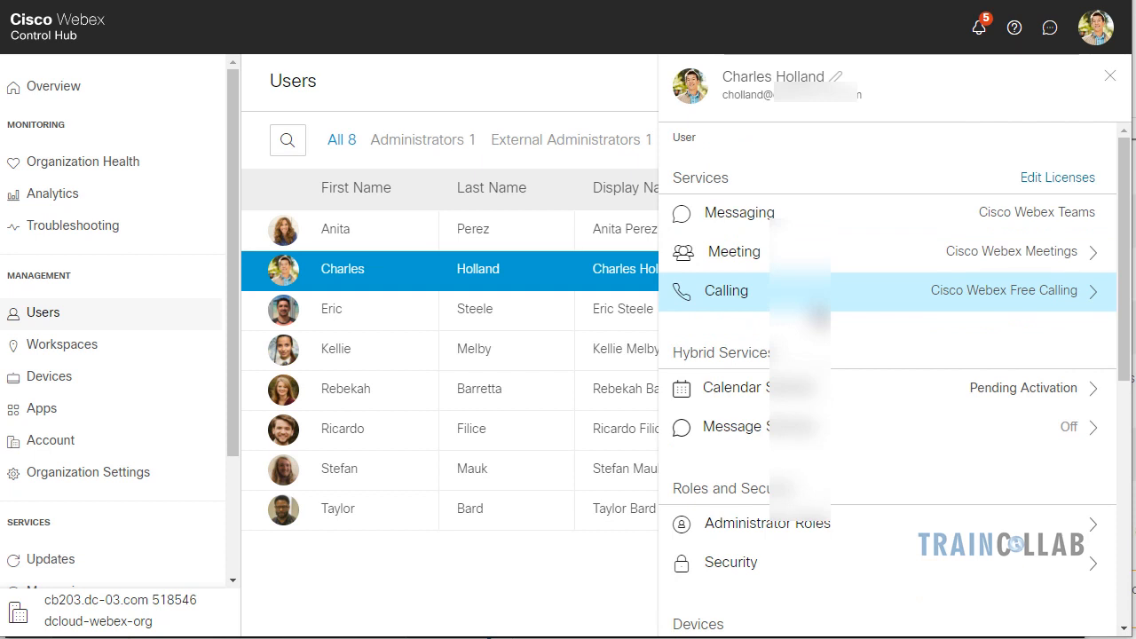
Enable Exchange/Office 365 calendar for the first user, save, and close the user panel
{"action": "left_click", "coordinate": [337, 234]}
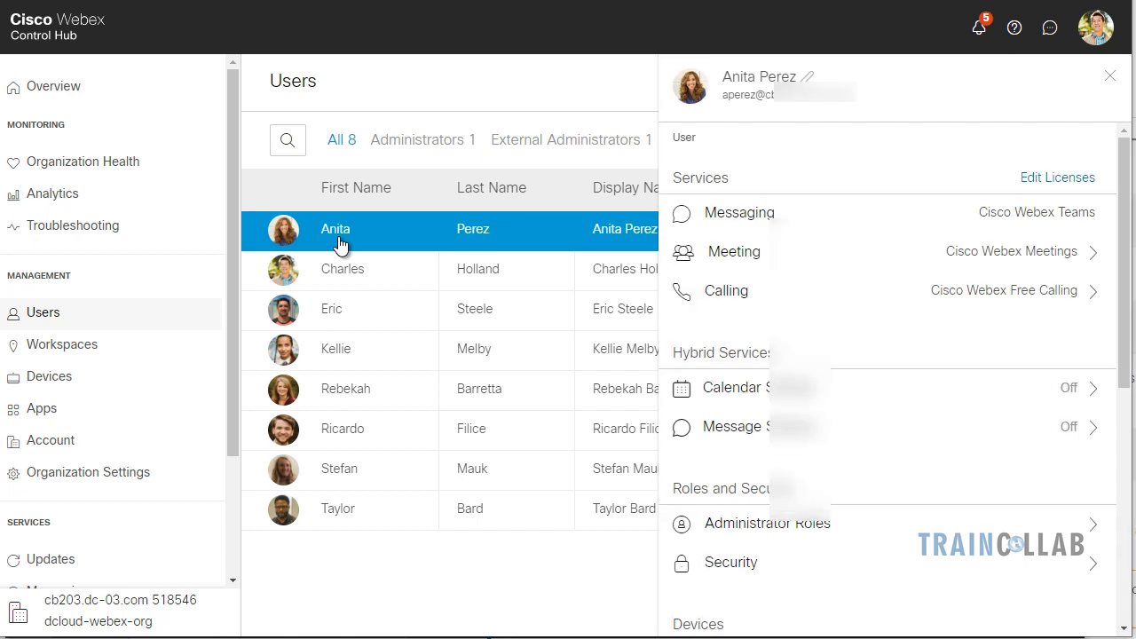
{"action": "left_click", "coordinate": [765, 393]}
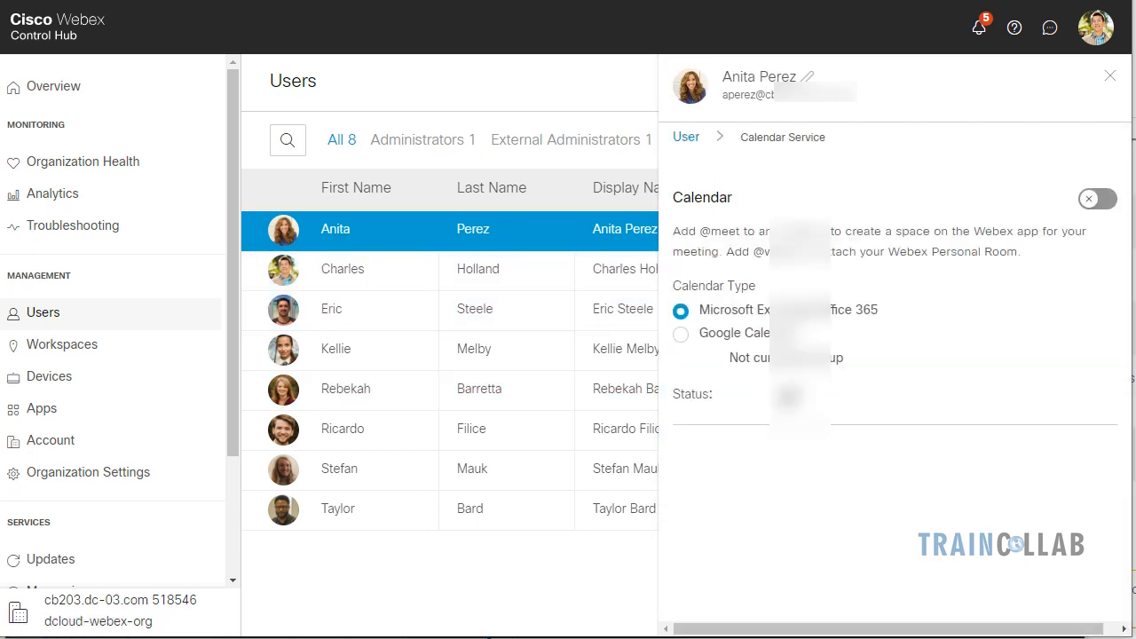
{"action": "left_click", "coordinate": [1100, 198]}
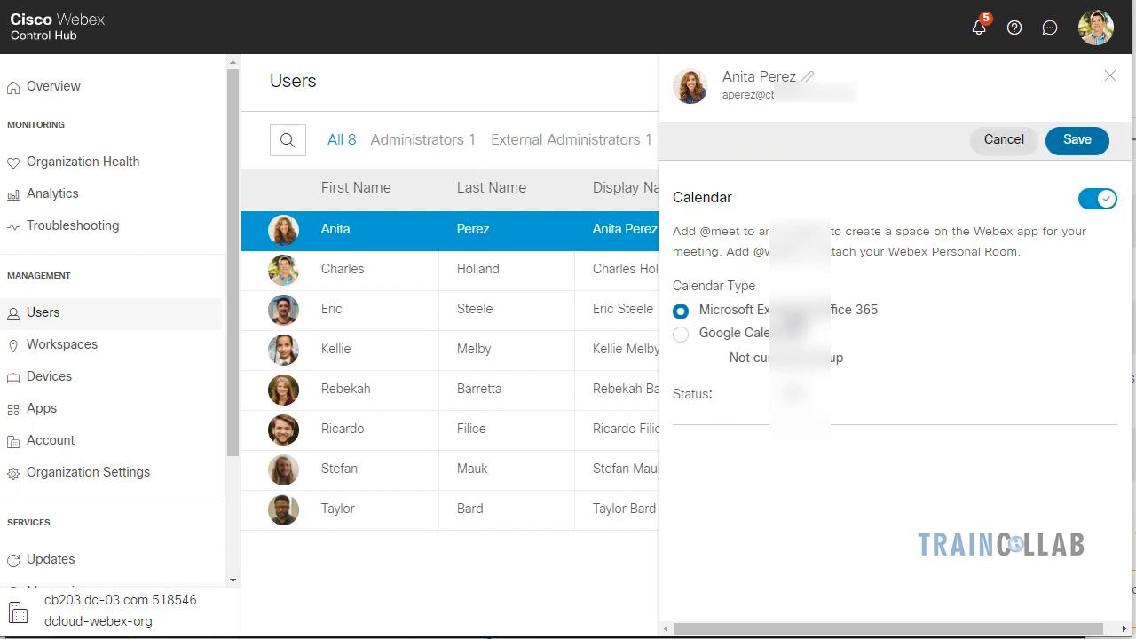
{"action": "left_click", "coordinate": [1074, 153]}
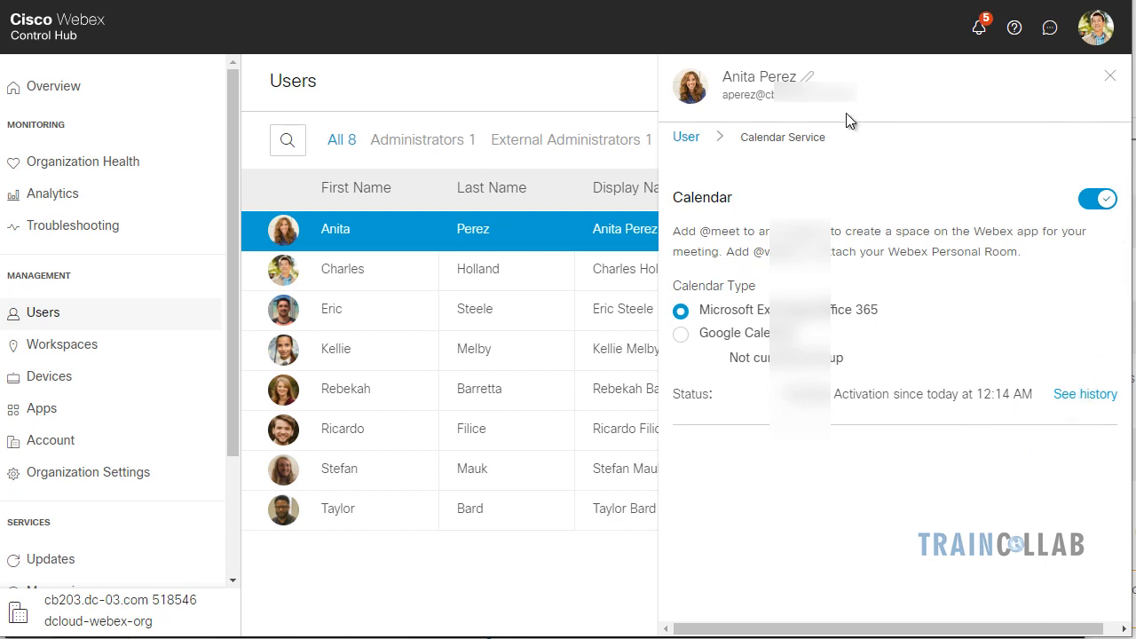
{"action": "left_click", "coordinate": [1111, 79]}
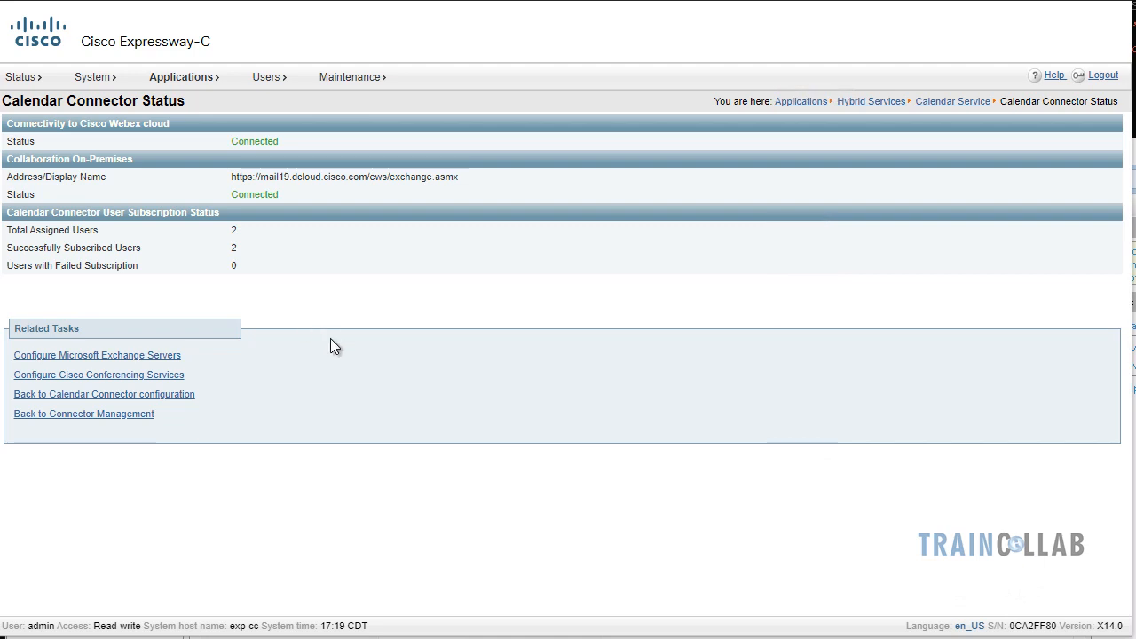
Open Calendar Connector Status and verify 2 of 2 assigned users are successfully subscribed
{"action": "mouse_move", "coordinate": [213, 84]}
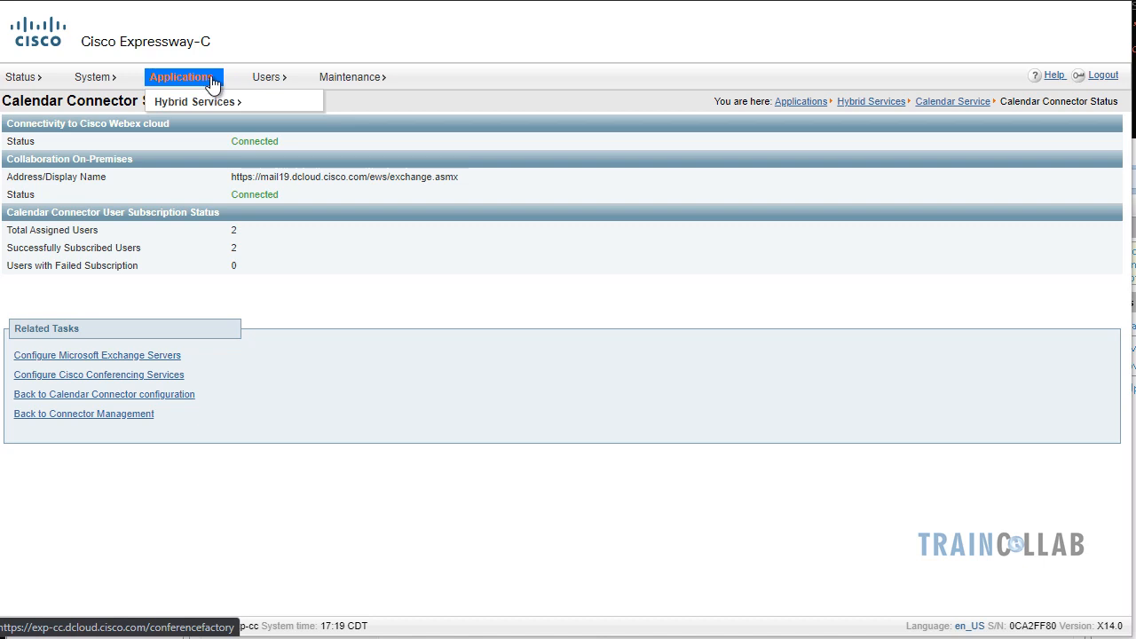
{"action": "mouse_move", "coordinate": [216, 105]}
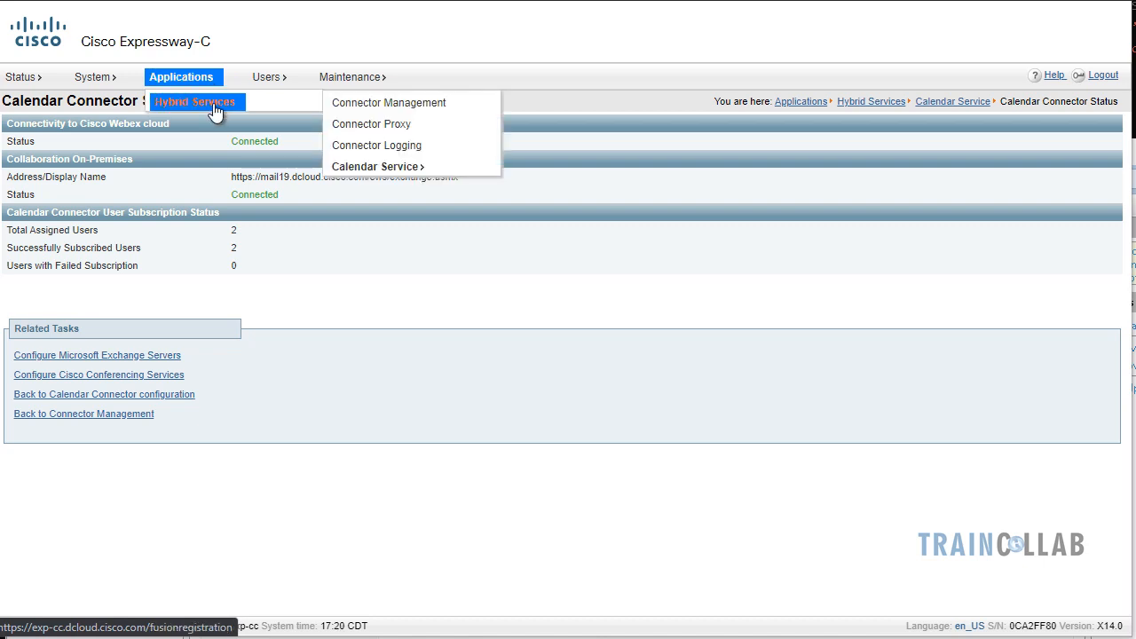
{"action": "mouse_move", "coordinate": [428, 169]}
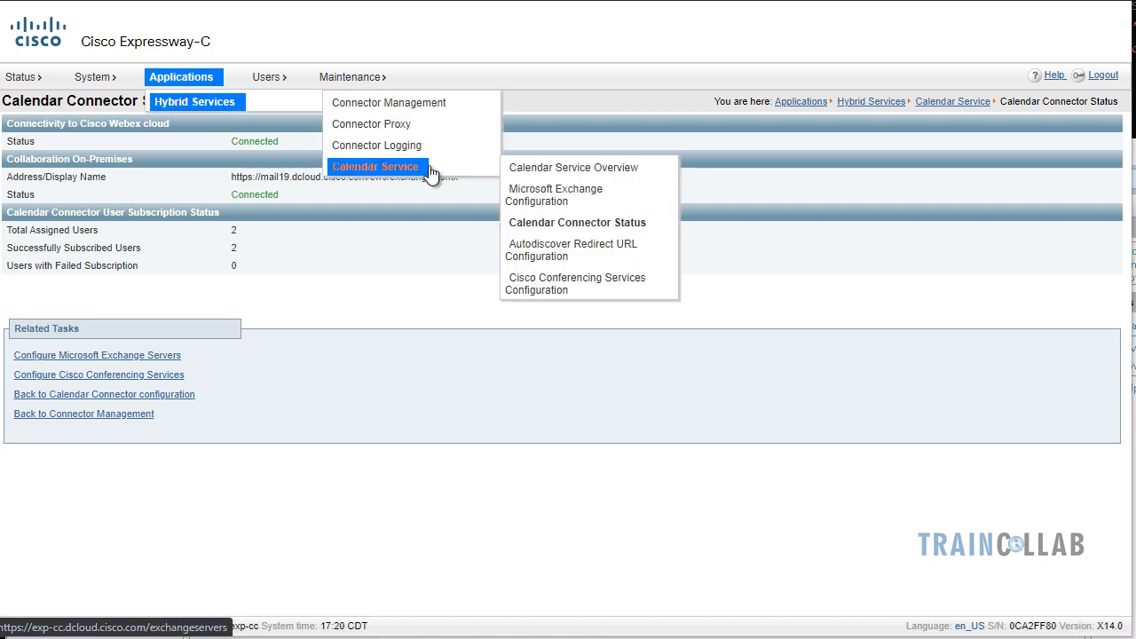
{"action": "left_click", "coordinate": [587, 231]}
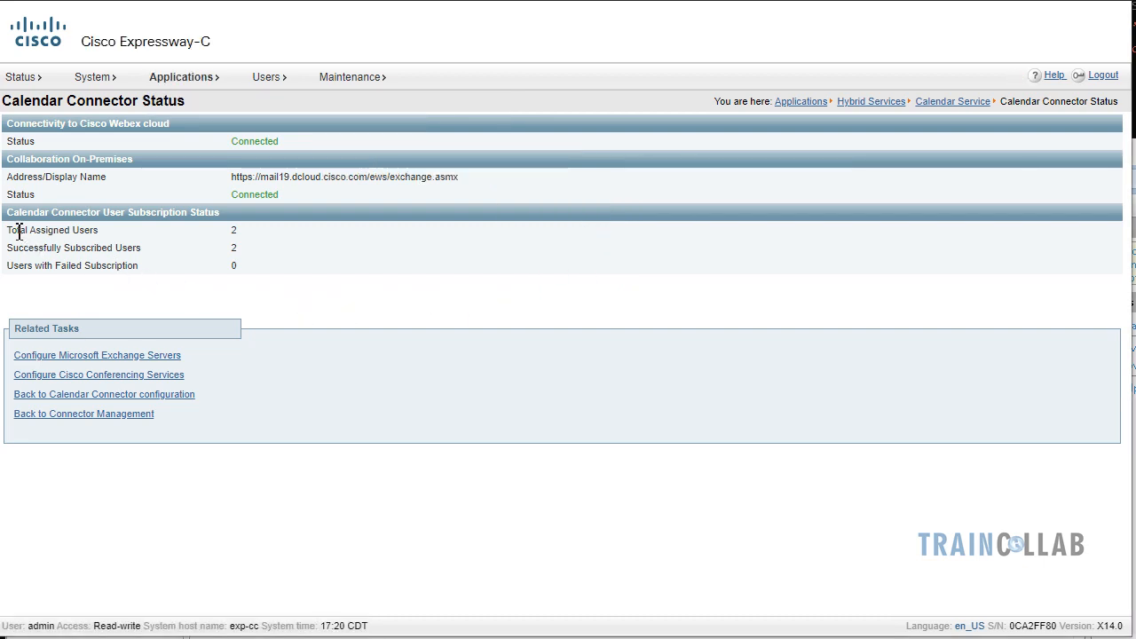
{"action": "left_click_drag", "start_coordinate": [18, 229], "coordinate": [244, 235]}
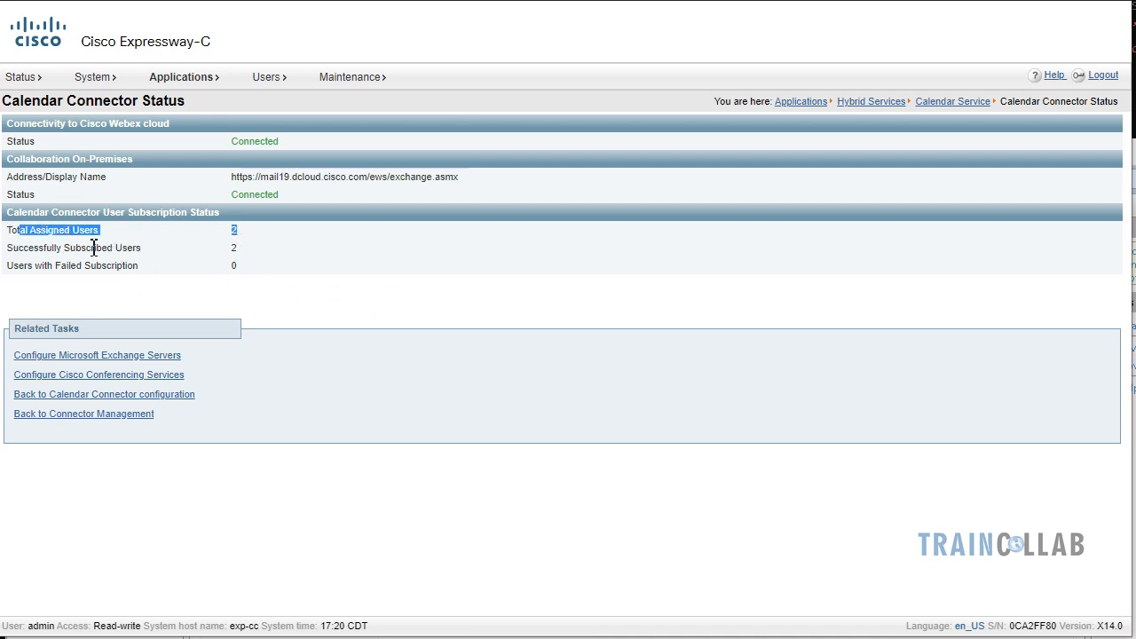
{"action": "left_click_drag", "start_coordinate": [46, 248], "coordinate": [254, 254]}
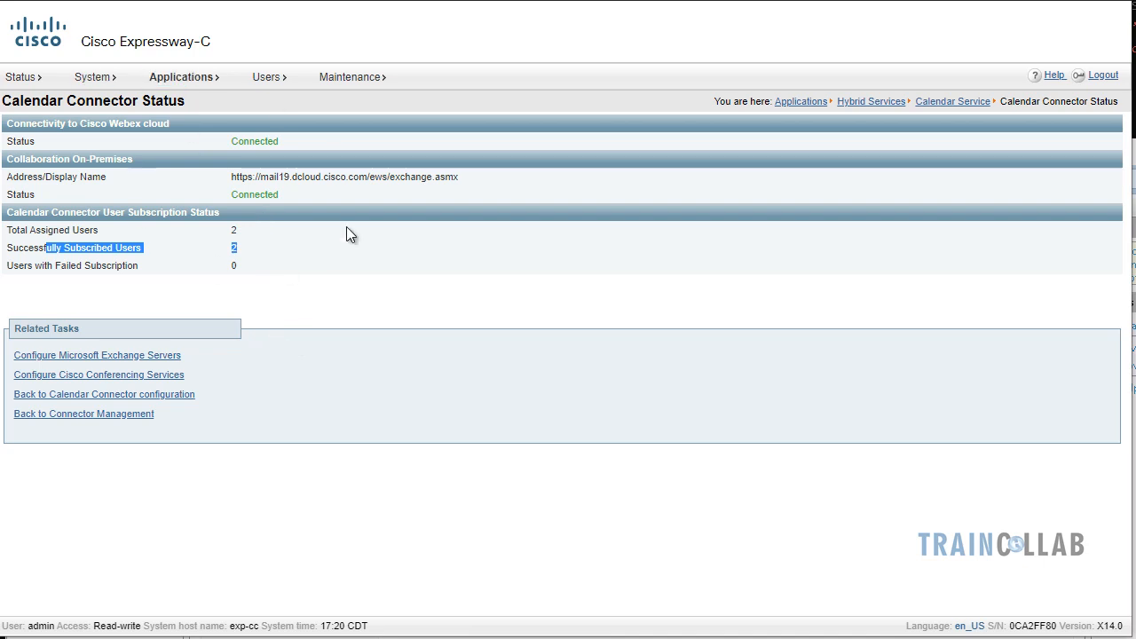
{"action": "left_click", "coordinate": [254, 266]}
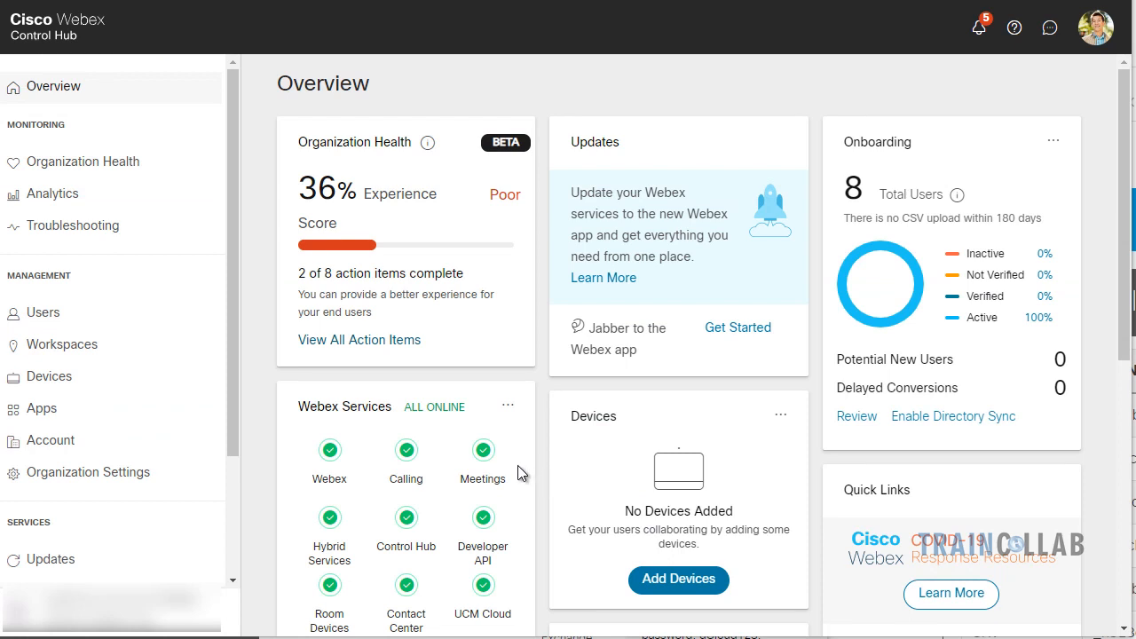
Go to Workspaces and open the Add Workspace dialog
{"action": "left_click", "coordinate": [104, 356]}
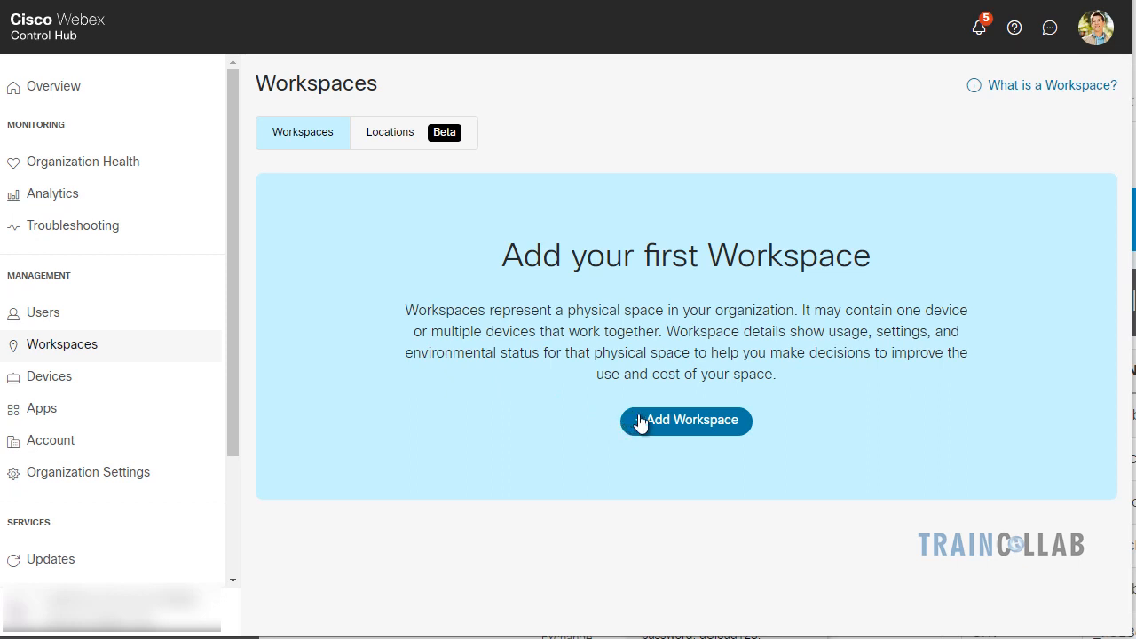
{"action": "left_click", "coordinate": [666, 430]}
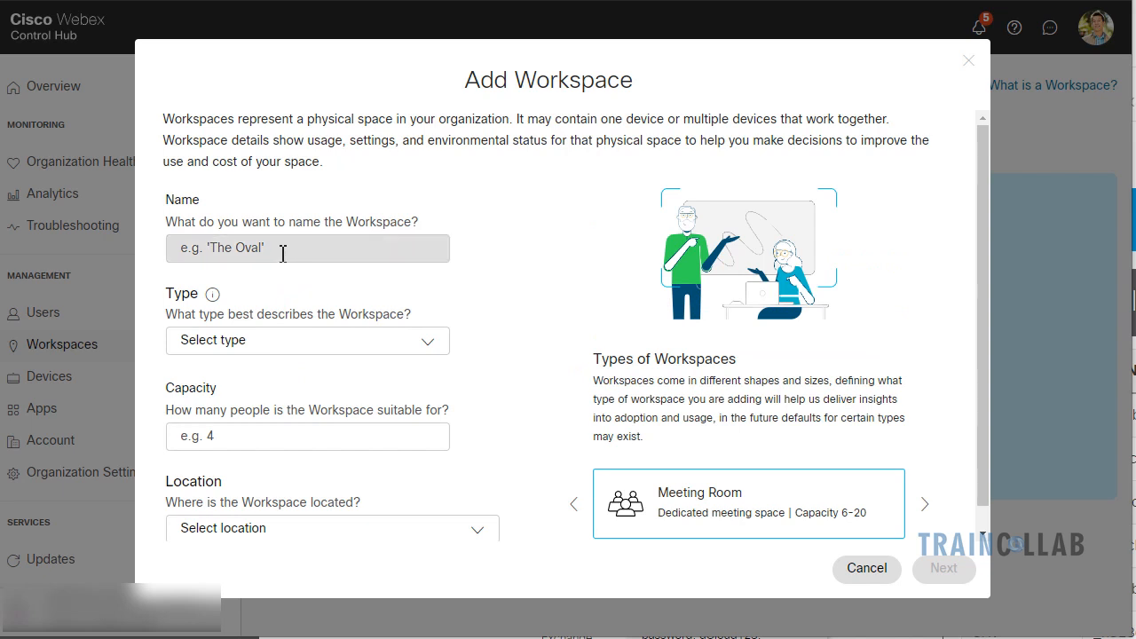
Paste the DX80 workspace name into the Name field
{"action": "left_click", "coordinate": [282, 253]}
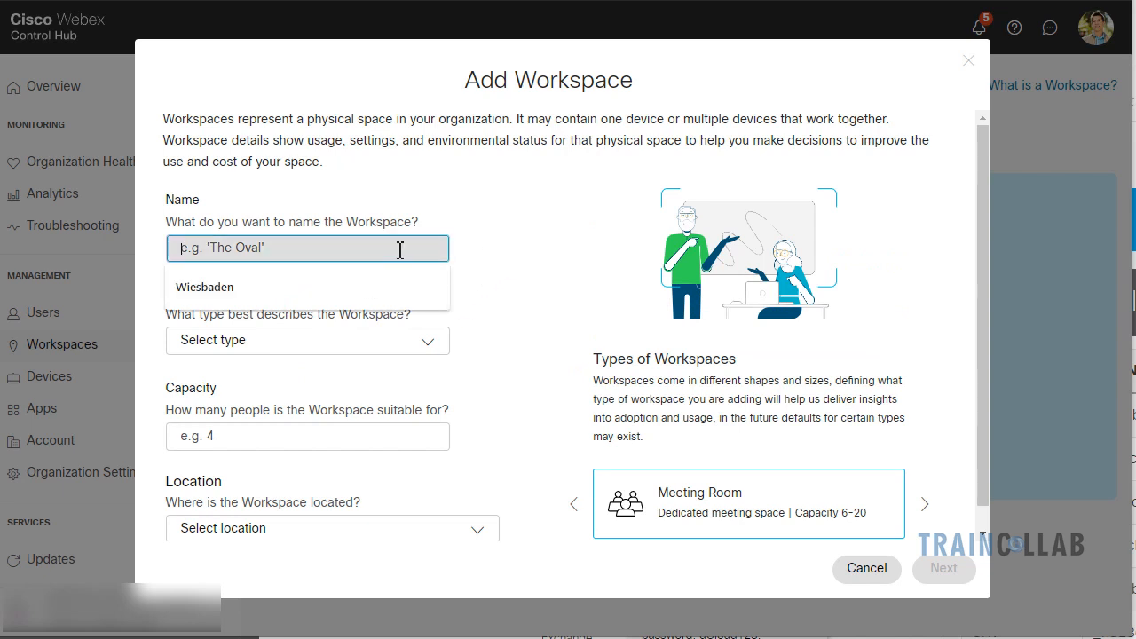
{"action": "left_click", "coordinate": [507, 235]}
{"action": "left_click", "coordinate": [335, 247]}
{"action": "type", "text": "Cholland's DX80"}
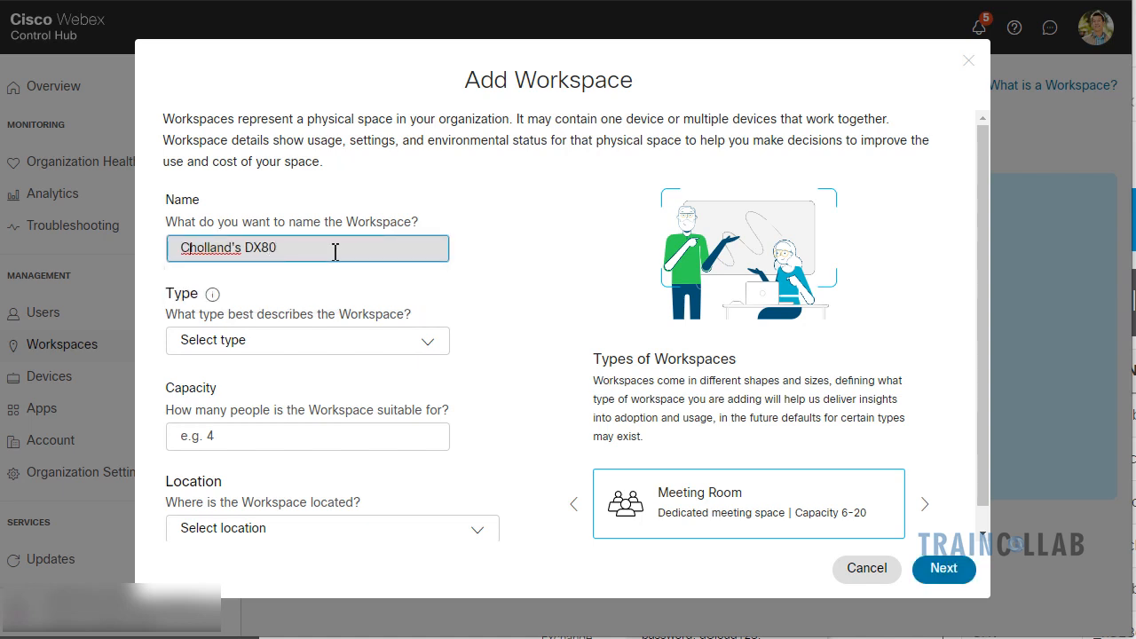
Set the workspace type to Desk with capacity 1, no location, and continue
{"action": "left_click", "coordinate": [431, 346]}
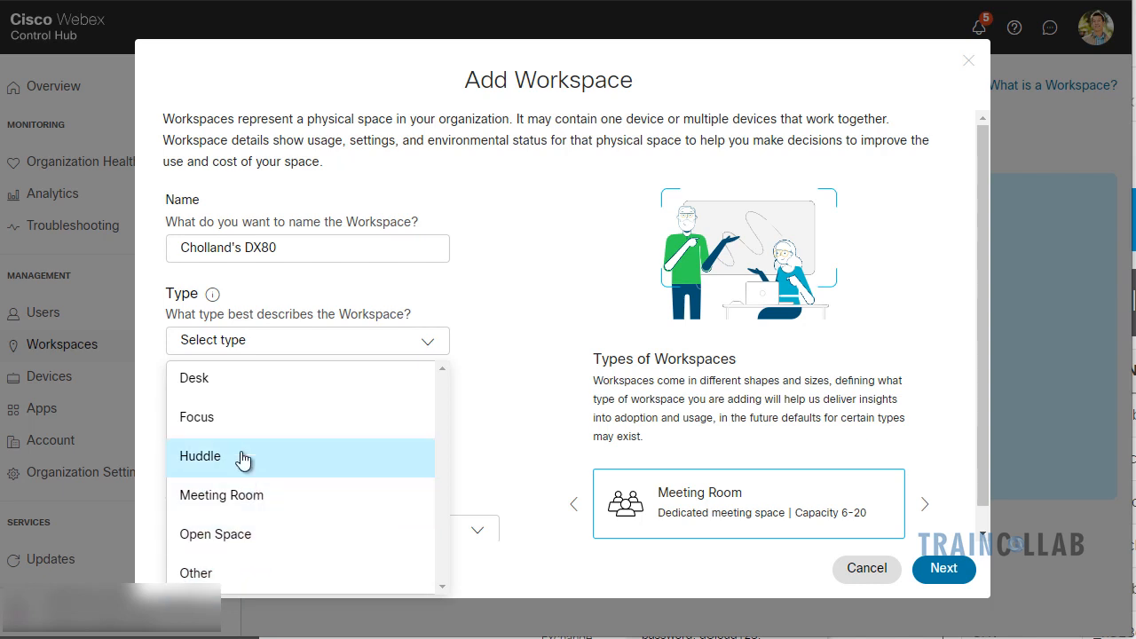
{"action": "left_click", "coordinate": [232, 380]}
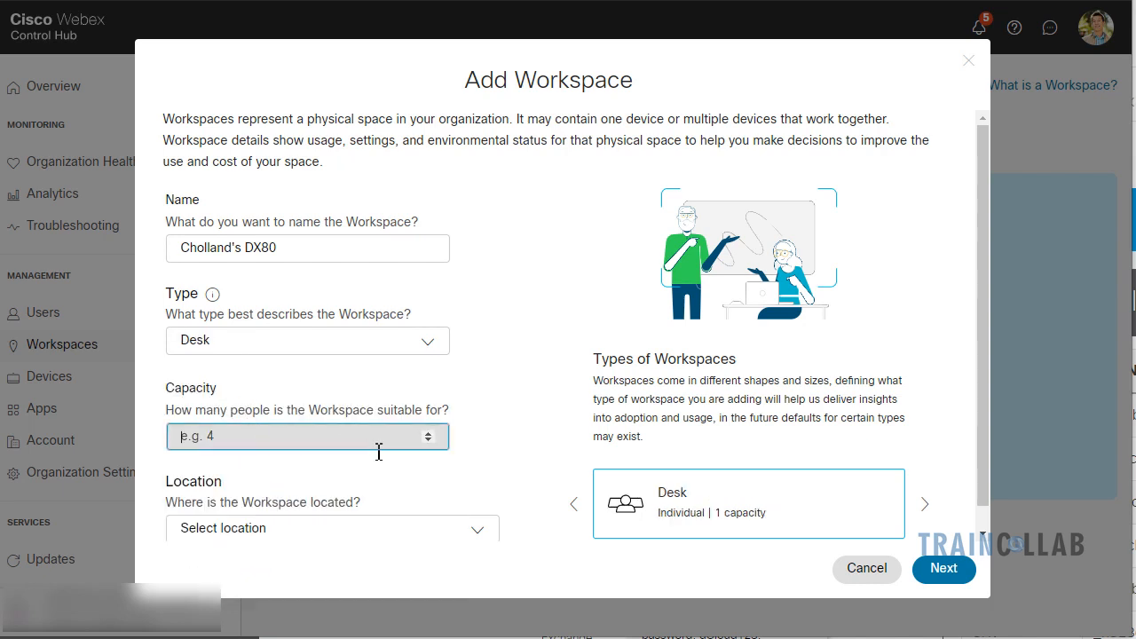
{"action": "left_click", "coordinate": [429, 432]}
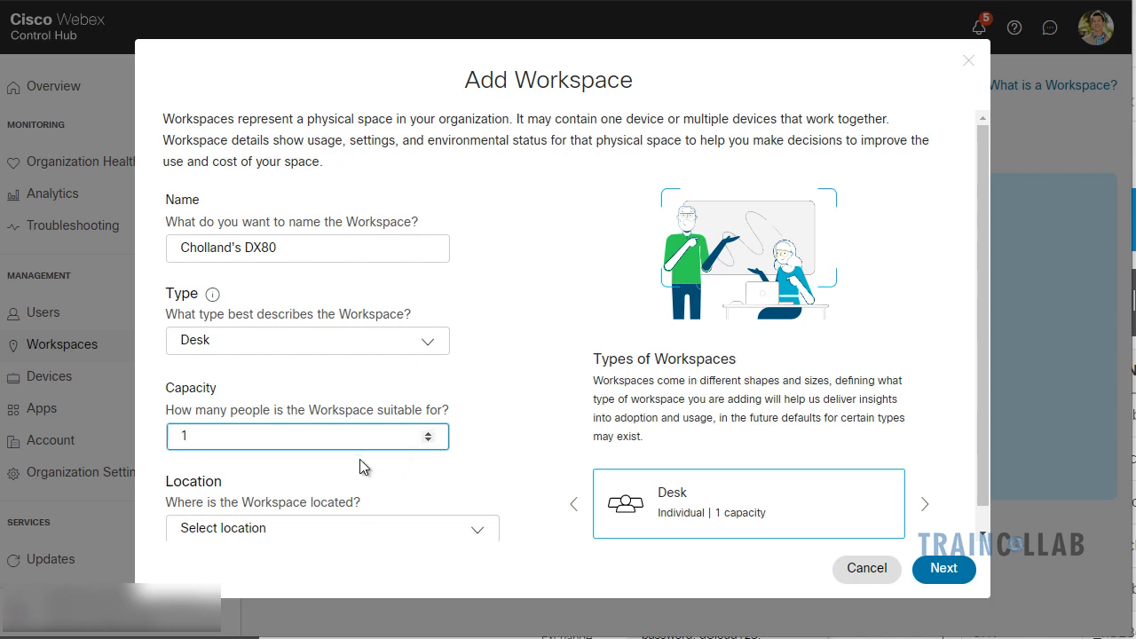
{"action": "left_click", "coordinate": [423, 479]}
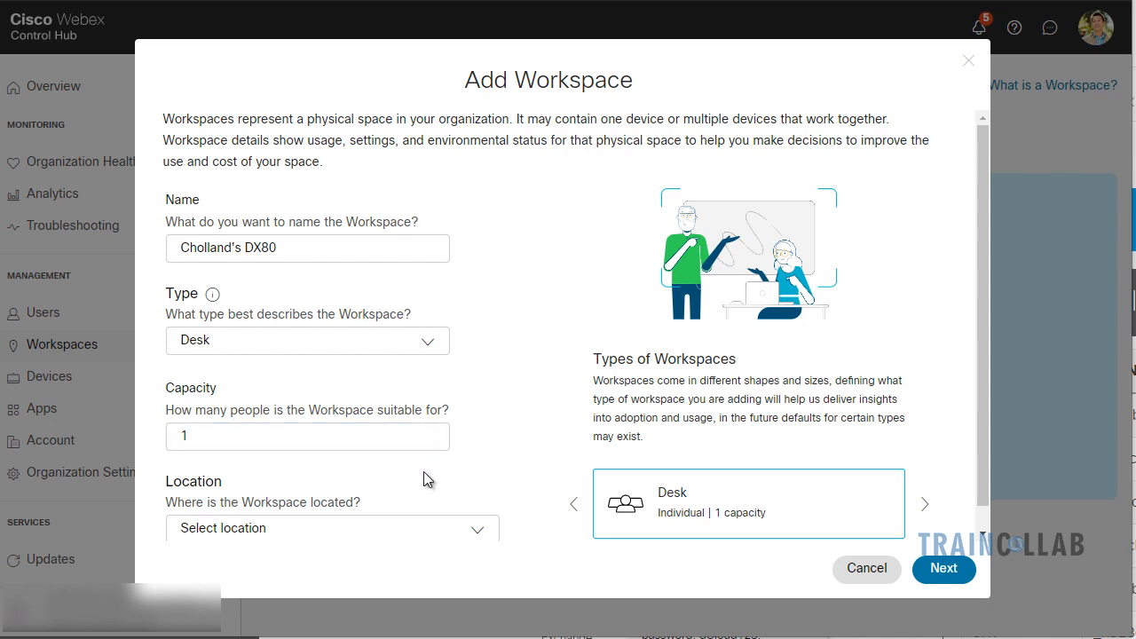
{"action": "scroll", "coordinate": [423, 472], "scroll_direction": "down", "scroll_amount": 1}
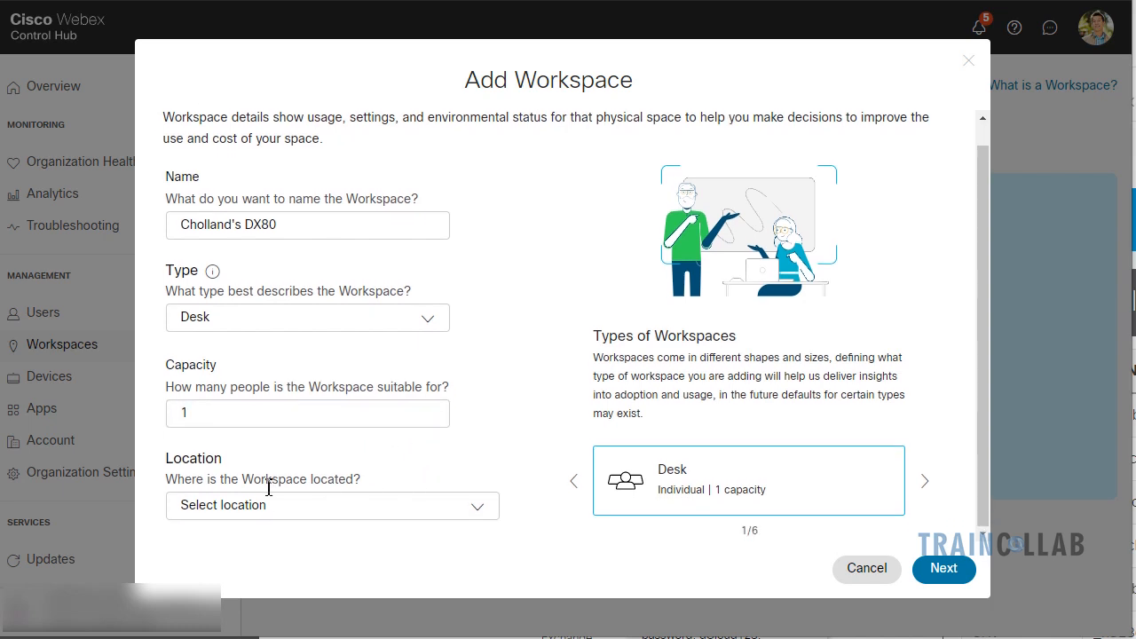
{"action": "left_click", "coordinate": [470, 518]}
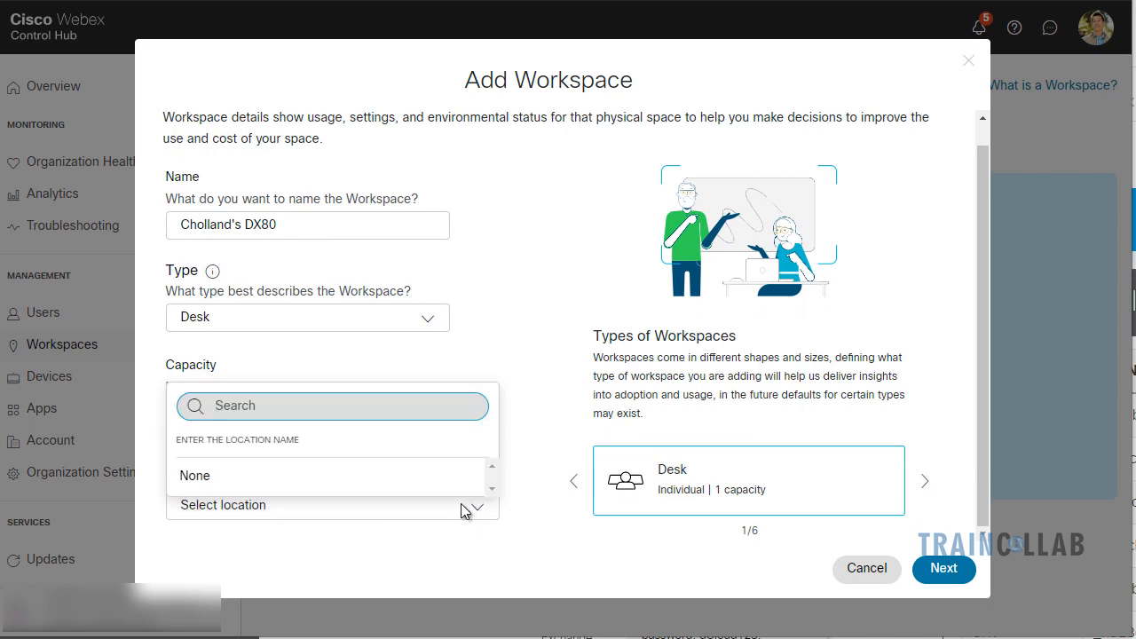
{"action": "left_click", "coordinate": [530, 555]}
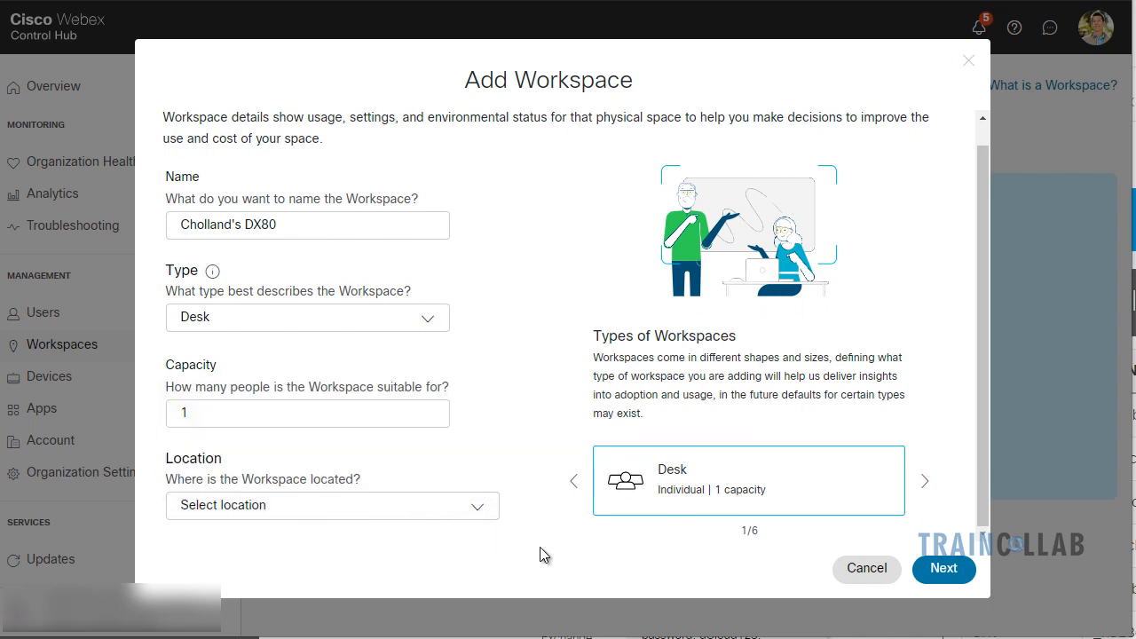
{"action": "left_click", "coordinate": [946, 569]}
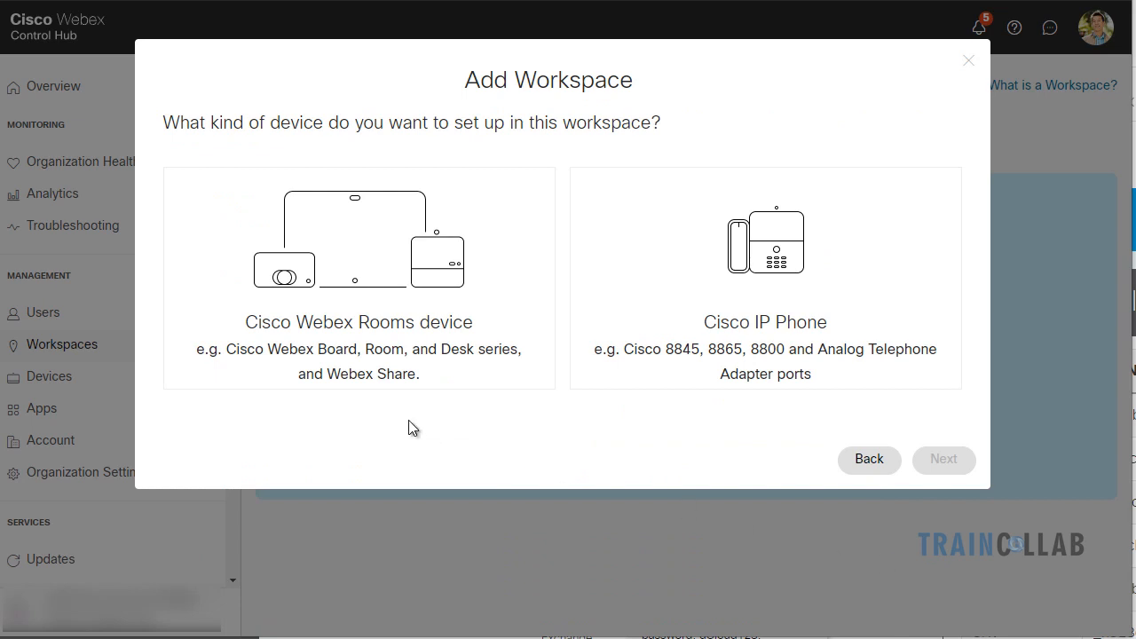
Choose a Webex Rooms device, turn on Calendar, and start entering the device mailbox e-mail
{"action": "left_click", "coordinate": [332, 276]}
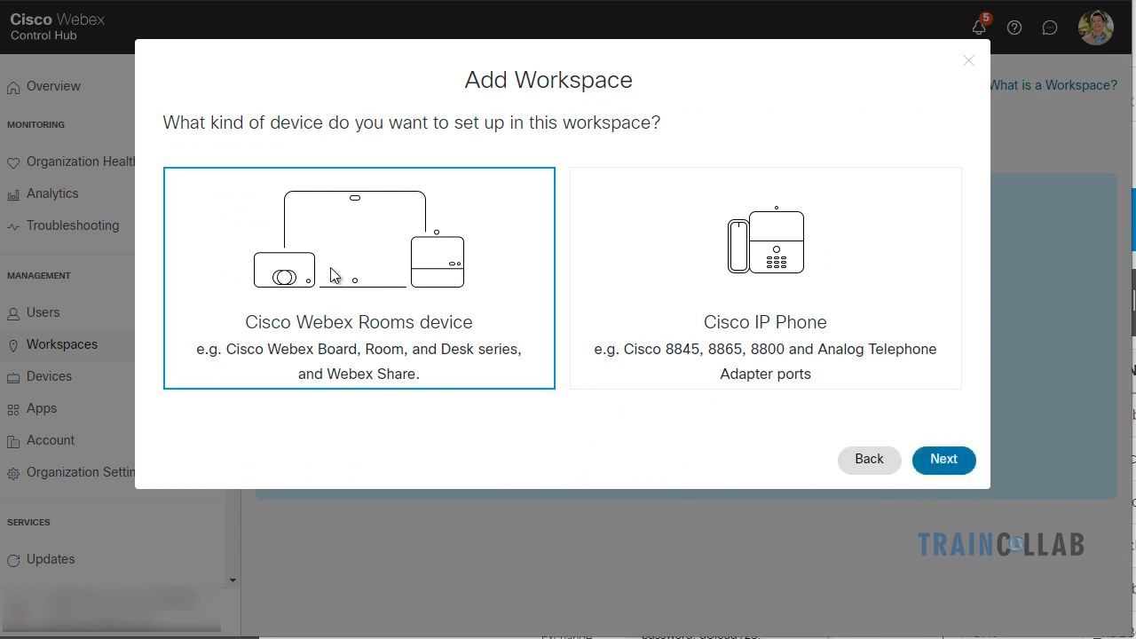
{"action": "left_click", "coordinate": [943, 460]}
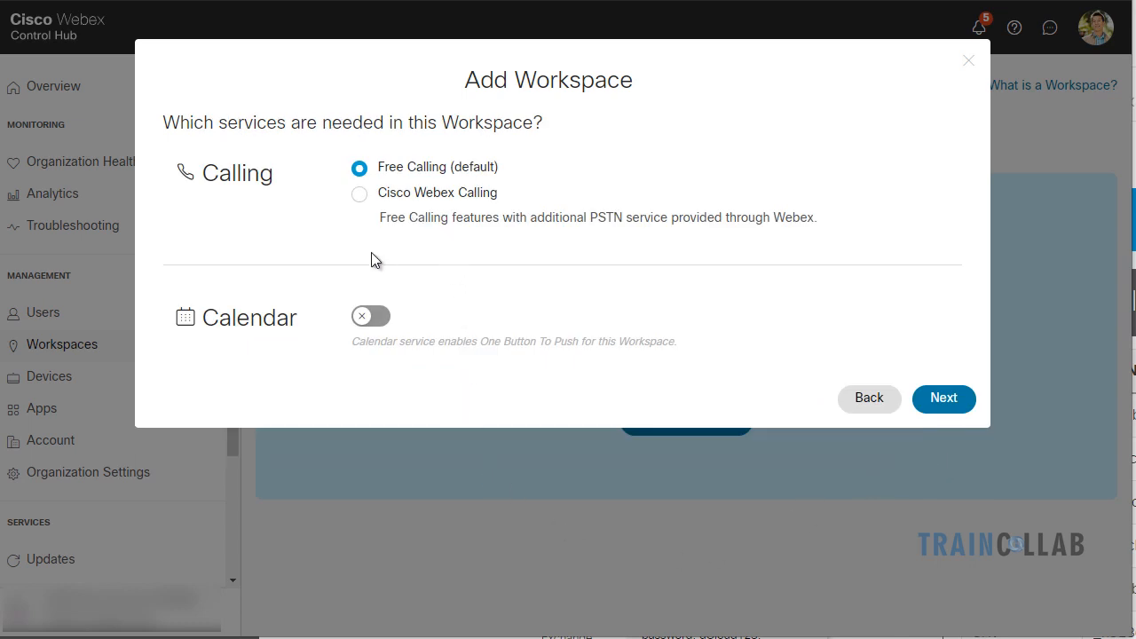
{"action": "left_click", "coordinate": [374, 319]}
{"action": "left_click", "coordinate": [943, 399]}
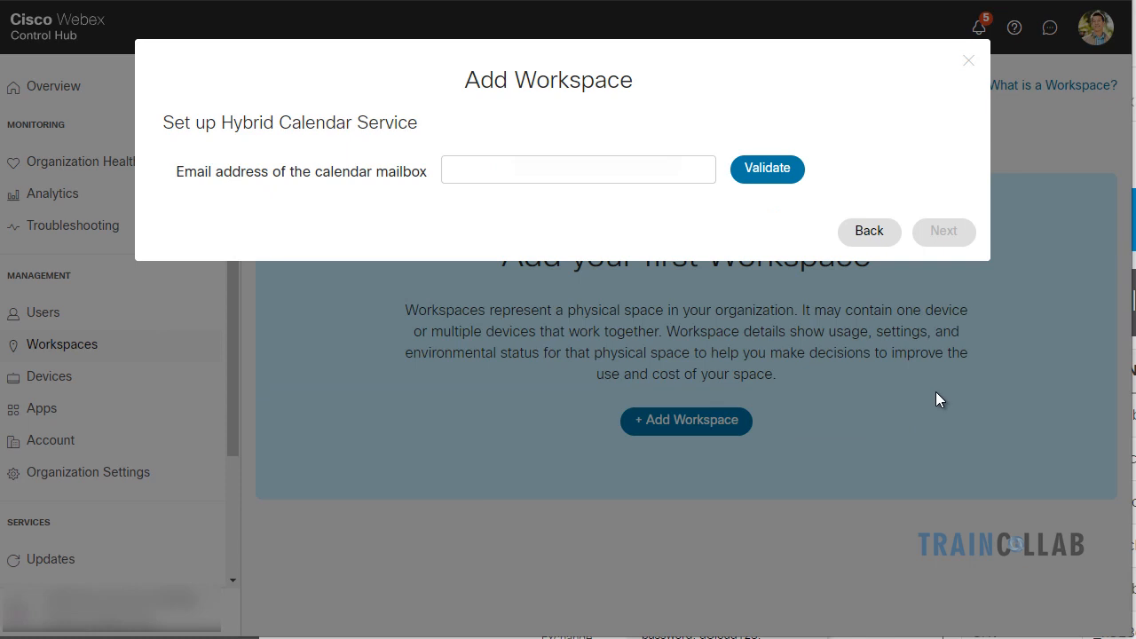
{"action": "left_click", "coordinate": [477, 172]}
{"action": "type", "text": "cho"}
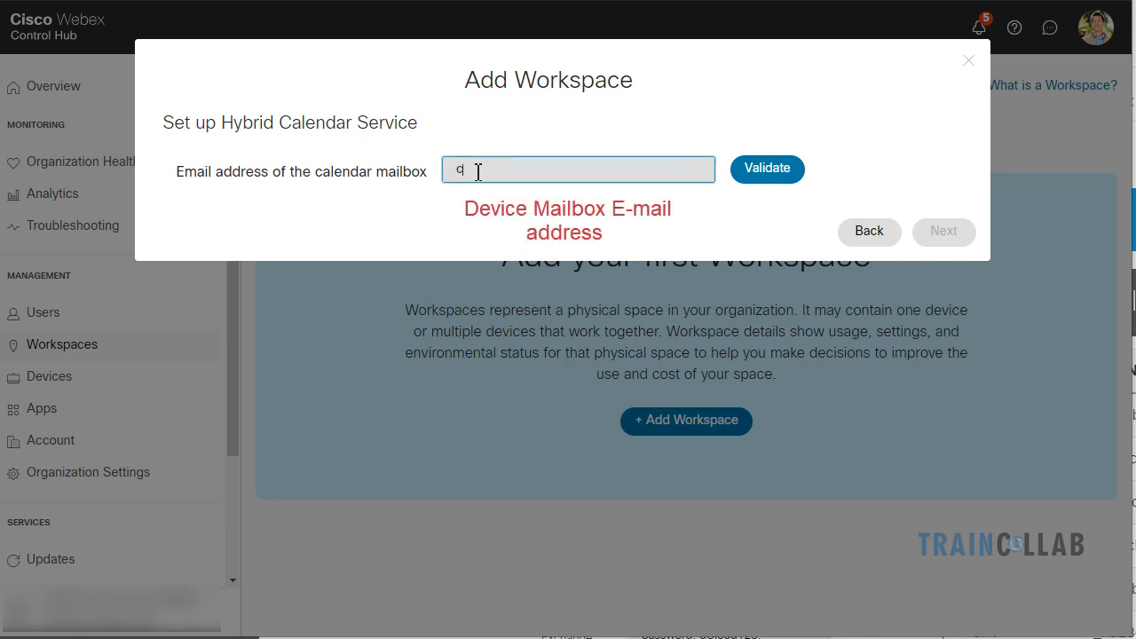
{"action": "type", "text": "lla"}
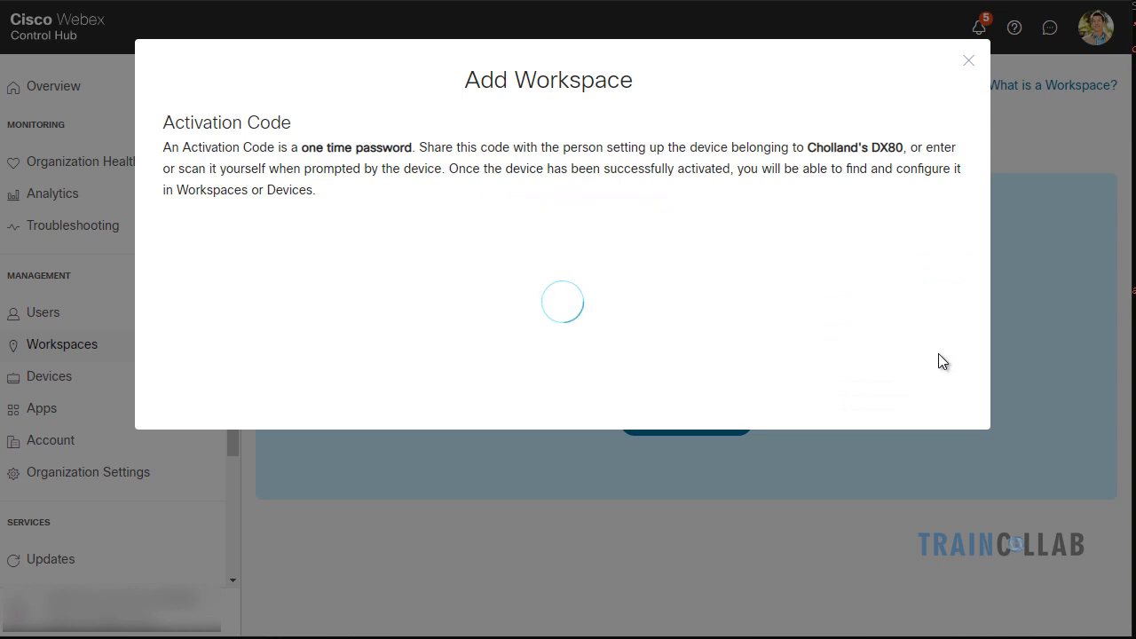
Copy the DX80 workspace's one-time activation code
{"action": "left_click", "coordinate": [683, 408]}
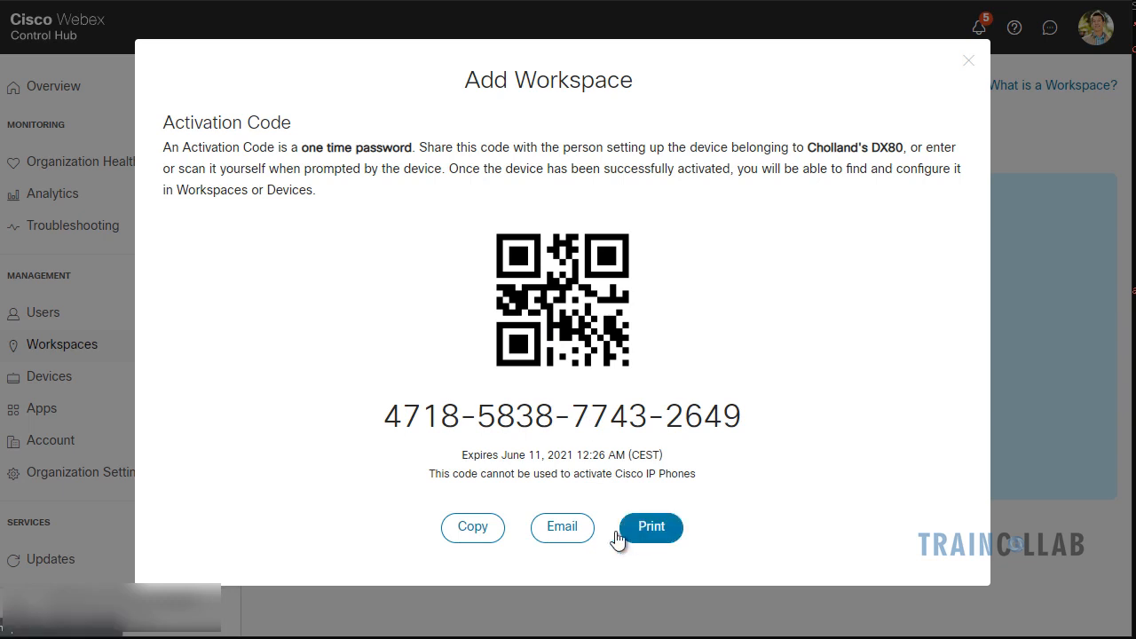
{"action": "left_click", "coordinate": [477, 537]}
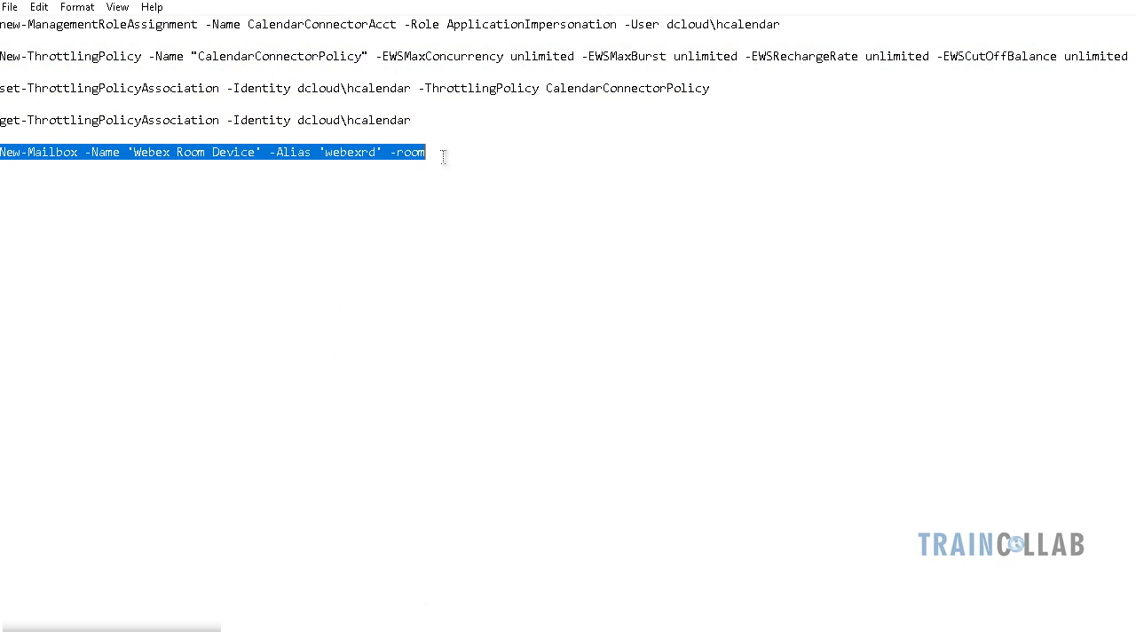
Replace all the Notepad text with the copied activation code
{"action": "left_click", "coordinate": [444, 157]}
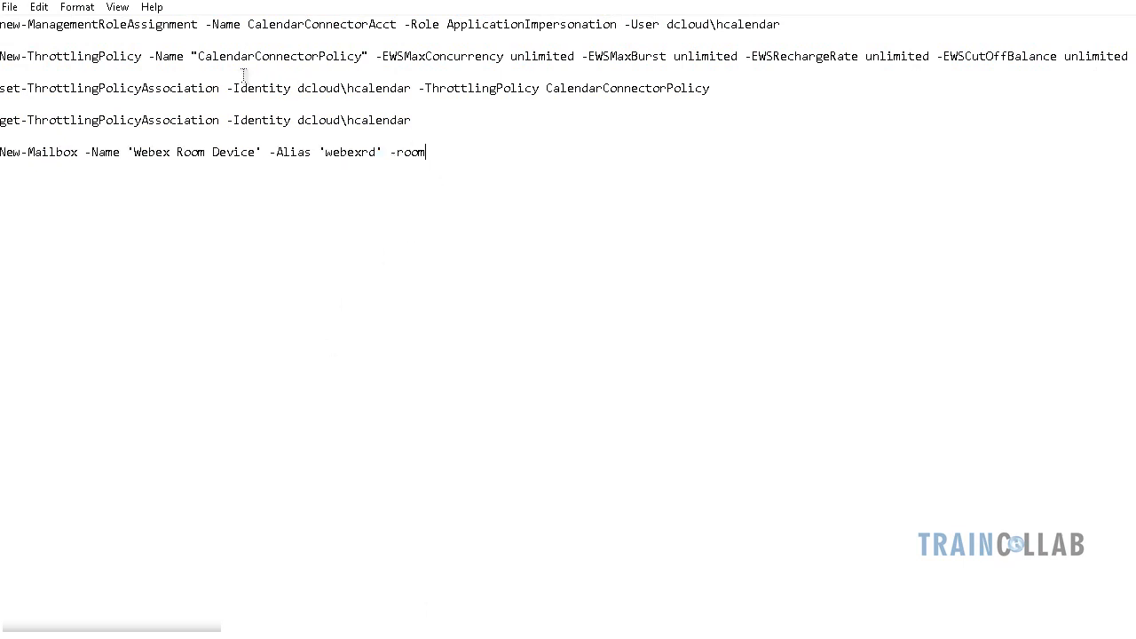
{"action": "key", "text": "ctrl+a"}
{"action": "key", "text": "ctrl+v"}
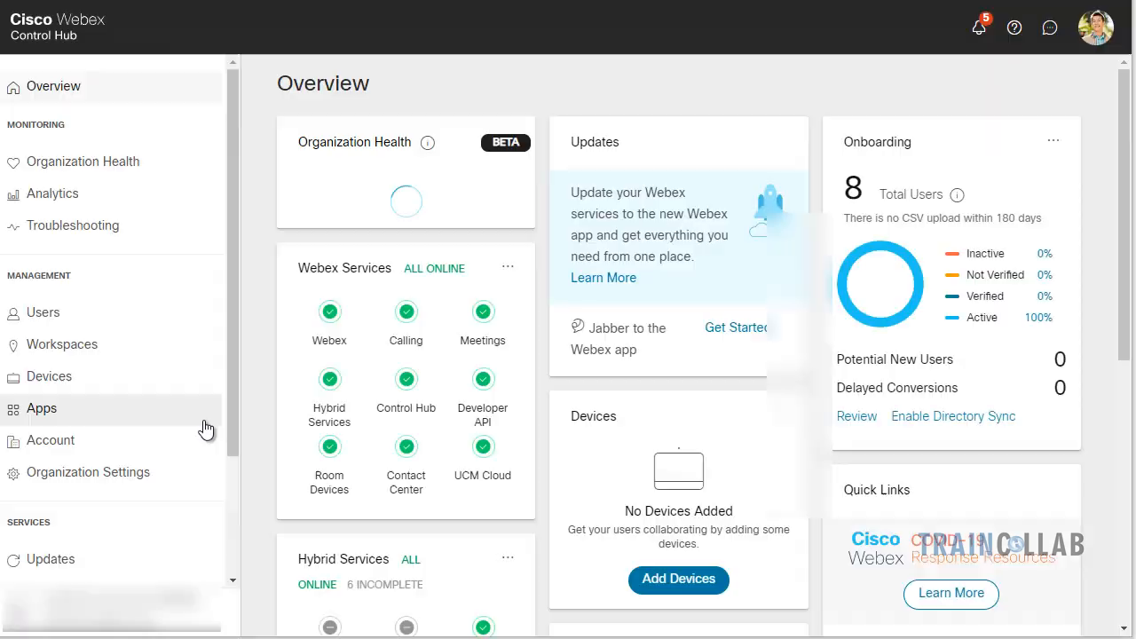
Open the Users list and a user's details
{"action": "left_click", "coordinate": [64, 316]}
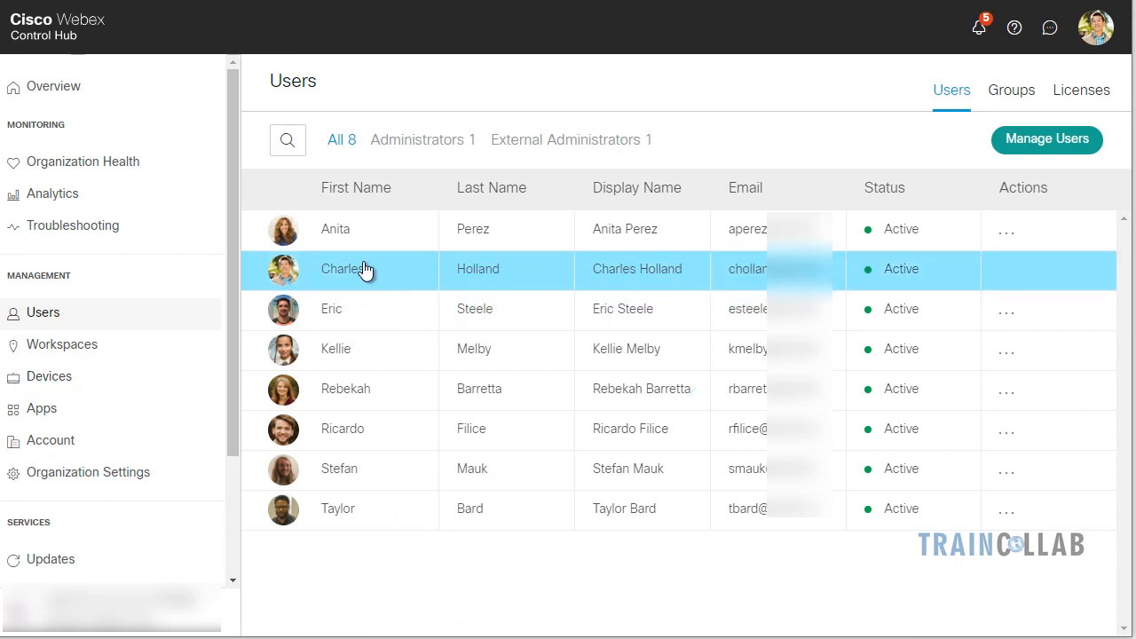
{"action": "left_click", "coordinate": [359, 266]}
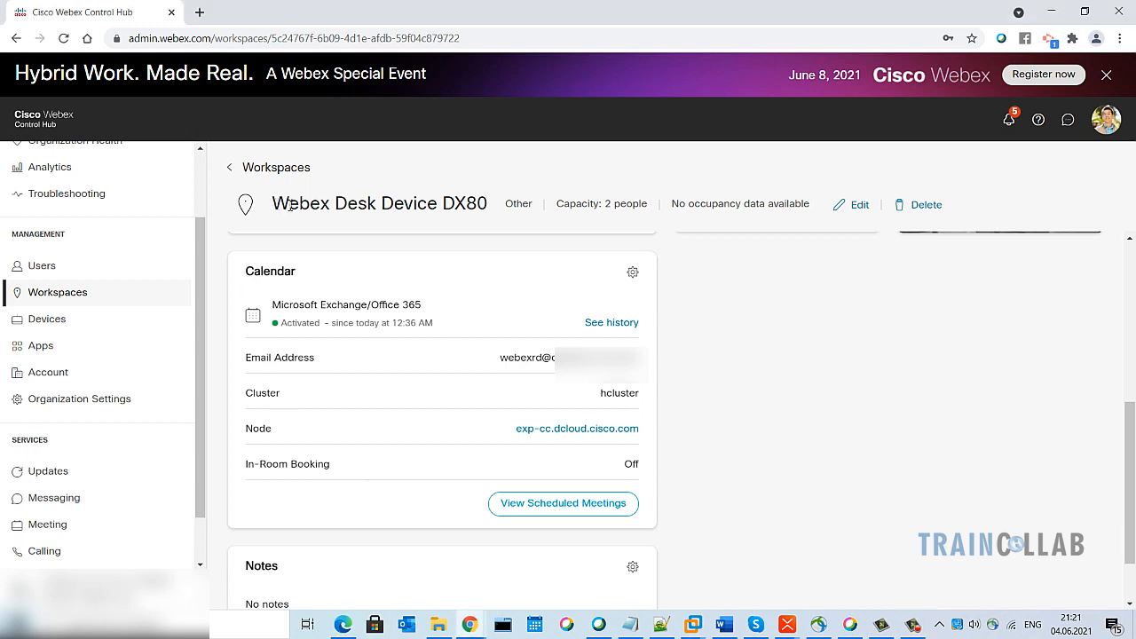
{"action": "left_click_drag", "start_coordinate": [269, 204], "coordinate": [483, 205]}
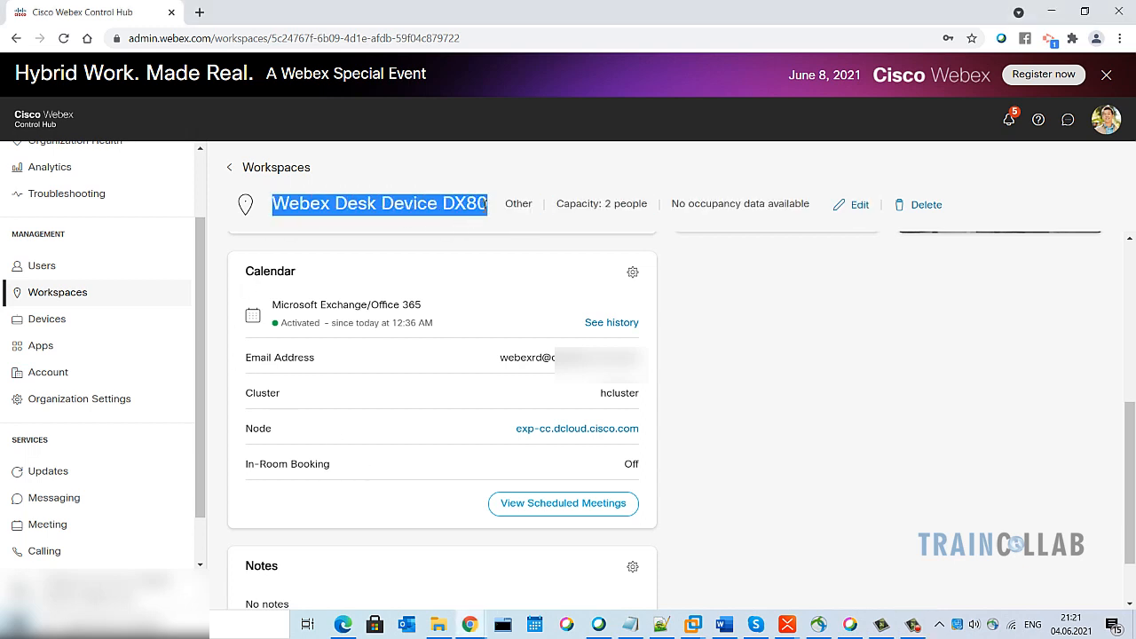
{"action": "left_click", "coordinate": [483, 205]}
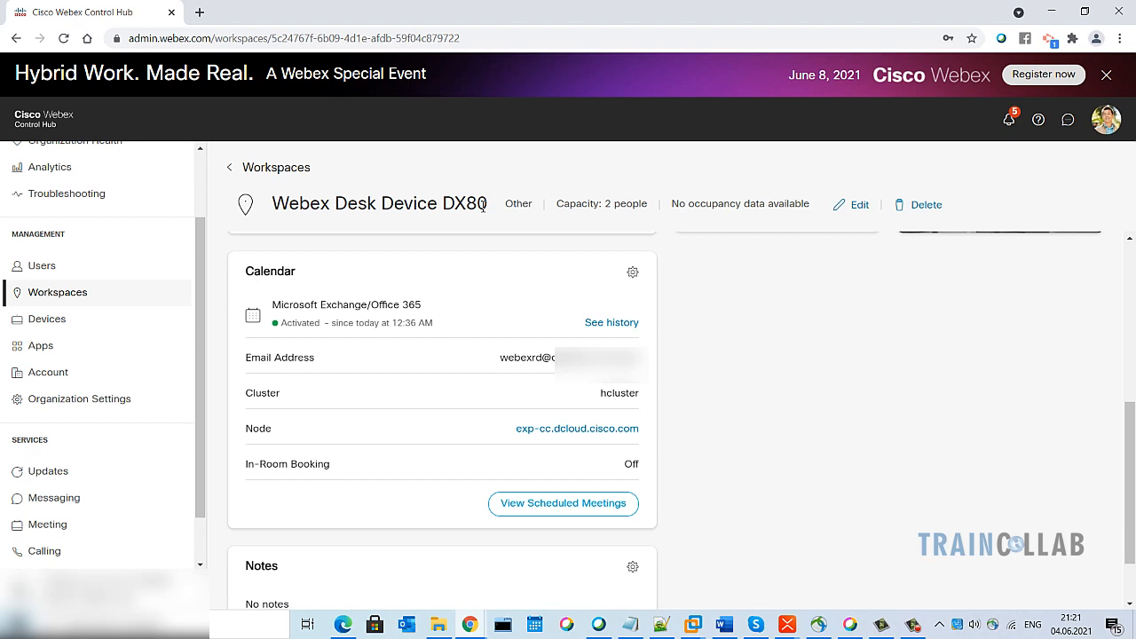
{"action": "left_click_drag", "start_coordinate": [246, 357], "coordinate": [322, 363]}
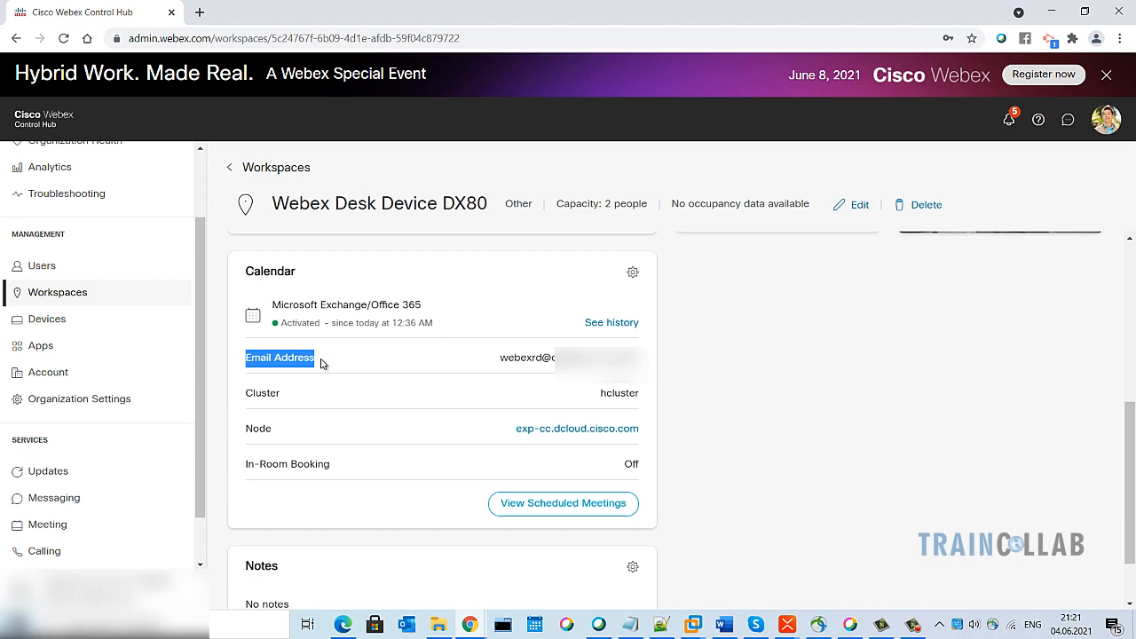
{"action": "scroll", "coordinate": [451, 382], "scroll_direction": "up", "scroll_amount": 1}
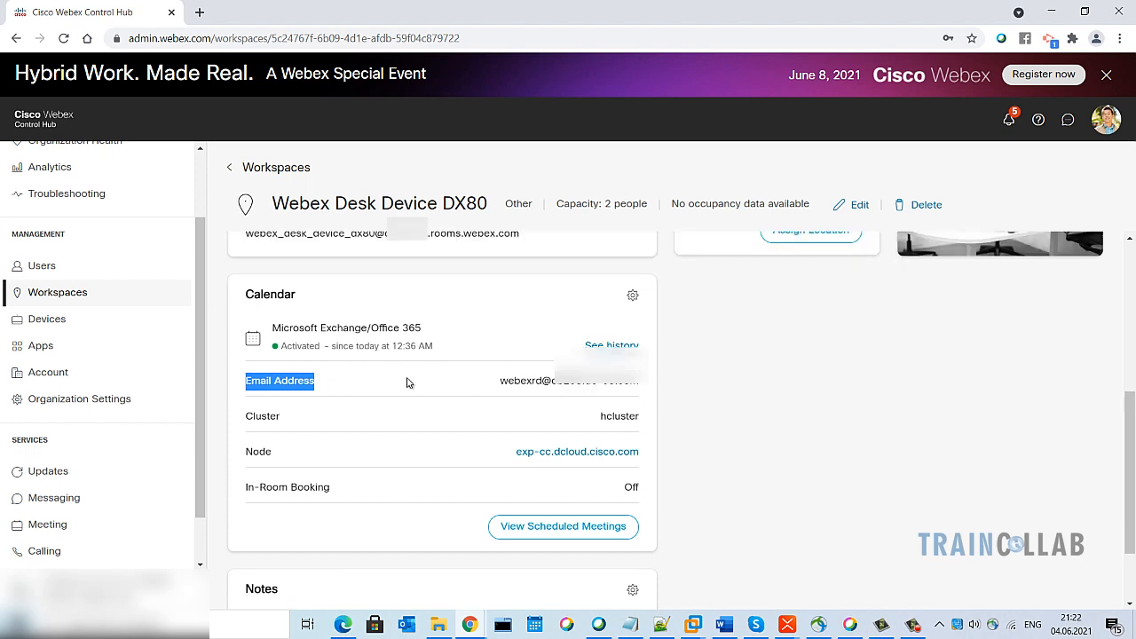
{"action": "left_click", "coordinate": [406, 383]}
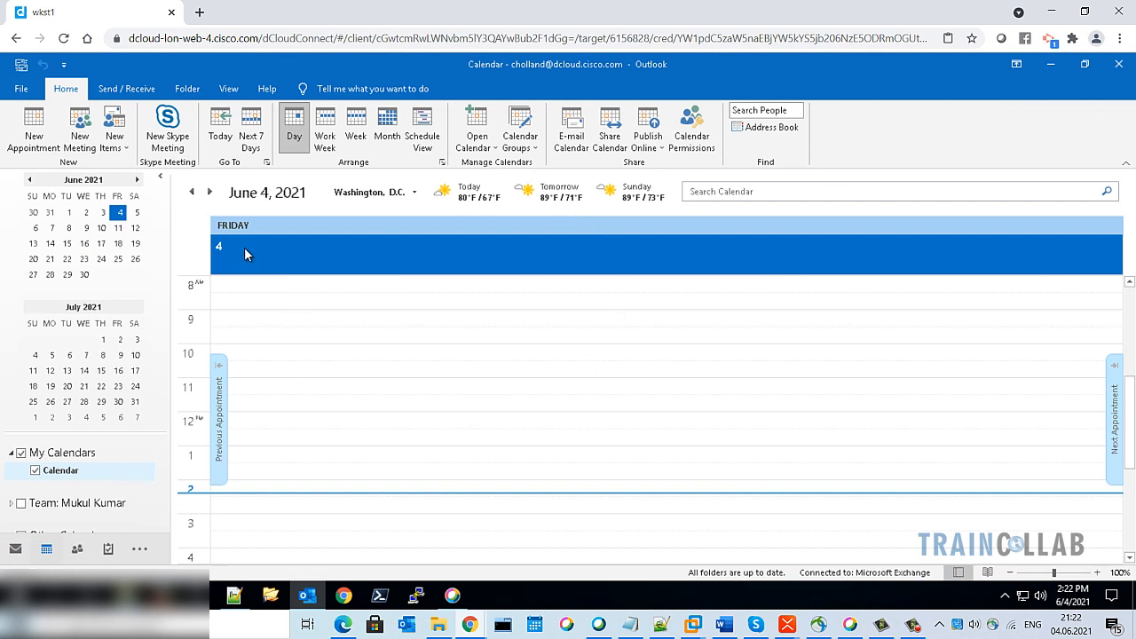
Start a new meeting invitation, dismiss the overdue reminder, and add two colleagues as attendees
{"action": "left_click", "coordinate": [80, 127]}
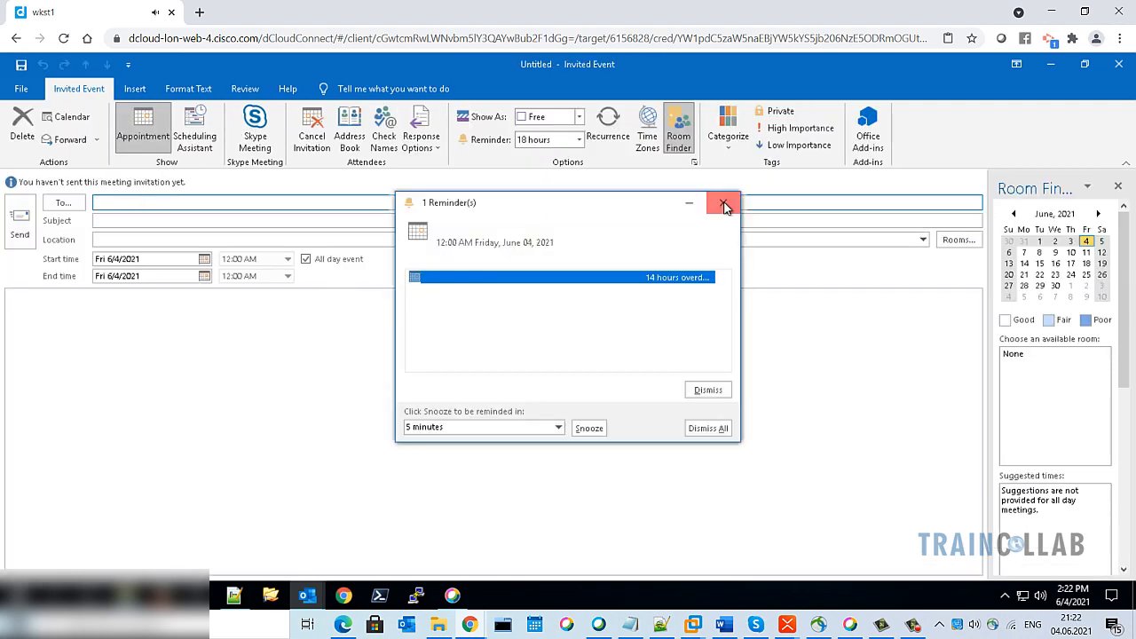
{"action": "left_click", "coordinate": [724, 205]}
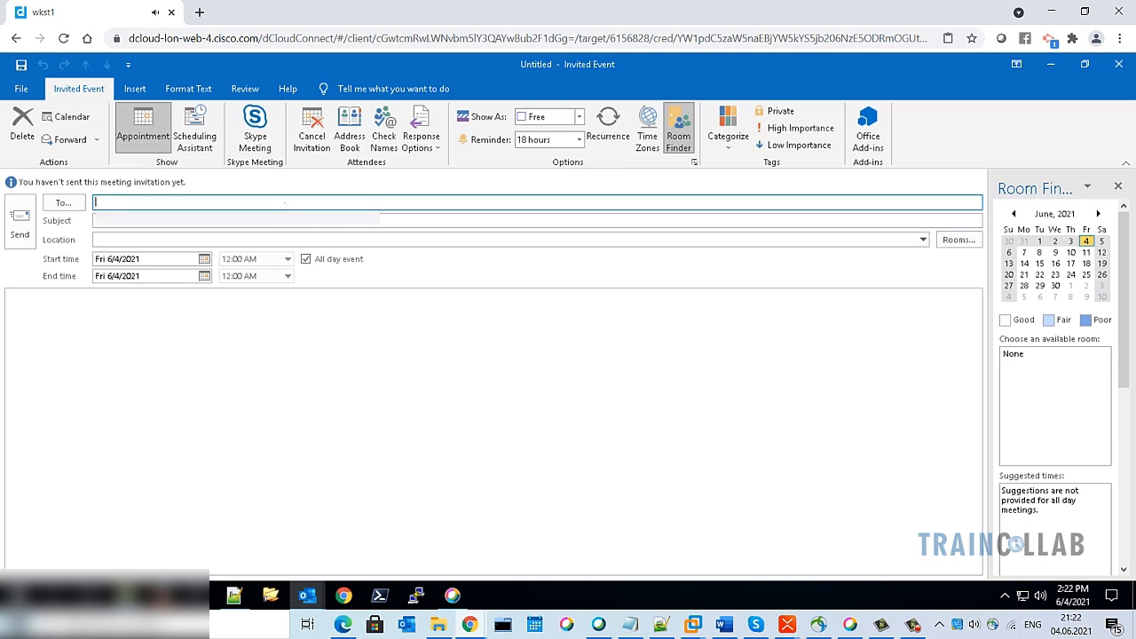
{"action": "type", "text": "anita"}
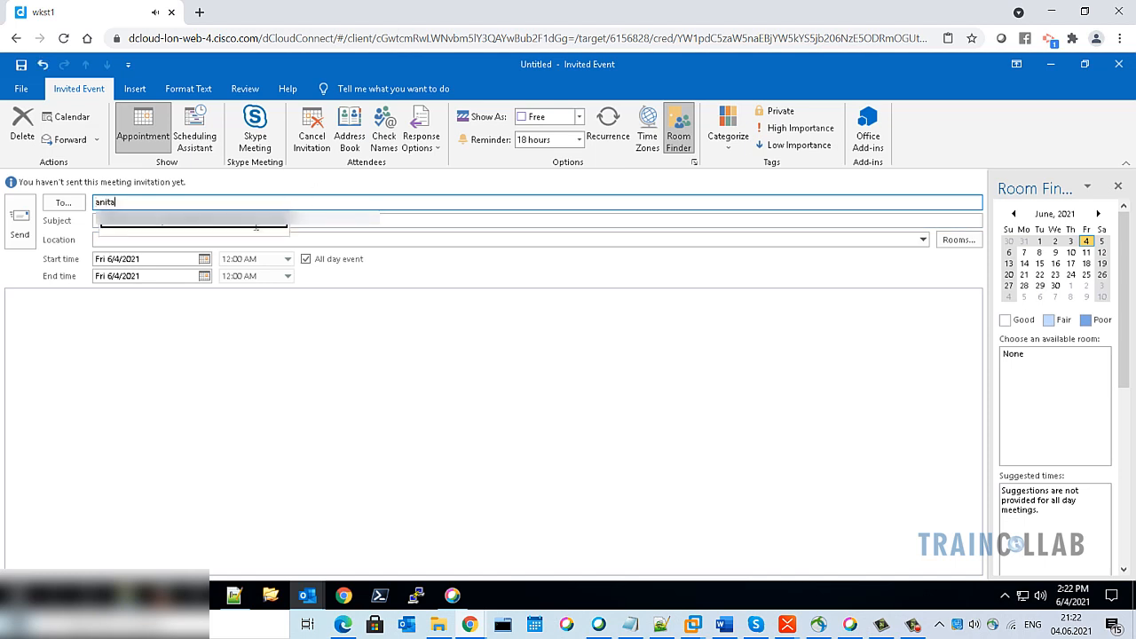
{"action": "left_click", "coordinate": [218, 226]}
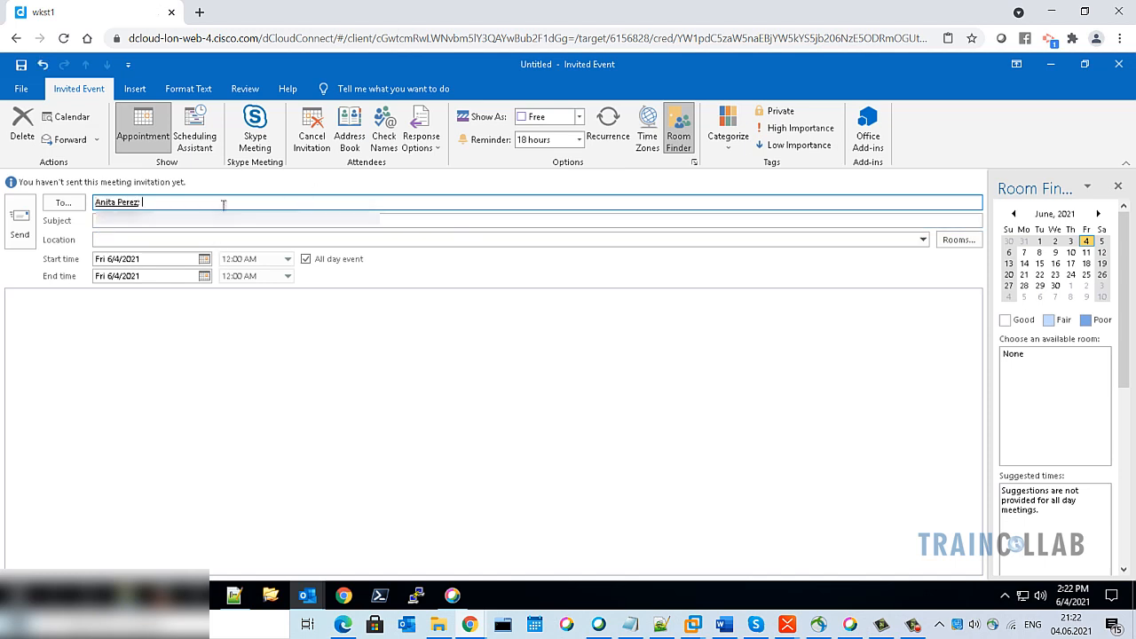
{"action": "type", "text": "taylor"}
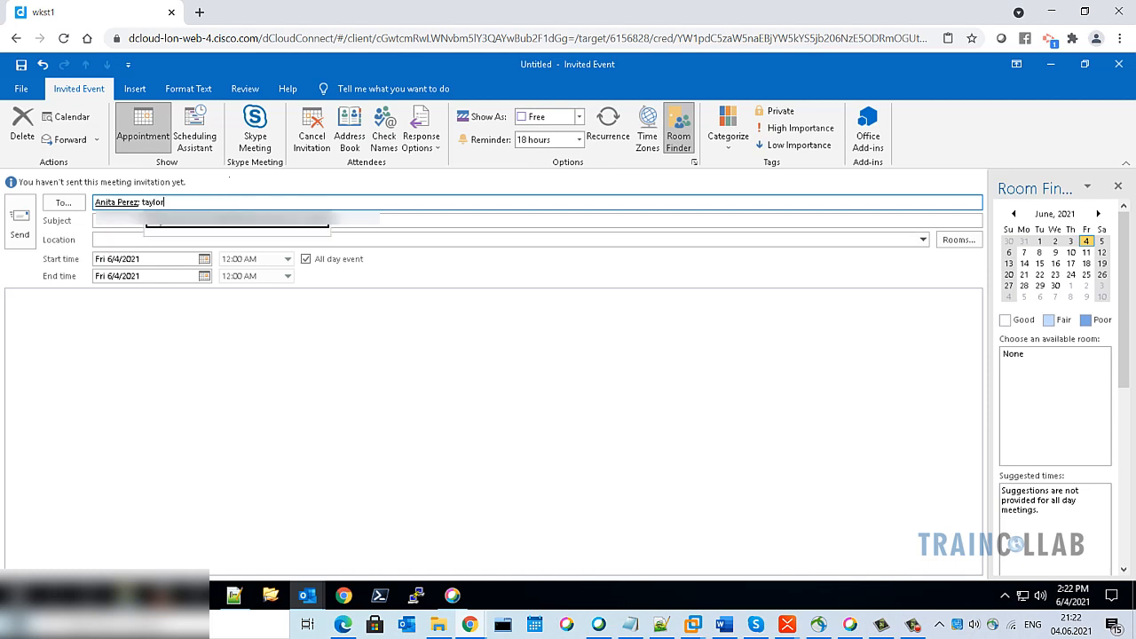
{"action": "left_click", "coordinate": [196, 228]}
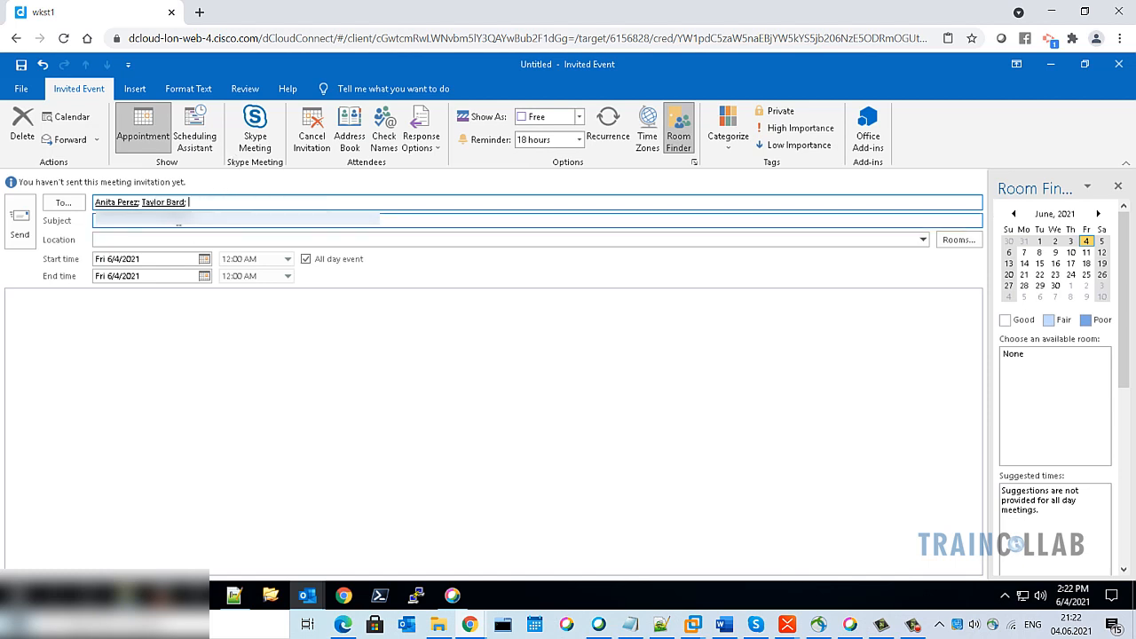
Enter the subject 'Return to Work Strategy and planning'
{"action": "key", "text": "Tab"}
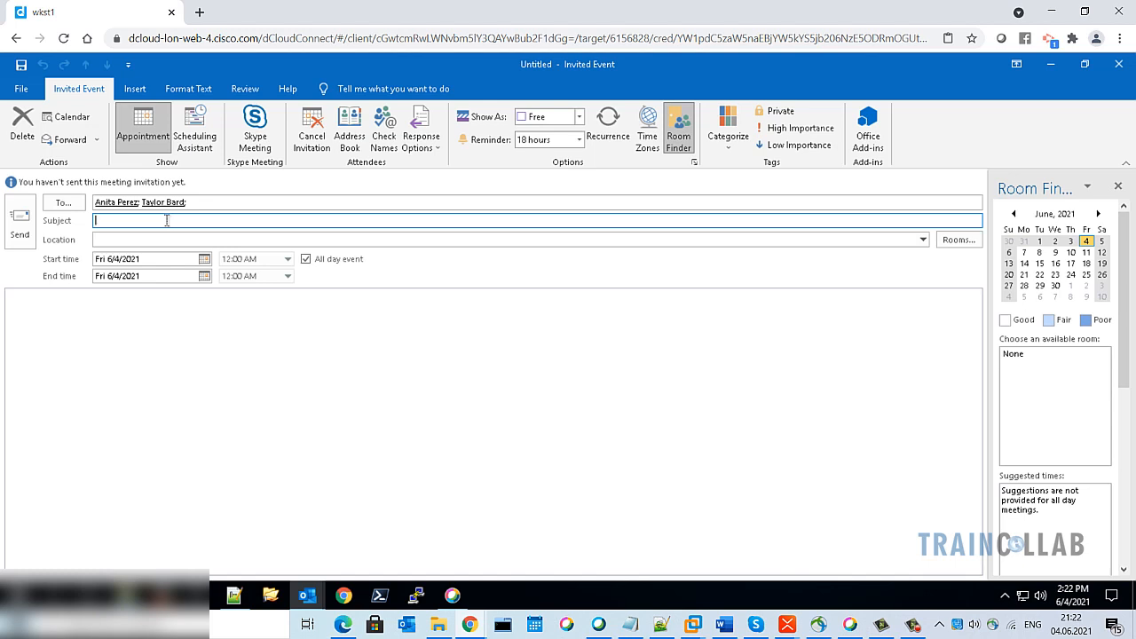
{"action": "type", "text": "Return to Work Strategy and planning"}
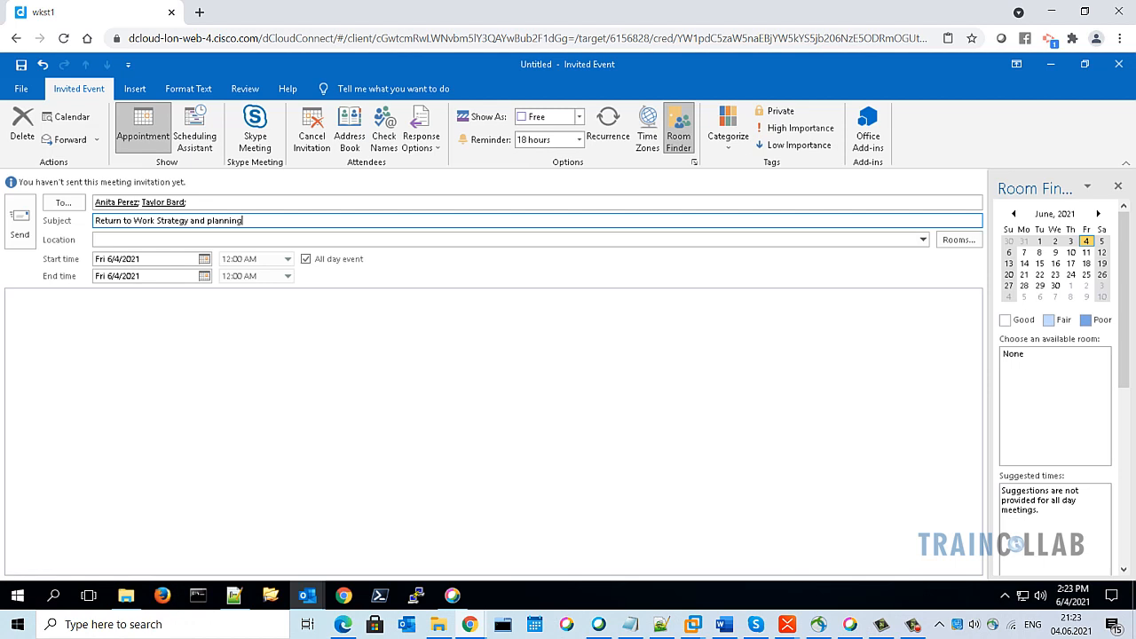
{"action": "left_click", "coordinate": [123, 238]}
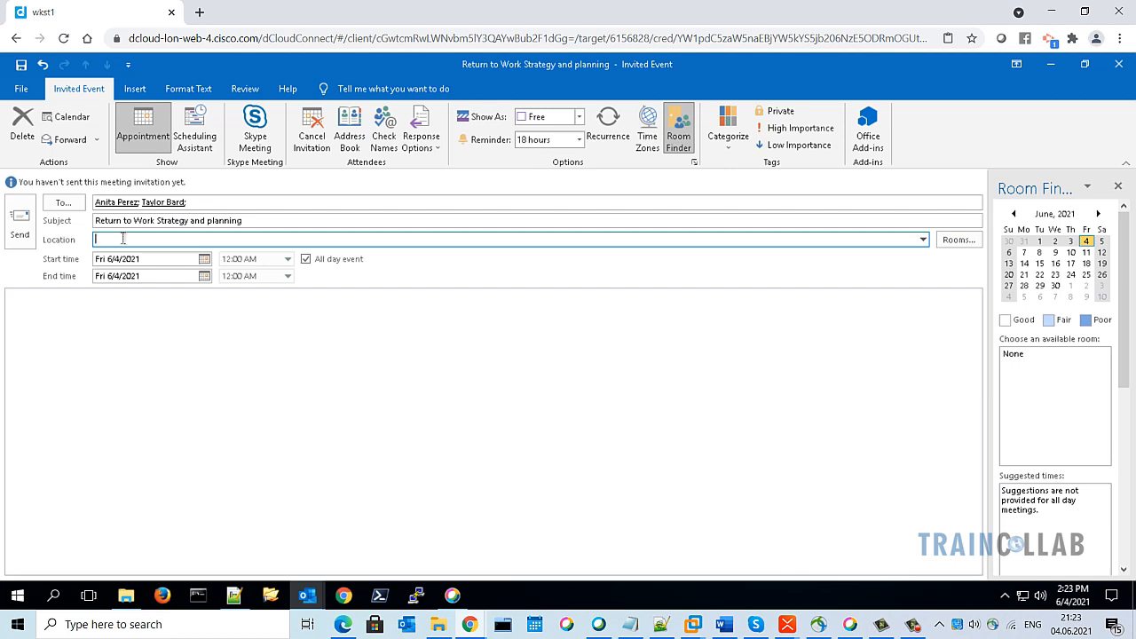
{"action": "type", "text": "@webex"}
{"action": "type", "text": "c"}
{"action": "type", "text": "space"}
{"action": "left_click", "coordinate": [257, 221]}
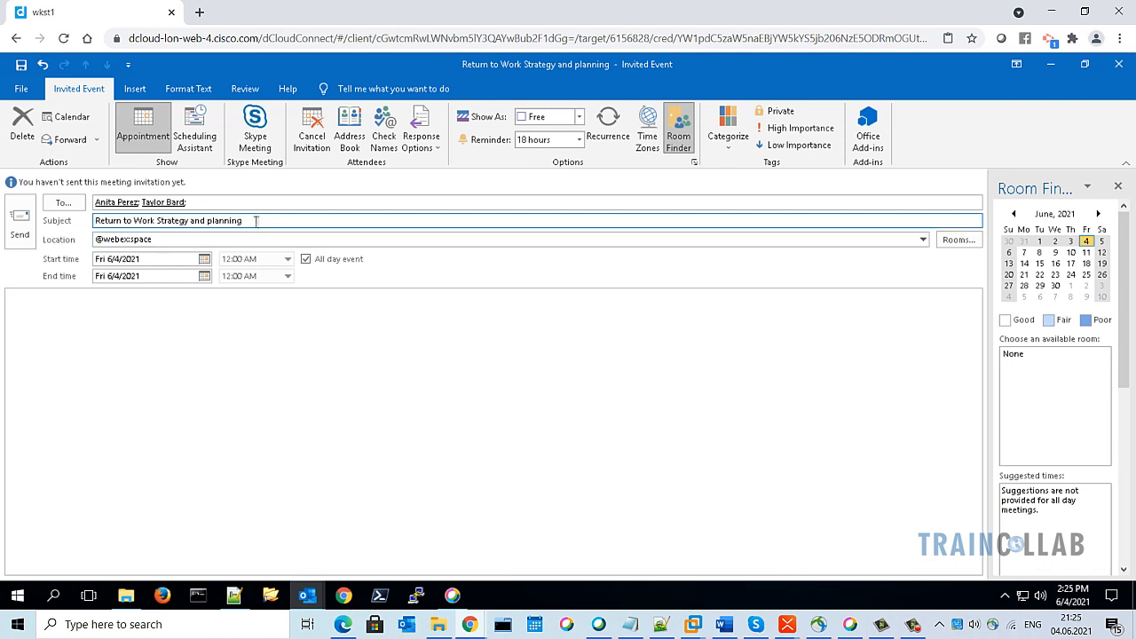
{"action": "left_click", "coordinate": [958, 242]}
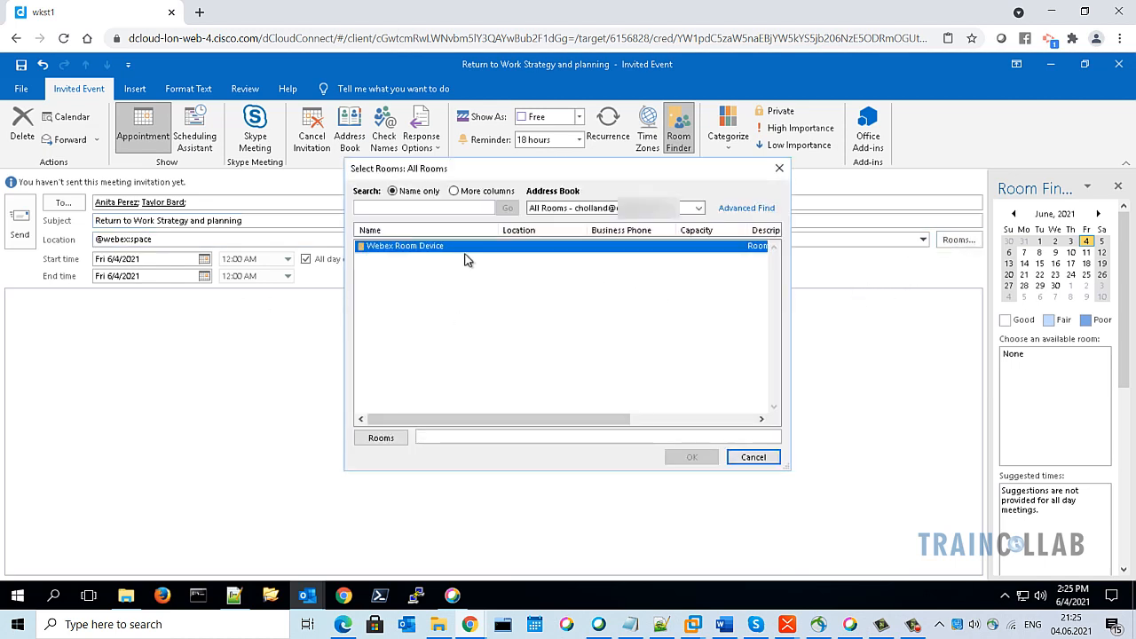
{"action": "double_click", "coordinate": [444, 245]}
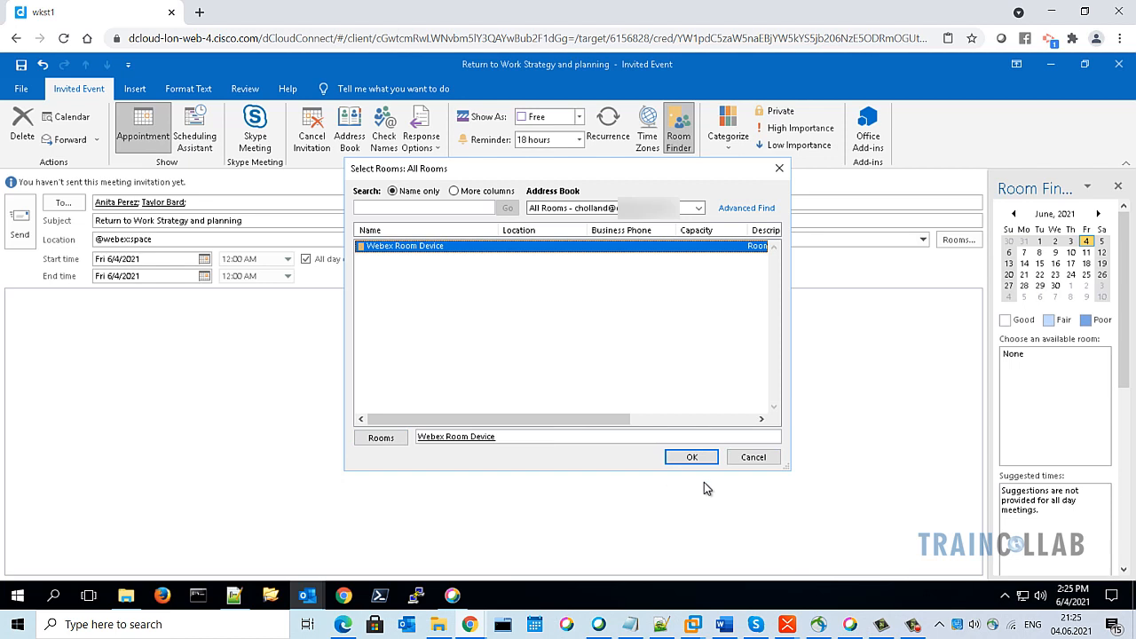
{"action": "left_click", "coordinate": [697, 459]}
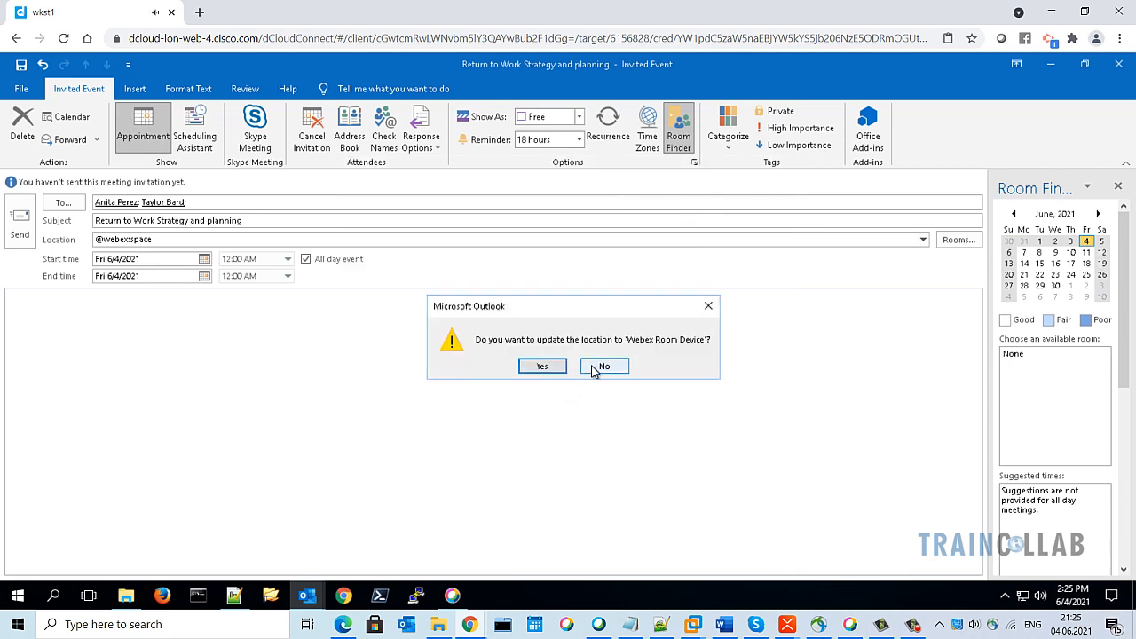
{"action": "left_click", "coordinate": [595, 369]}
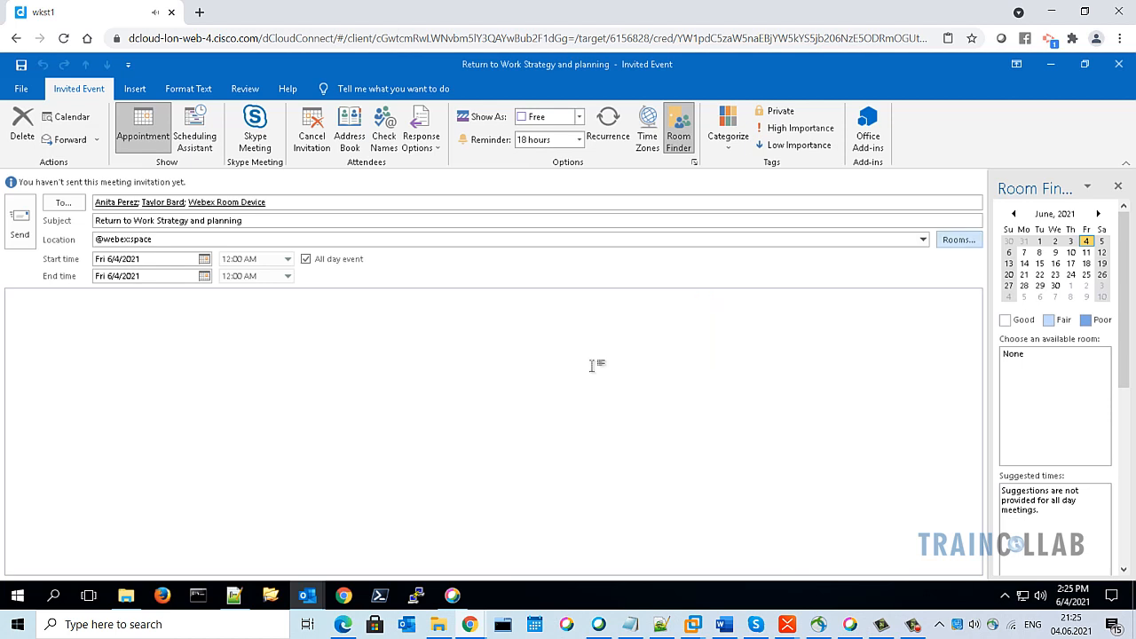
{"action": "left_click", "coordinate": [179, 241]}
Turn off the all-day event and set the meeting for 2:45–3:15 PM
{"action": "left_click", "coordinate": [165, 356]}
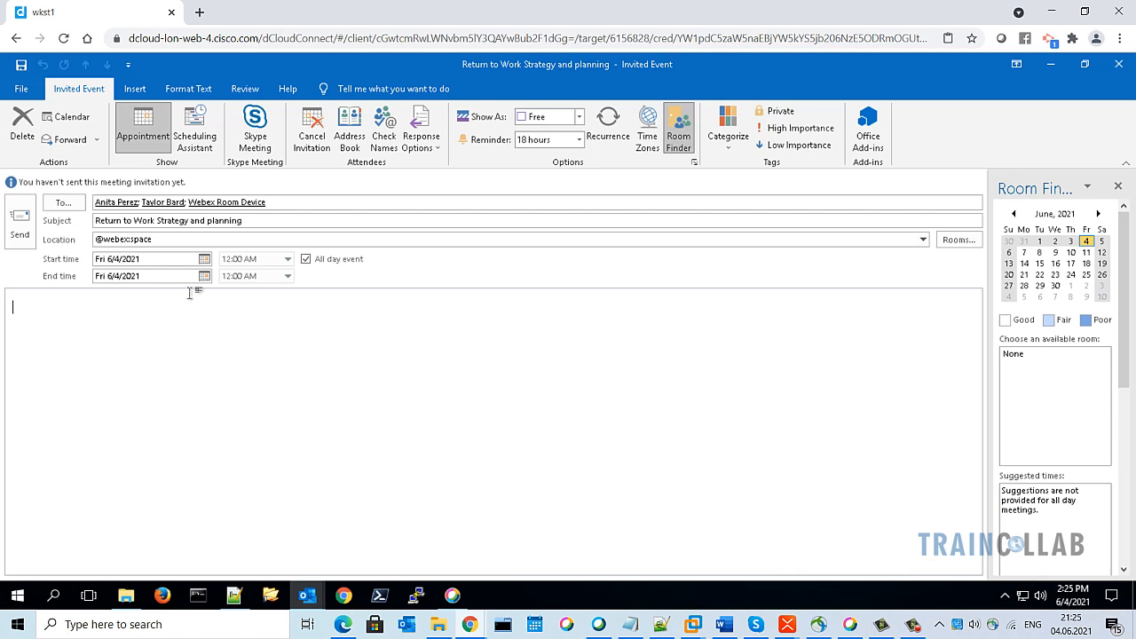
{"action": "left_click", "coordinate": [306, 259]}
{"action": "left_click", "coordinate": [288, 258]}
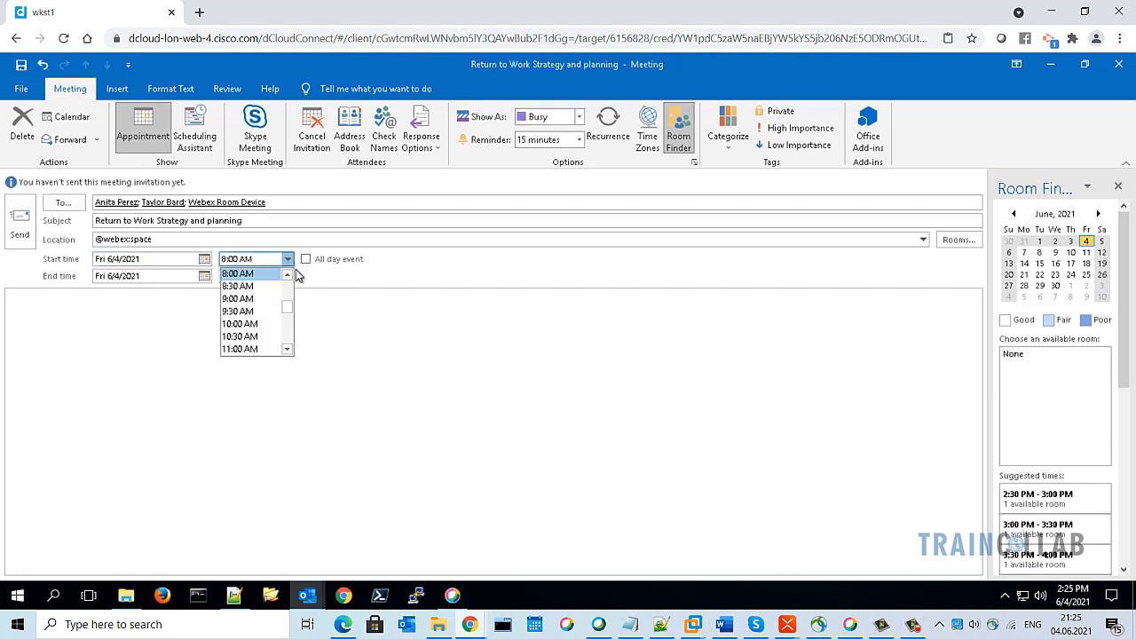
{"action": "type", "text": "45 PM"}
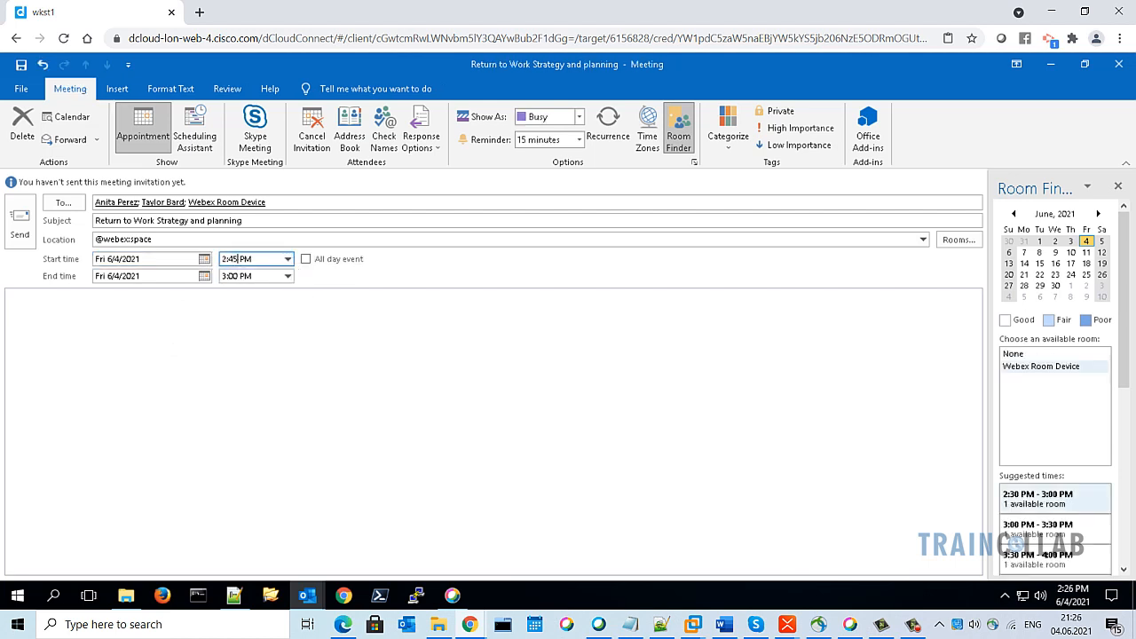
{"action": "left_click", "coordinate": [267, 275]}
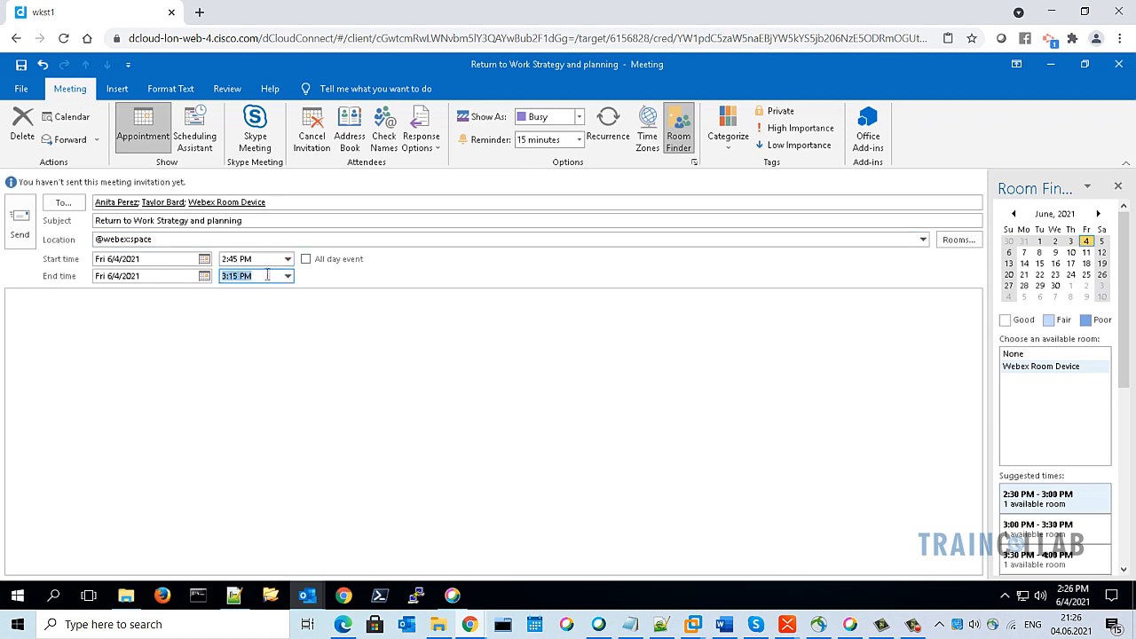
Write 'Hello Team,' and a note about the Return to Office strategy, then send the invitation
{"action": "left_click", "coordinate": [243, 362]}
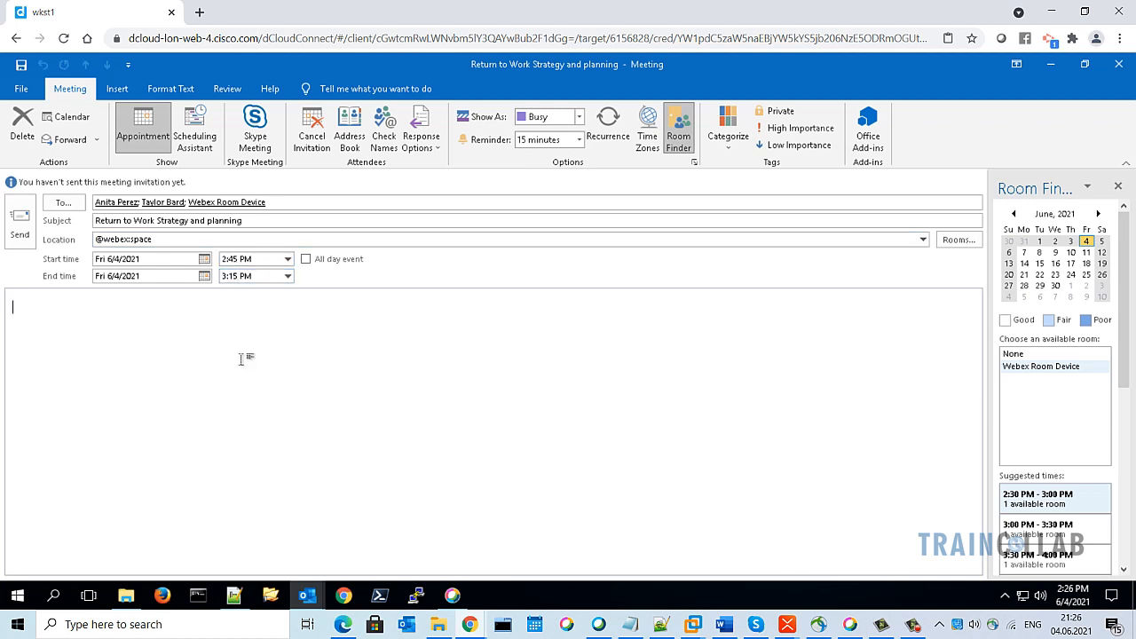
{"action": "type", "text": "Hello Team,"}
{"action": "key", "text": "Return"}
{"action": "key", "text": "Return"}
{"action": "type", "text": "Let's discuss about the "}
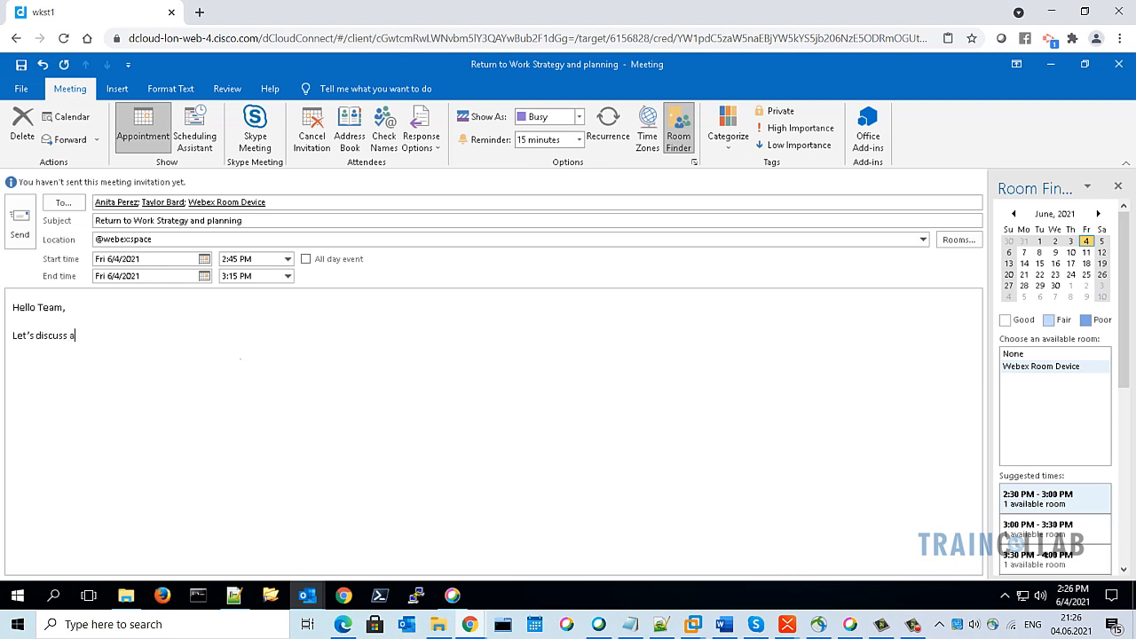
{"action": "type", "text": "Return to Office strateggy."}
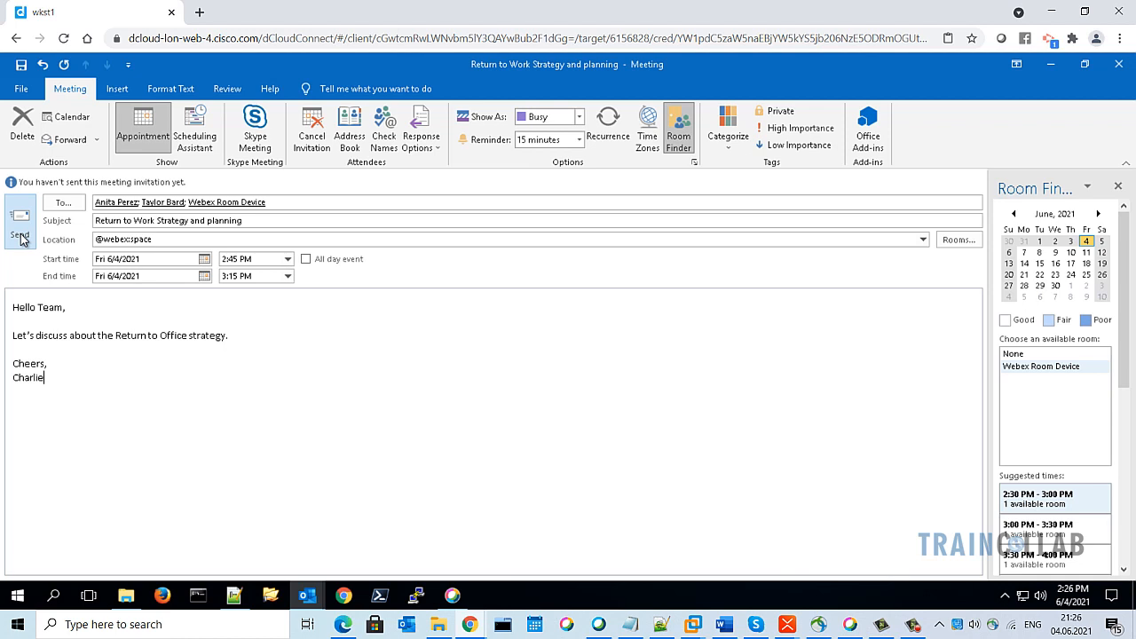
{"action": "left_click", "coordinate": [21, 238]}
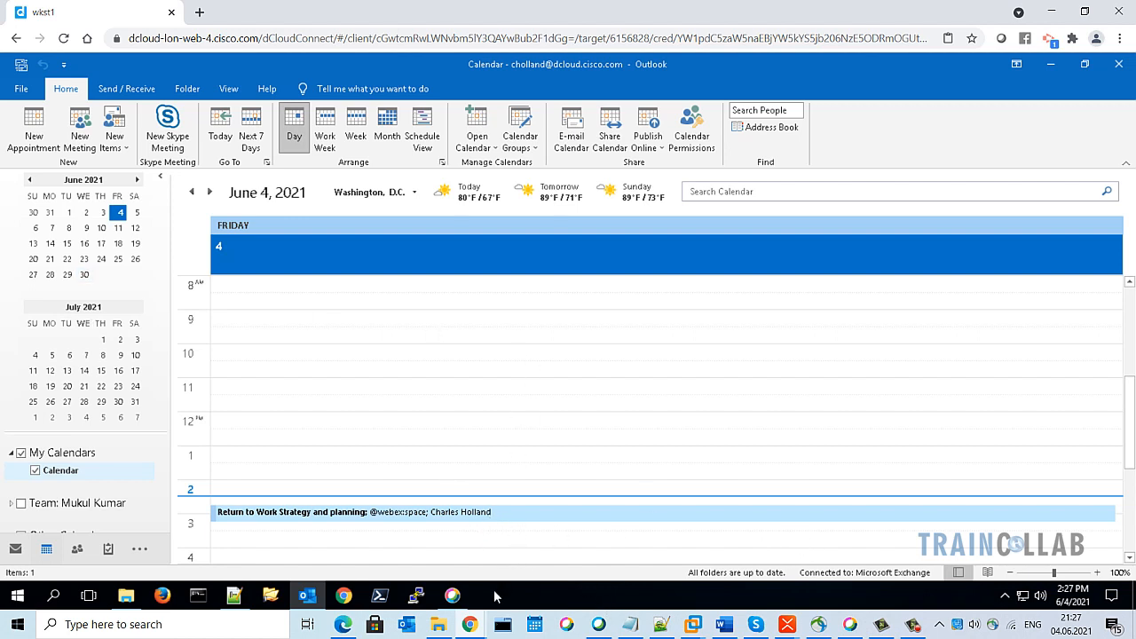
In Webex, open the Return to Work Strategy and planning space and review its meeting card's four invitees
{"action": "mouse_move", "coordinate": [453, 594]}
{"action": "left_click", "coordinate": [462, 556]}
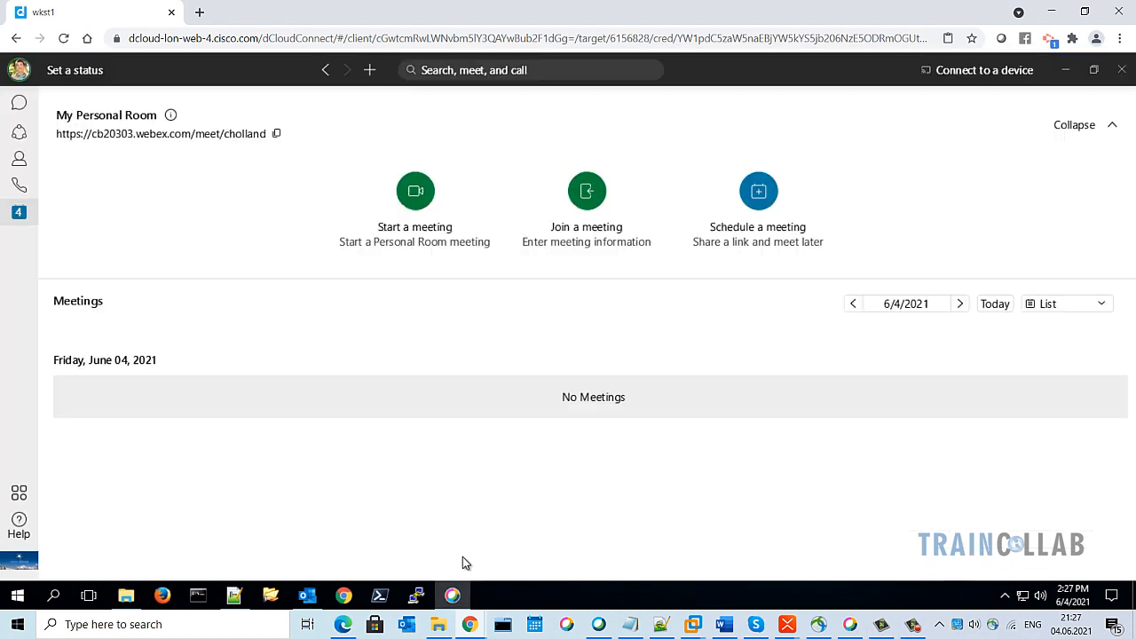
{"action": "left_click", "coordinate": [20, 105]}
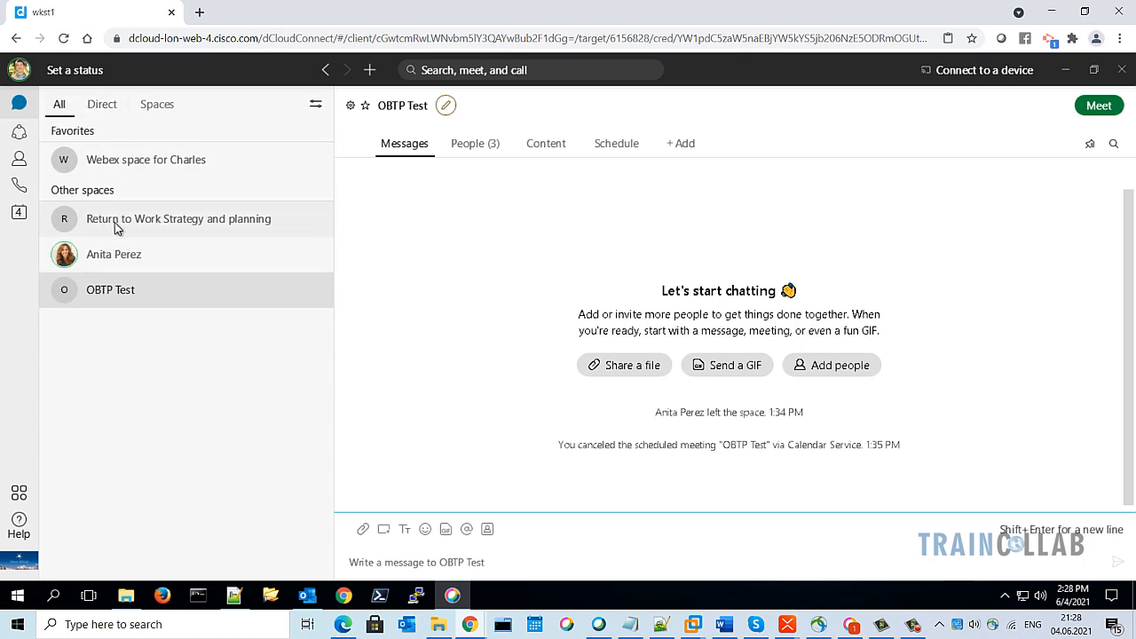
{"action": "left_click", "coordinate": [238, 229]}
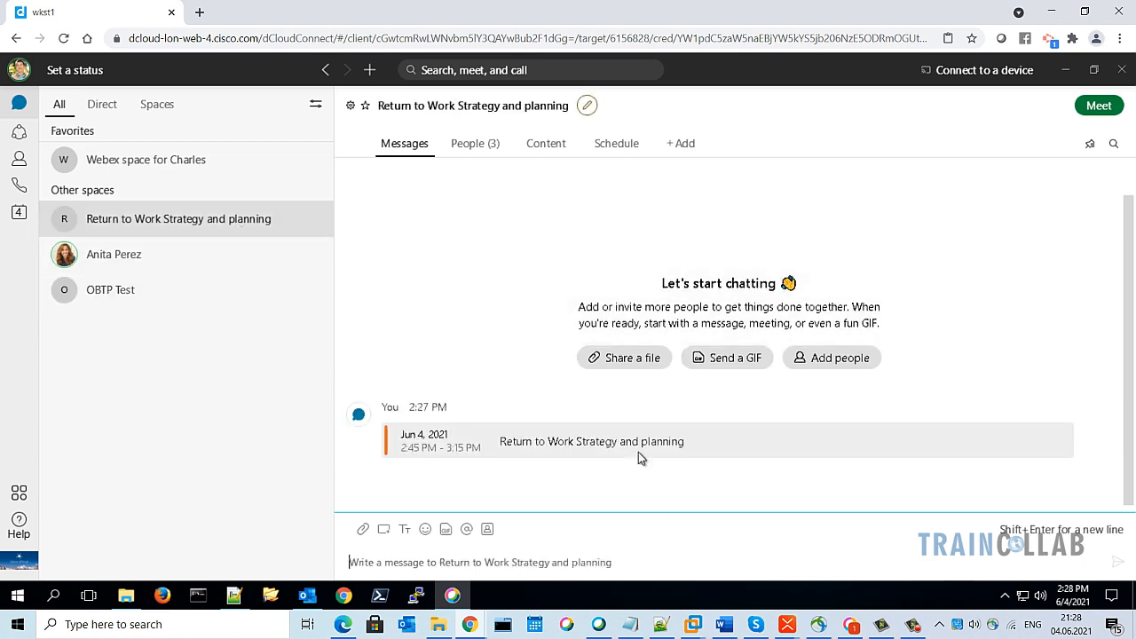
{"action": "left_click", "coordinate": [581, 451]}
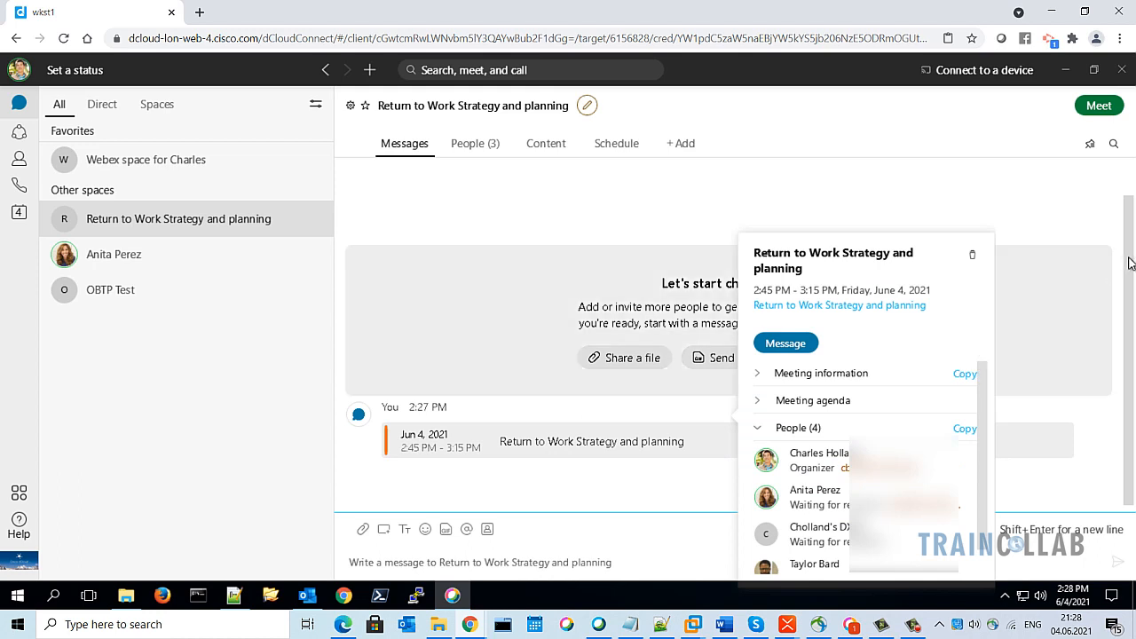
{"action": "left_click", "coordinate": [1129, 269]}
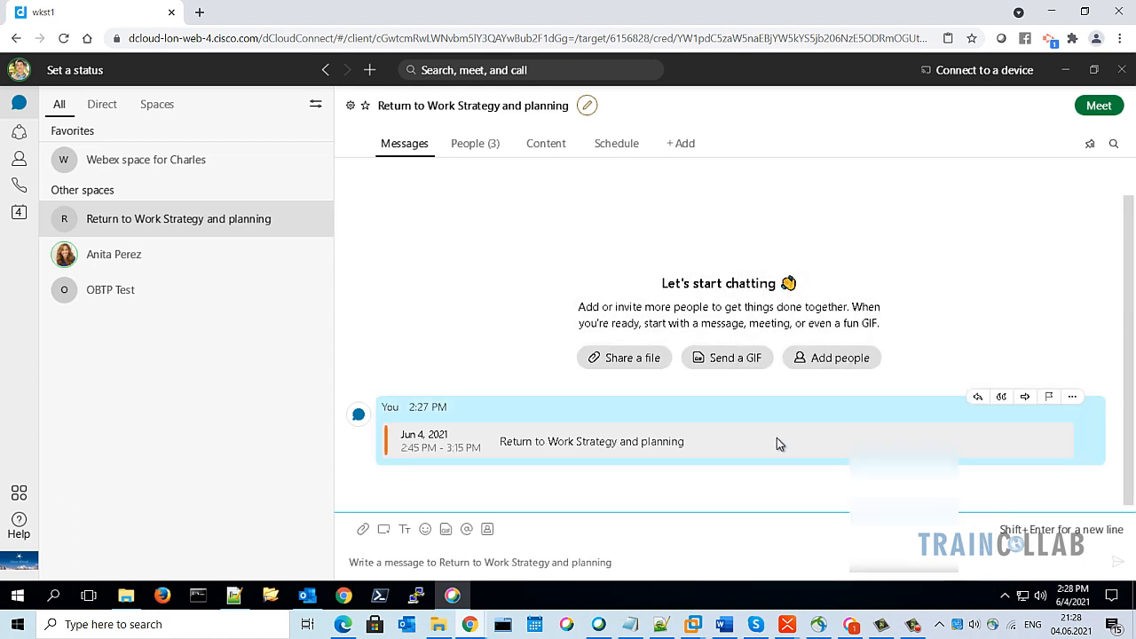
{"action": "left_click", "coordinate": [771, 441]}
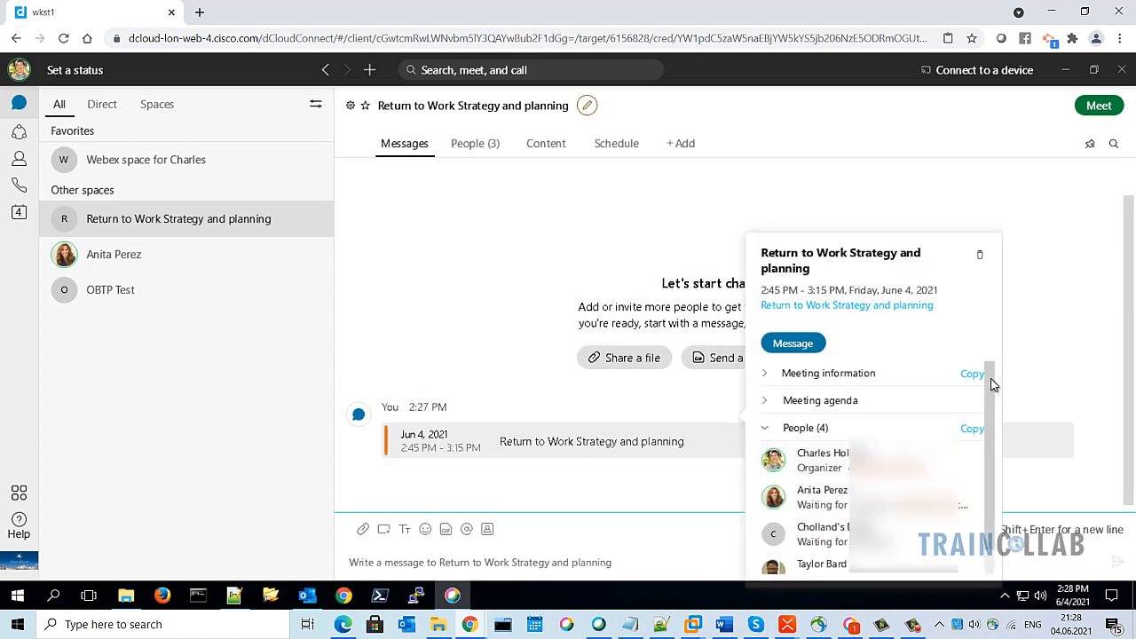
{"action": "left_click_drag", "start_coordinate": [991, 387], "coordinate": [1000, 415]}
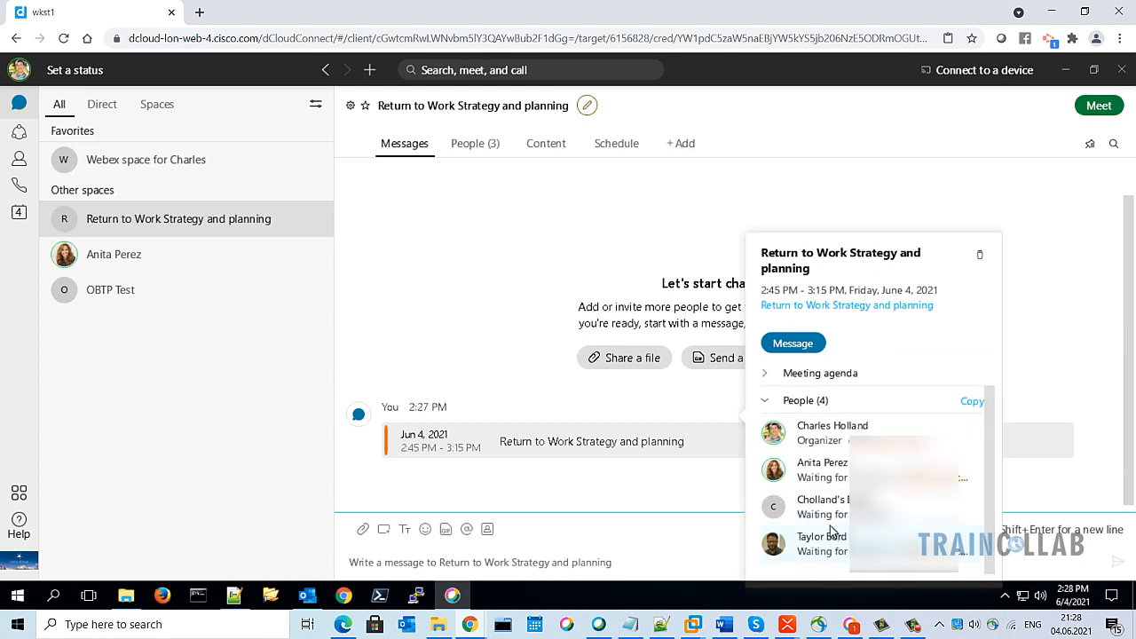
{"action": "left_click", "coordinate": [327, 321]}
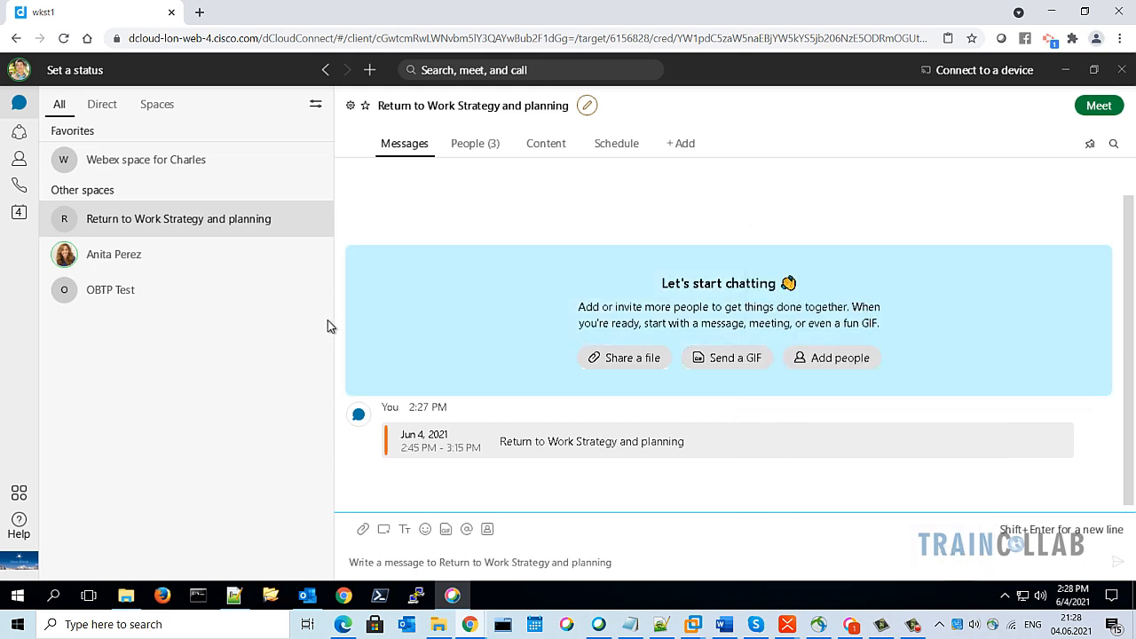
{"action": "left_click", "coordinate": [850, 625]}
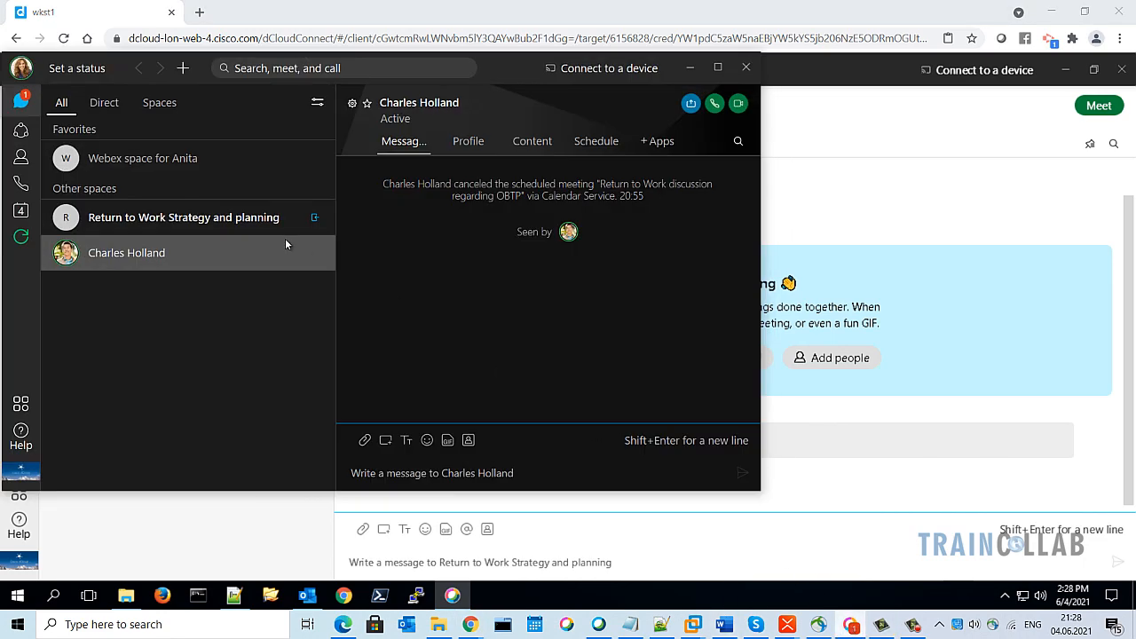
Maximize Webex, accept the planning meeting from its details card, then switch to the wkst1 browser window
{"action": "left_click", "coordinate": [719, 69]}
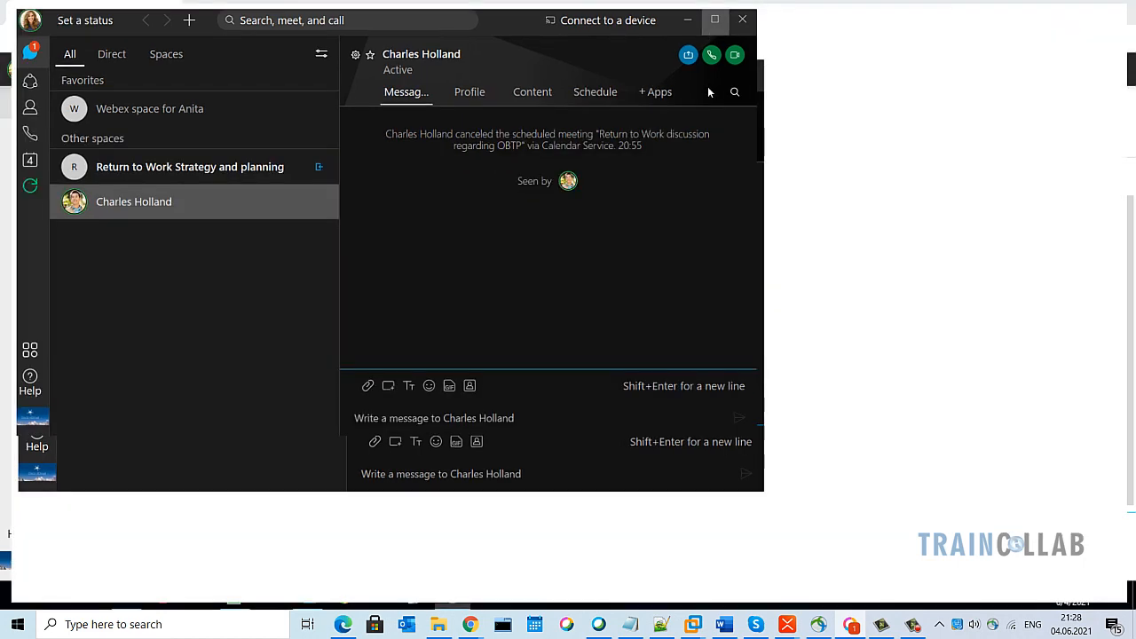
{"action": "left_click", "coordinate": [220, 166]}
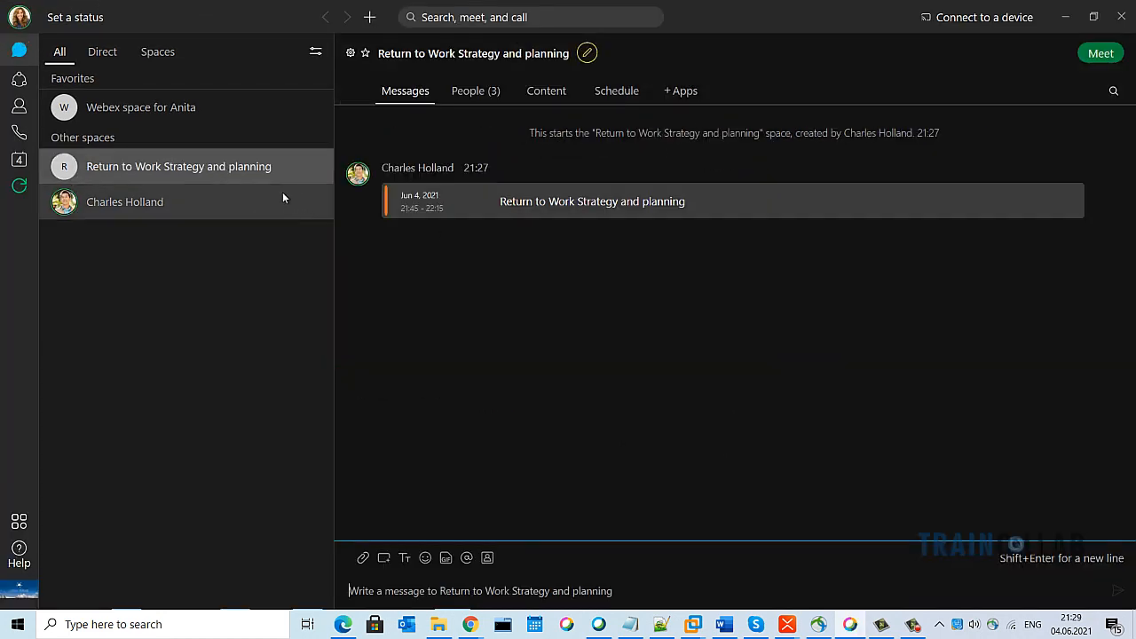
{"action": "left_click", "coordinate": [560, 201]}
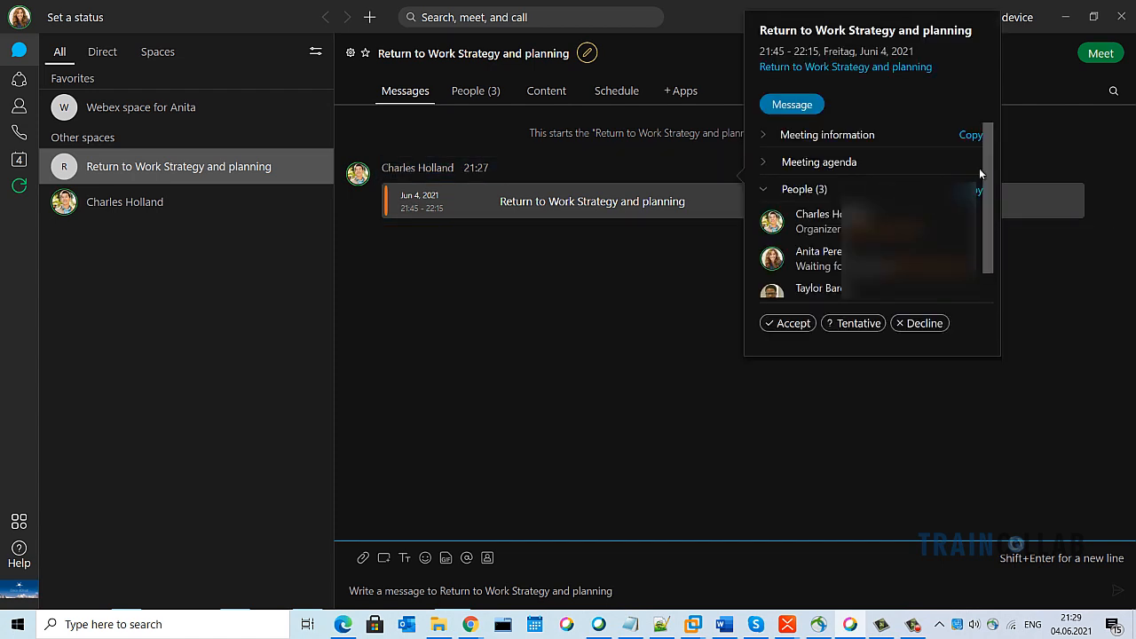
{"action": "mouse_move", "coordinate": [989, 166]}
{"action": "left_mouse_down"}
{"action": "mouse_move", "coordinate": [991, 191]}
{"action": "mouse_move", "coordinate": [996, 146]}
{"action": "left_mouse_up"}
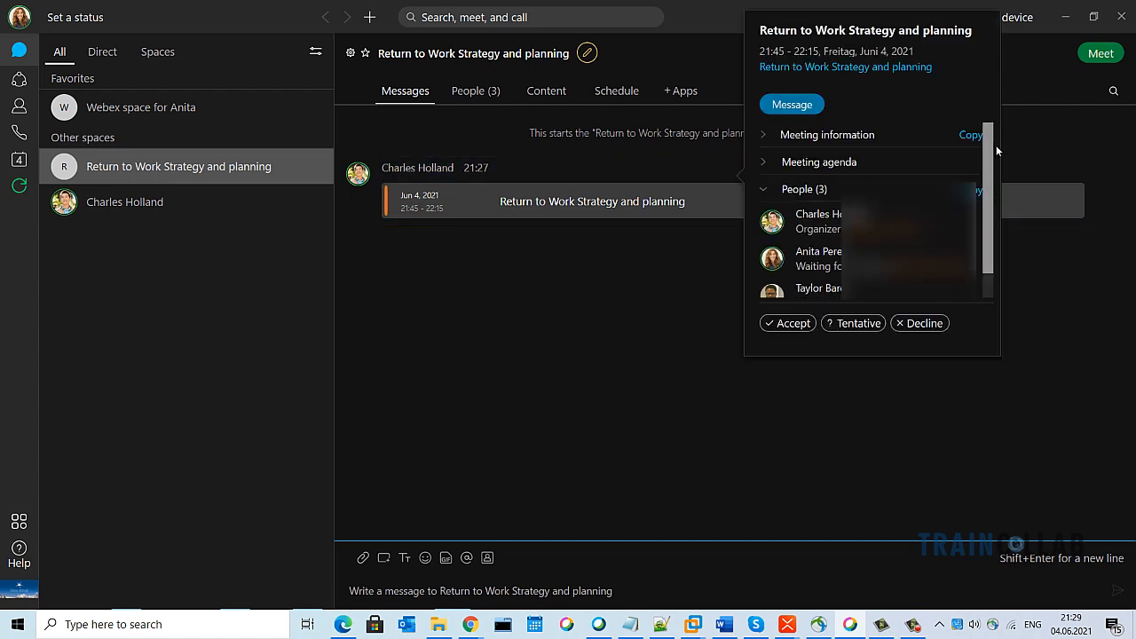
{"action": "left_click", "coordinate": [787, 324]}
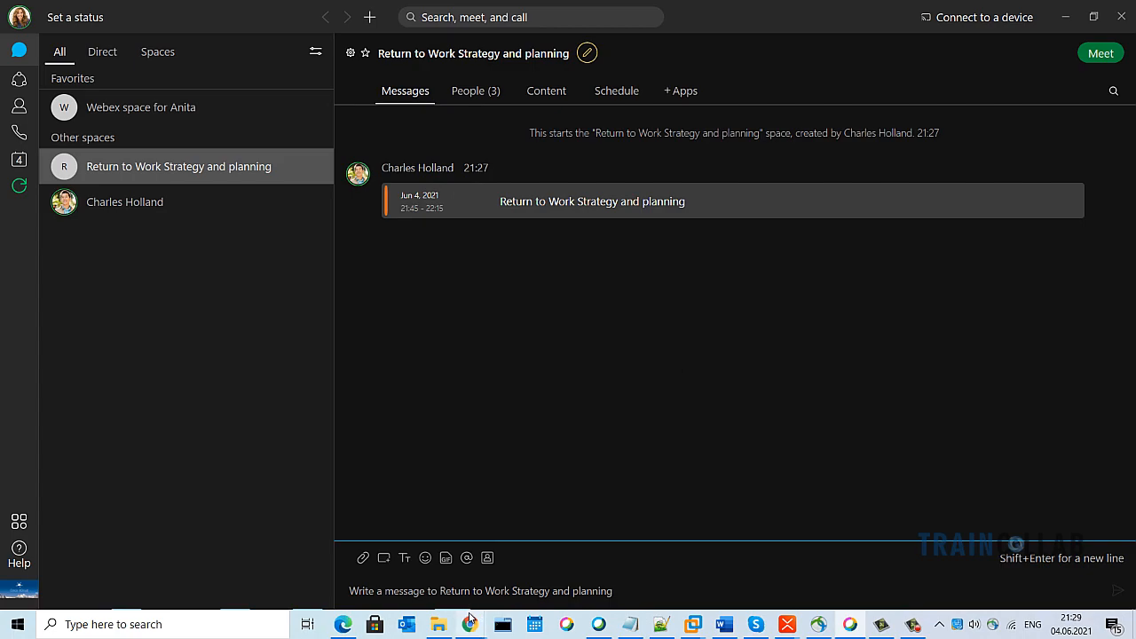
{"action": "mouse_move", "coordinate": [470, 618]}
{"action": "left_click", "coordinate": [469, 568]}
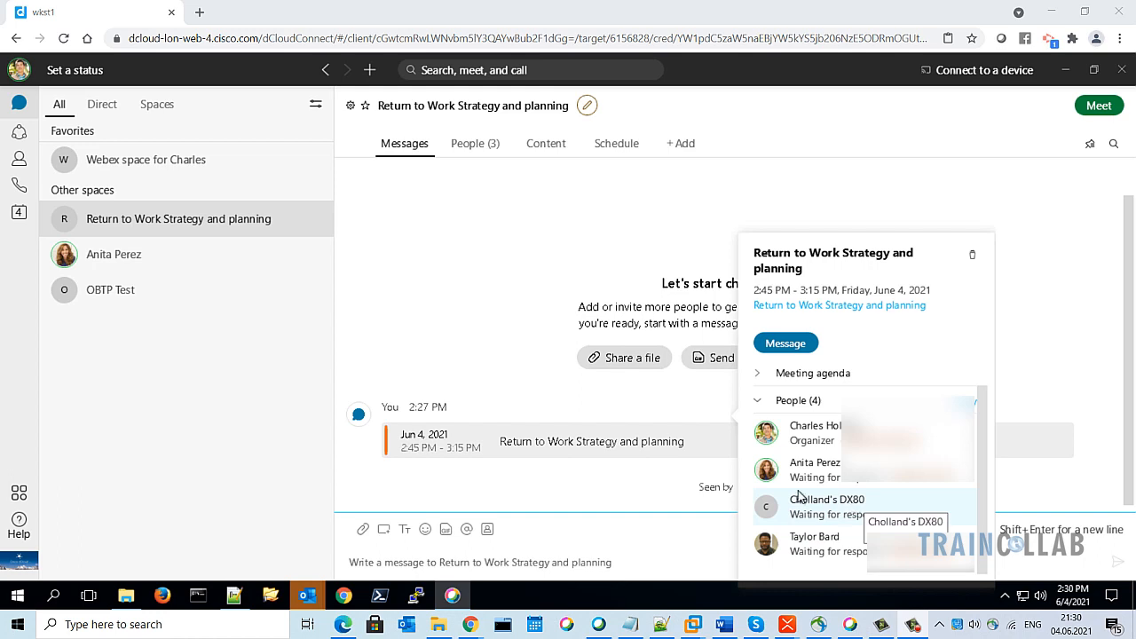
Close the meeting details, then show the Accept options on the Outlook invitation
{"action": "left_click", "coordinate": [503, 312]}
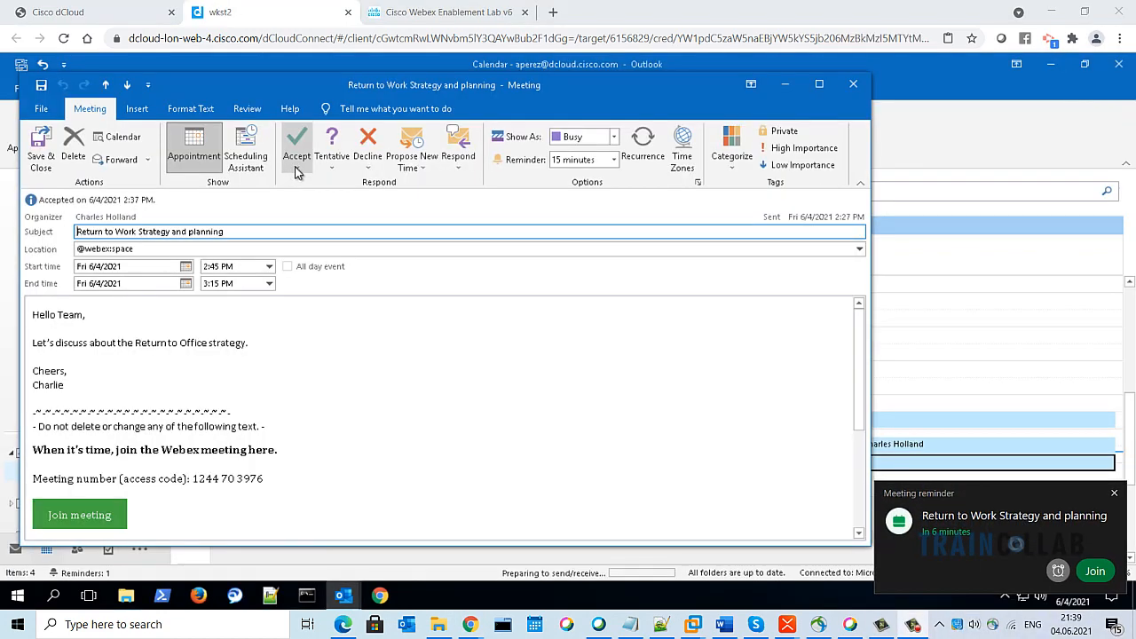
{"action": "left_click", "coordinate": [296, 156]}
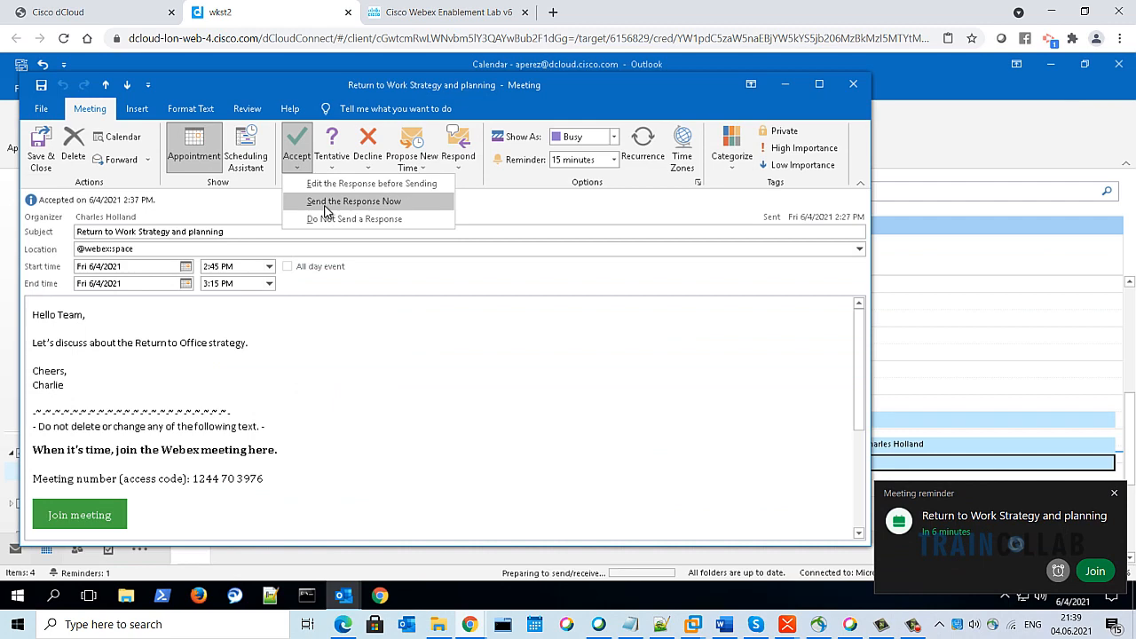
Accept the invitation with Send the Response Now, dismiss the reminder, and return to Webex
{"action": "left_click", "coordinate": [326, 210]}
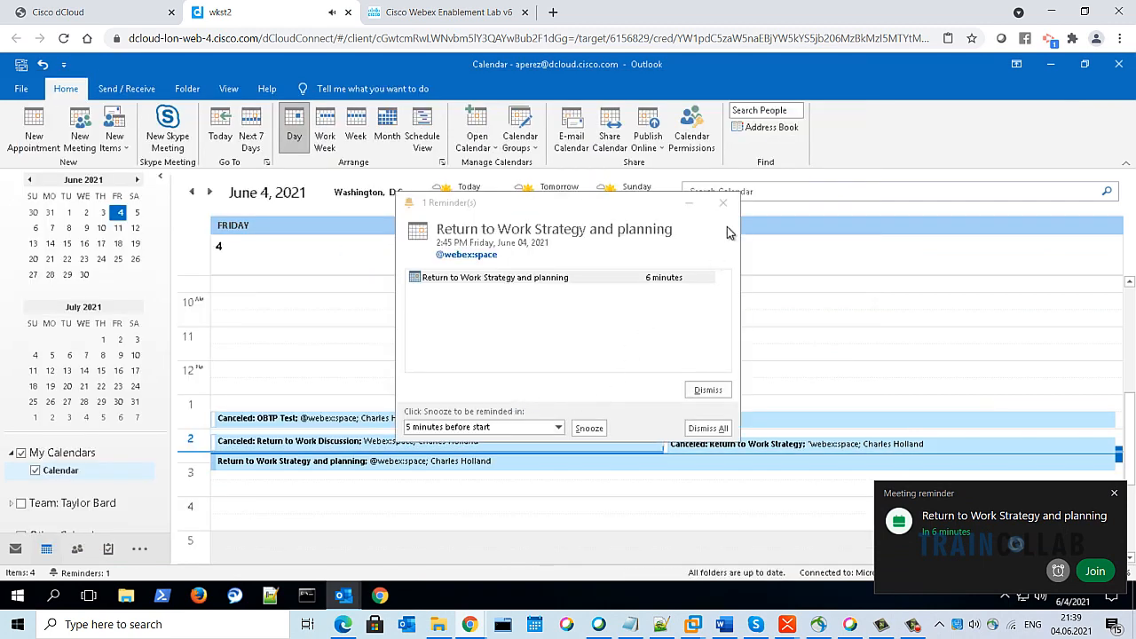
{"action": "left_click", "coordinate": [723, 204]}
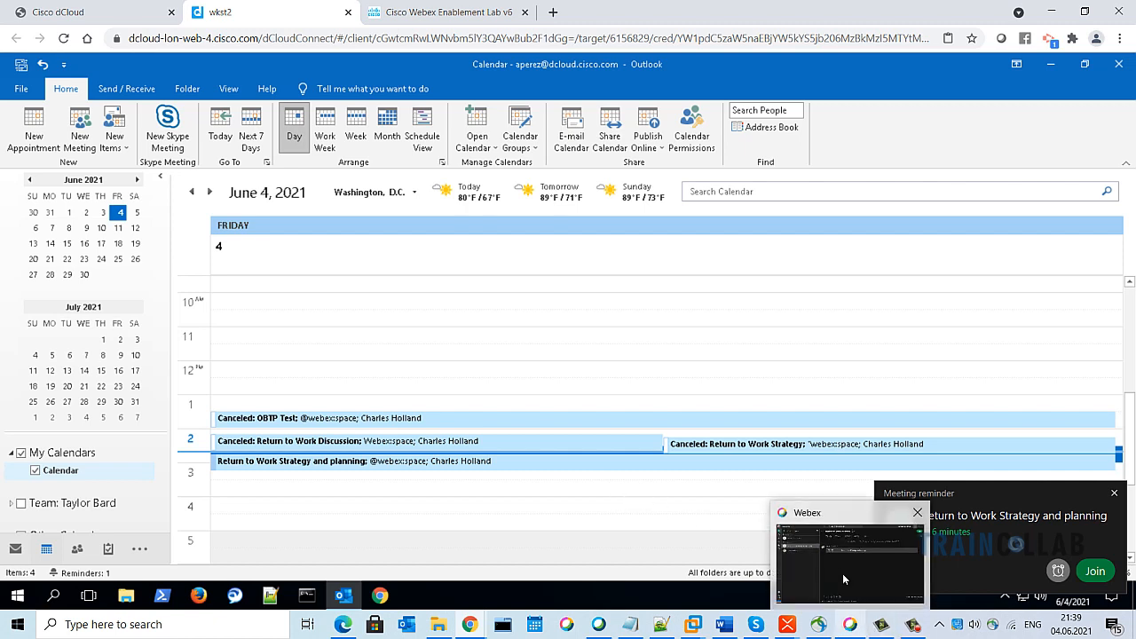
{"action": "left_click", "coordinate": [838, 571]}
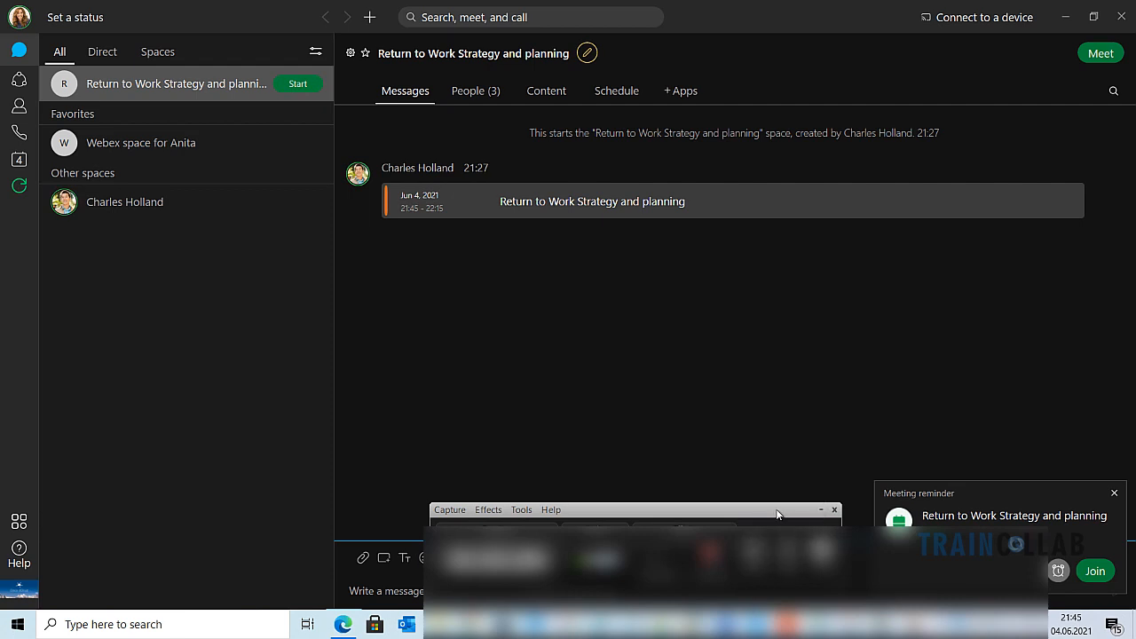
Join the Return to Work Strategy and planning meeting from the reminder and preview
{"action": "left_click_drag", "start_coordinate": [750, 513], "coordinate": [933, 563]}
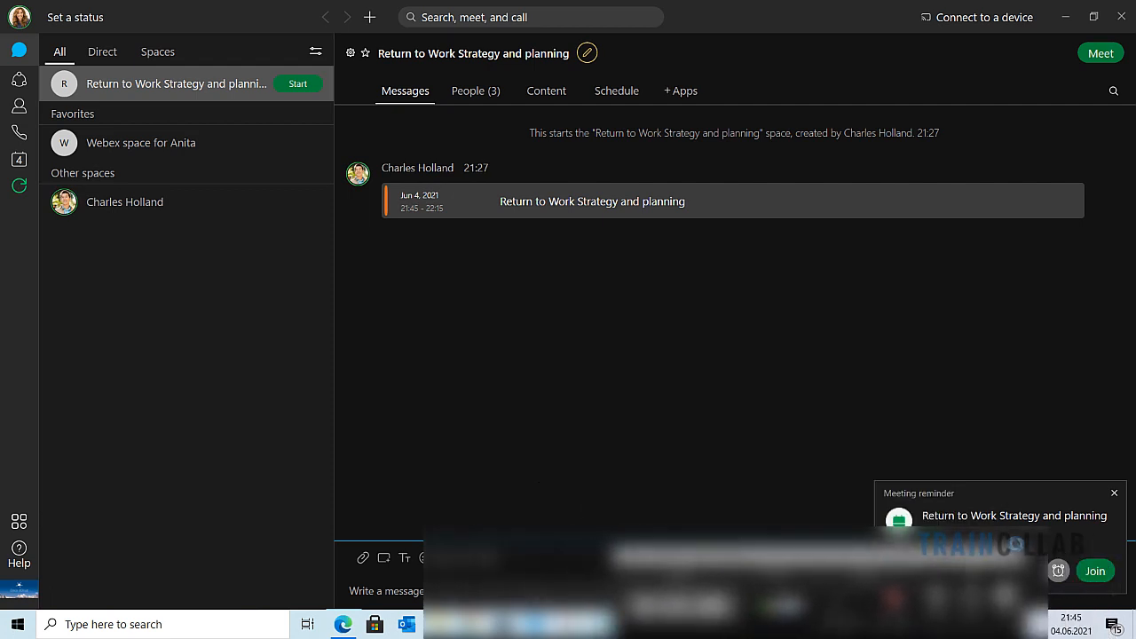
{"action": "left_click", "coordinate": [1095, 571]}
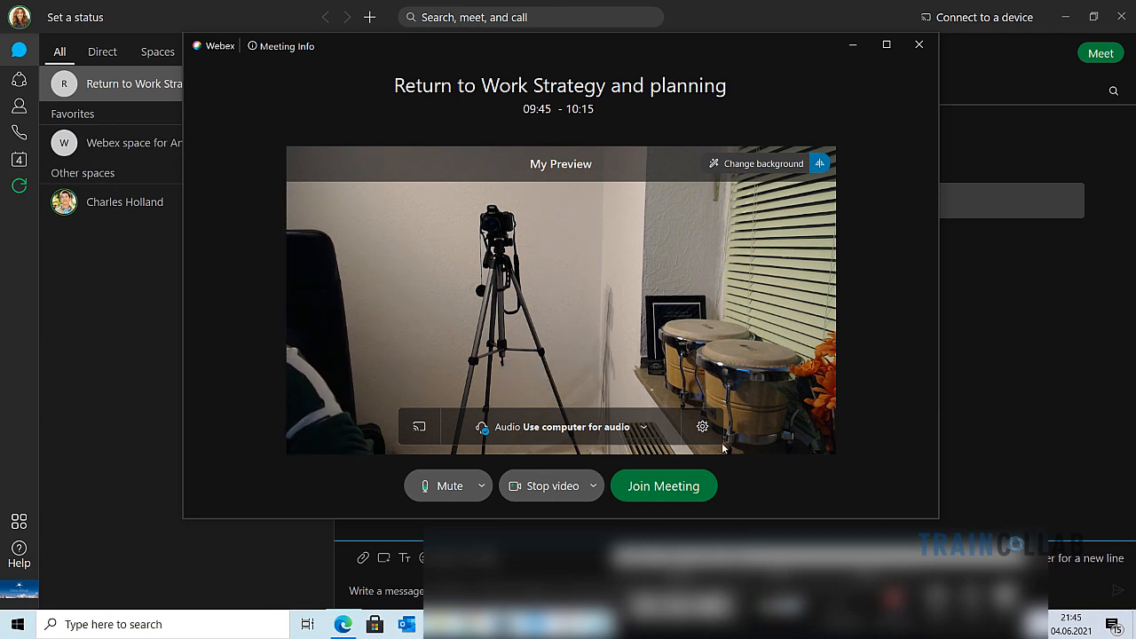
{"action": "left_click", "coordinate": [667, 487]}
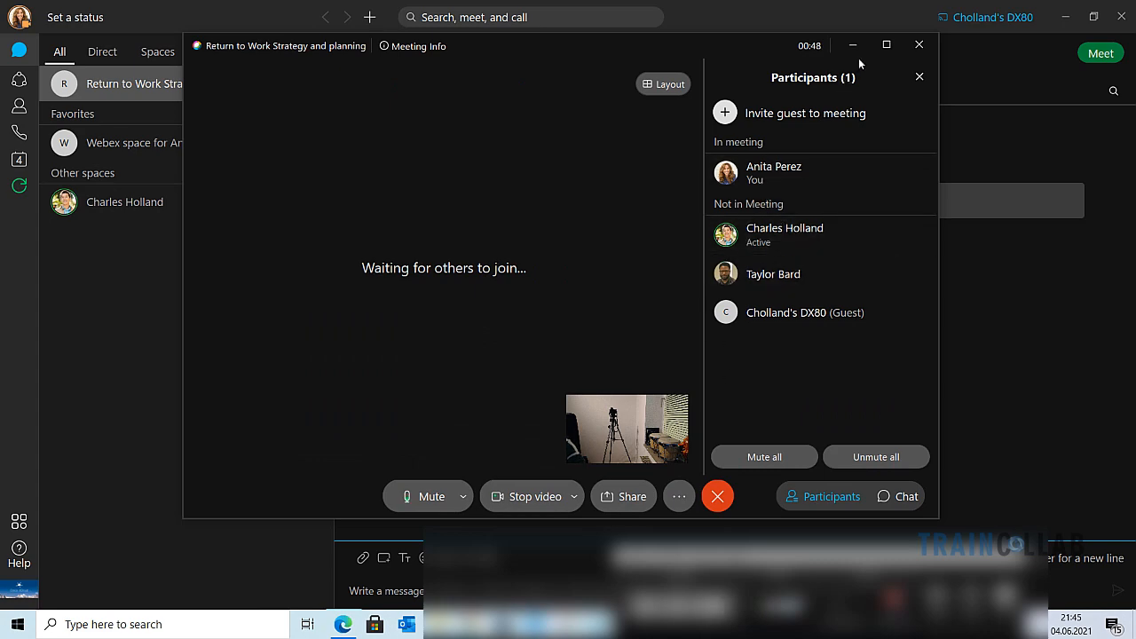
Maximize then minimize the meeting window and switch to the wkst1 browser window
{"action": "left_click", "coordinate": [886, 44]}
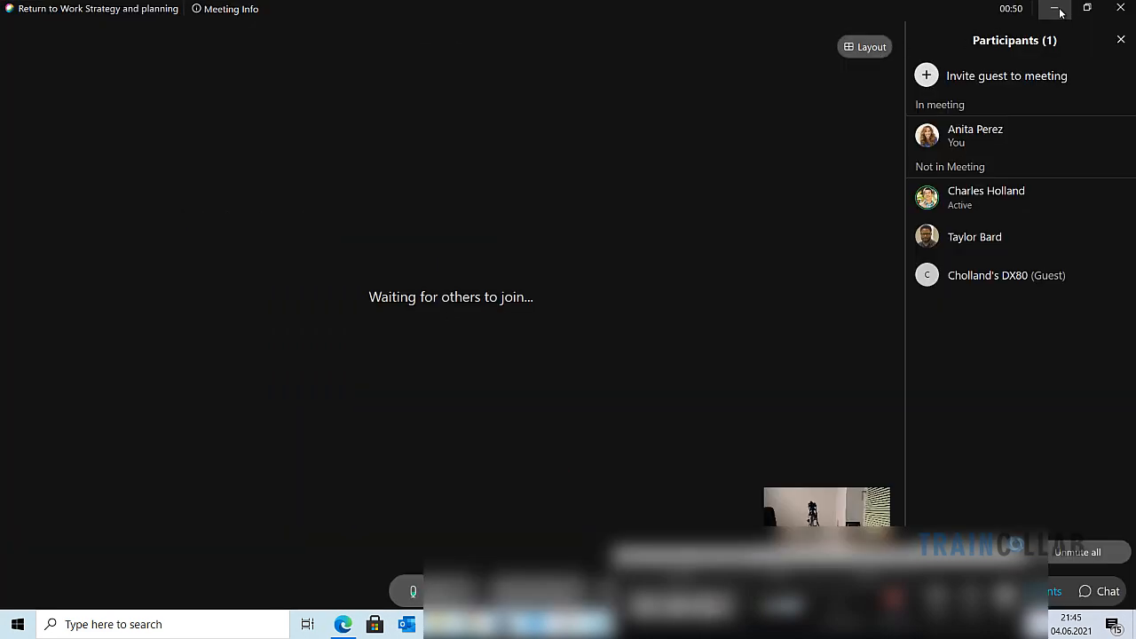
{"action": "left_click", "coordinate": [1056, 9]}
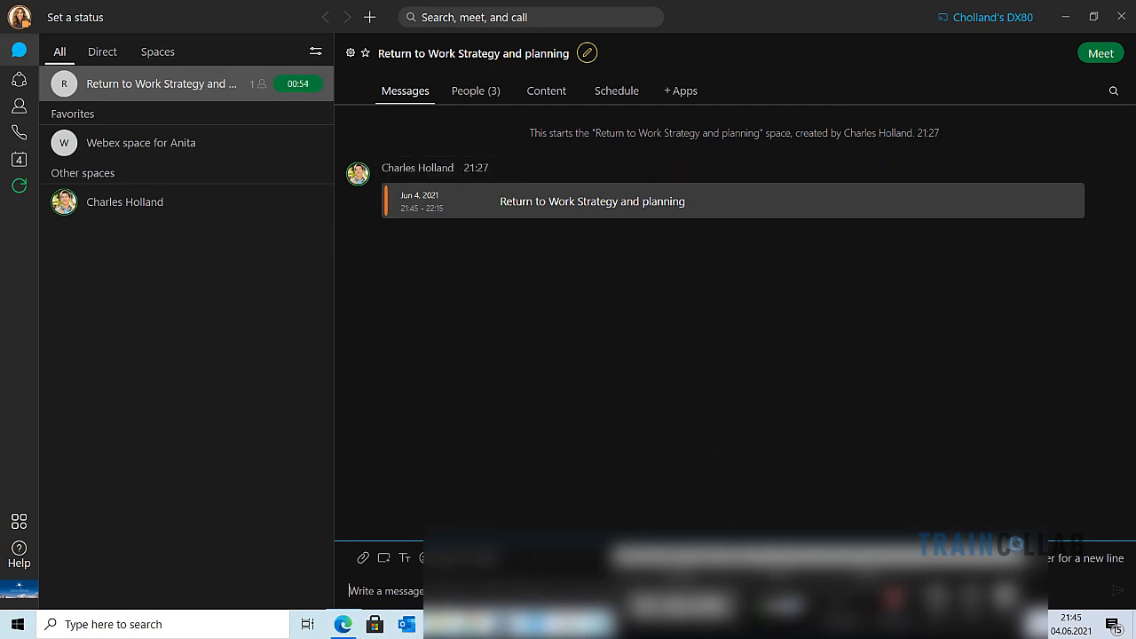
{"action": "left_click", "coordinate": [471, 623]}
{"action": "left_click", "coordinate": [638, 572]}
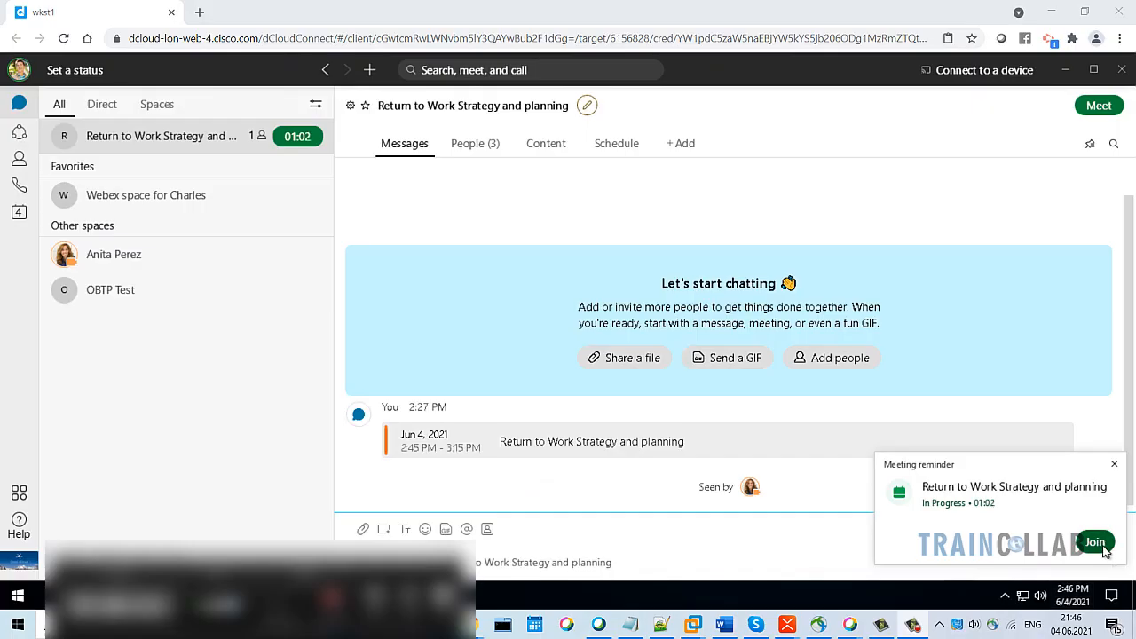
Join as the second participant, then mute and stop video in the other attendee's meeting
{"action": "left_click", "coordinate": [1101, 544]}
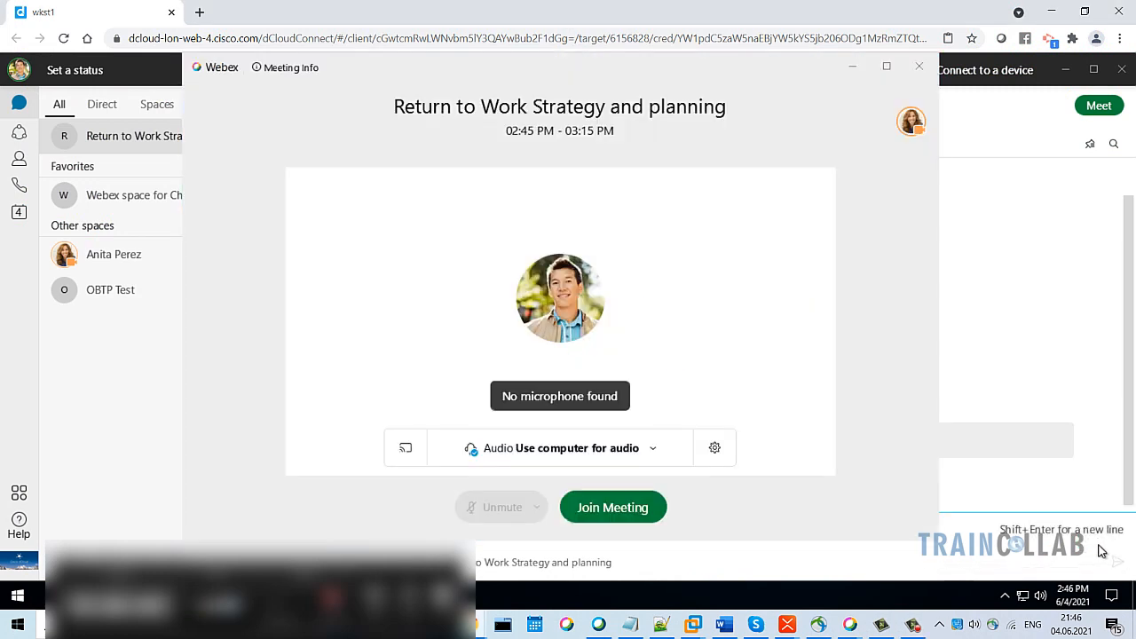
{"action": "left_click", "coordinate": [652, 507]}
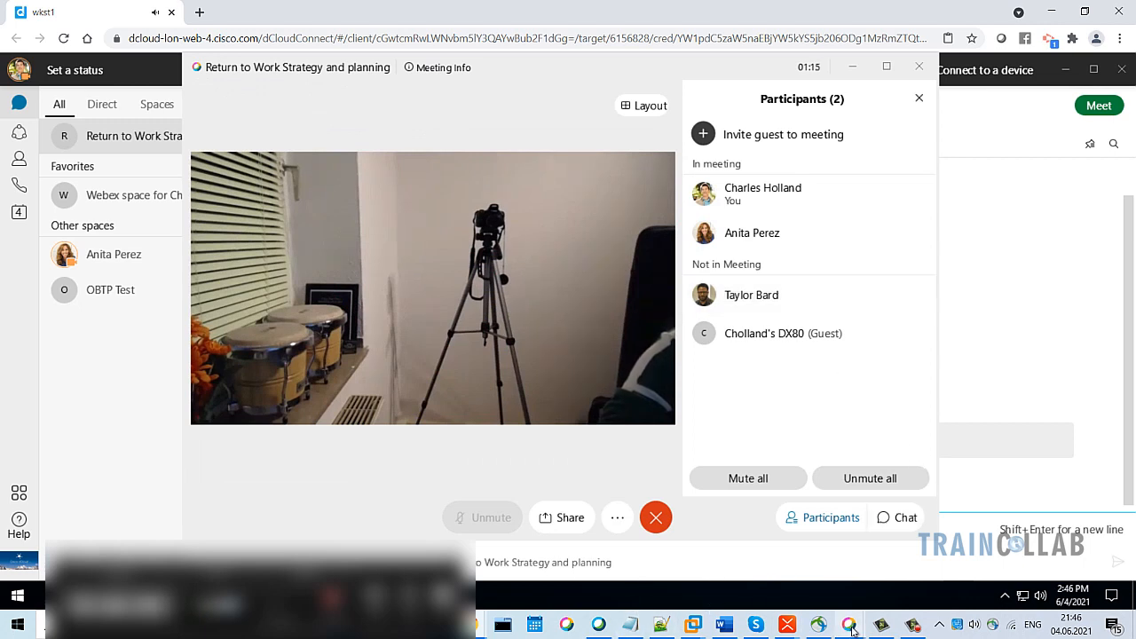
{"action": "mouse_move", "coordinate": [850, 628]}
{"action": "left_click", "coordinate": [919, 568]}
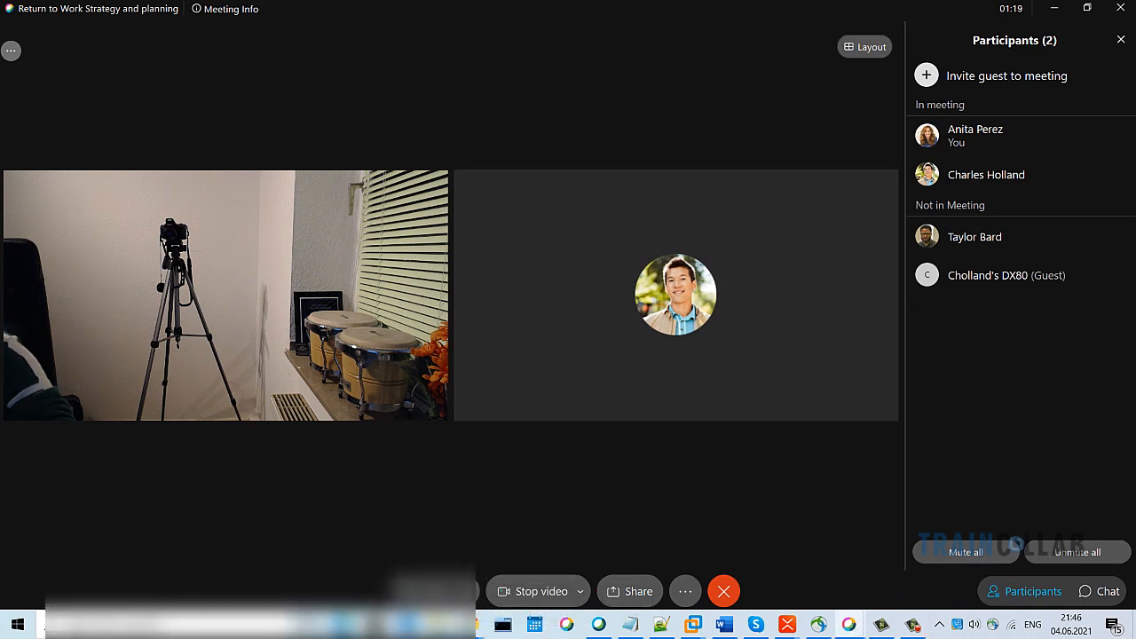
{"action": "left_click", "coordinate": [424, 591]}
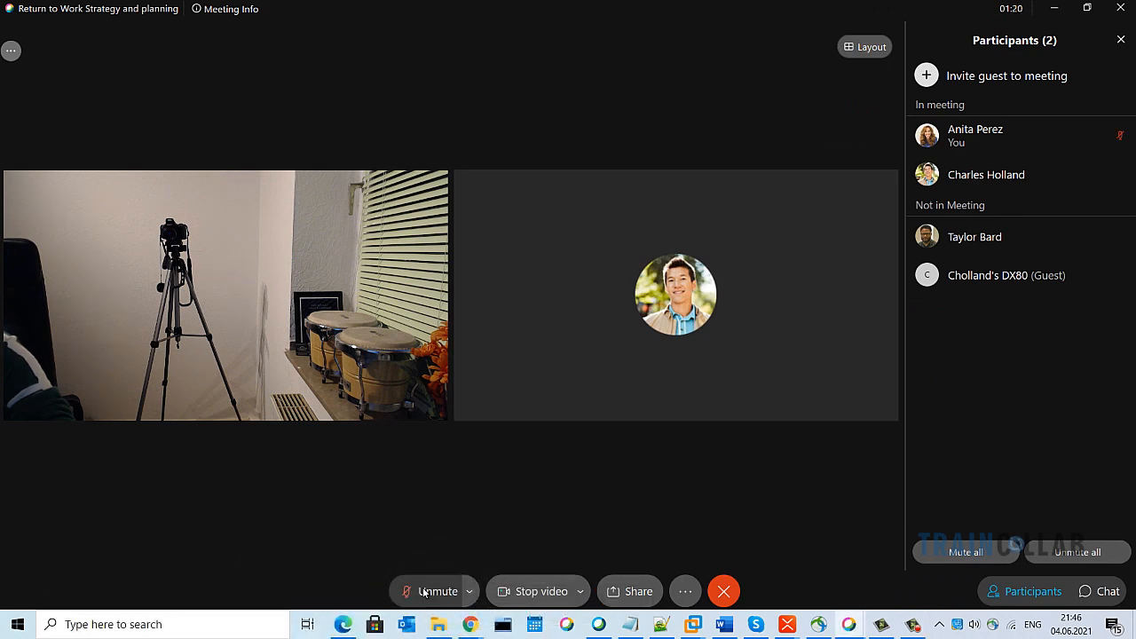
{"action": "left_click", "coordinate": [522, 591]}
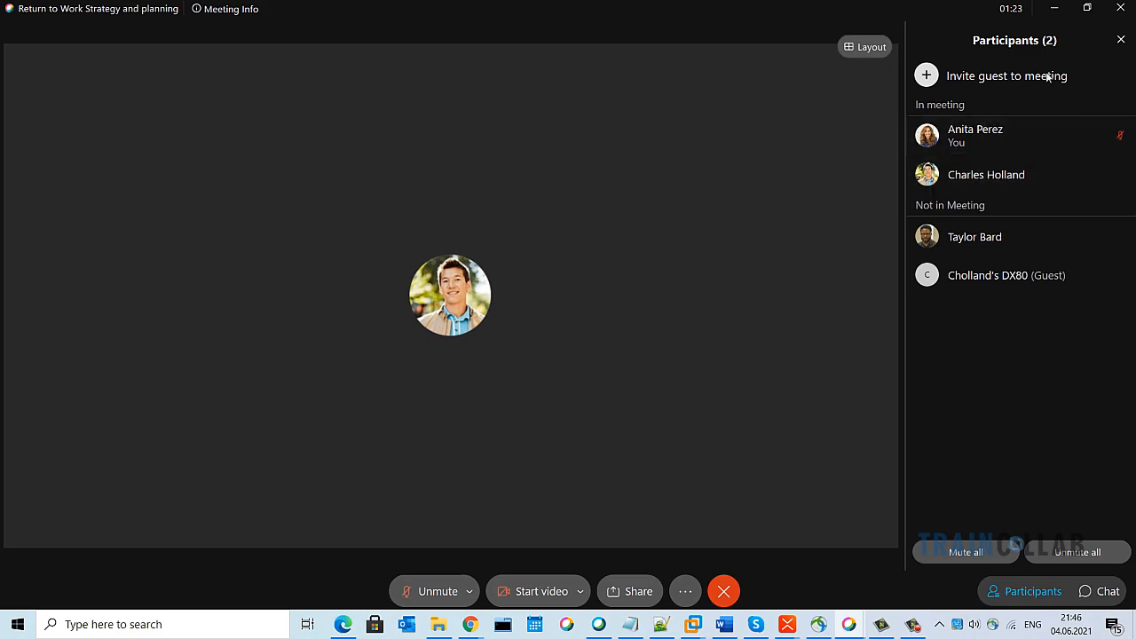
{"action": "left_click", "coordinate": [1053, 9]}
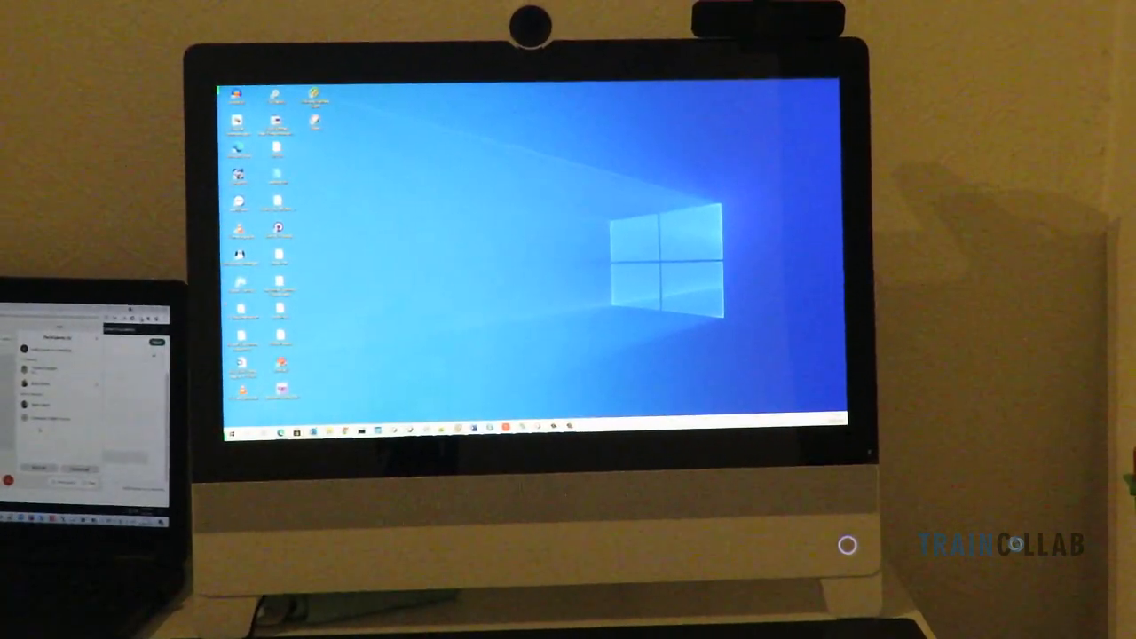
Join the meeting from the DX80 desk device, then mute all participants
{"action": "left_click", "coordinate": [358, 353]}
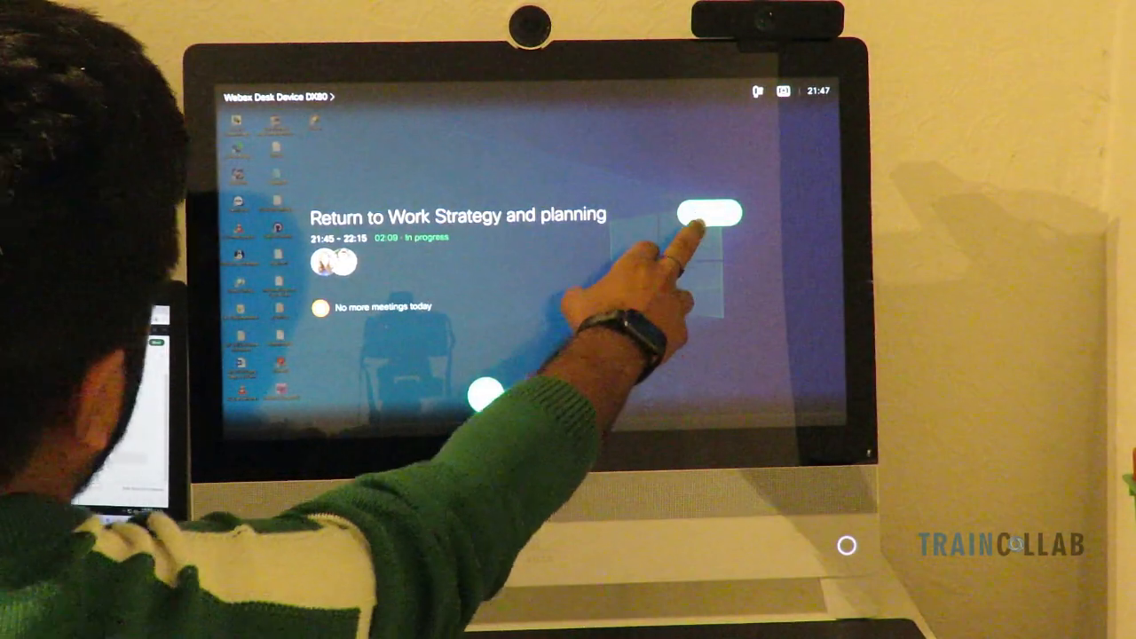
{"action": "left_click", "coordinate": [700, 217]}
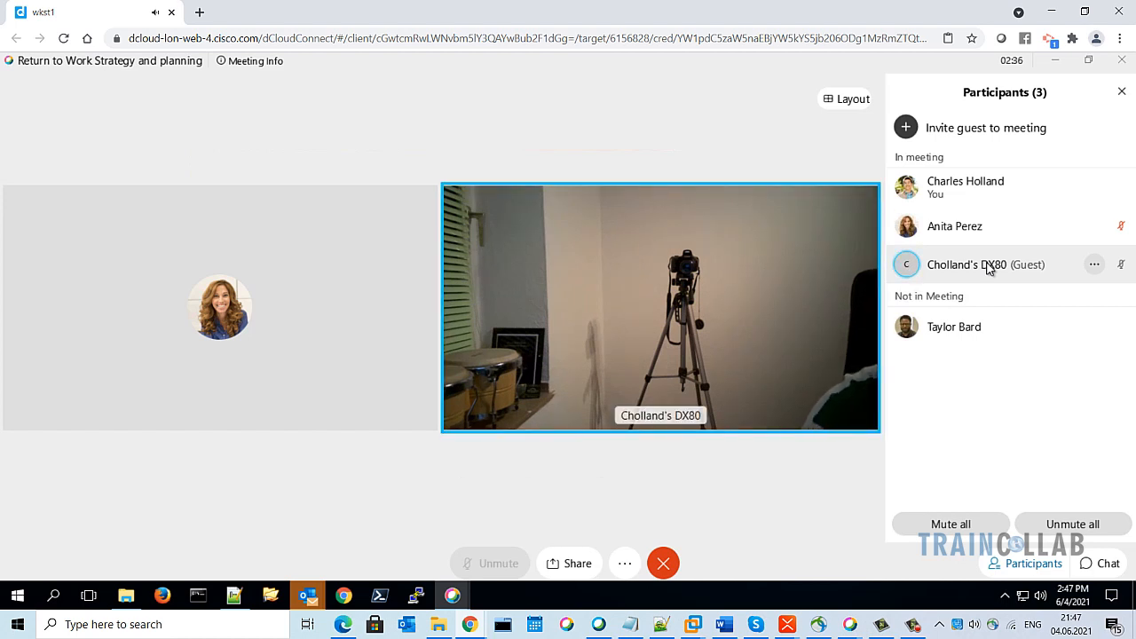
{"action": "left_click", "coordinate": [951, 525]}
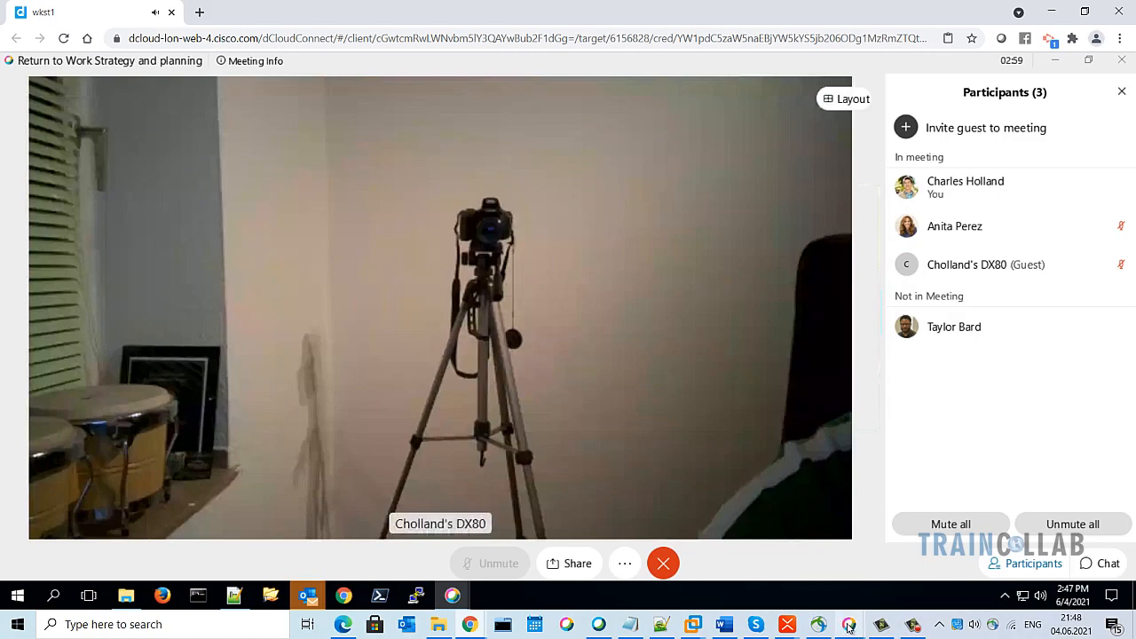
{"action": "mouse_move", "coordinate": [850, 624]}
{"action": "left_click", "coordinate": [723, 523]}
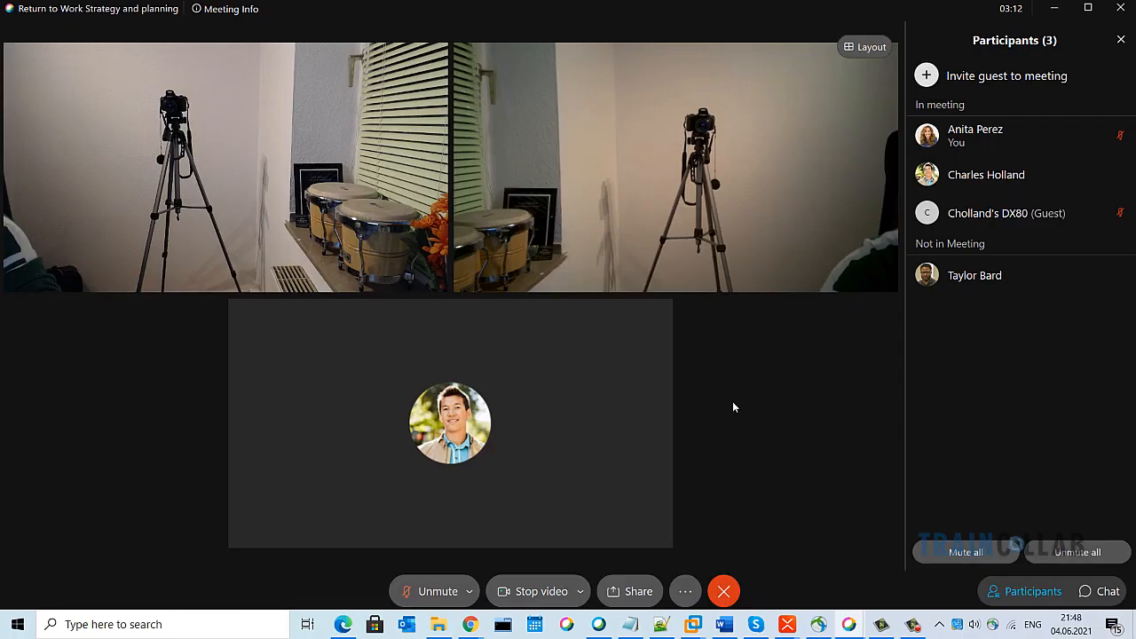